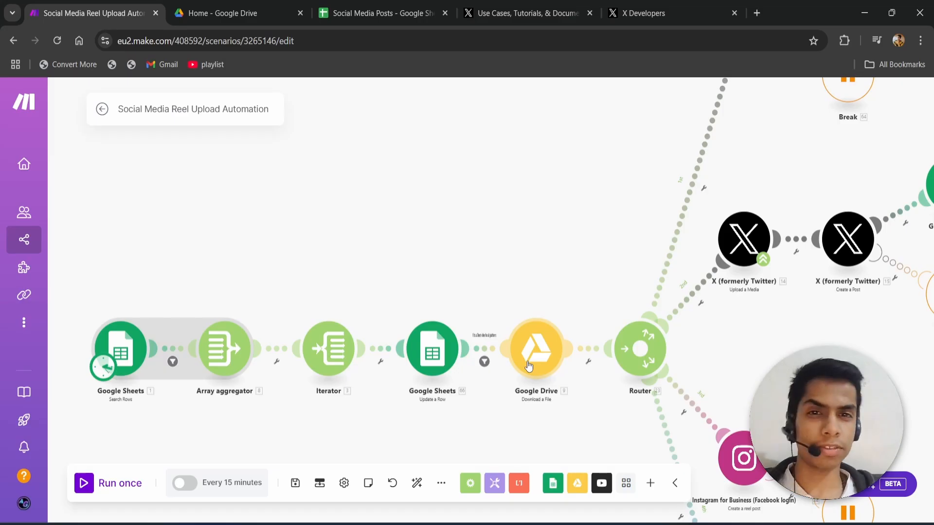
In Google Drive, share videoplayback.mp4 with anyone with the link as Viewer and copy its sharing link.
left_click(219, 13)
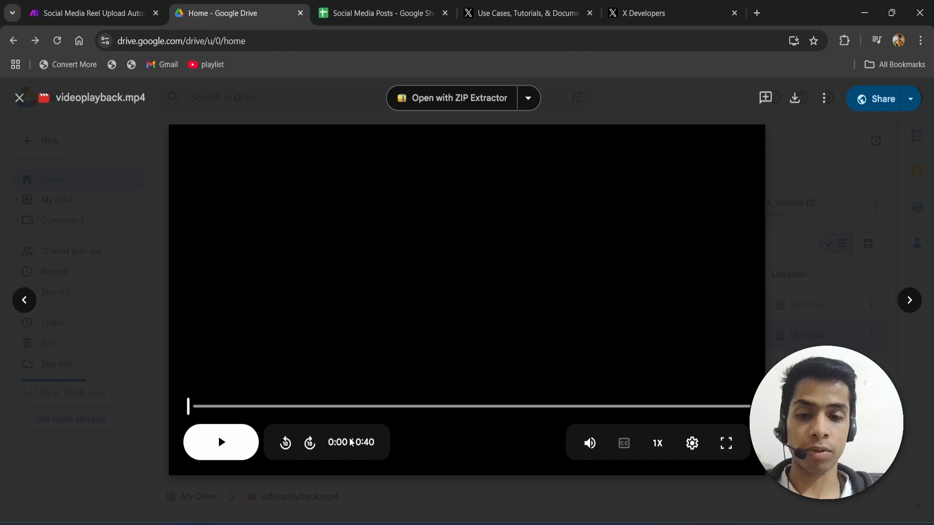
left_click(864, 108)
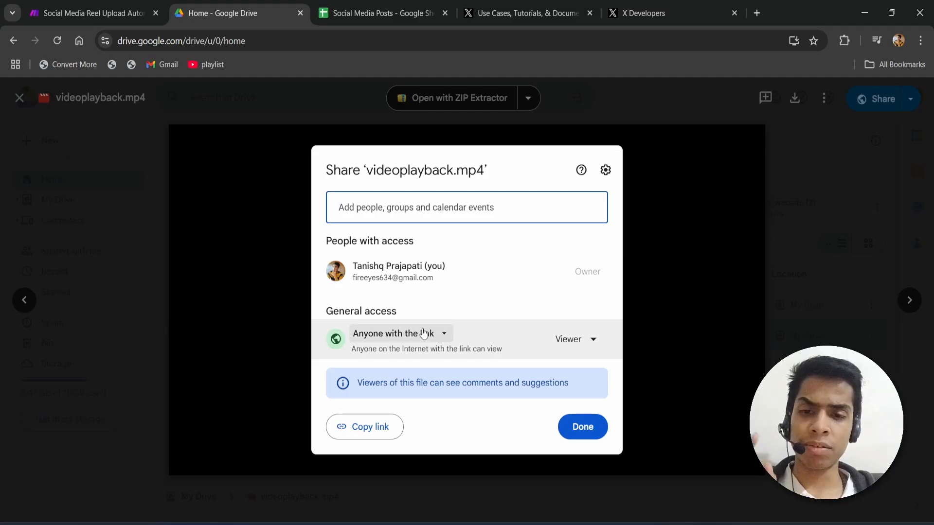
left_click(423, 333)
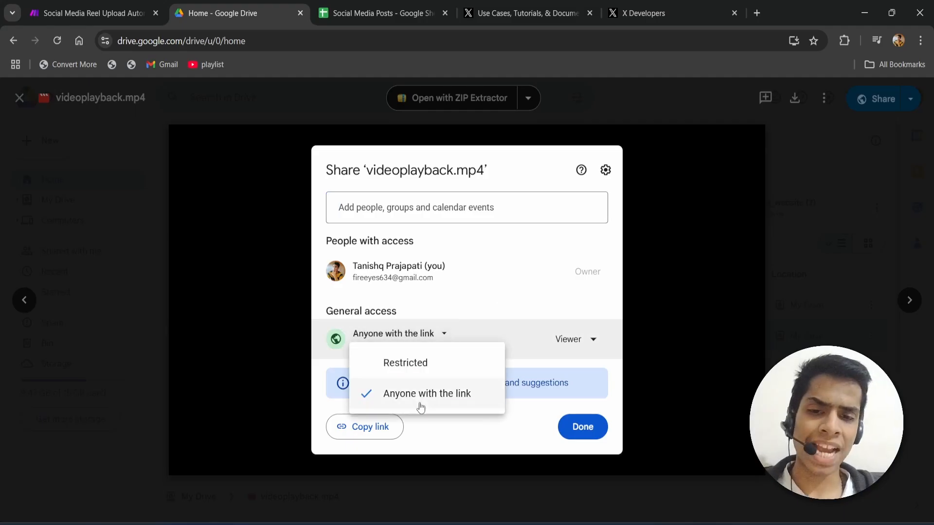
left_click(420, 396)
left_click(593, 338)
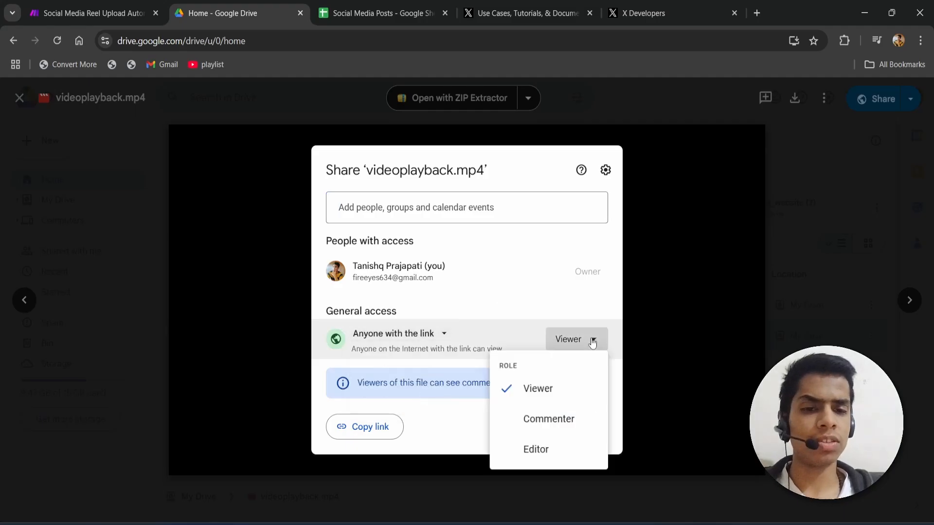
left_click(547, 392)
left_click(359, 429)
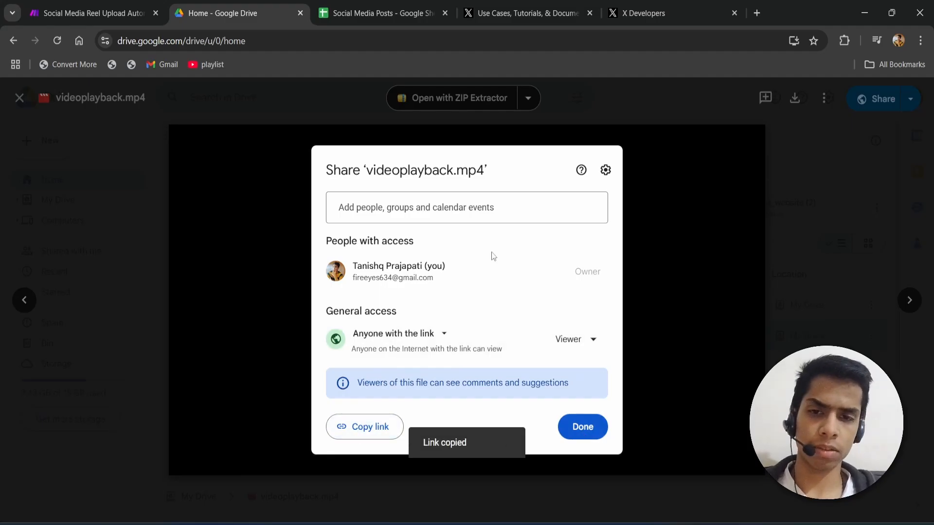
left_click(366, 431)
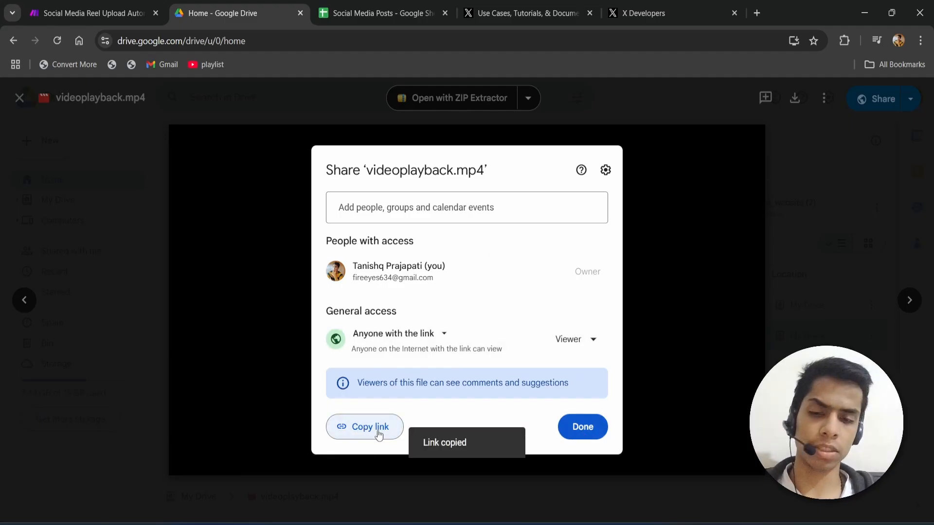
left_click(576, 427)
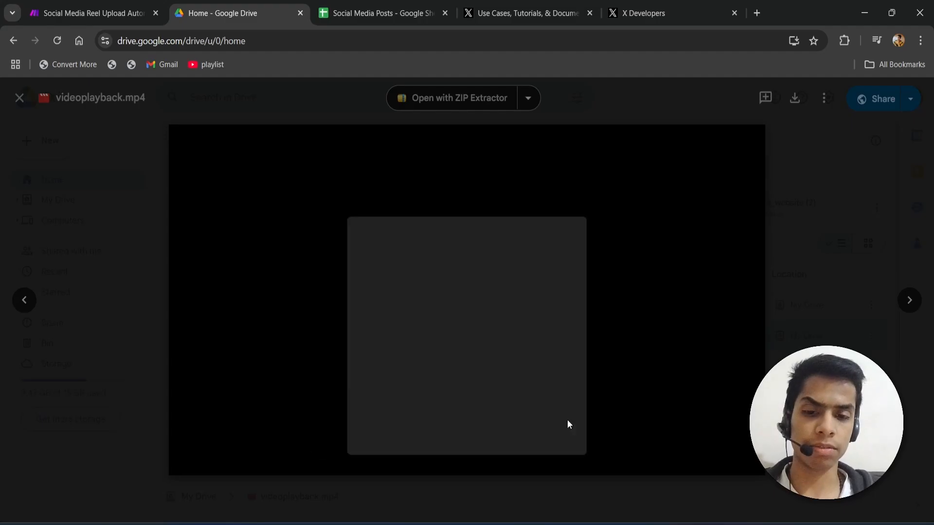
Switch to the sticky note and replace its contents with the copied sharing link.
left_click(448, 511)
key("ctrl+a")
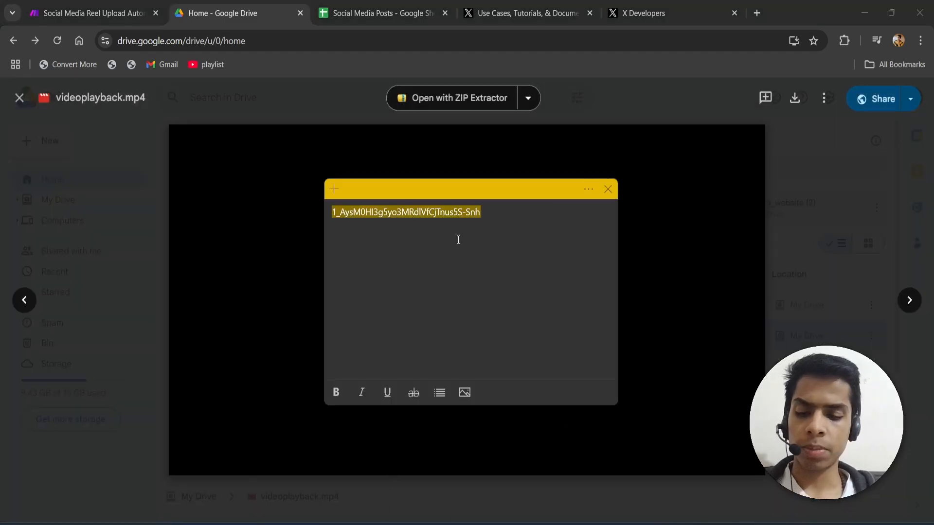
key("ctrl+v")
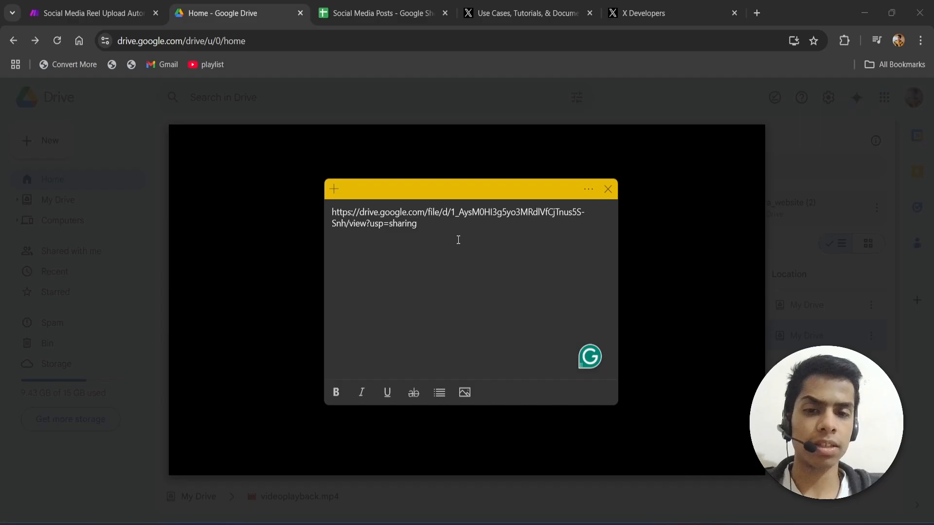
Copy the file ID between "/d/" and "/view" in the pasted link and replace the whole note with that ID.
left_click_drag(452, 212, 348, 224)
key("ctrl+c")
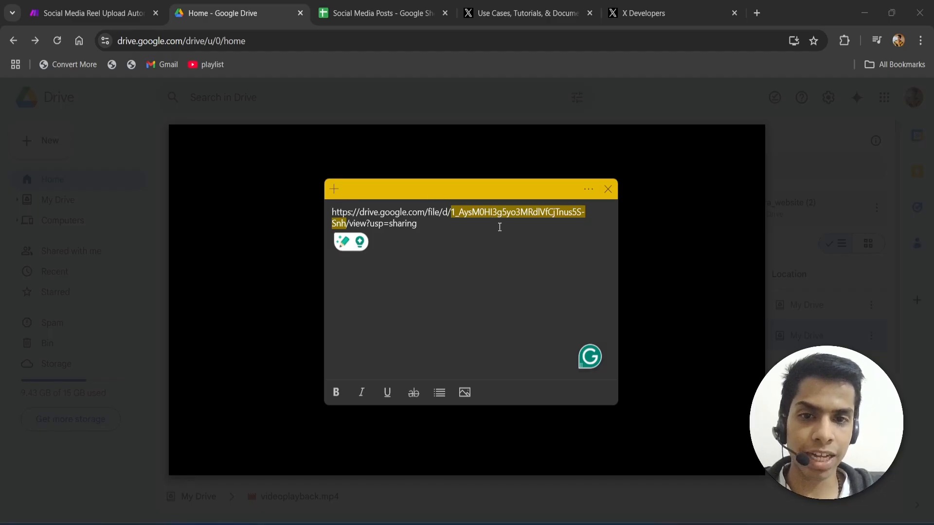
right_click(461, 213)
left_click(489, 222)
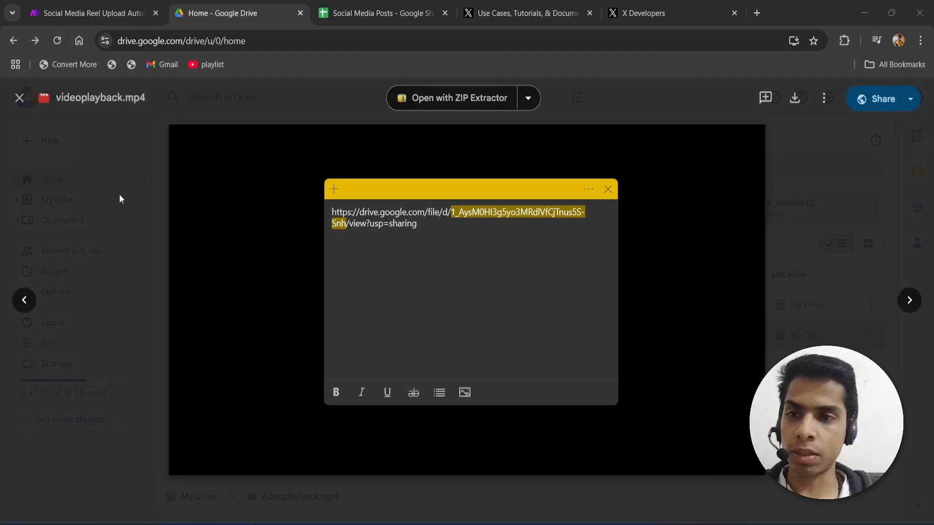
left_click(475, 236)
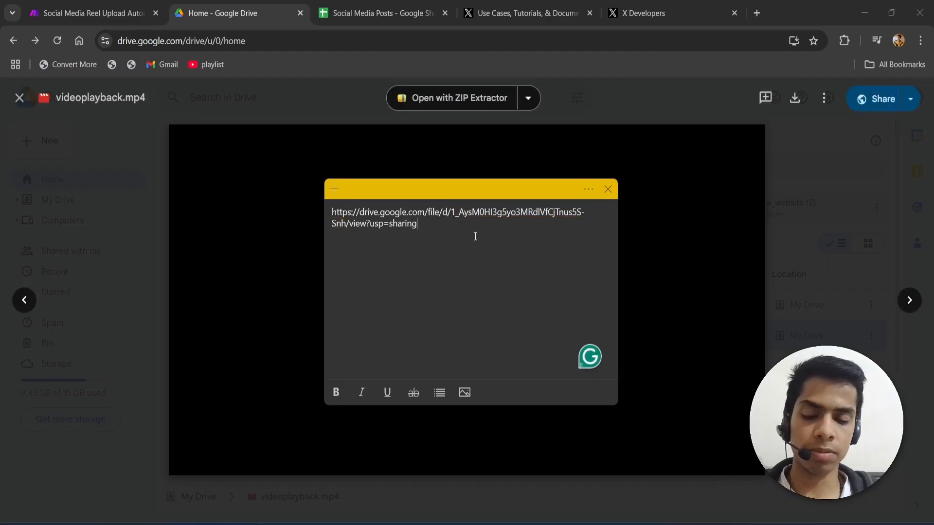
key("ctrl+a")
key("ctrl+v")
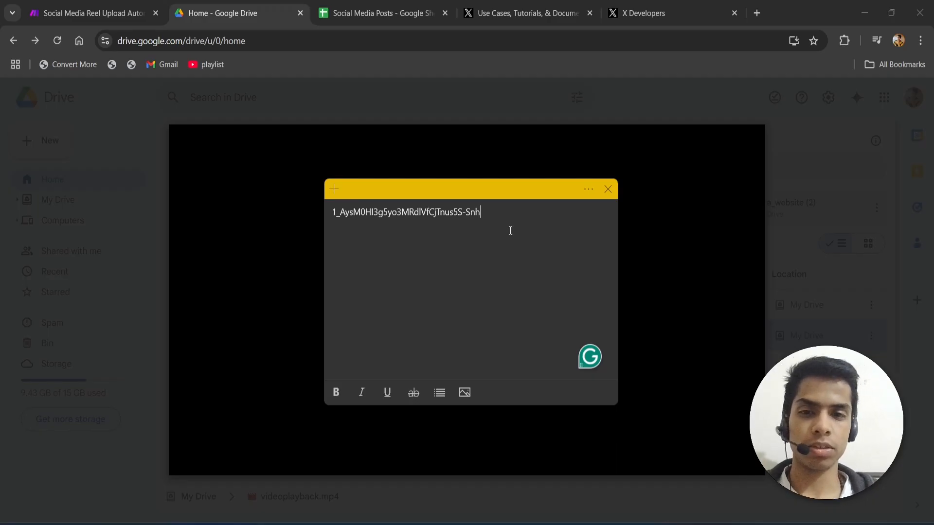
Switch to the Social Media Posts spreadsheet in Google Sheets and review the headers and sample entry in A1:L2.
left_click(369, 13)
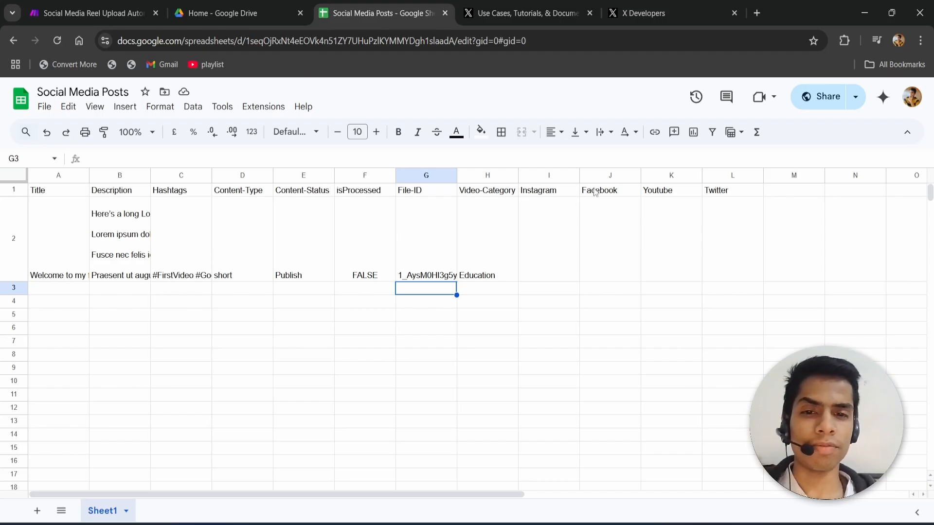
left_click(735, 262)
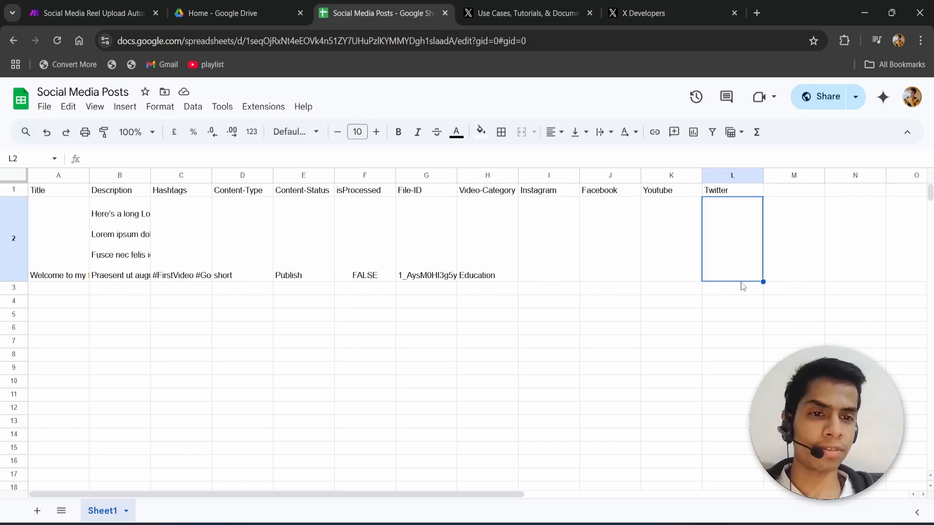
left_click_drag(747, 273, 62, 197)
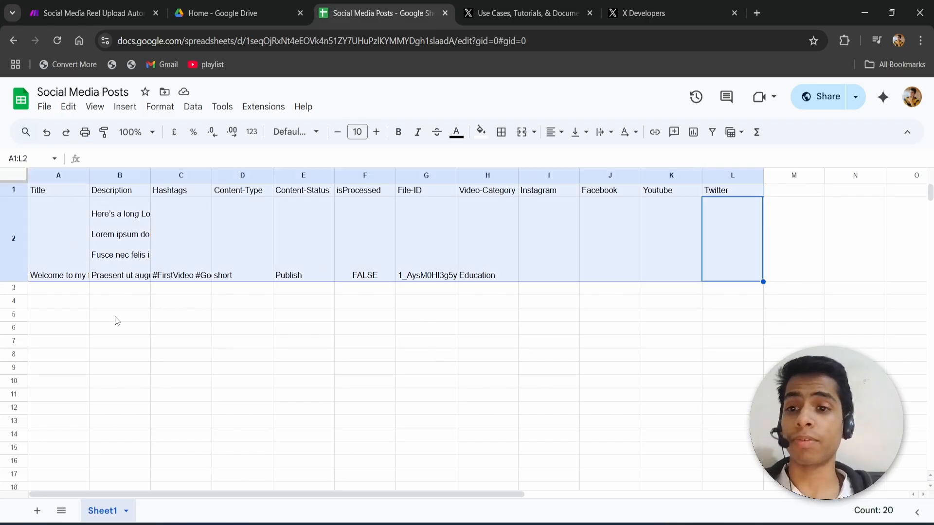
left_click(137, 331)
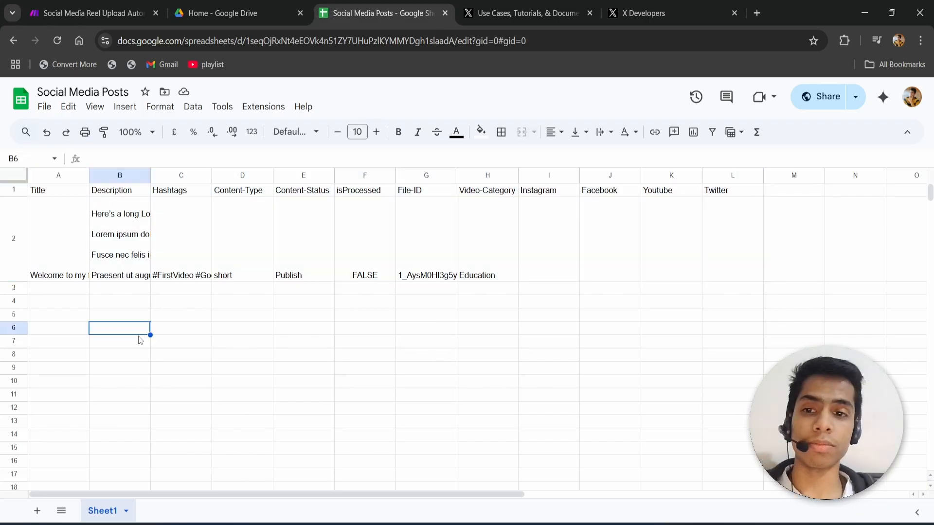
Examine the full video title in cell A2 without changing it.
double_click(76, 255)
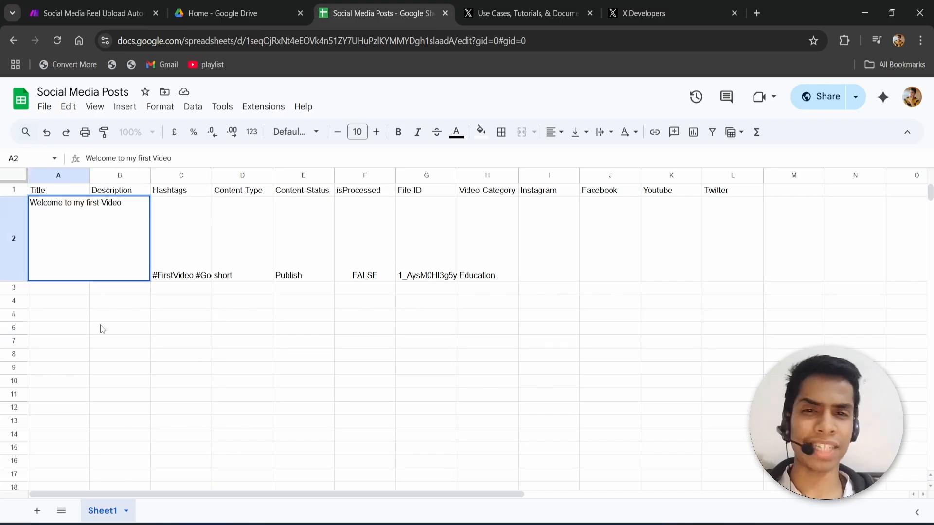
left_click(78, 294)
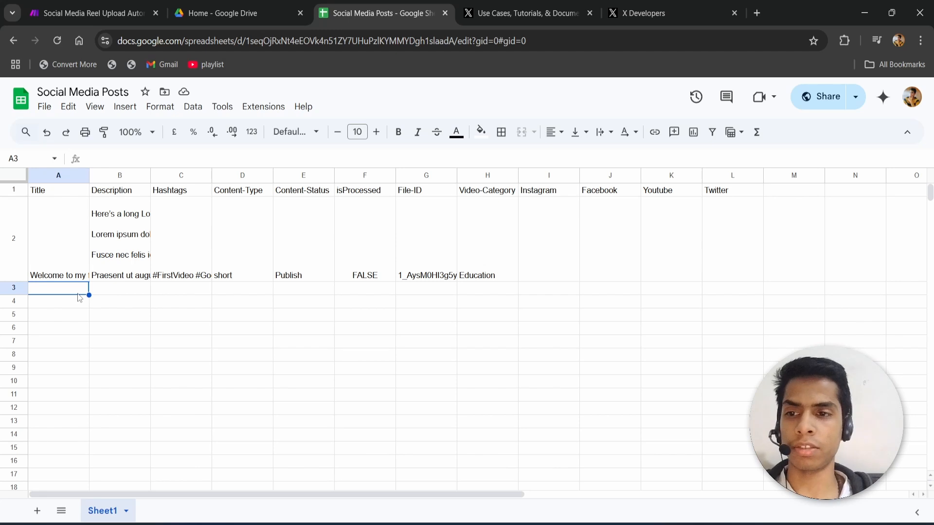
left_click(75, 276)
double_click(76, 273)
left_click(68, 290)
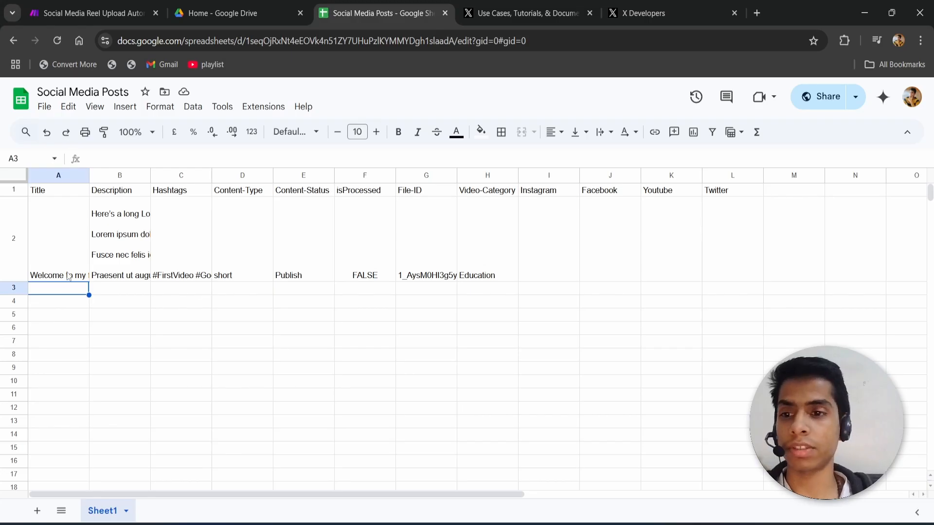
double_click(69, 276)
left_click(64, 292)
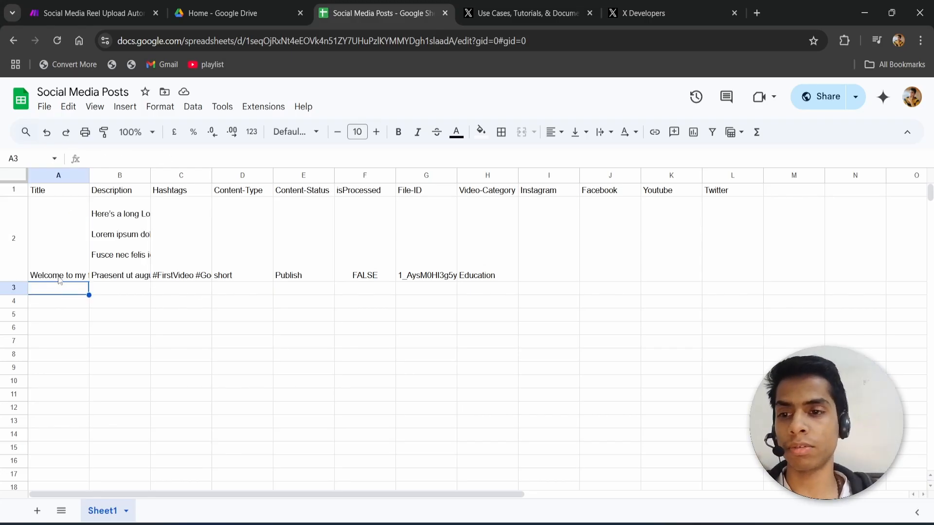
double_click(59, 276)
left_click(59, 292)
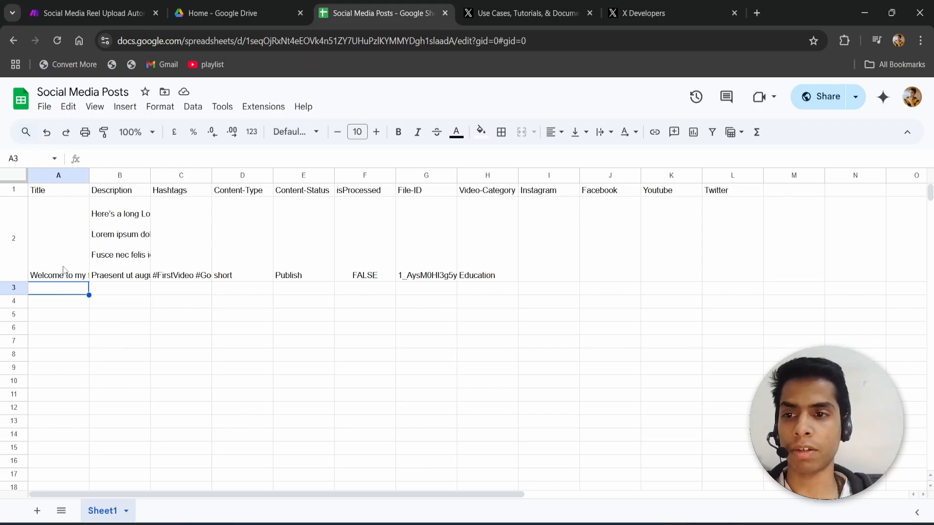
double_click(64, 276)
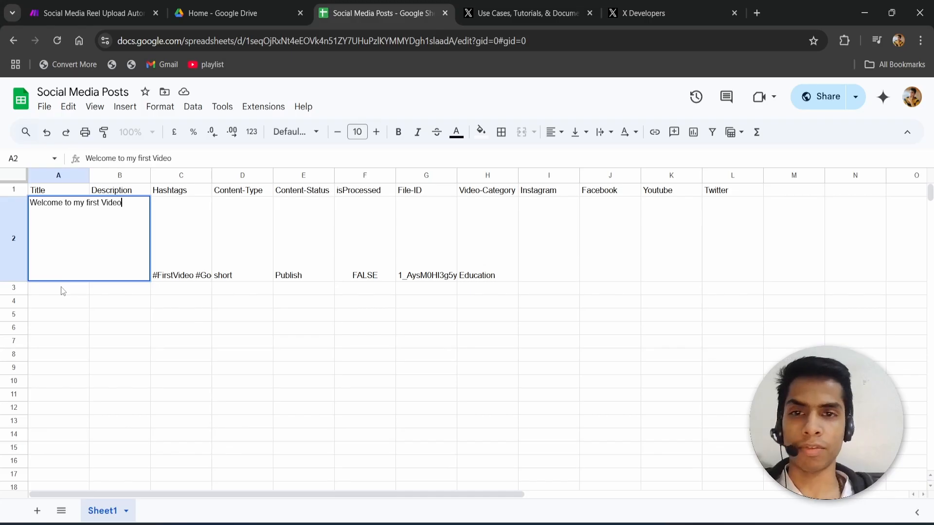
left_click(63, 291)
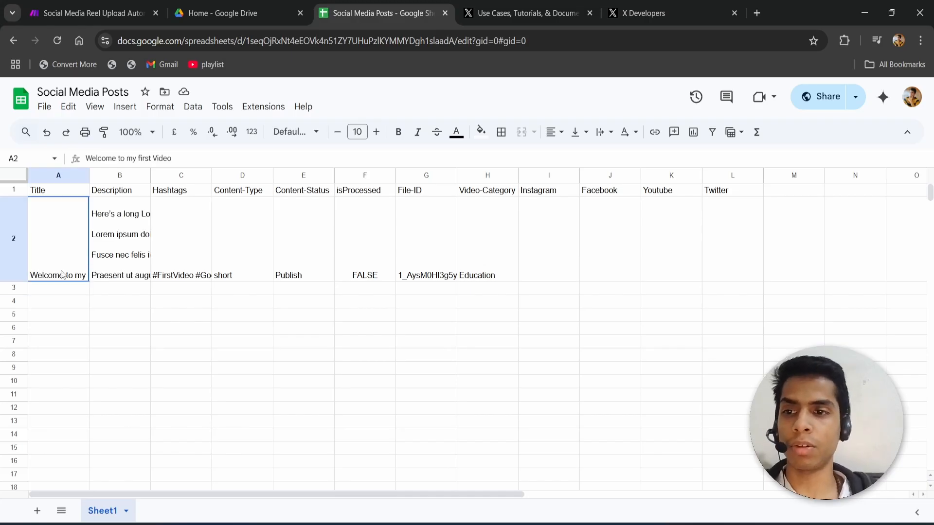
double_click(62, 275)
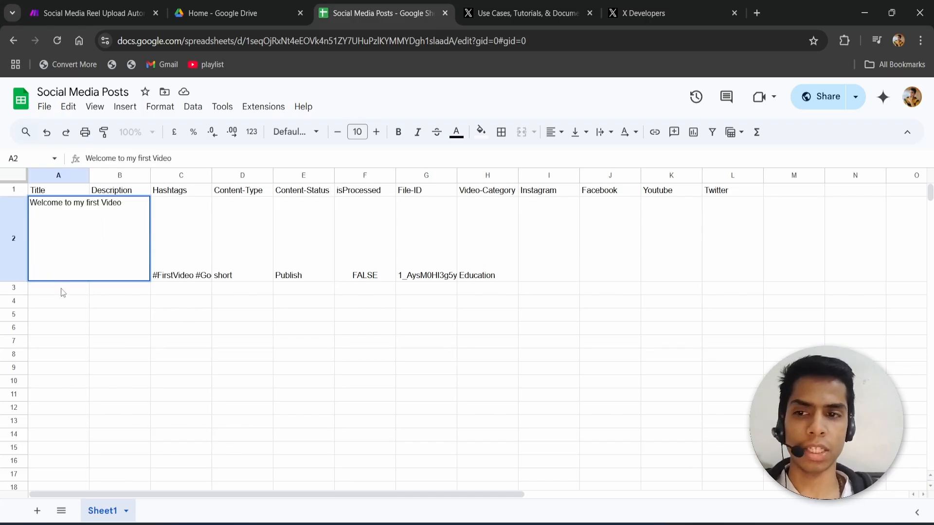
key("Escape")
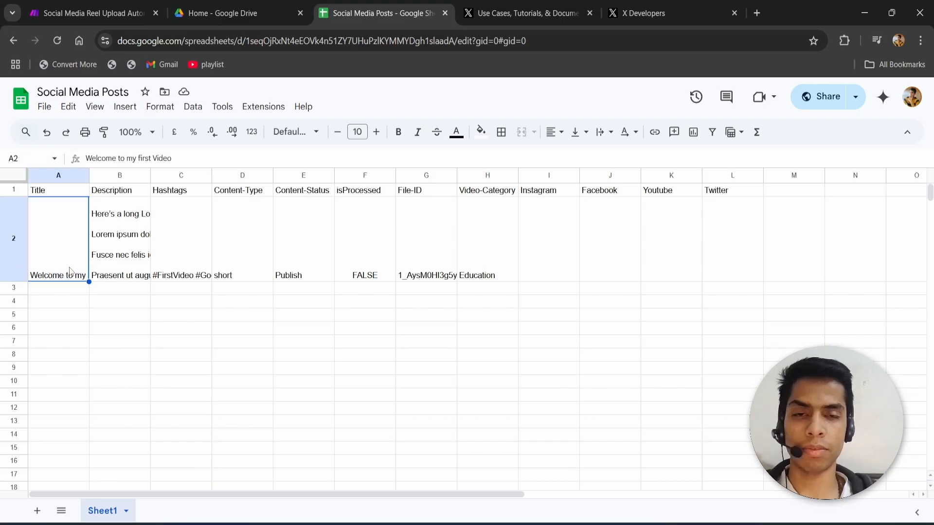
Look over the Title to Content-Type entries in row 2 and read the full description text in cell B2.
left_click_drag(76, 269, 258, 273)
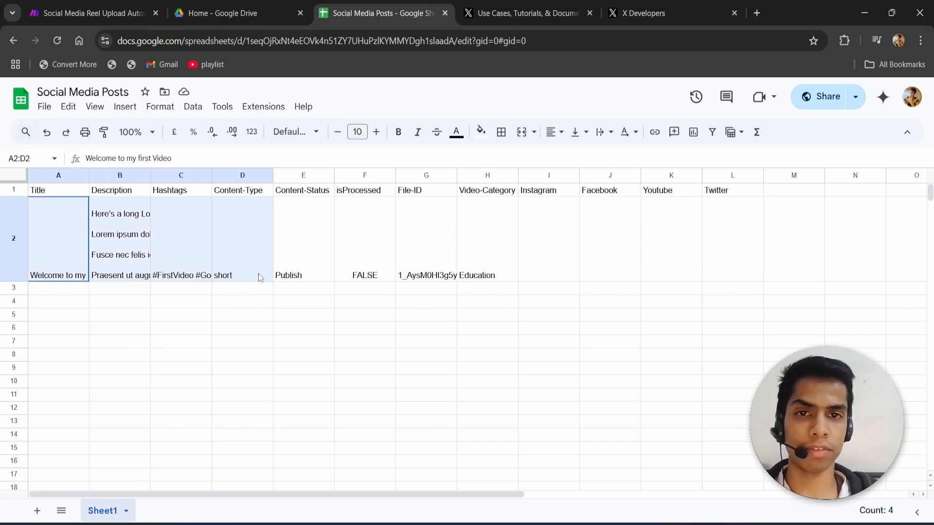
left_click(123, 343)
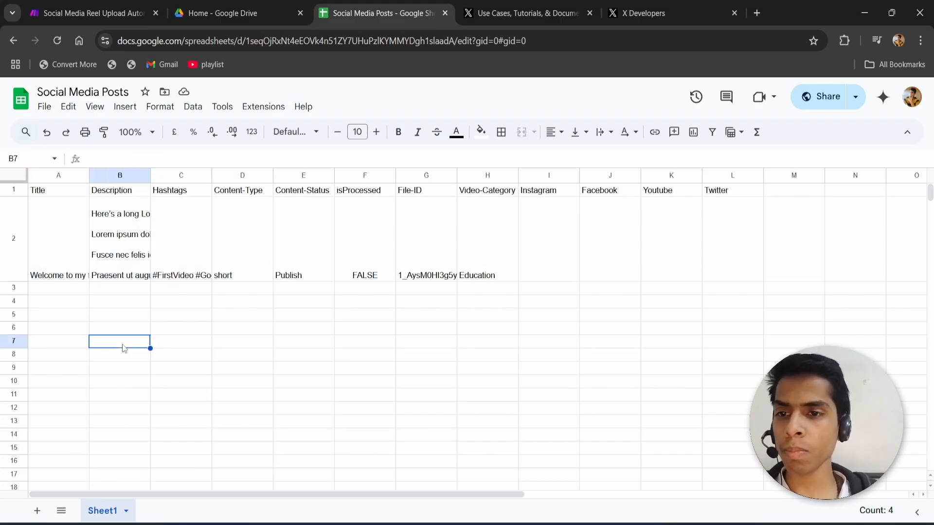
double_click(144, 256)
left_click(294, 319)
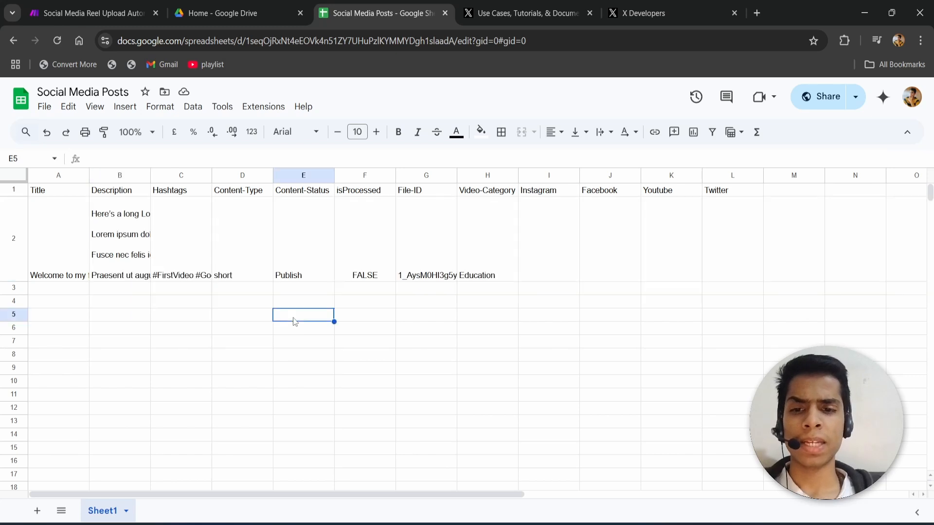
double_click(127, 268)
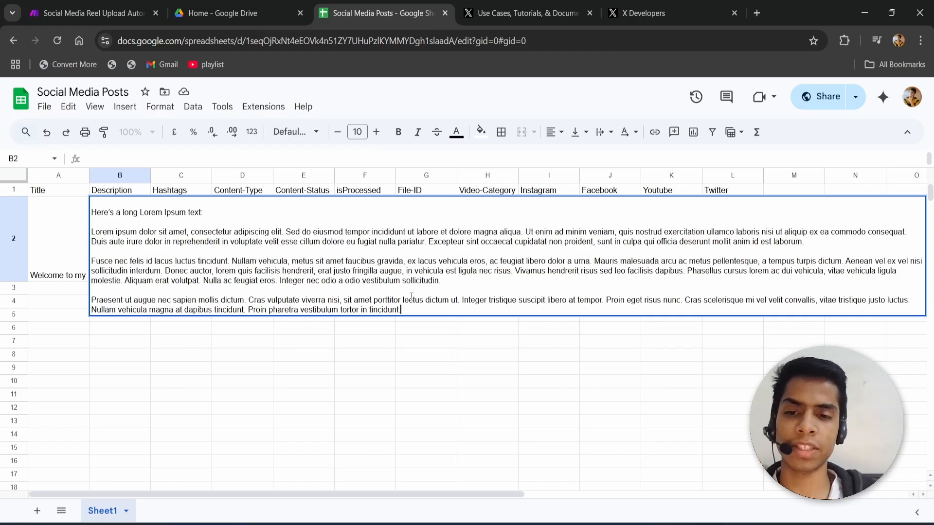
left_click(168, 328)
double_click(115, 242)
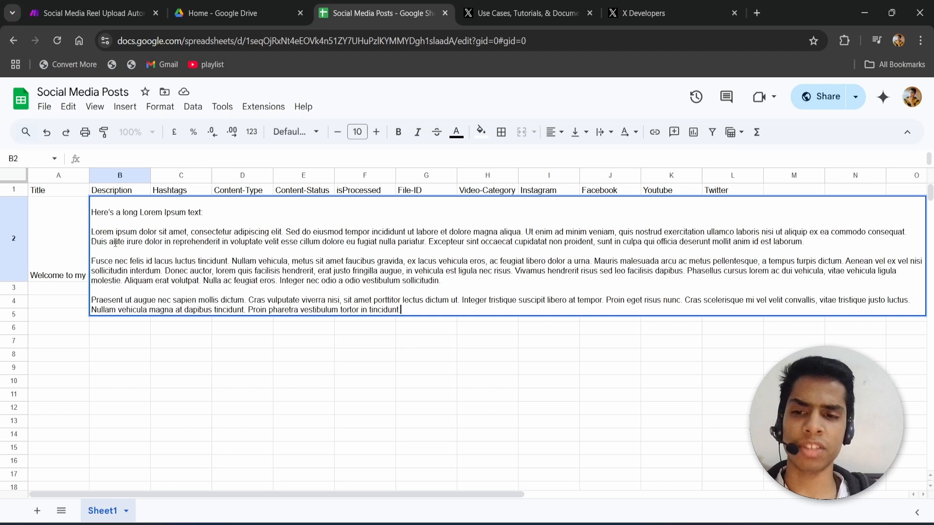
left_click(154, 332)
Read the full hashtags in cell C2 and check how the space separates them, without changing the entry.
double_click(191, 265)
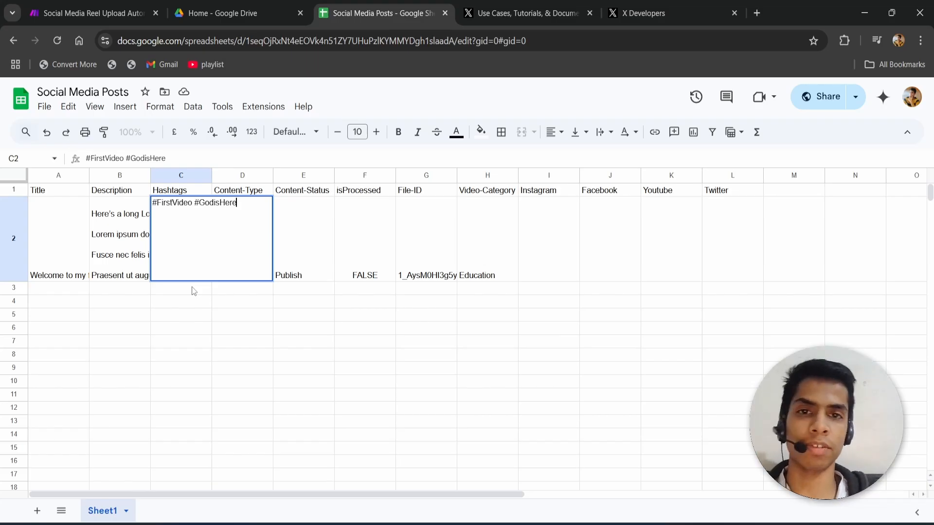
left_click(194, 203)
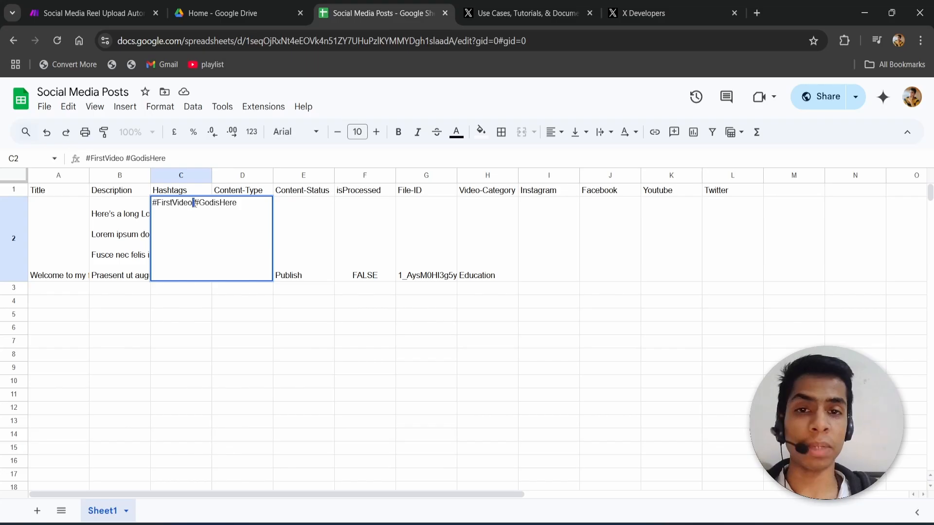
left_click(193, 289)
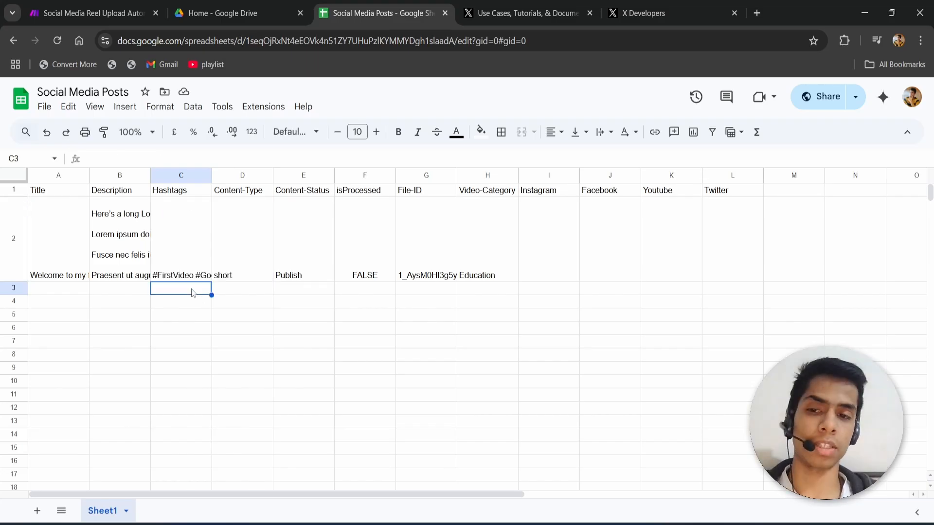
double_click(194, 278)
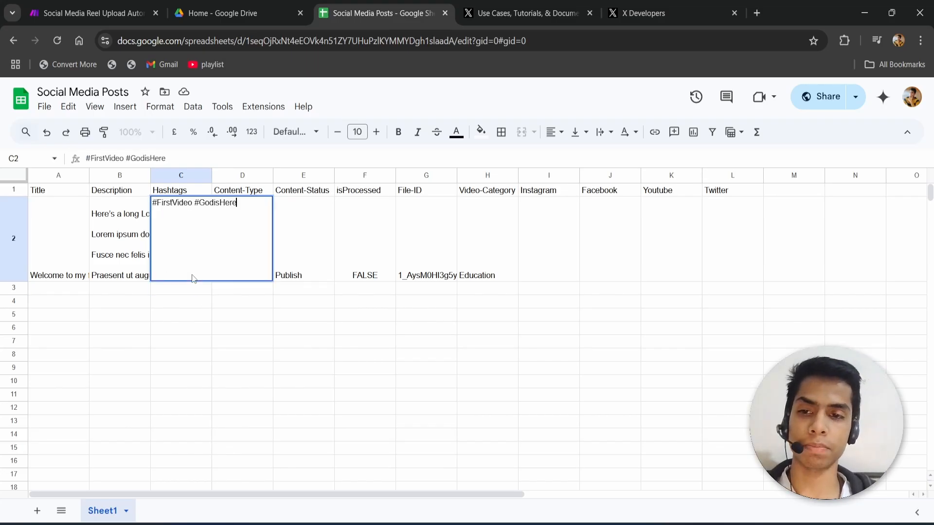
left_click_drag(188, 203, 196, 203)
left_click(194, 202)
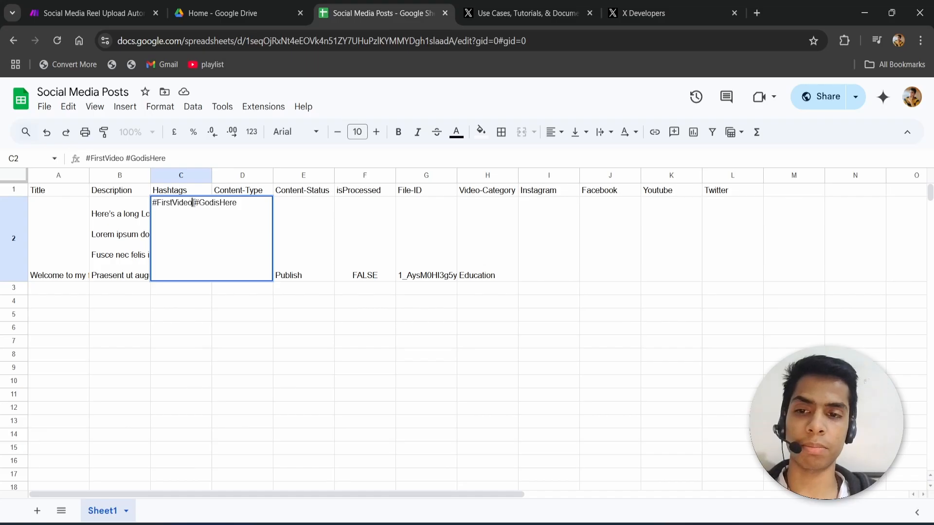
mouse_move(193, 203)
left_mouse_down()
mouse_move(210, 202)
mouse_move(194, 203)
left_mouse_up()
left_click(235, 207)
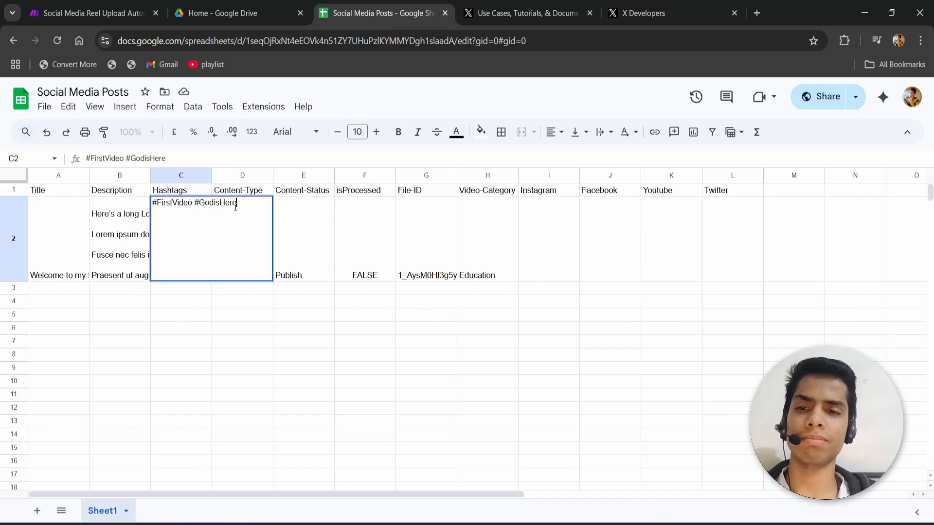
left_click(176, 283)
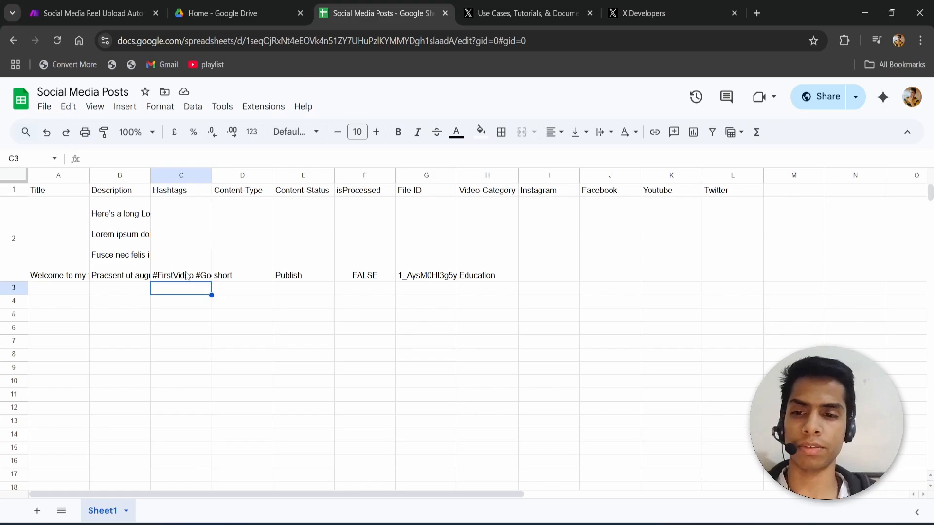
Examine the Content-Type header and its row 2 entry, and highlight the whole post record A2:L2.
double_click(219, 272)
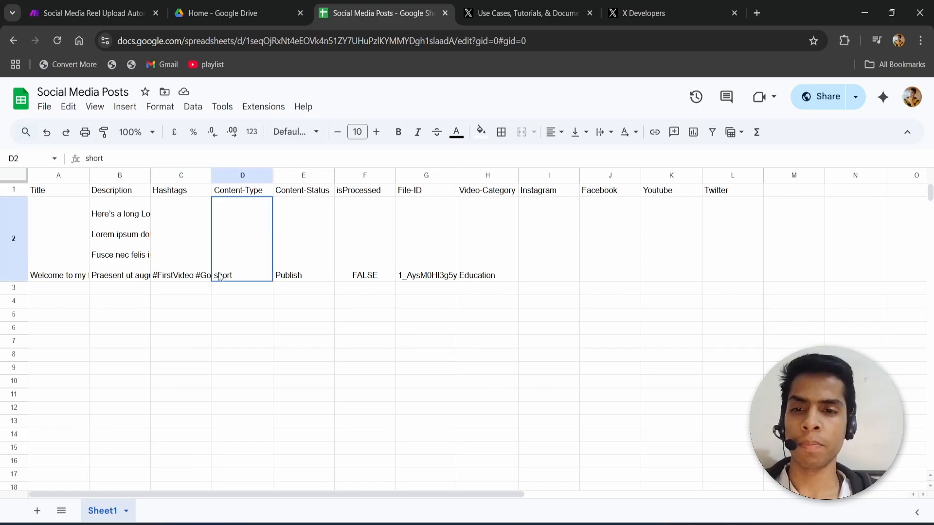
left_click(253, 293)
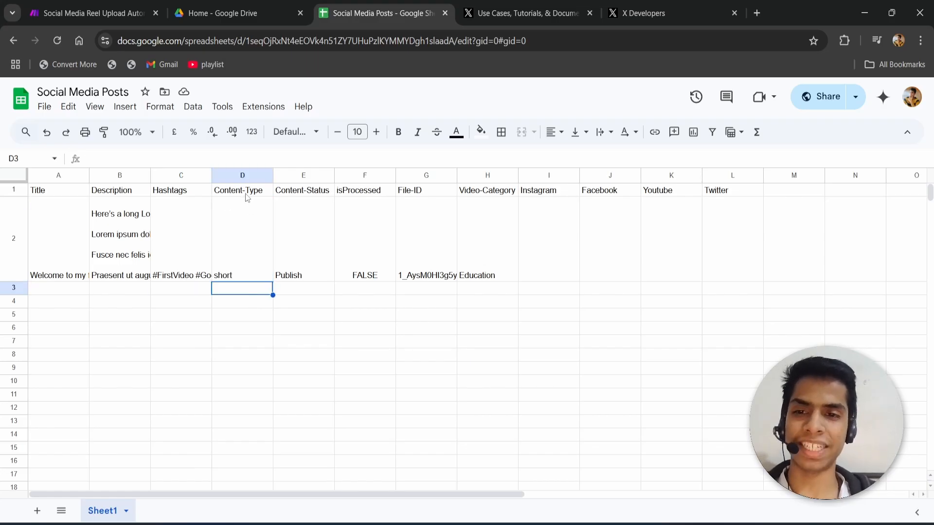
left_click_drag(247, 197, 245, 252)
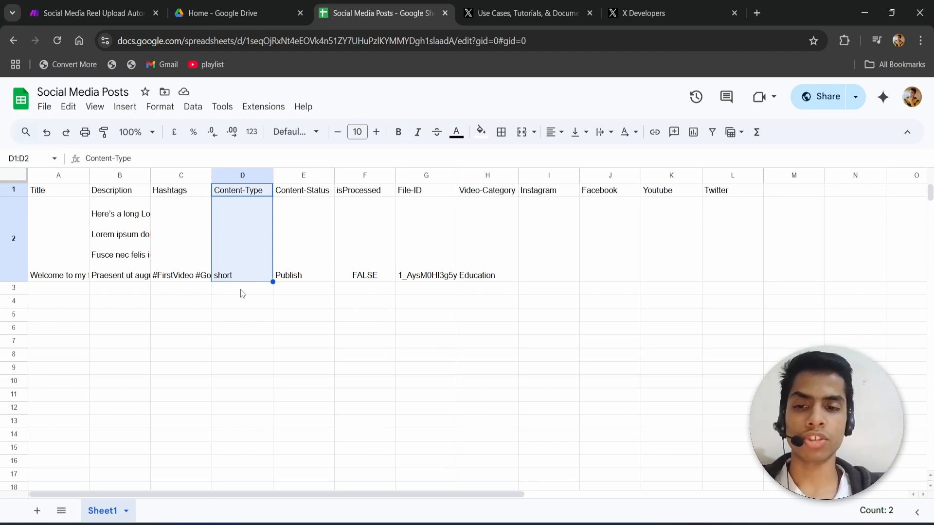
double_click(238, 273)
left_click(226, 294)
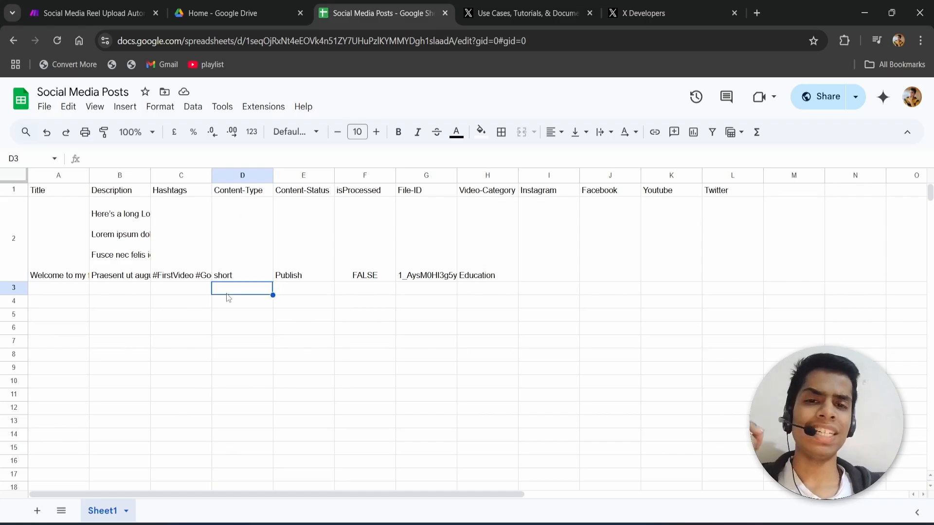
left_click_drag(49, 245, 733, 252)
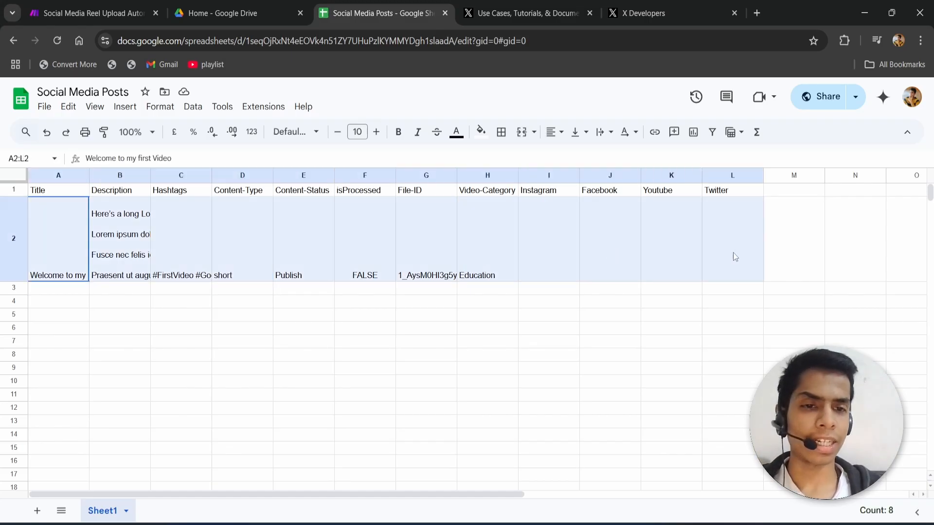
Inspect the Content-Type text in cell D2 without editing it and highlight D1:D2.
double_click(260, 268)
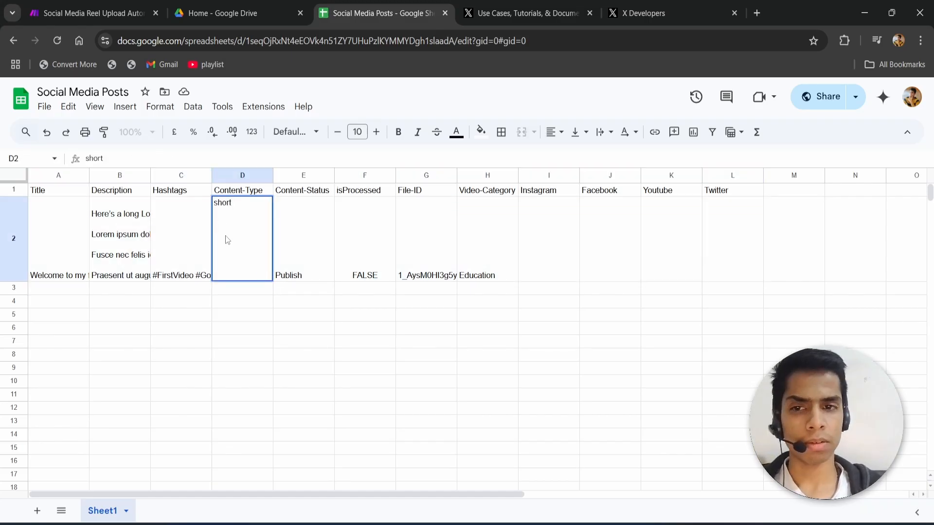
left_click(238, 293)
double_click(249, 273)
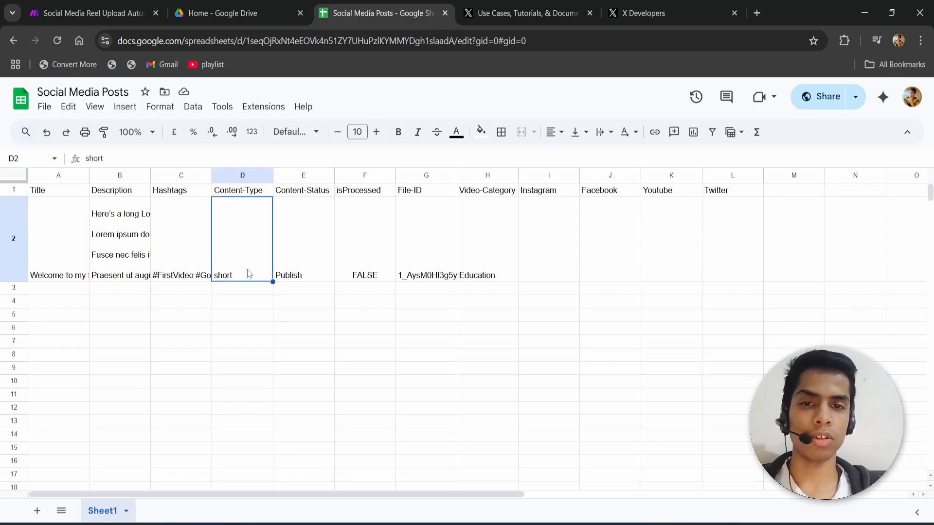
double_click(223, 203)
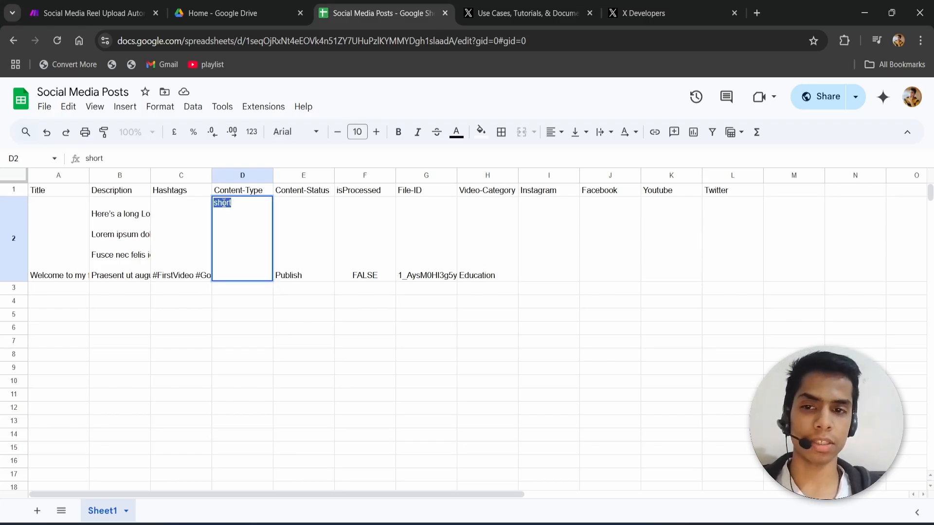
left_click(314, 274)
left_click_drag(234, 194, 246, 230)
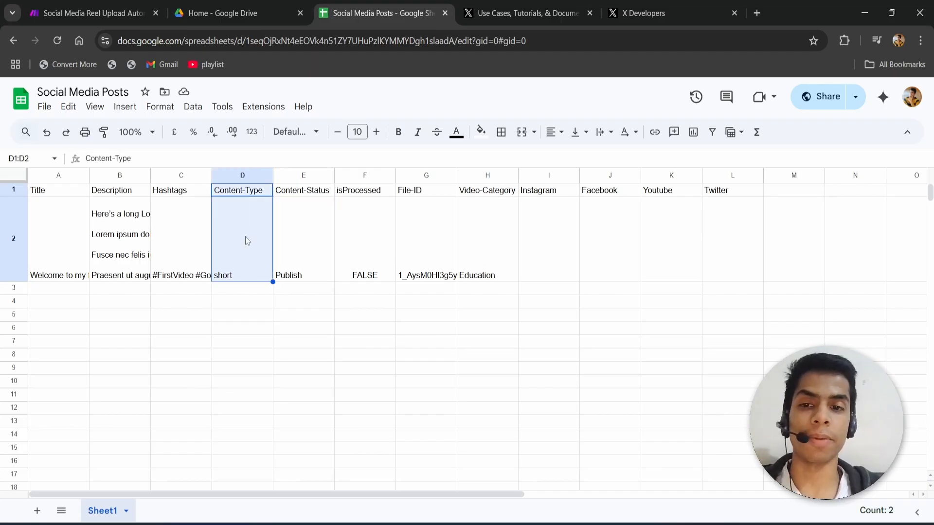
Inspect the Content-Status entry in cell E2 and highlight the post record across A2:K2.
left_click(304, 198)
left_click(303, 247)
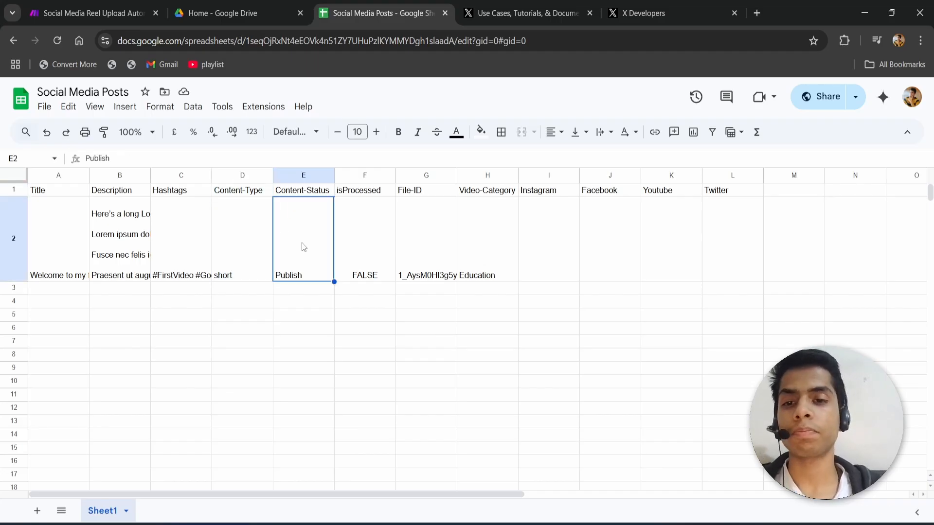
double_click(303, 246)
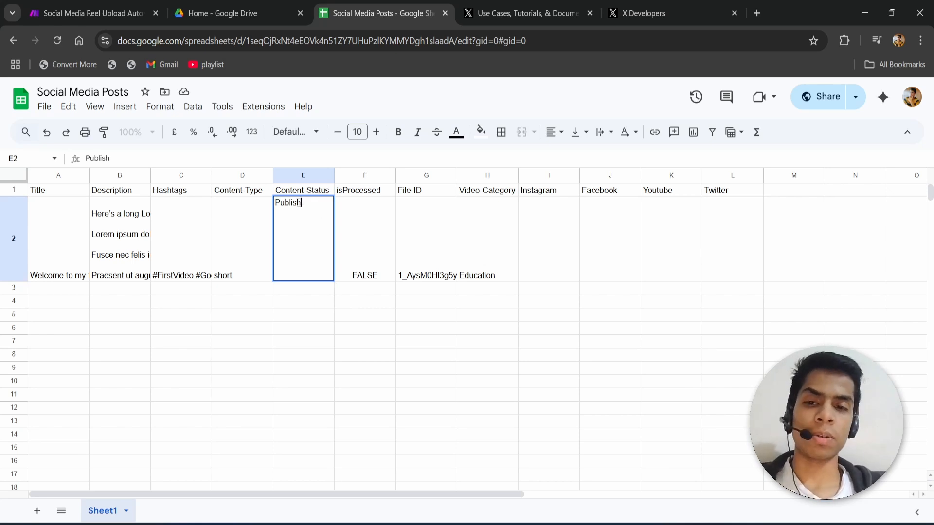
double_click(299, 203)
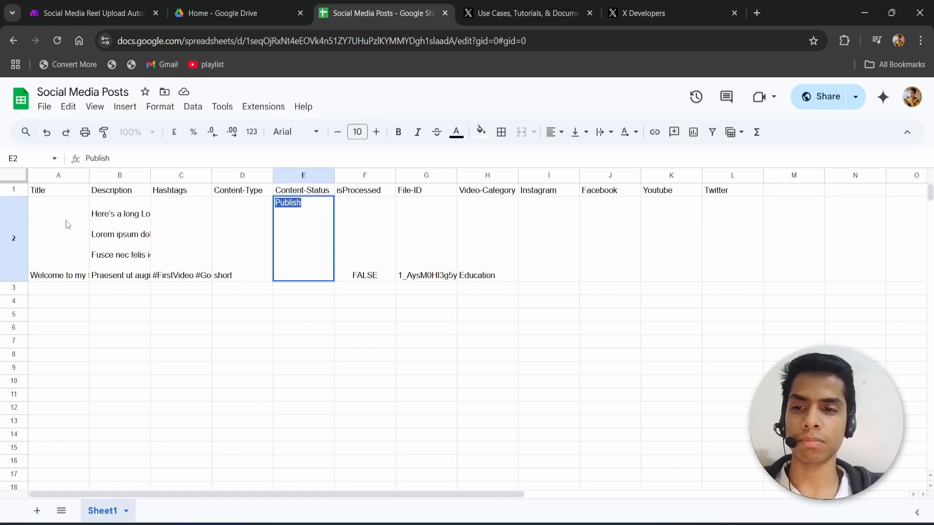
left_click_drag(62, 227, 684, 207)
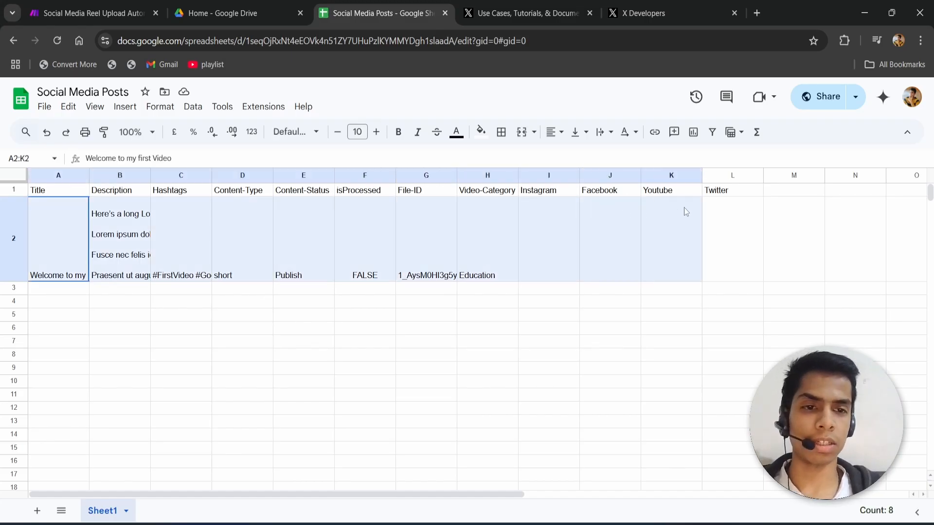
Clear the Content-Status cell E2, leave it blank, and enter "Publish" in it again.
double_click(321, 243)
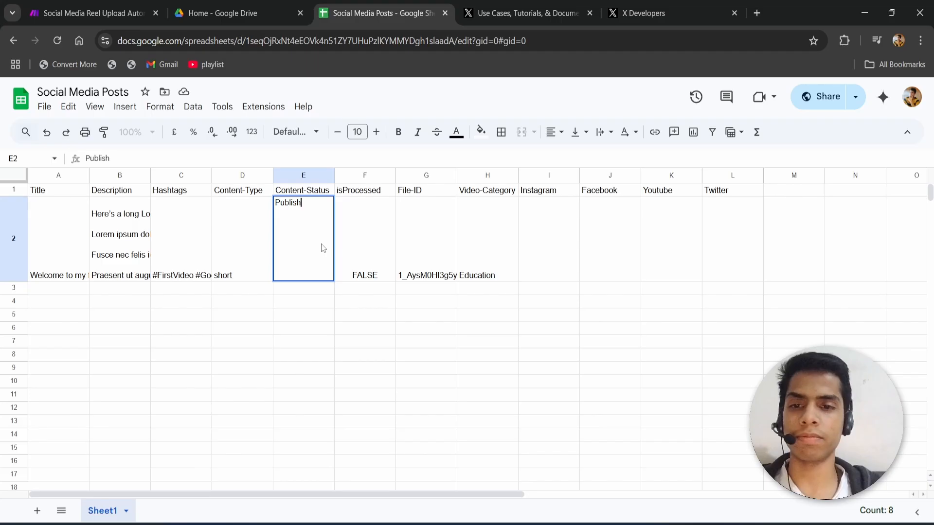
double_click(289, 206)
key("BackSpace")
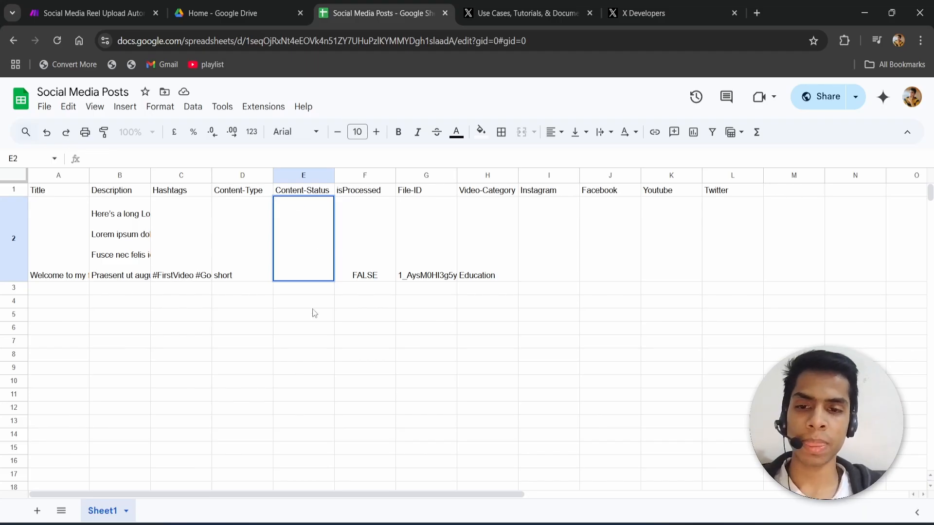
left_click(303, 301)
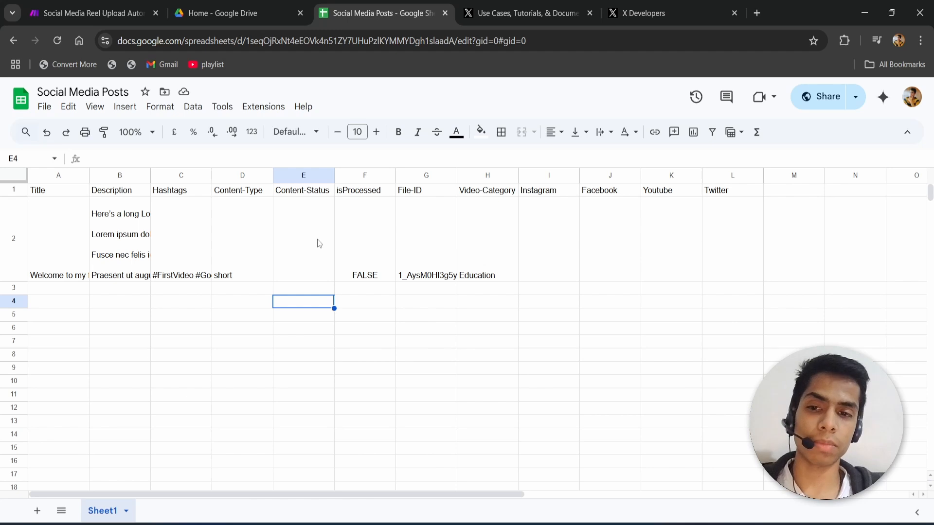
double_click(319, 243)
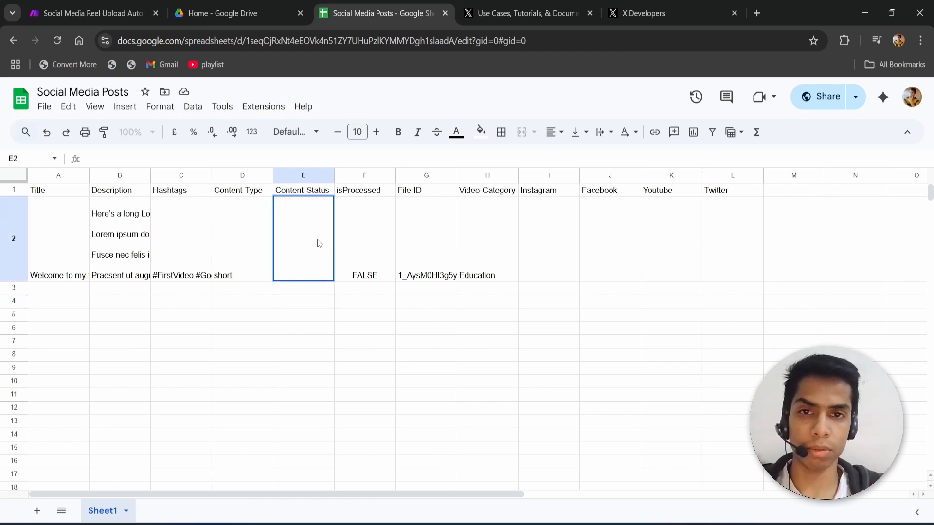
type("Publish")
left_click(312, 302)
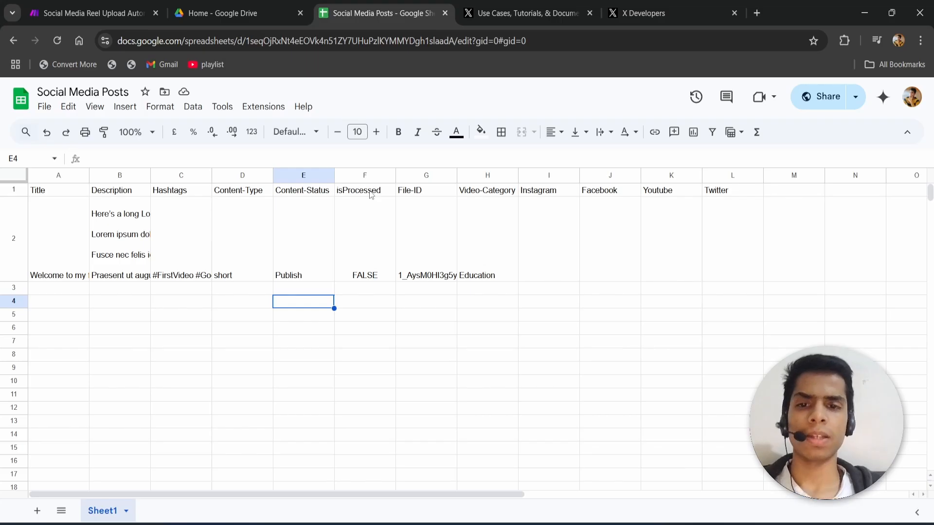
Examine the isProcessed header and its value in F2 in relation to the full post record in A2:L2.
left_click_drag(371, 194, 366, 244)
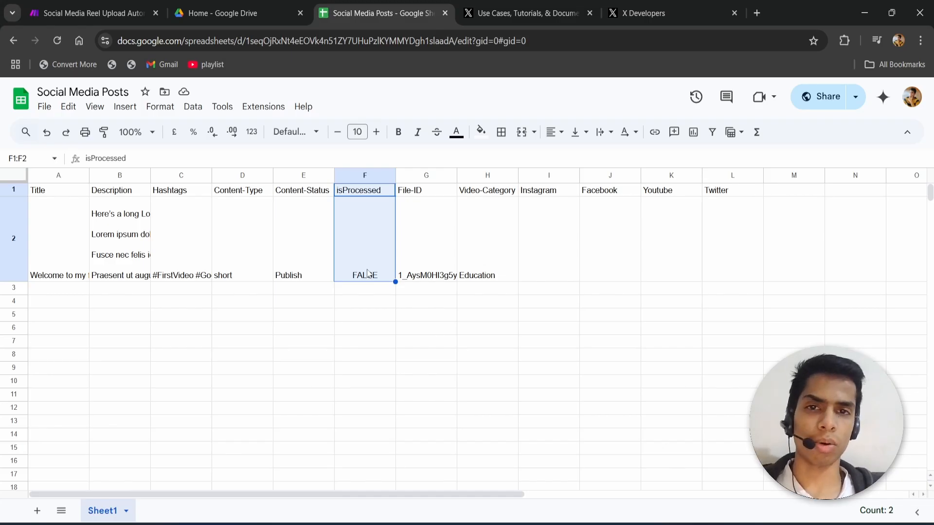
left_click(368, 273)
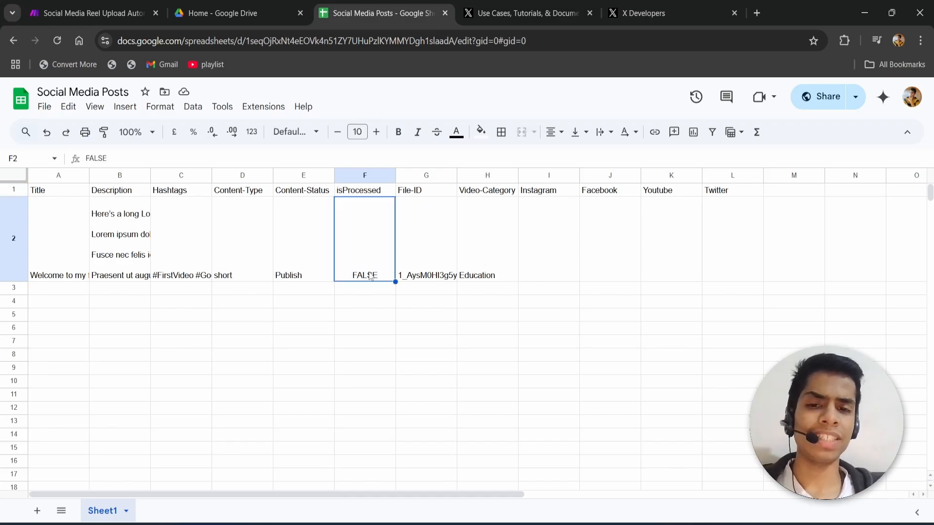
left_click_drag(73, 226, 710, 246)
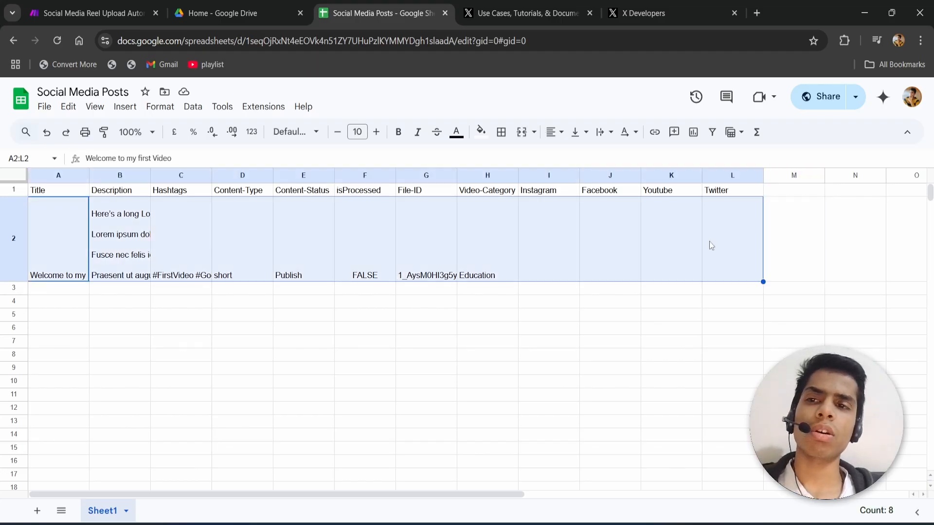
left_click(435, 304)
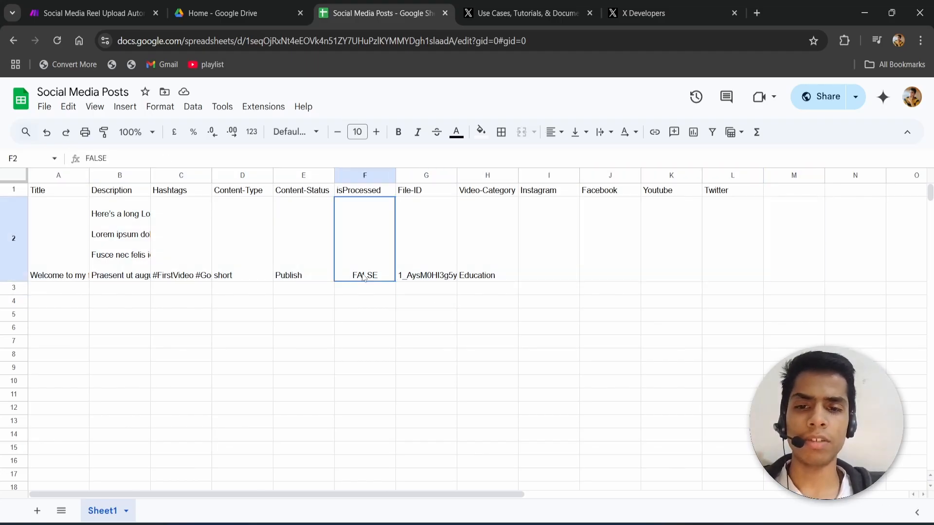
double_click(364, 276)
left_click(372, 290)
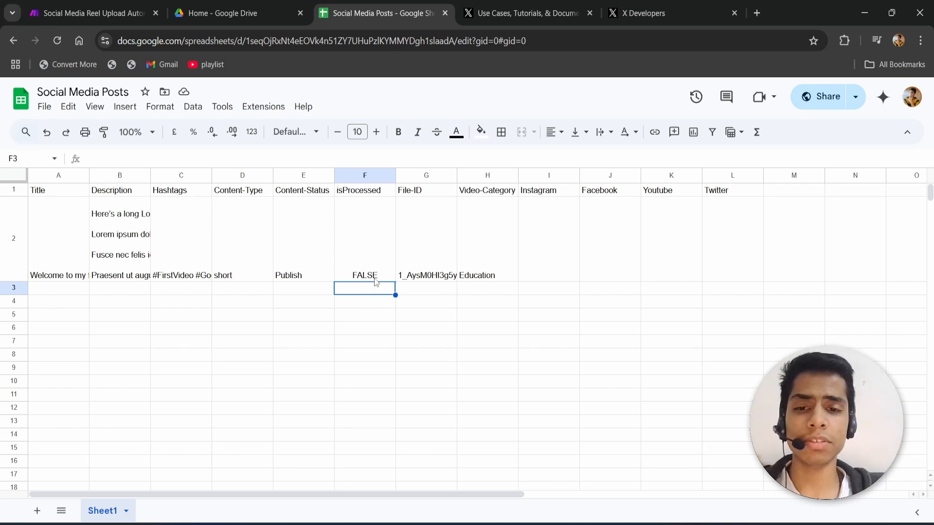
left_click(375, 279)
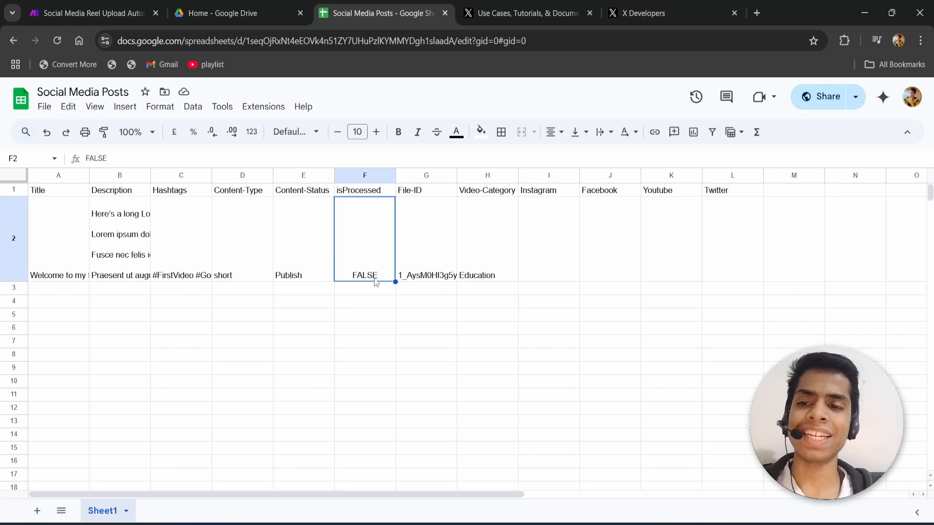
Copy the post record in A2:L2 and paste it into row 3 starting at A3.
left_click_drag(53, 255, 714, 209)
key("ctrl+c")
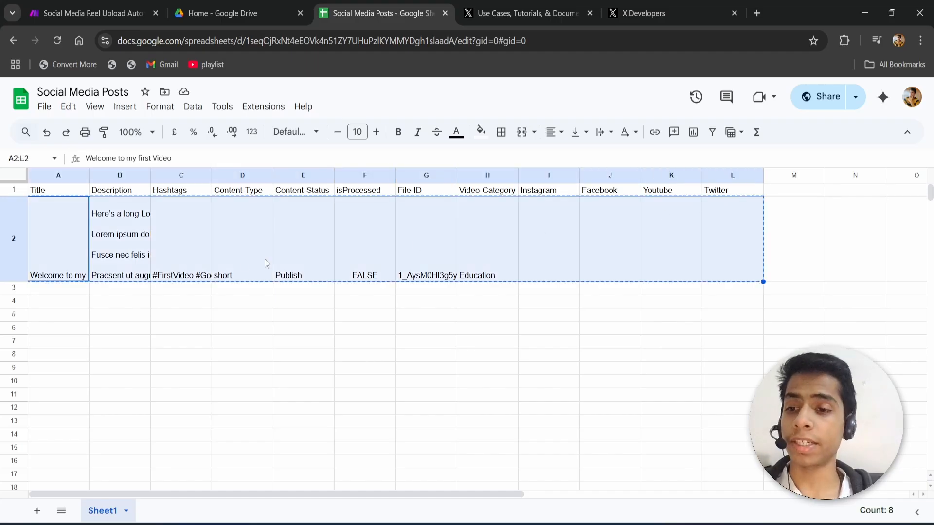
left_click(71, 287)
key("ctrl+v")
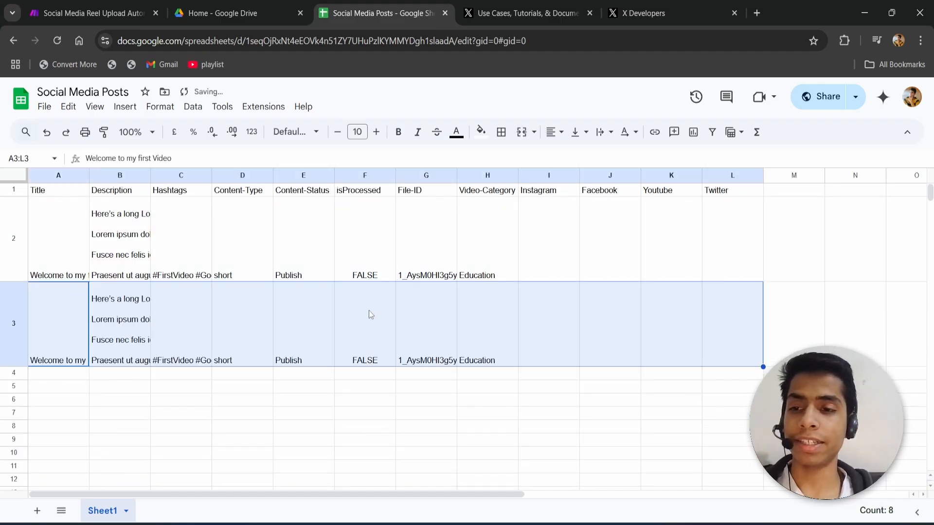
Replace the isProcessed value of the copied post in cell F3 with False.
double_click(369, 315)
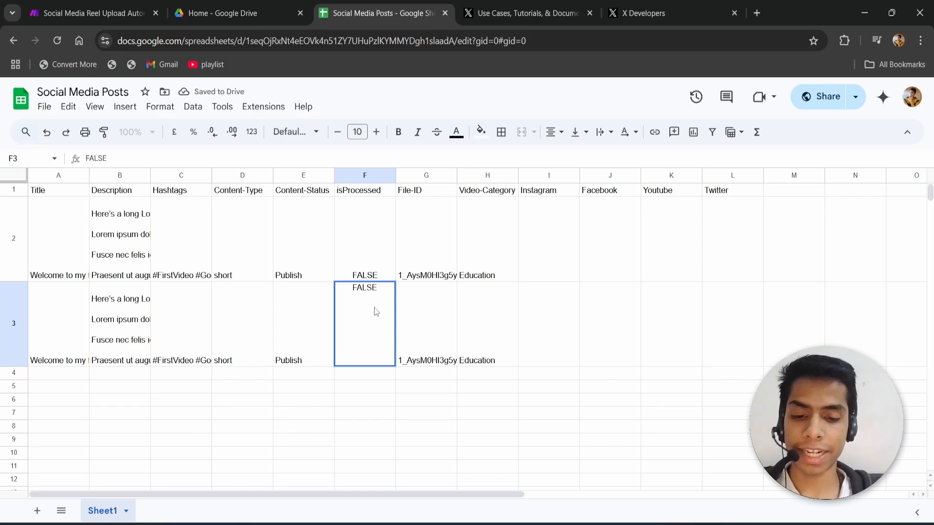
key("ctrl+a")
key("BackSpace")
type("False")
key("Return")
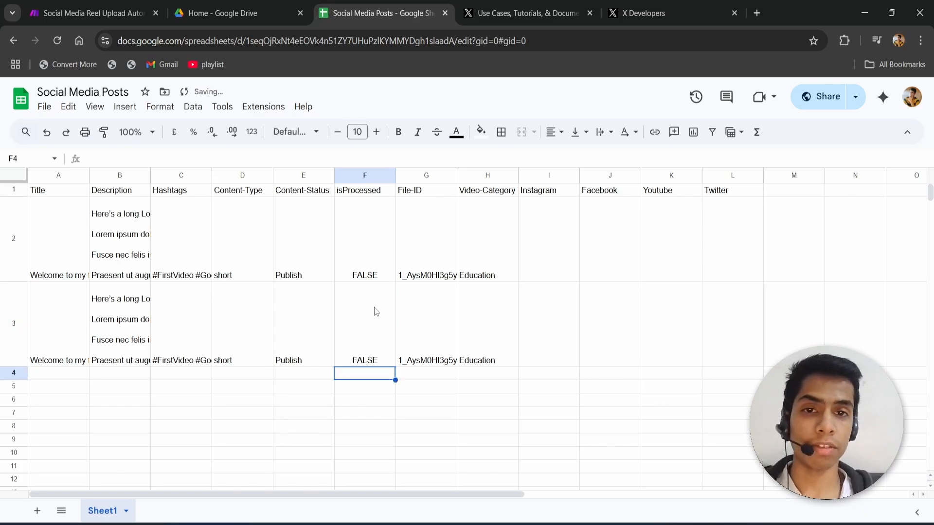
Undo the isProcessed edit in F3 and the pasted post record in row 3.
key("ctrl+z")
key("ctrl+z")
left_click(377, 312)
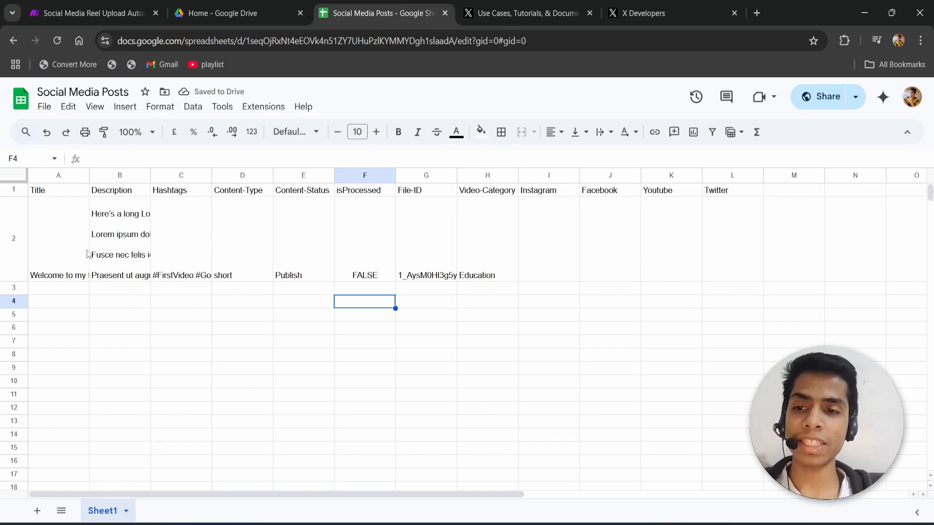
Examine the post record in row 2 alongside the Make.com scenario, then the isProcessed value in F2 of the Social Media Posts sheet.
left_click_drag(67, 254, 687, 273)
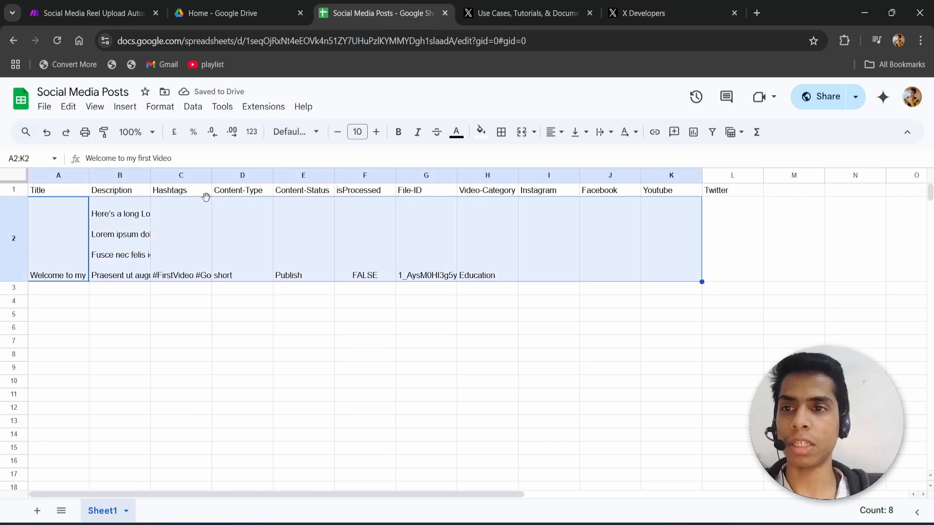
left_click(77, 5)
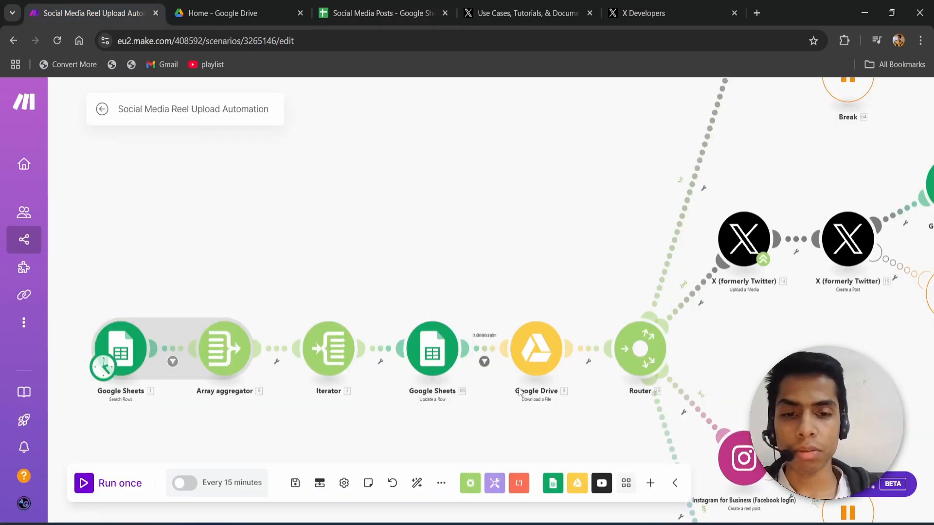
left_click(340, 14)
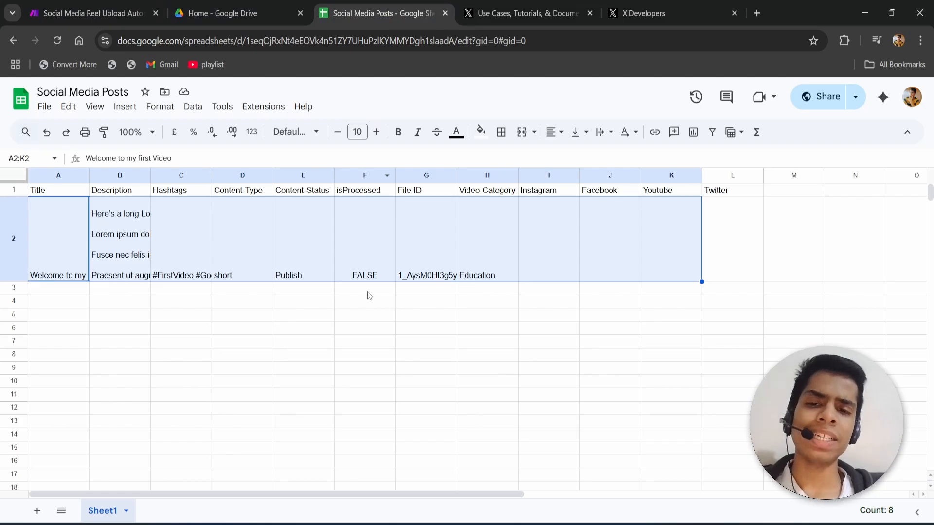
left_click(367, 291)
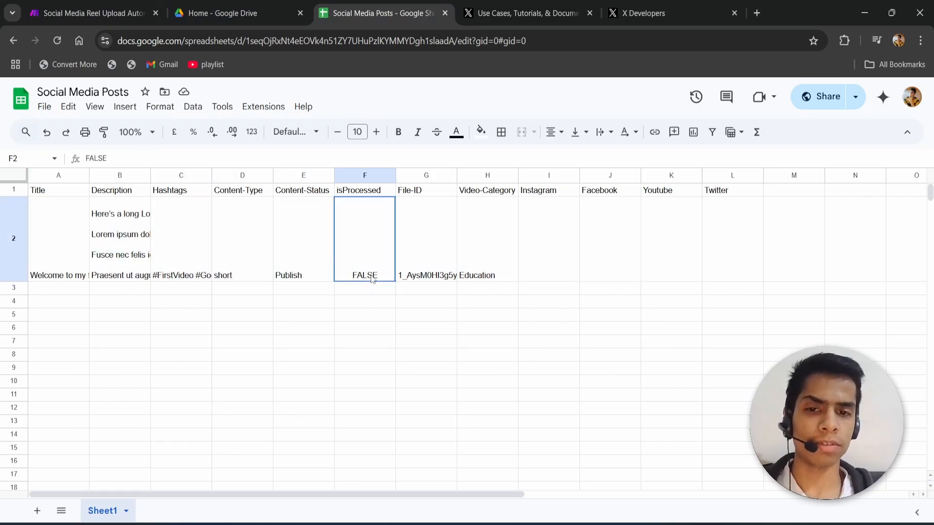
double_click(372, 278)
left_click(365, 291)
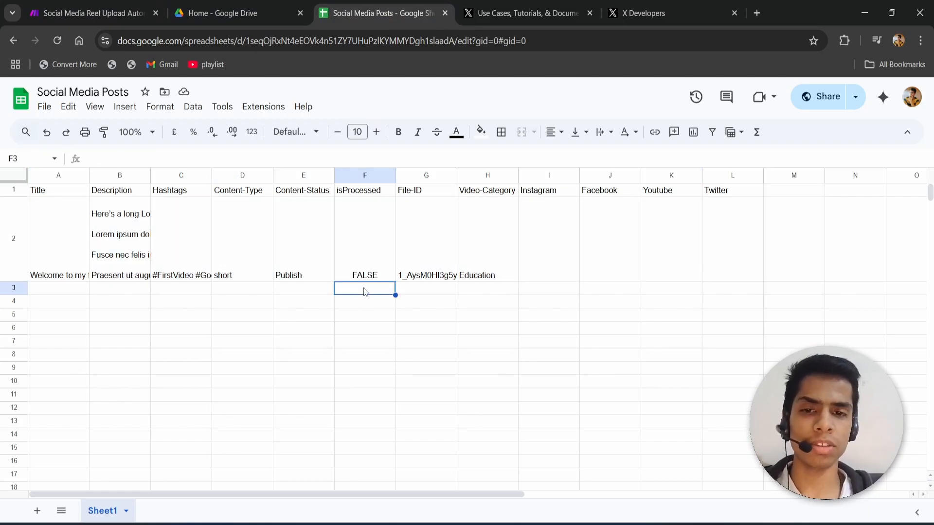
double_click(375, 265)
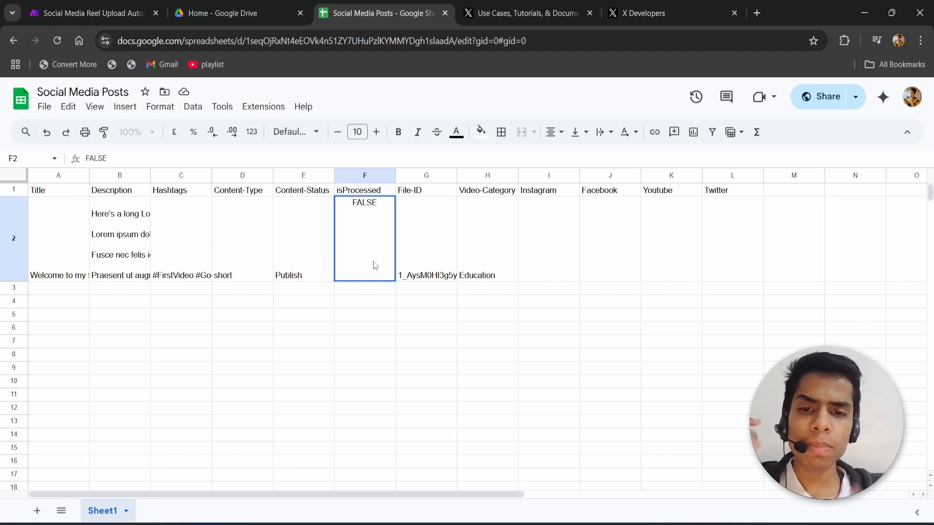
left_click(373, 300)
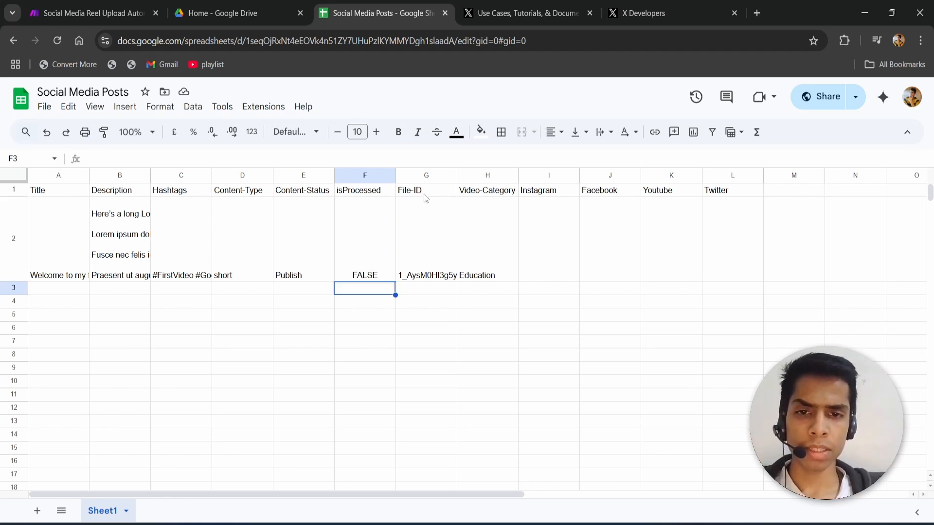
Compare the File-ID value in G2 with the file ID kept in the sticky note.
left_click_drag(426, 195, 427, 260)
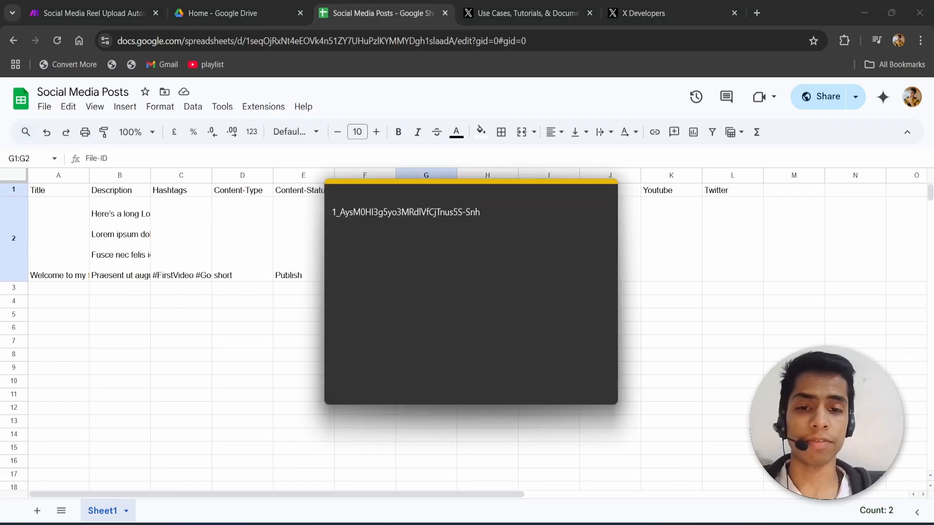
left_click(472, 213)
key("ctrl+a")
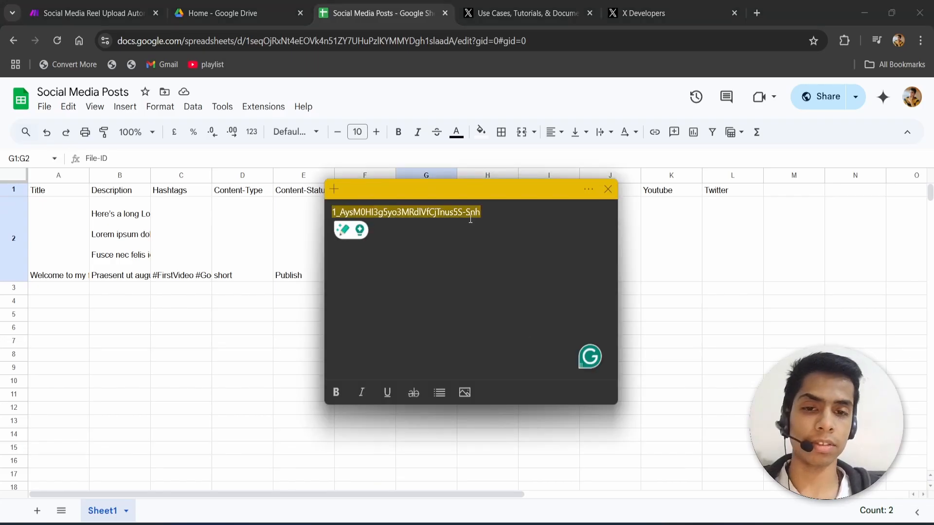
left_click_drag(433, 193, 722, 242)
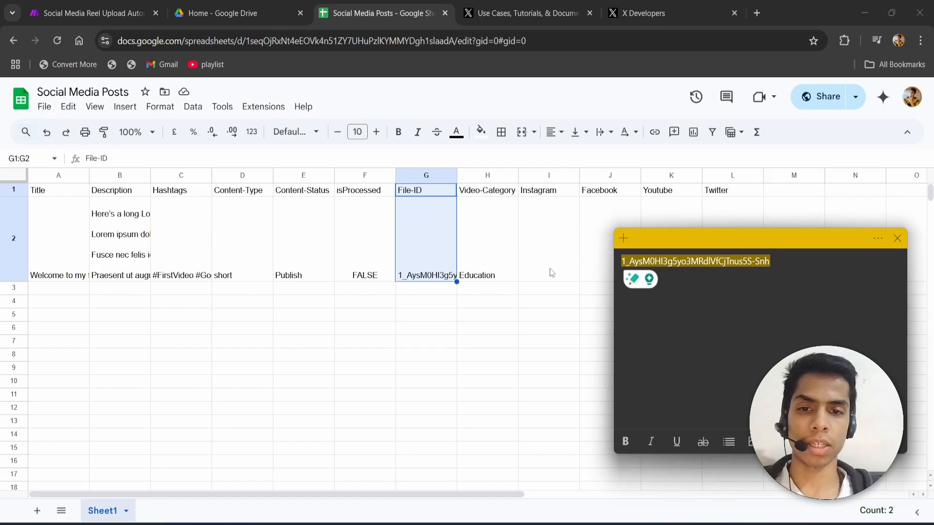
left_click(702, 268)
double_click(403, 275)
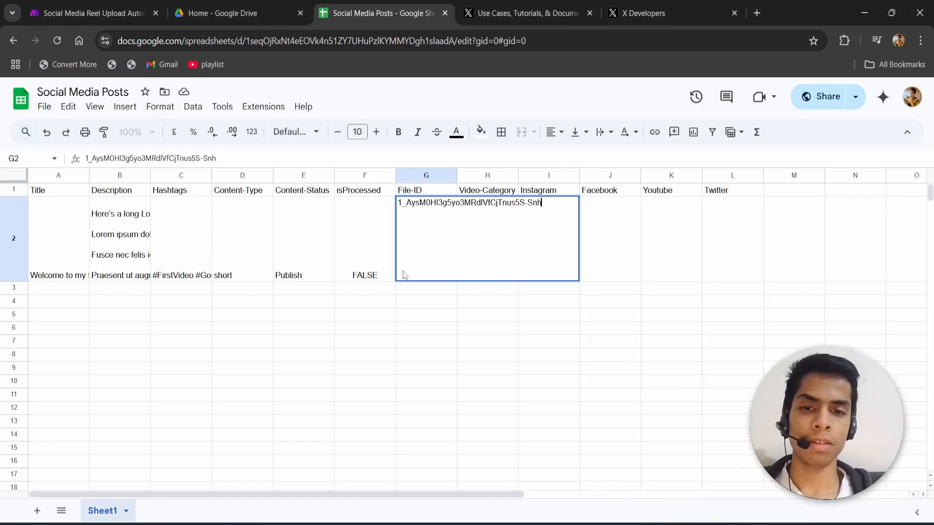
key("Escape")
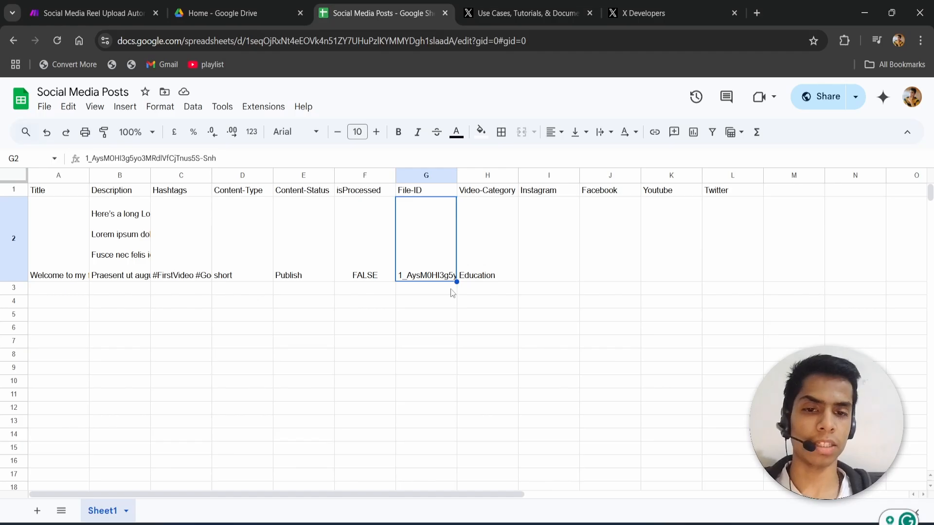
Examine the Video-Category header in H1 and its full value in H2.
left_click(498, 273)
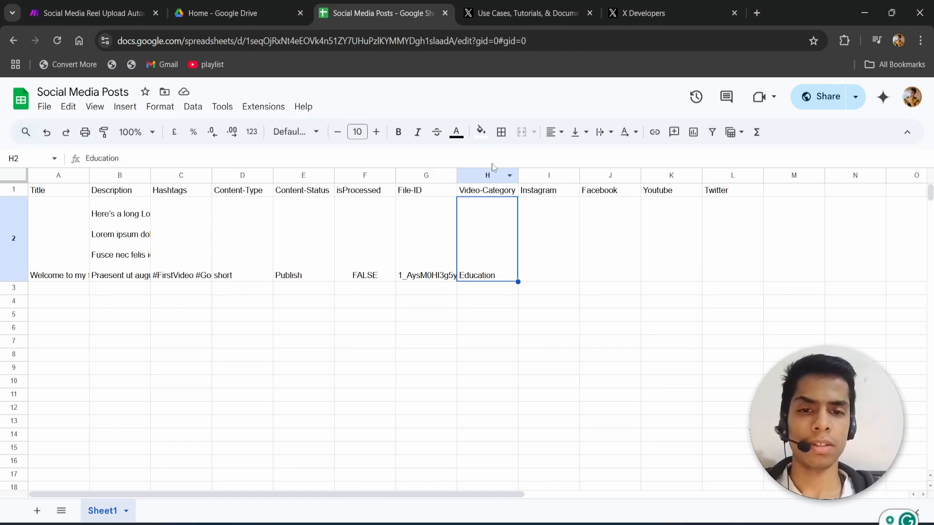
left_click_drag(486, 194, 488, 229)
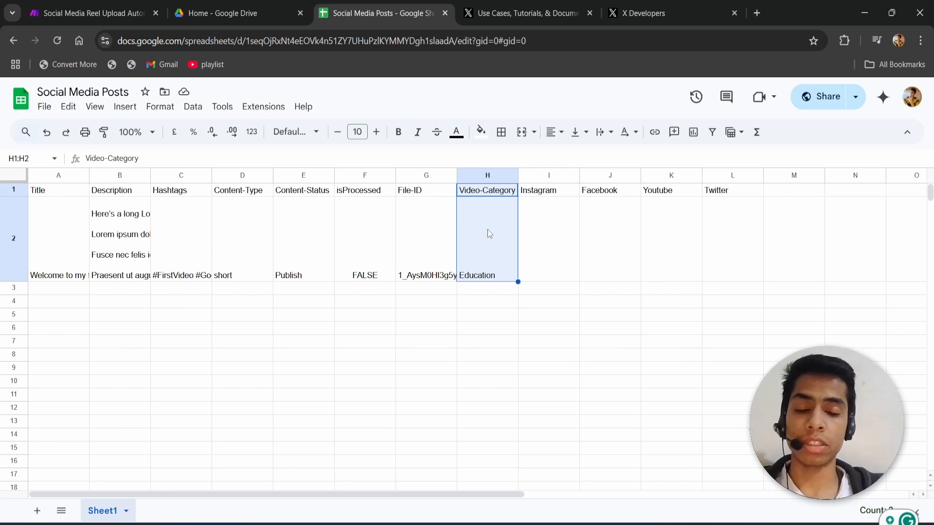
left_click(488, 233)
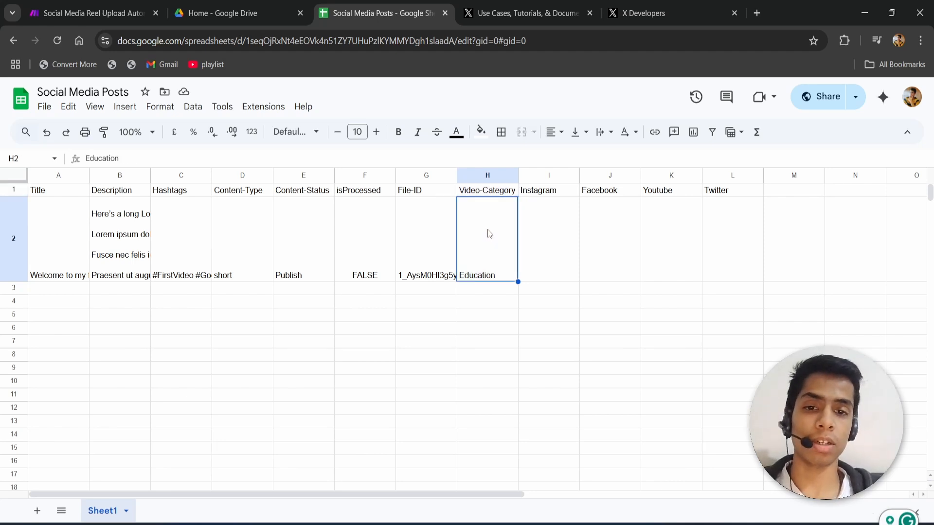
key("Down")
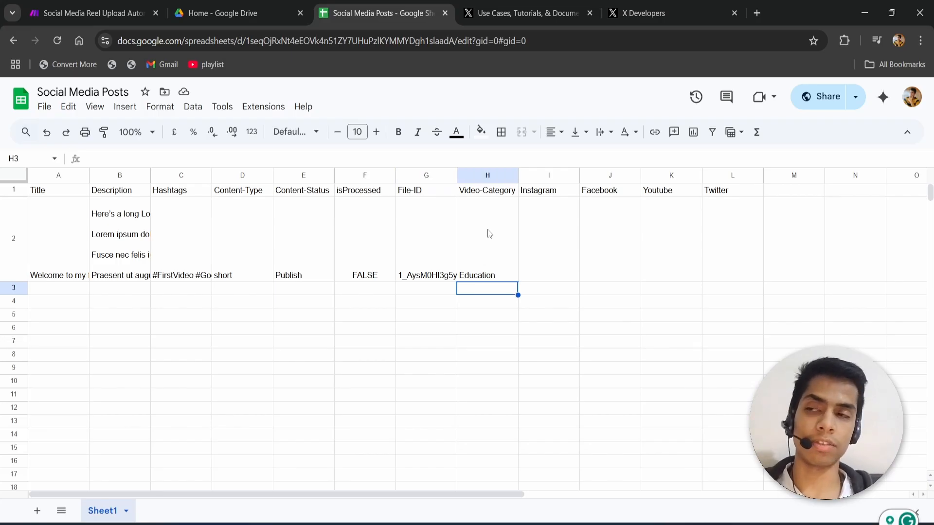
double_click(489, 235)
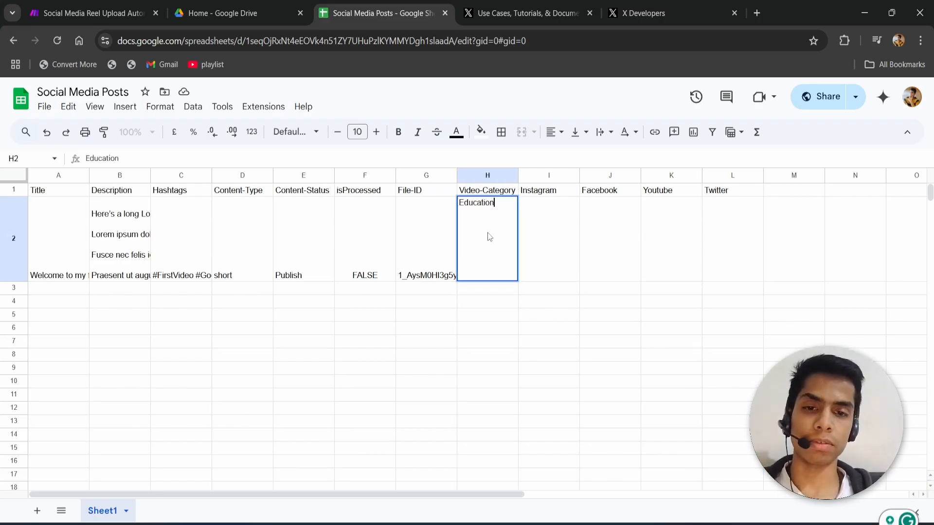
double_click(485, 207)
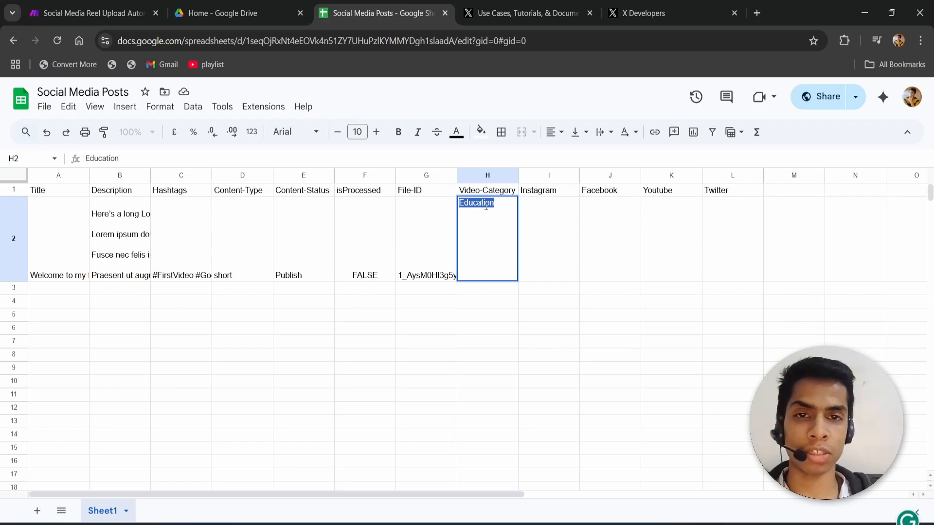
left_click(491, 290)
double_click(492, 259)
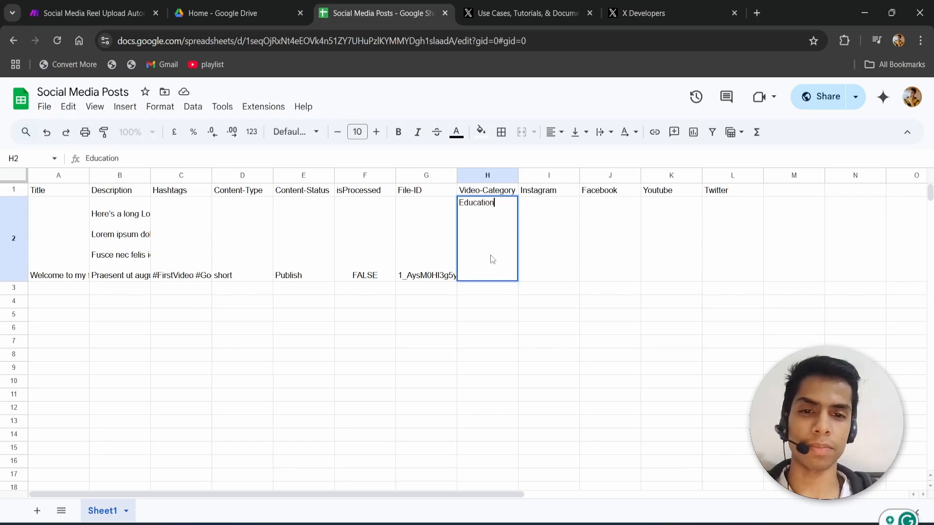
left_click(489, 285)
left_click_drag(487, 261, 489, 193)
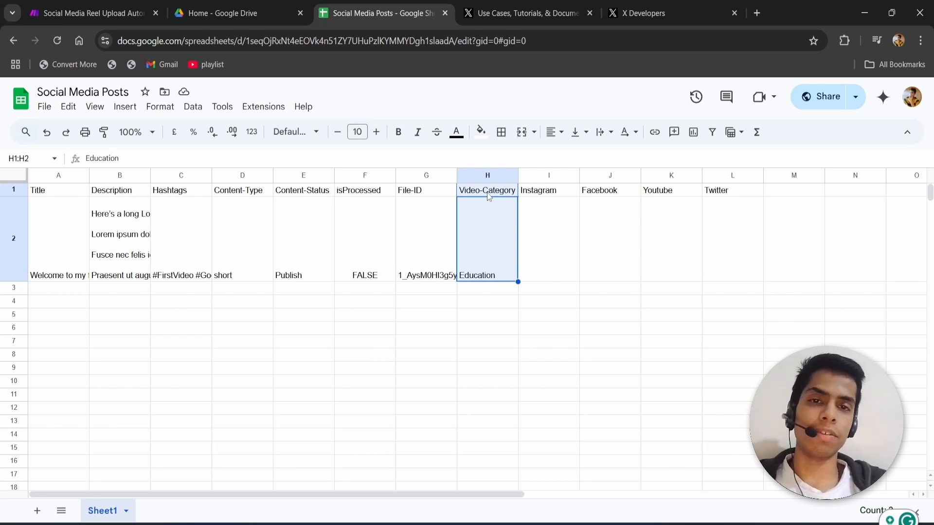
Examine the post detail columns in A1:H2 and the Instagram, Facebook, Youtube and Twitter columns in I1:L2.
left_click(550, 313)
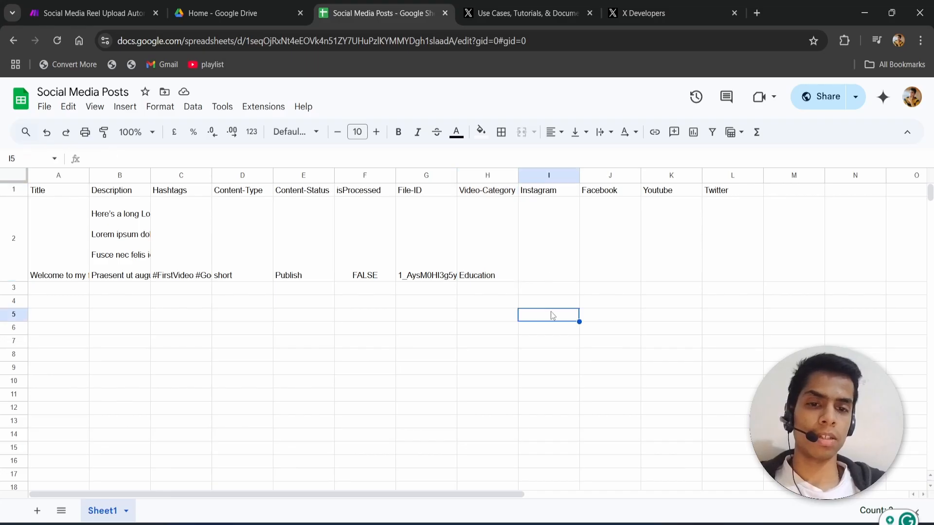
left_click(541, 195)
left_click_drag(483, 246, 72, 197)
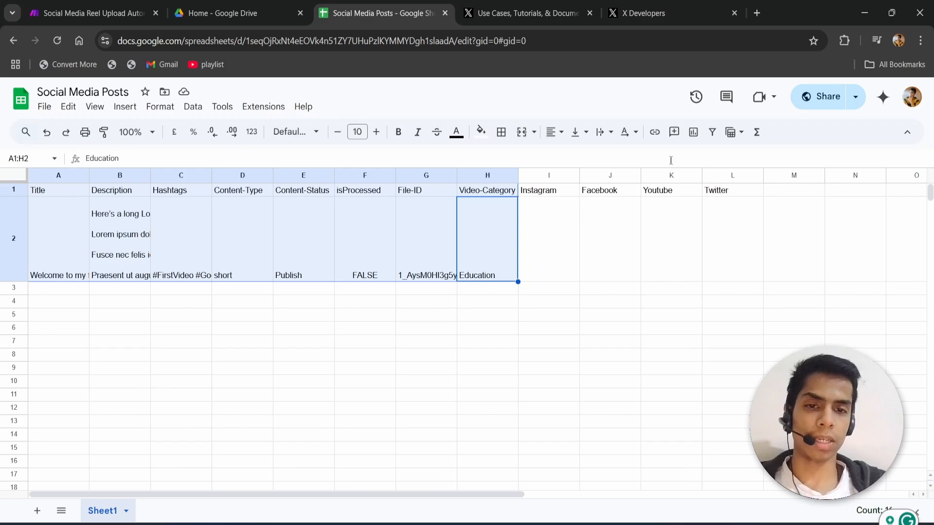
left_click(535, 291)
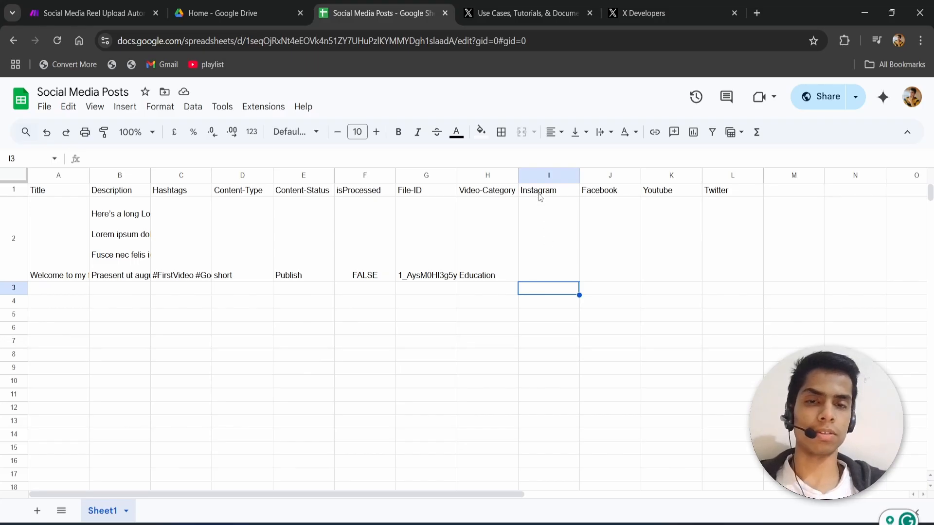
left_click_drag(540, 197, 753, 235)
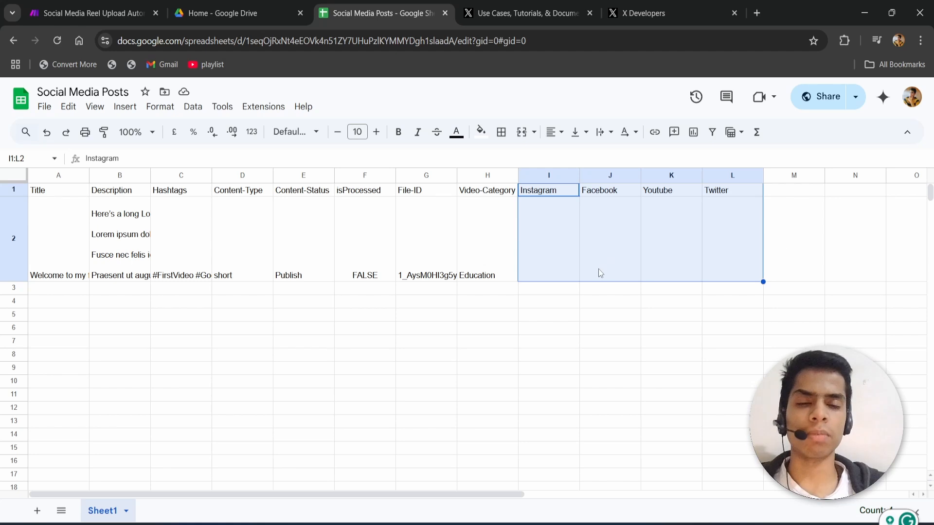
left_click(508, 294)
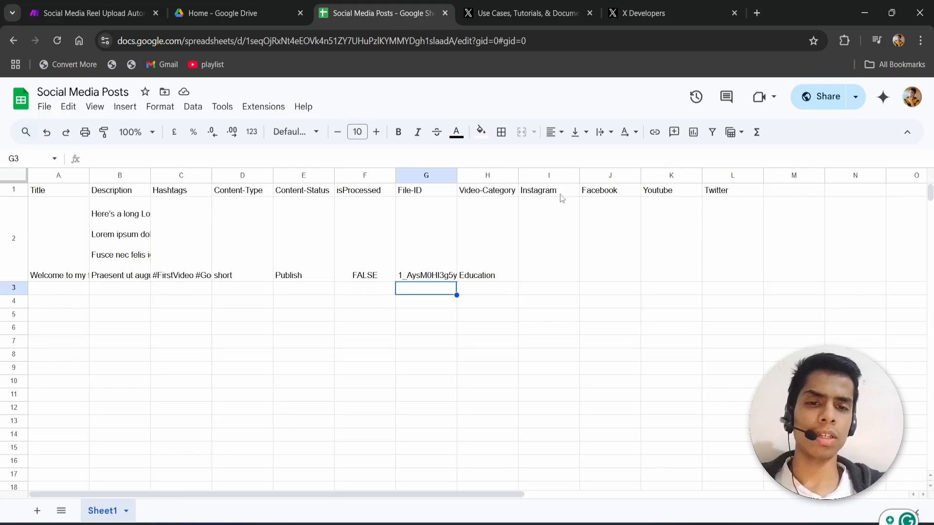
left_click_drag(553, 191, 749, 245)
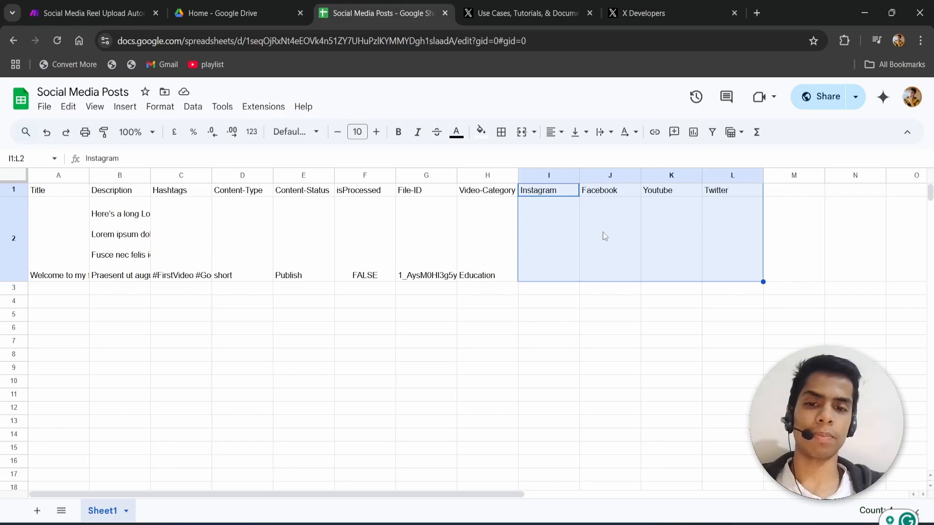
left_click(472, 295)
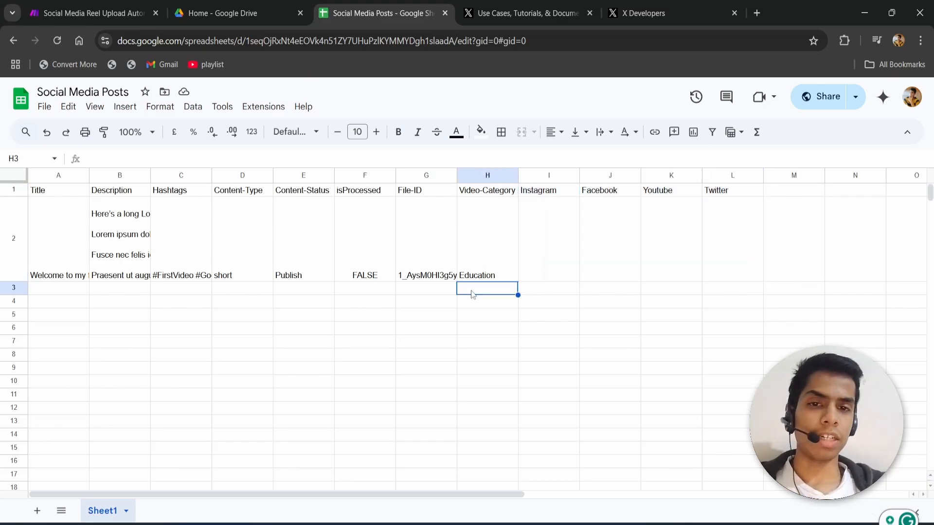
In Google Drive, close the sharing settings of videoplayback.mp4 and copy the file ID from the sticky note.
left_click(229, 12)
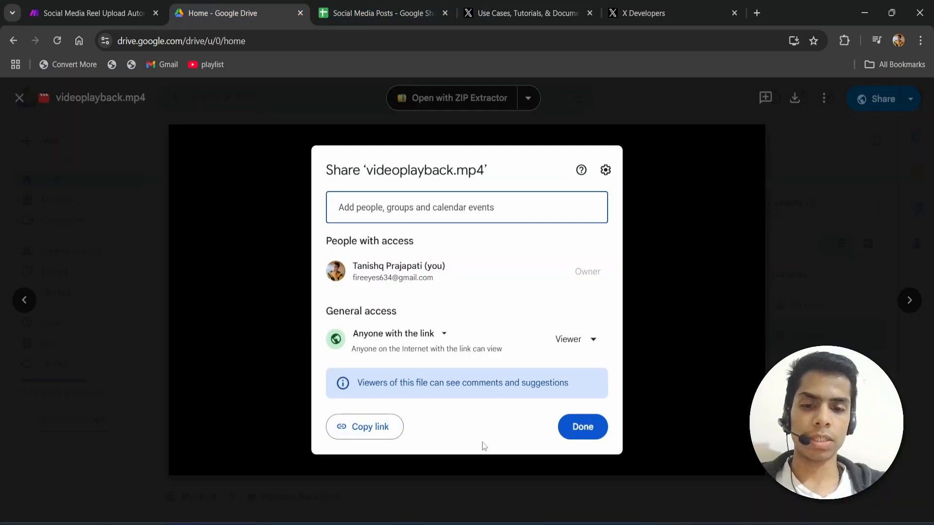
left_click(572, 424)
key("alt+Tab")
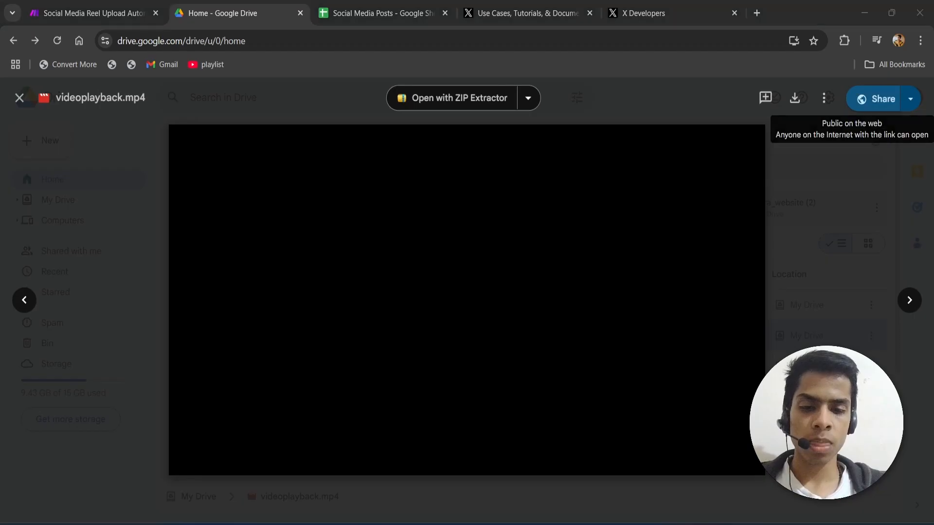
left_click(656, 263)
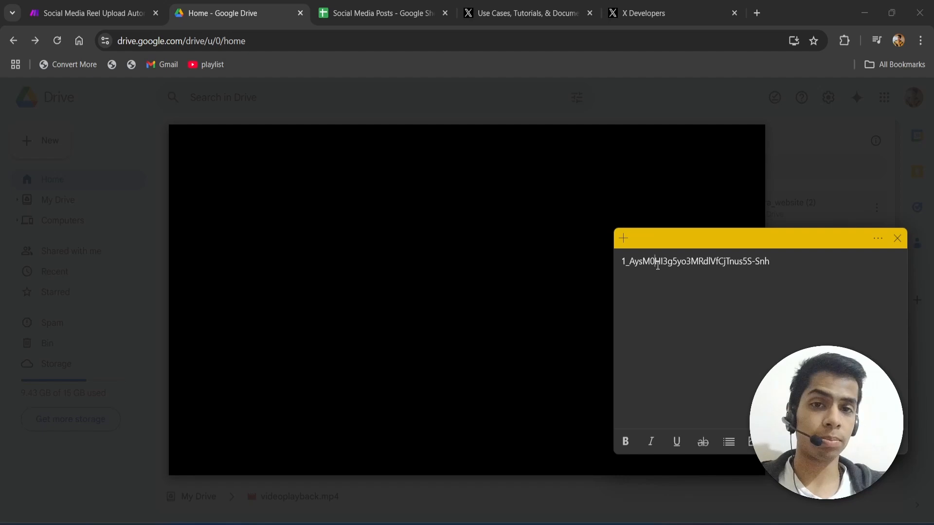
triple_click(657, 264)
key("ctrl+c")
left_click(657, 265)
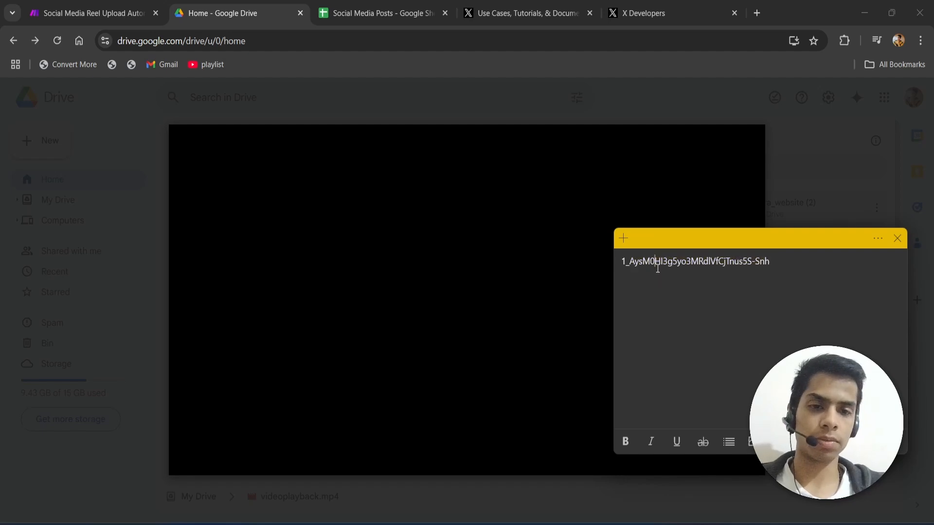
Return to the Social Media Posts sheet and paste the copied file ID into the File-ID cell G2.
left_click(433, 4)
double_click(424, 274)
key("ctrl+v")
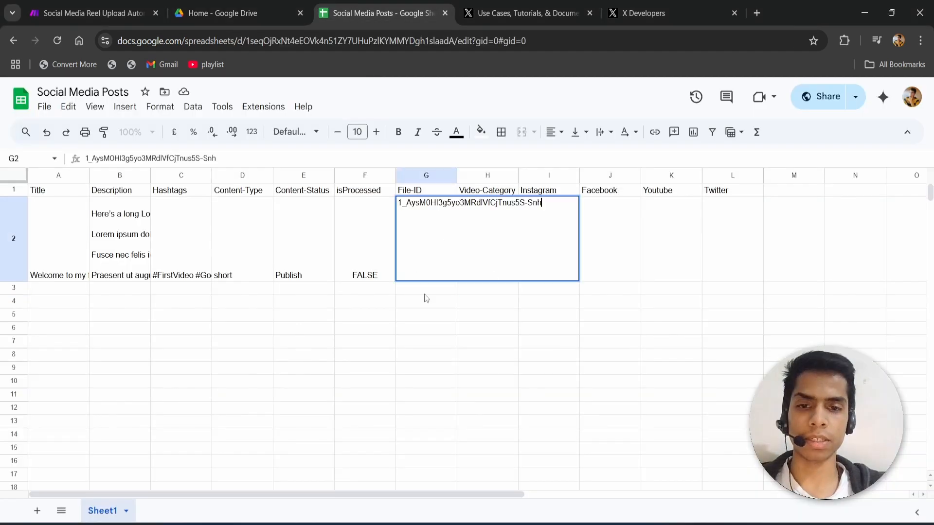
left_click(425, 300)
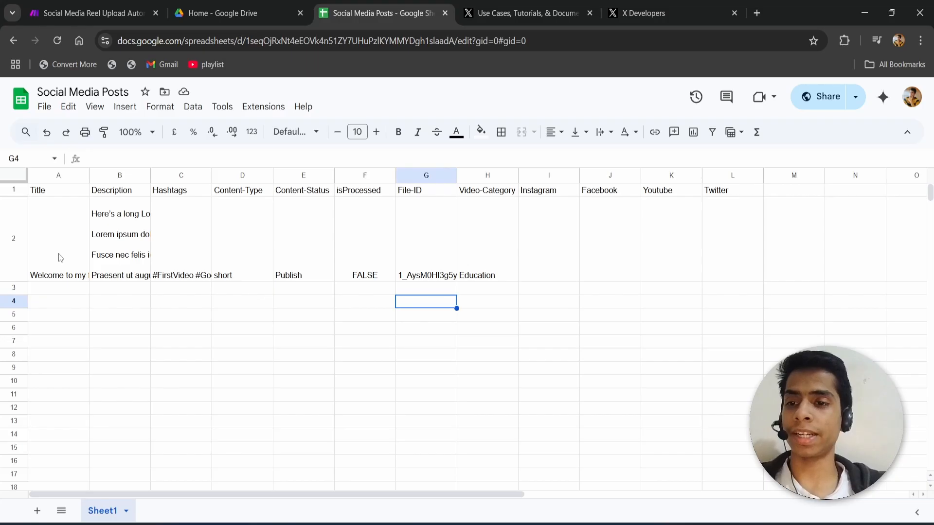
Examine the post's Title, Description, Hashtags, Content-Type, Content-Status, isProcessed and Video-Category values in row 2.
left_click_drag(58, 258, 192, 265)
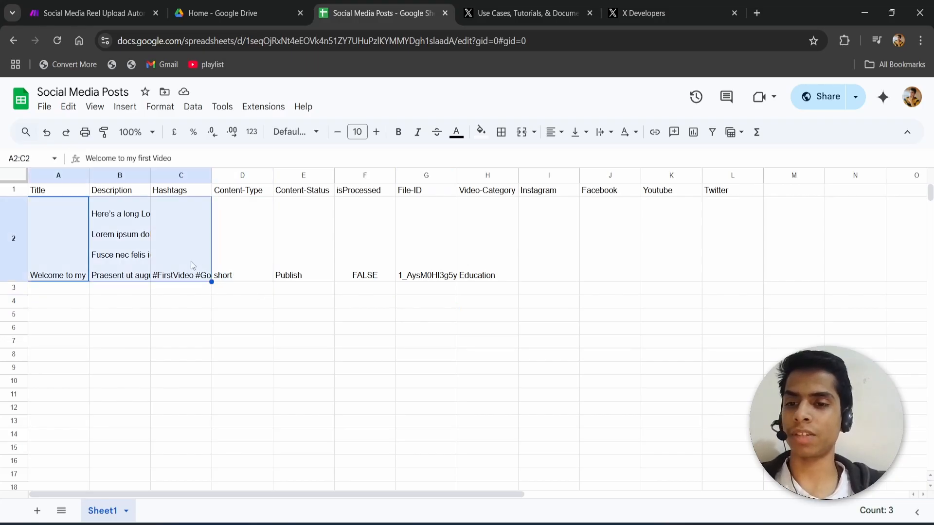
left_click(183, 291)
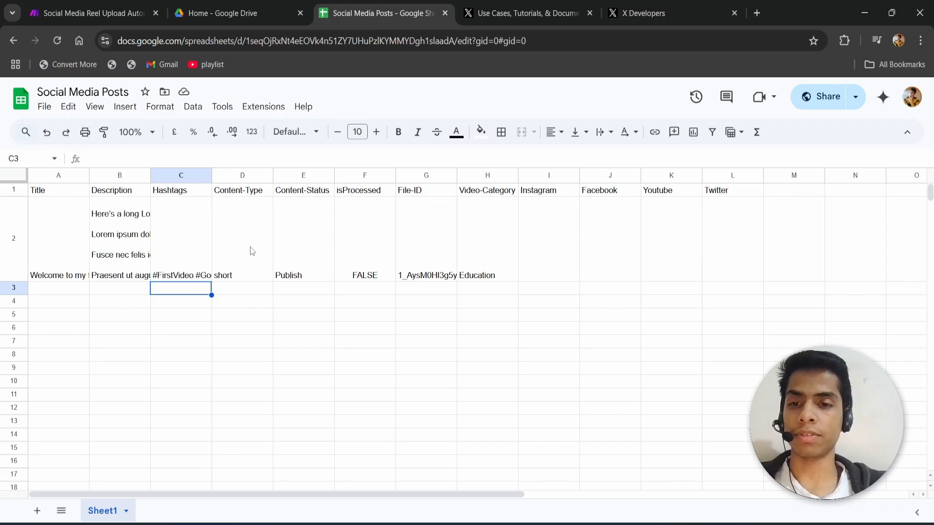
mouse_move(250, 246)
left_mouse_down()
mouse_move(313, 253)
mouse_move(259, 253)
left_mouse_up()
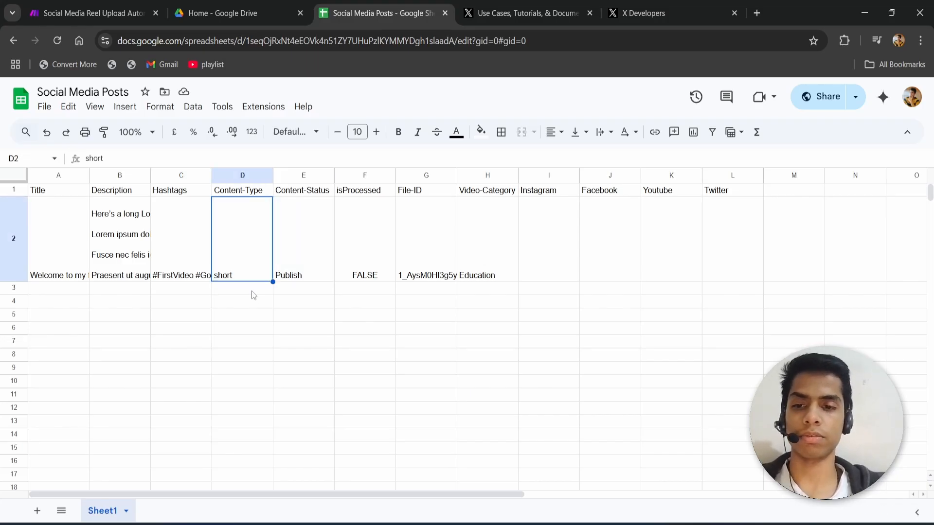
left_click(302, 276)
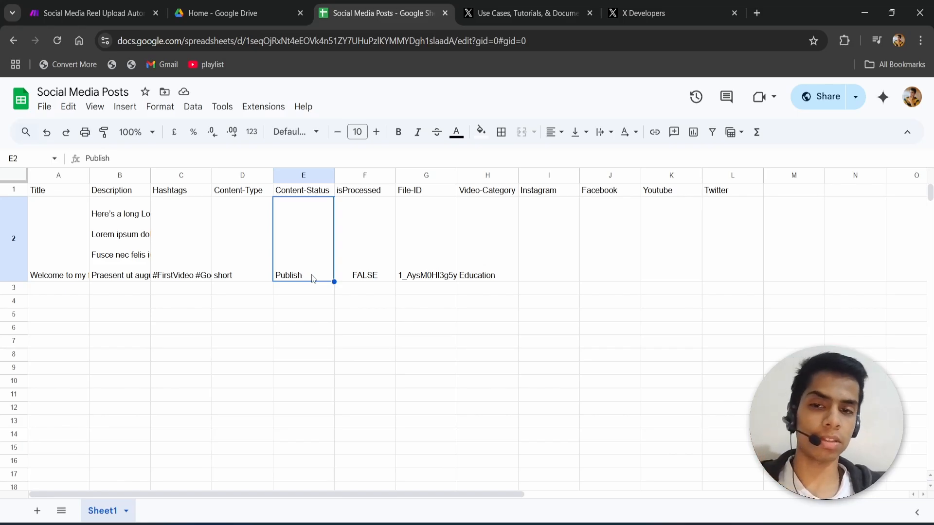
double_click(360, 278)
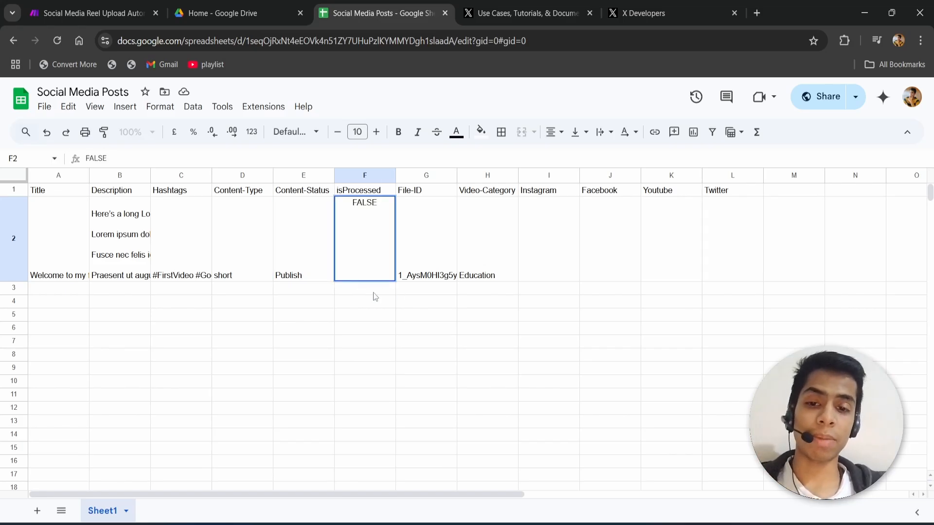
left_click(374, 294)
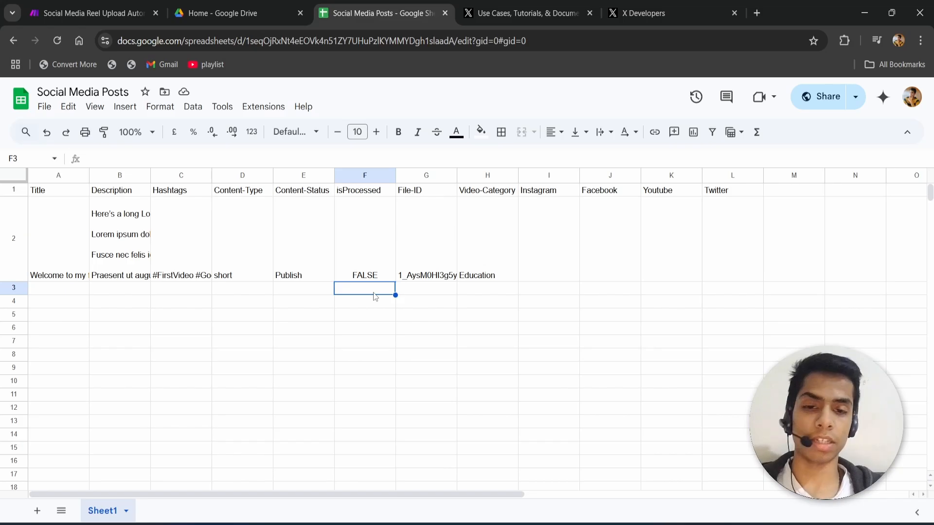
left_click(502, 248)
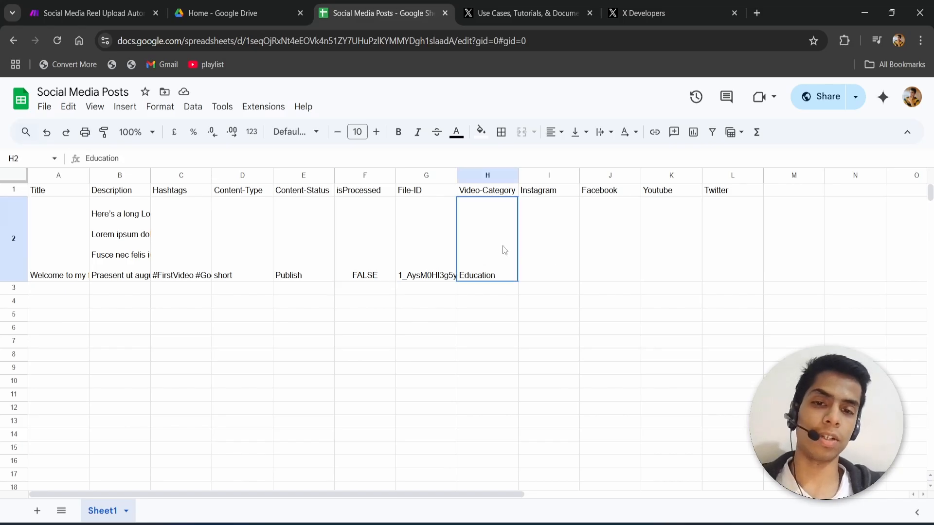
left_click(487, 192, "shift")
left_click_drag(484, 288, 481, 279)
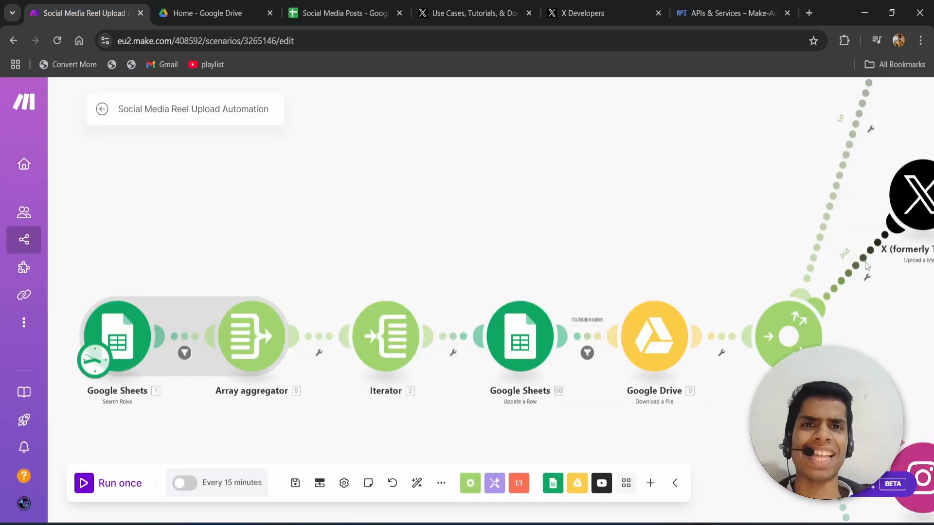
In Make.com, run the Social Media Reel Upload Automation scenario once and inspect the upload status in the YouTube module's output.
left_click(120, 483)
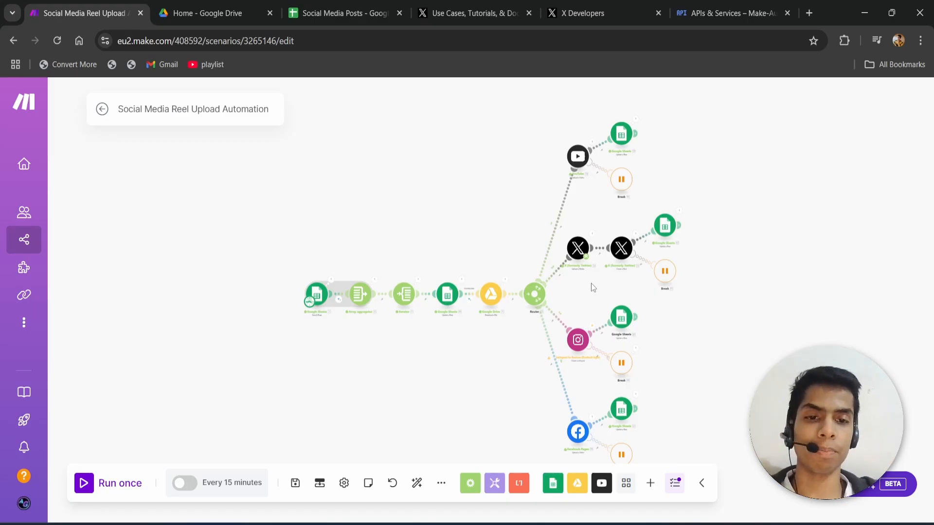
left_click(592, 142)
scroll(699, 379, "down", 1)
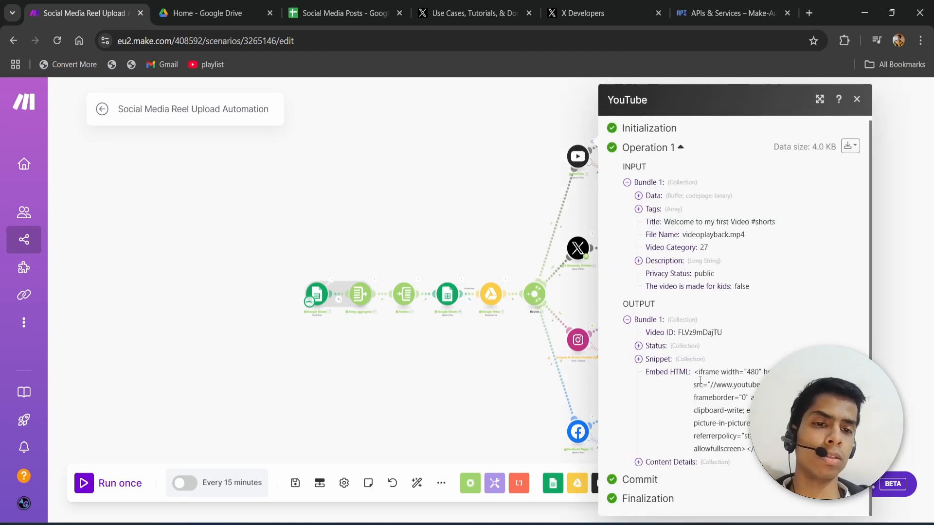
left_click(652, 347)
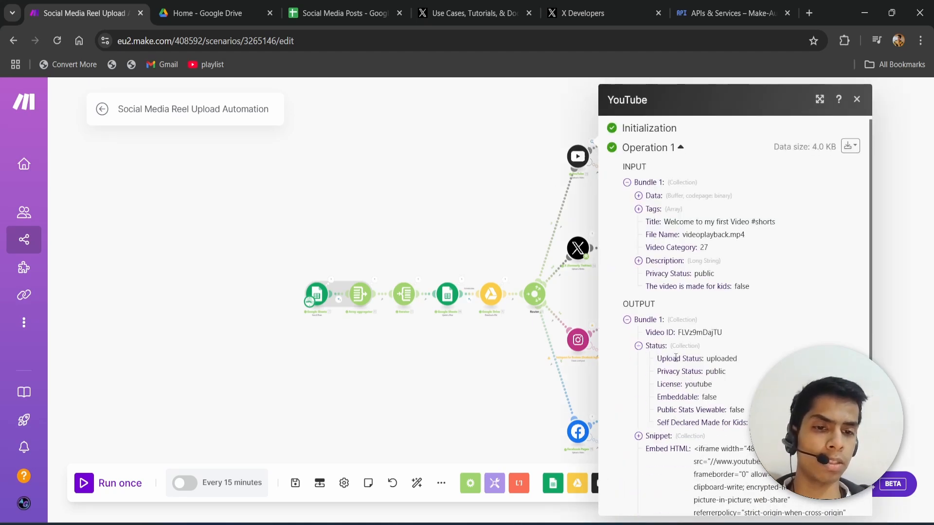
triple_click(662, 360)
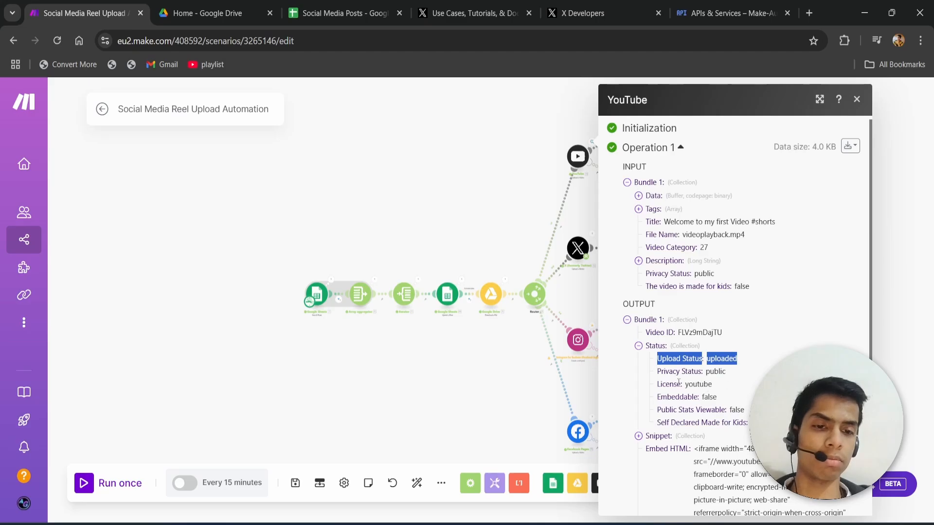
left_click(531, 246)
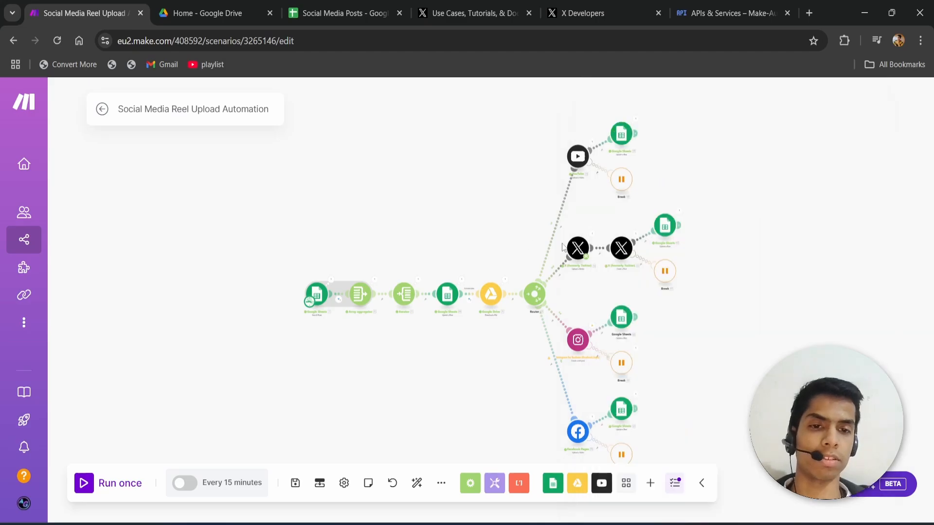
Inspect the Post ID in the second X module's output and the Video ID in the Facebook Pages module's output.
left_click(635, 237)
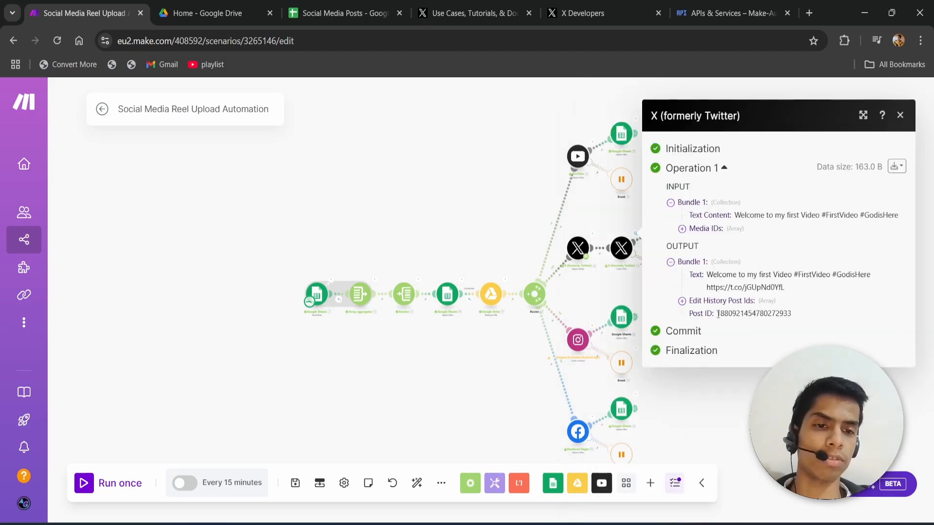
left_click_drag(716, 313, 791, 314)
left_click(485, 224)
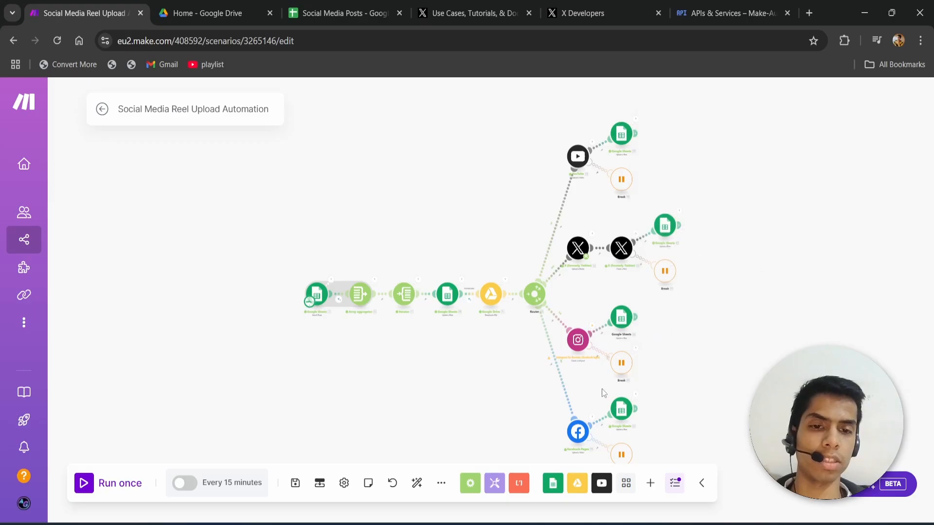
left_click(592, 421)
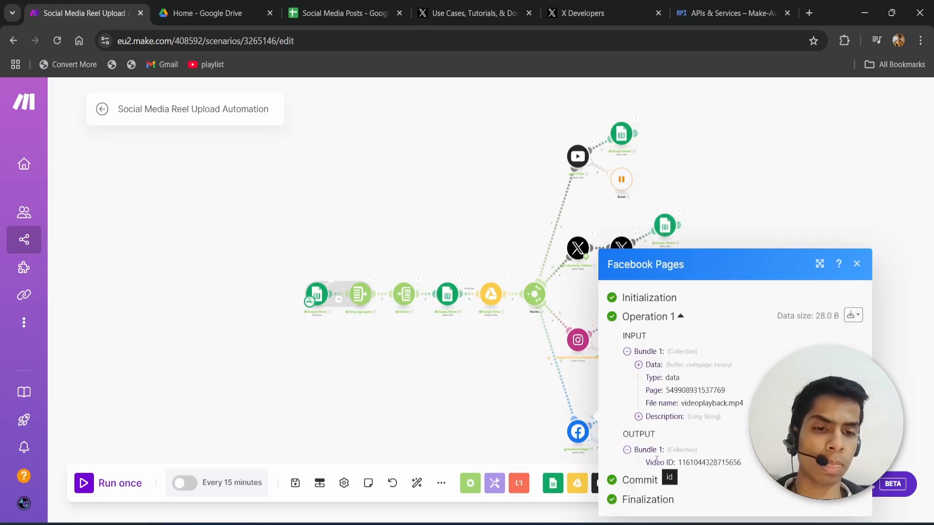
left_click(480, 414)
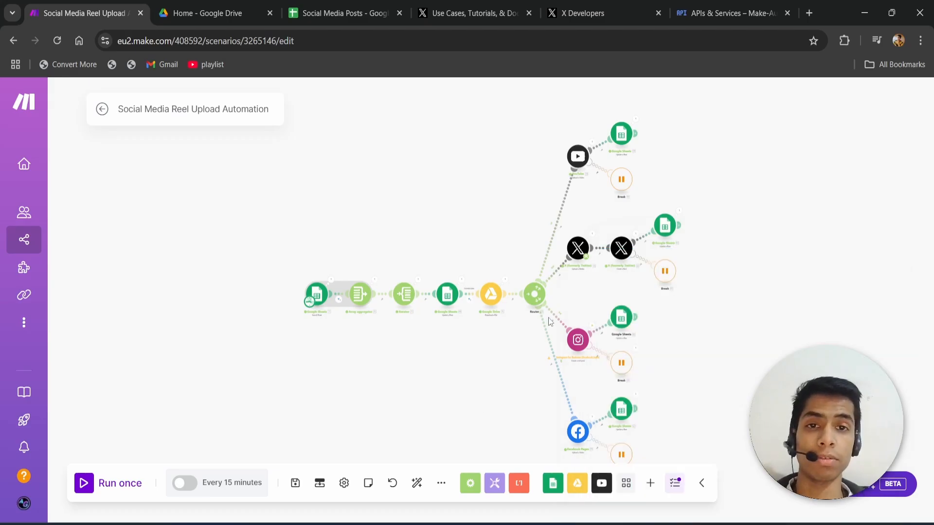
Switch to the Social Media Posts sheet and check the isProcessed header and value in F1:F2.
left_click(351, 6)
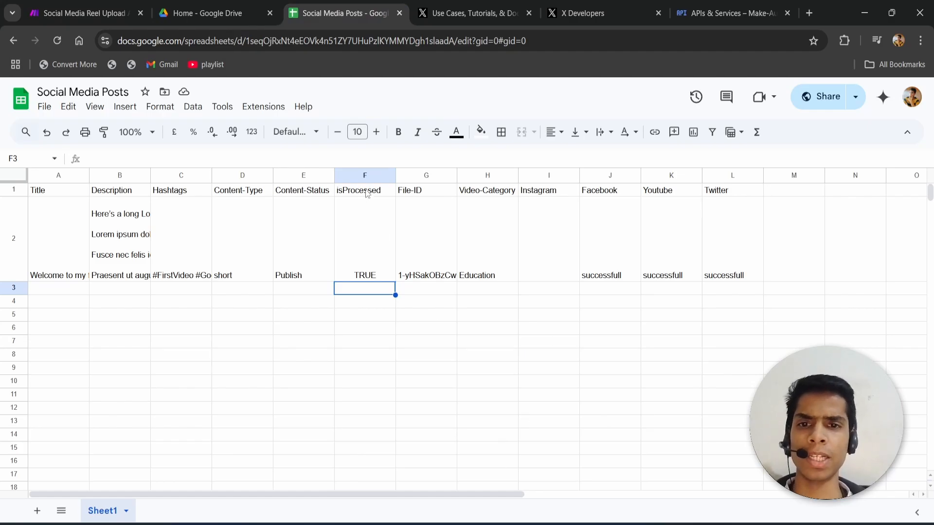
left_click_drag(366, 191, 366, 239)
left_click(360, 291)
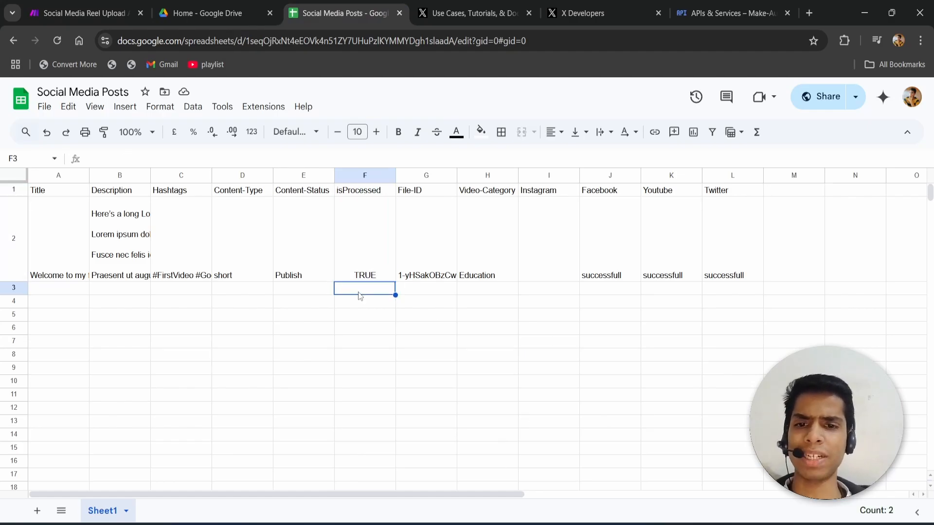
left_click(364, 276)
left_click(370, 293)
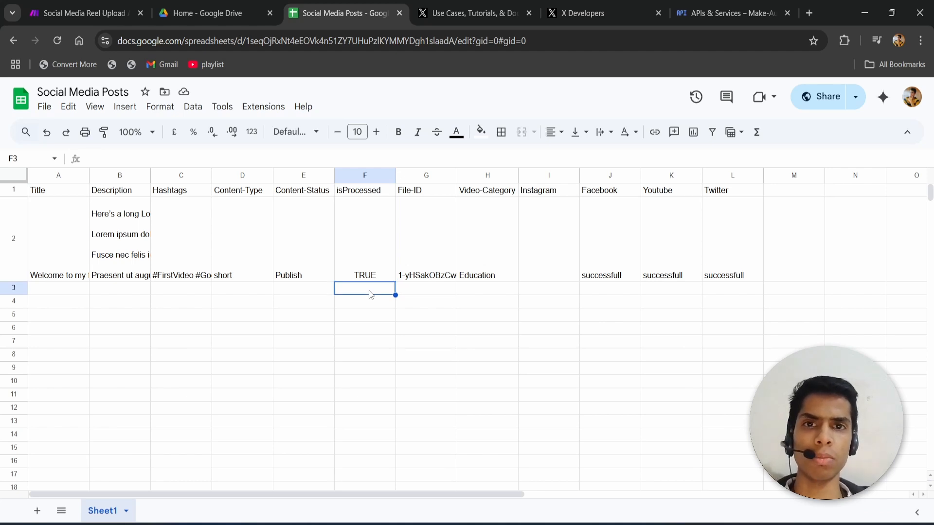
Review the whole post row A2:L2 together with its isProcessed cell F2.
left_click_drag(65, 241, 747, 209)
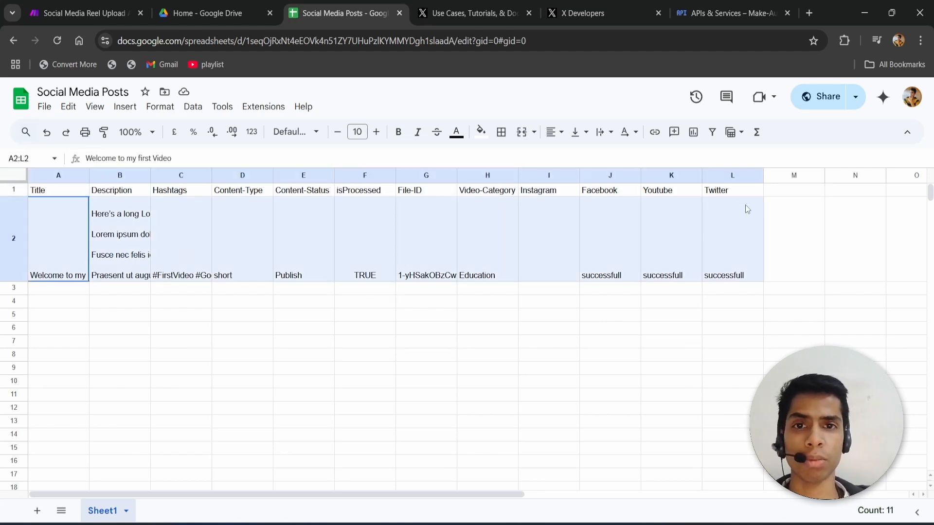
left_click(354, 290)
left_click(374, 270)
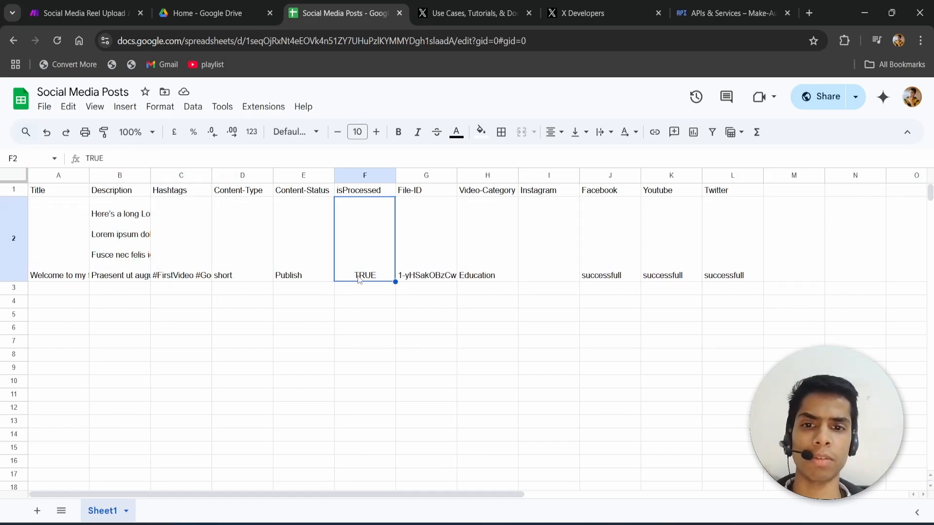
left_click_drag(54, 224, 728, 211)
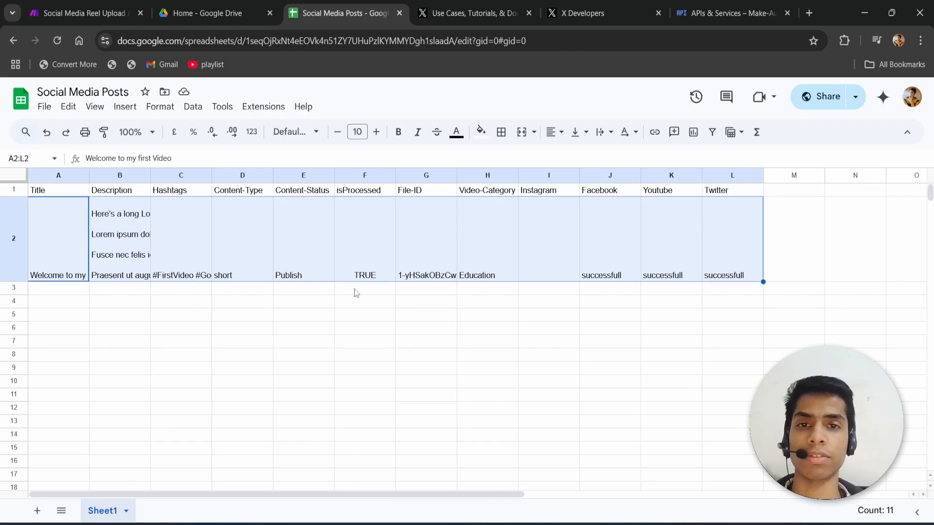
left_click(623, 321)
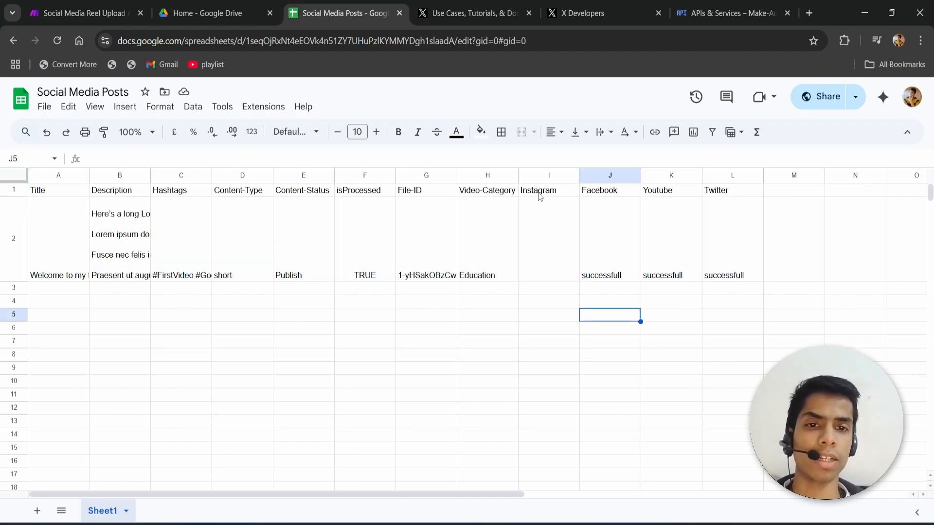
Examine the upload results in the Instagram, Facebook, Youtube and Twitter columns, I1:L2.
left_click_drag(540, 193, 737, 245)
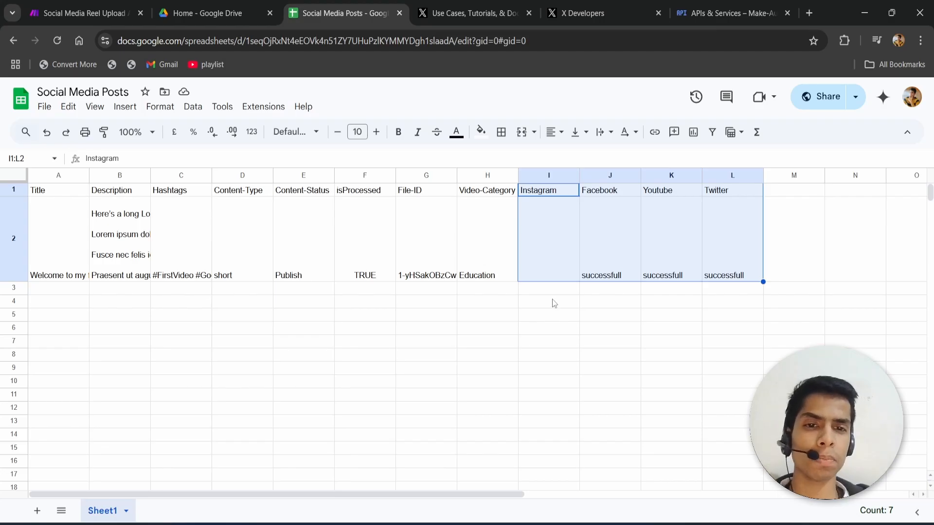
left_click_drag(551, 292, 716, 238)
left_click(557, 193)
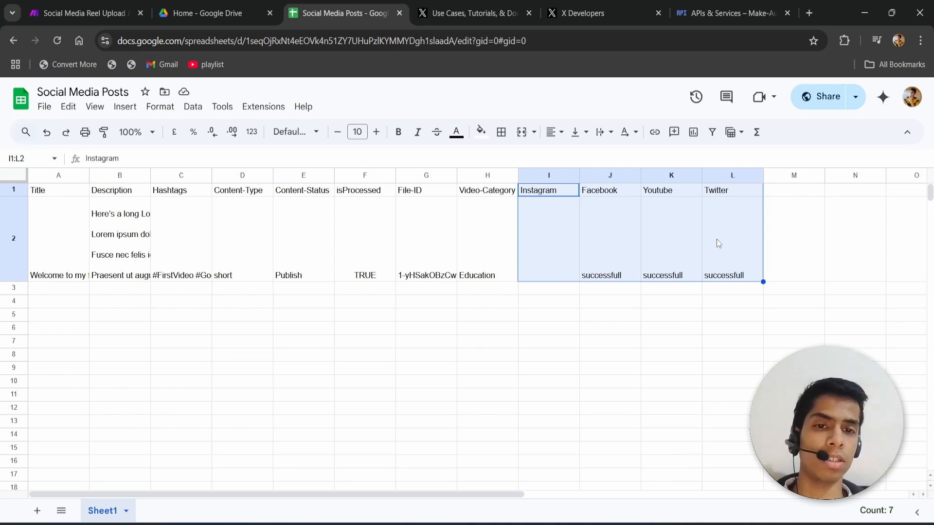
left_click(576, 303)
left_click(610, 253)
left_click_drag(610, 252, 734, 253)
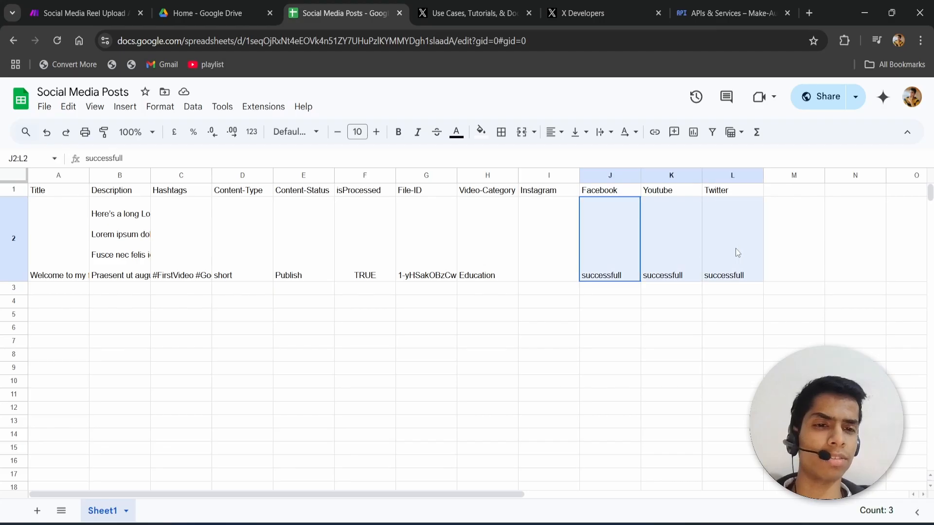
left_click(597, 301)
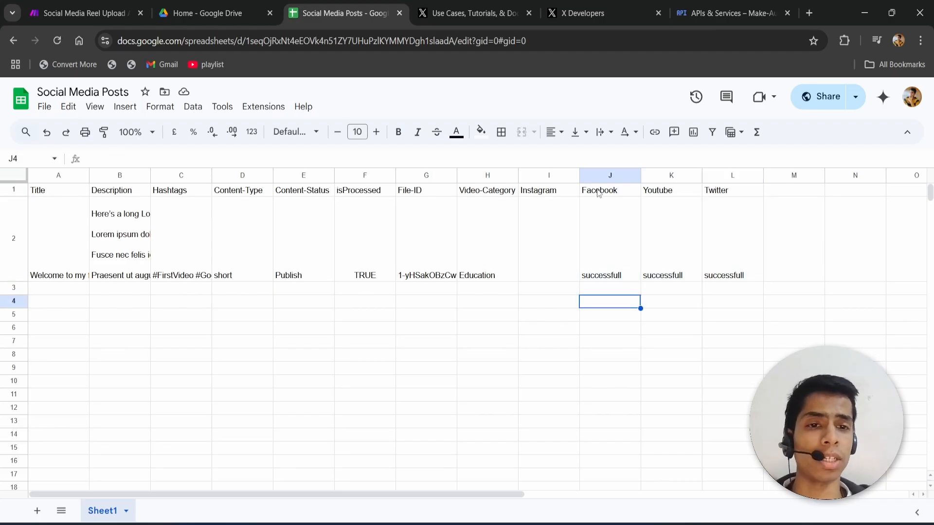
left_click_drag(599, 192, 716, 231)
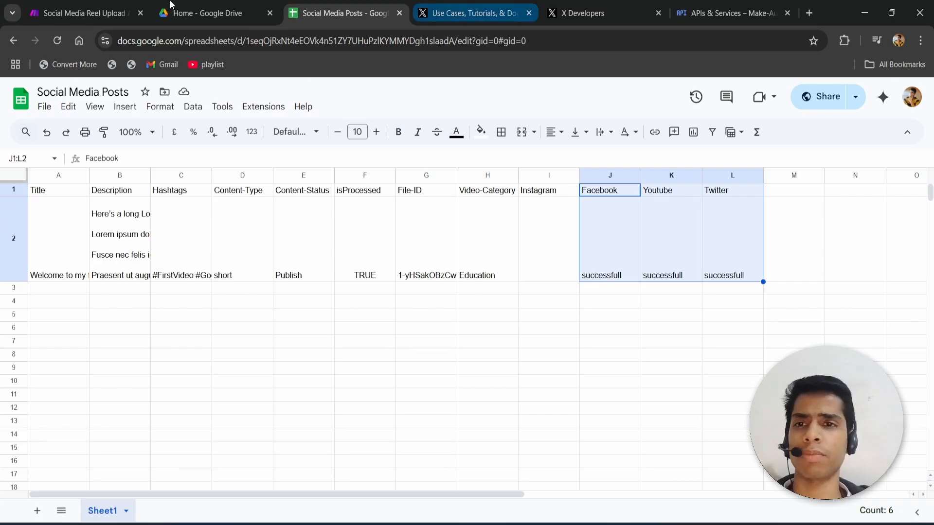
Return to the Make.com scenario and inspect the run details of the Instagram for Business module.
left_click(83, 5)
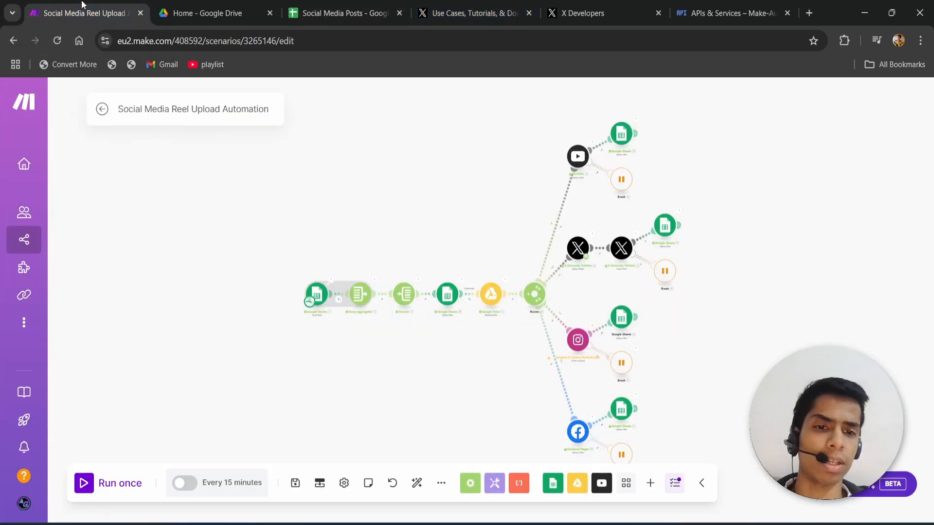
left_click(590, 329)
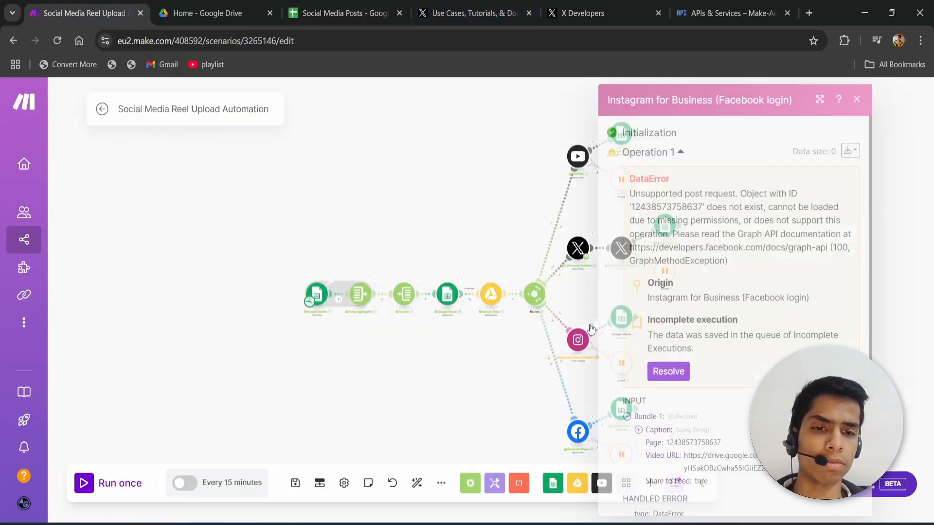
left_click(427, 227)
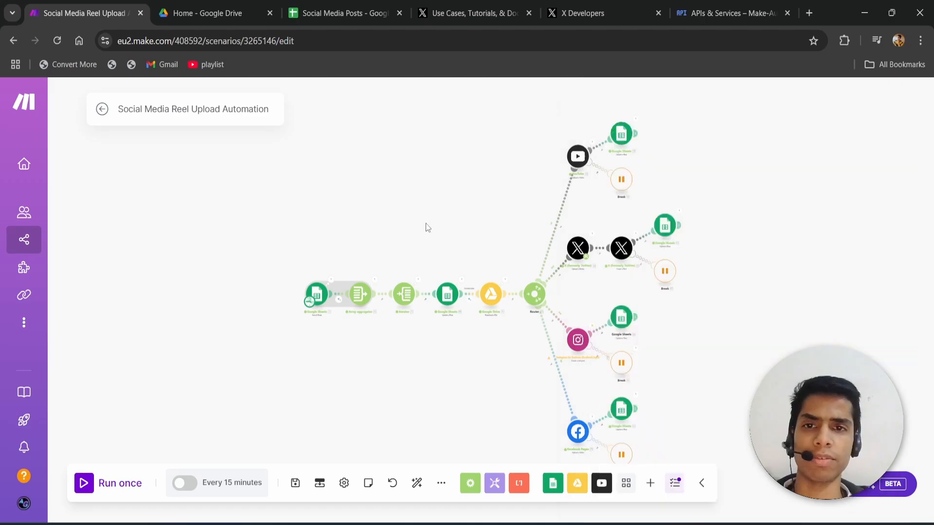
Go back to the Social Media Posts sheet and check the post's Instagram cell I2.
left_click(360, 14)
left_click(561, 263)
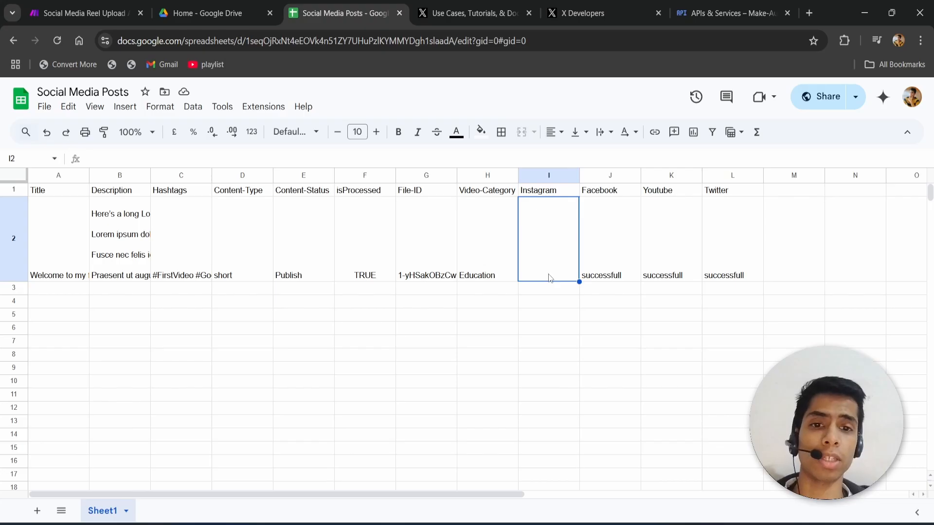
left_click(544, 292)
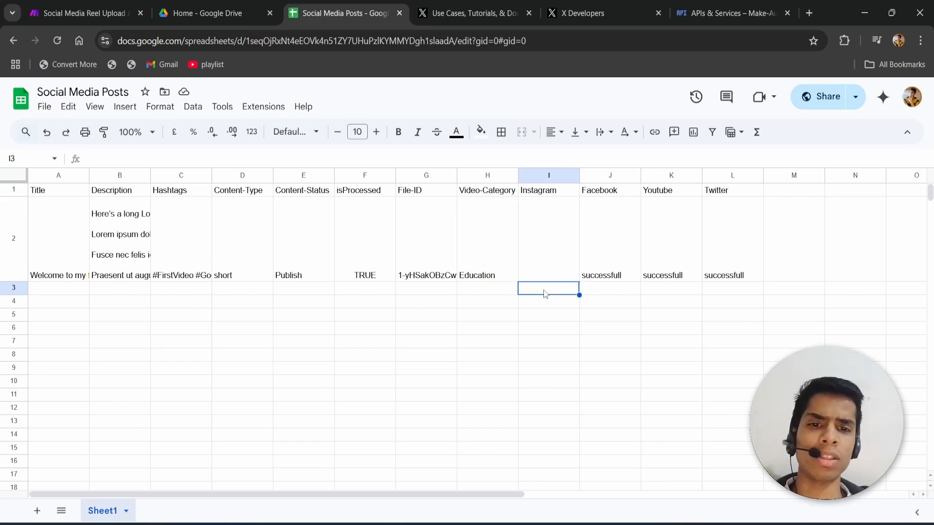
left_click(71, 293)
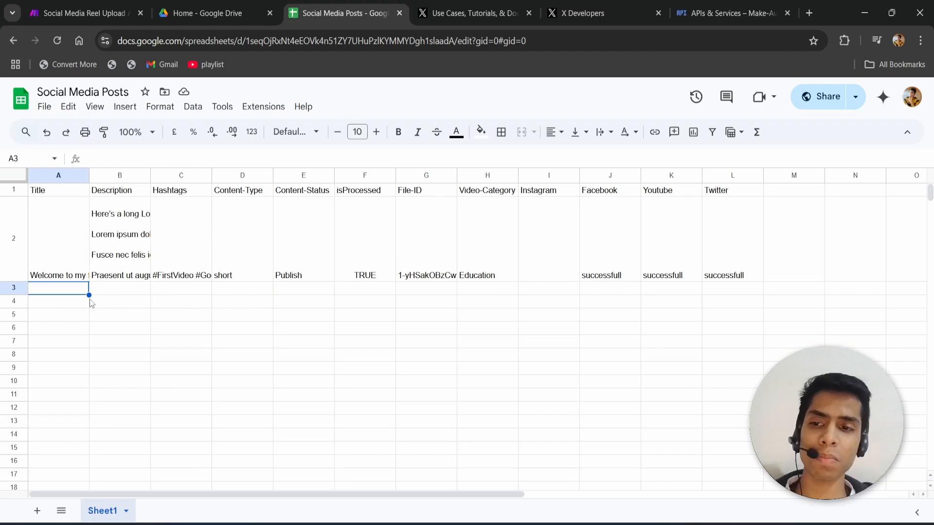
Look over the Make.com scenario's module flow and return to the Social Media Posts sheet.
left_click(133, 292)
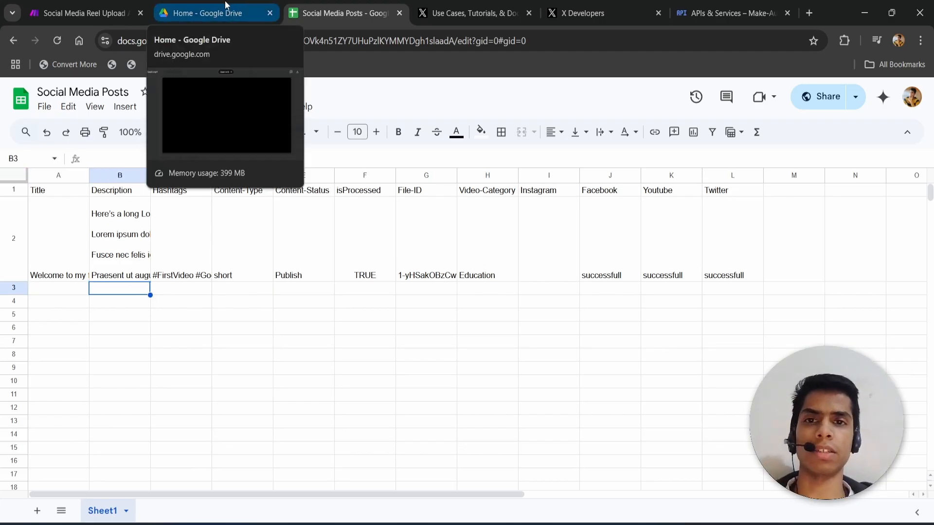
left_click(97, 10)
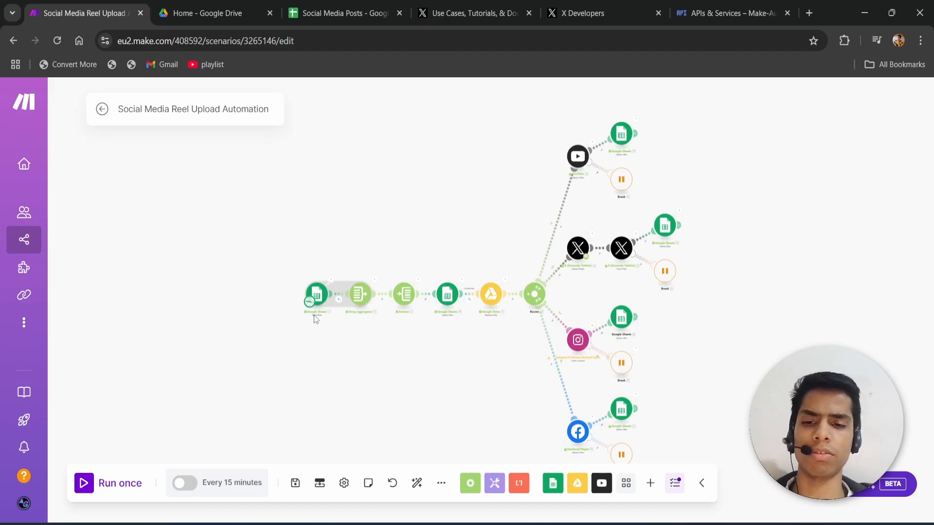
left_click(323, 20)
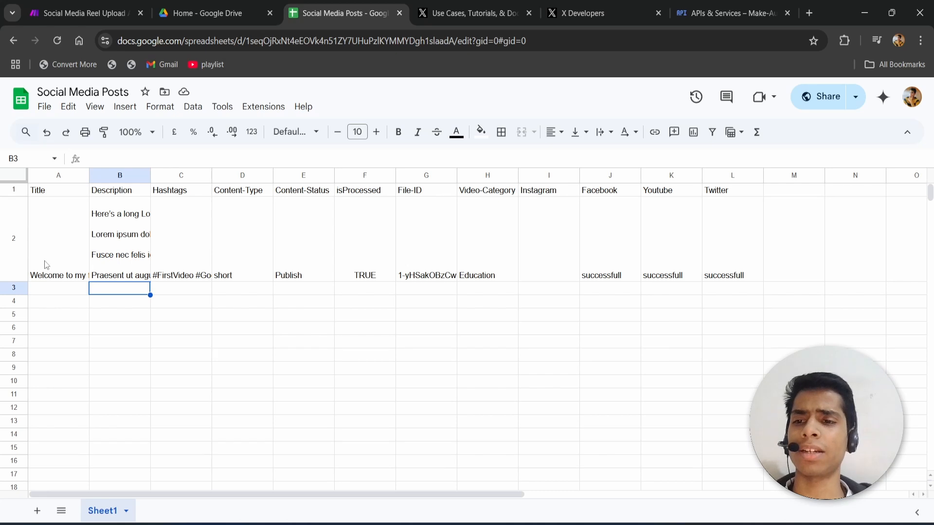
Try duplicating the post row A2:L2 into rows 3 and 4, and undo both pastes.
left_click_drag(46, 267, 751, 240)
key("ctrl+c")
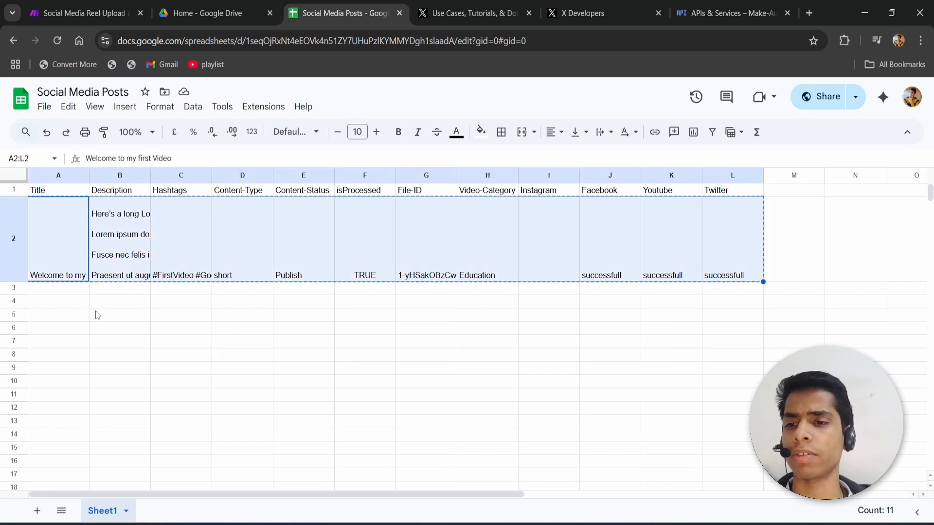
left_click(66, 290)
key("ctrl+v")
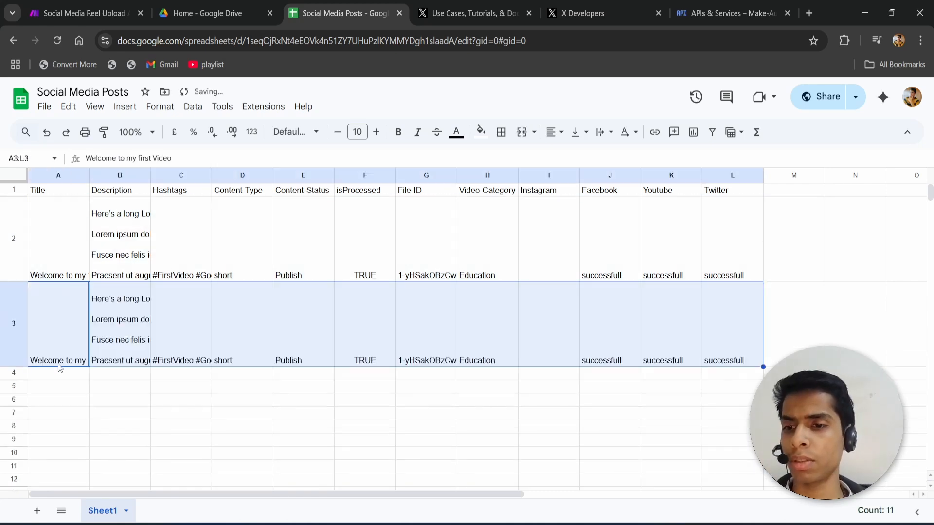
left_click(57, 376)
key("ctrl+v")
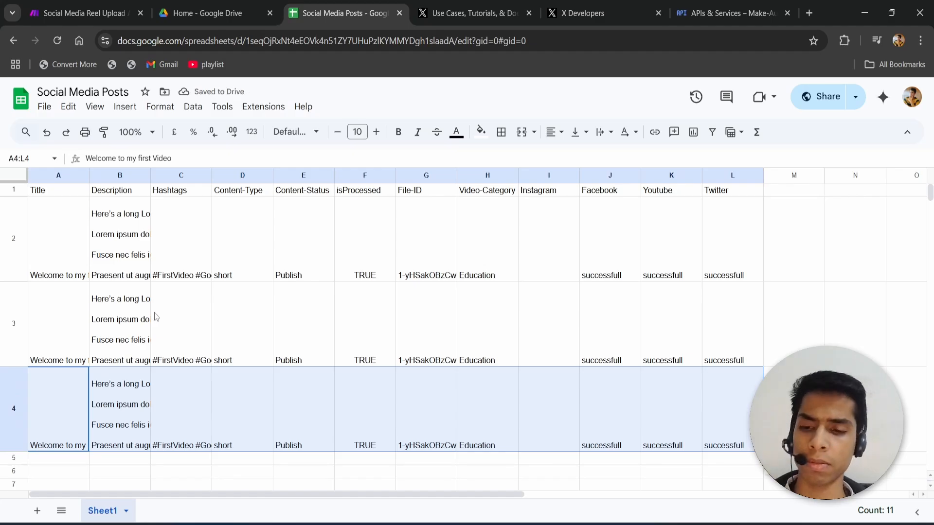
key("ctrl+z")
key("ctrl+z")
left_click(154, 315)
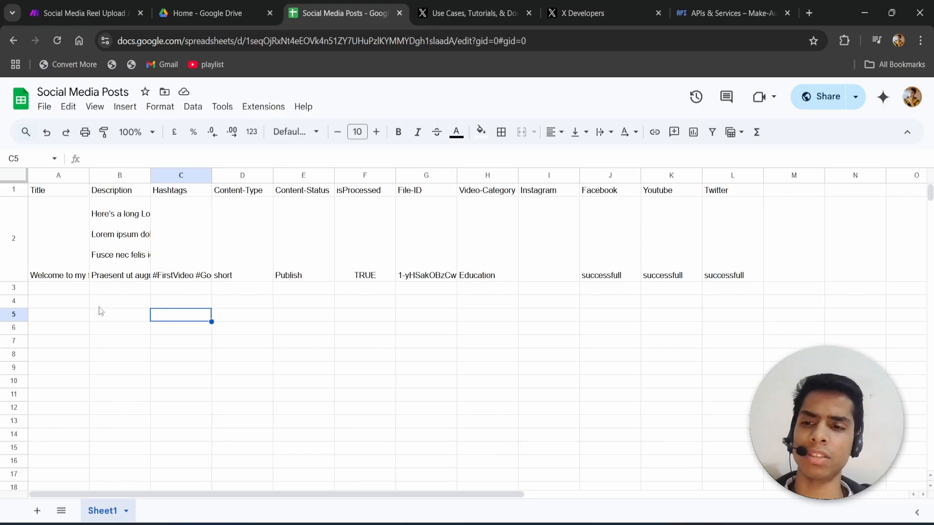
left_click_drag(52, 292, 751, 289)
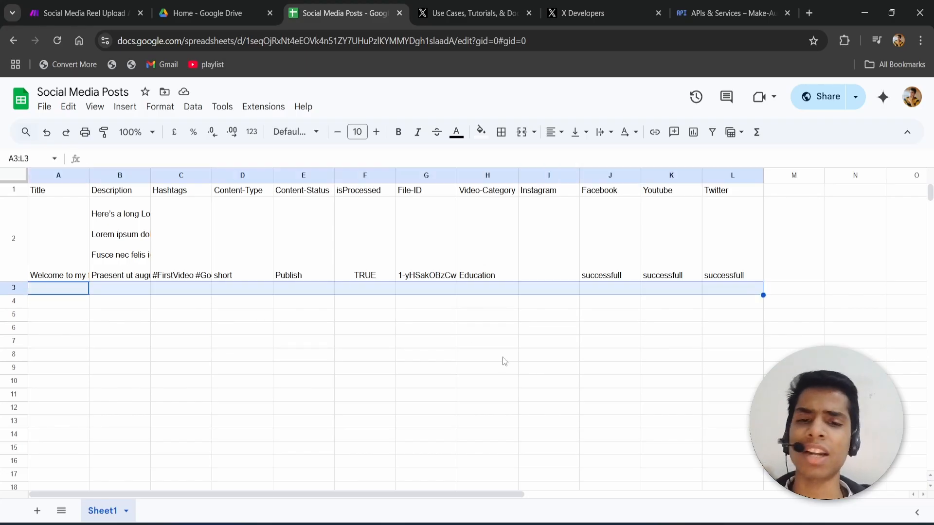
left_click(431, 305)
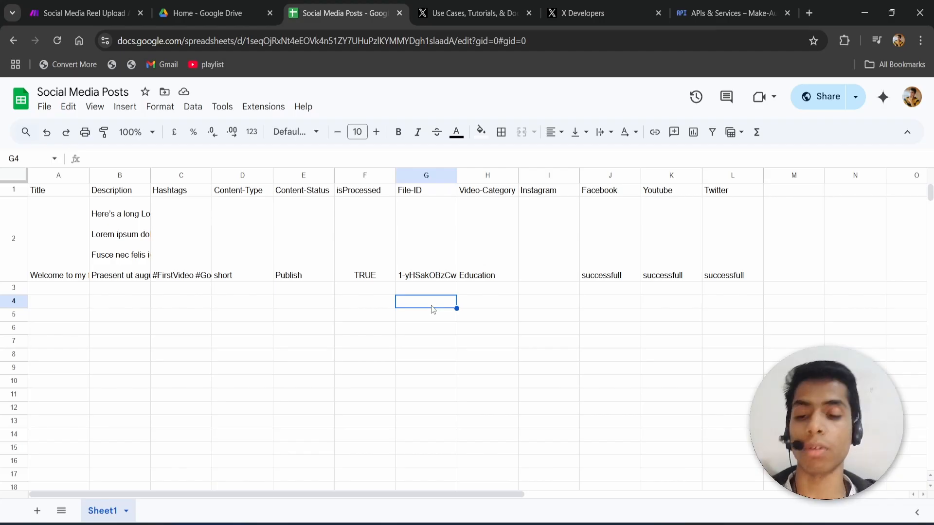
left_click(375, 305)
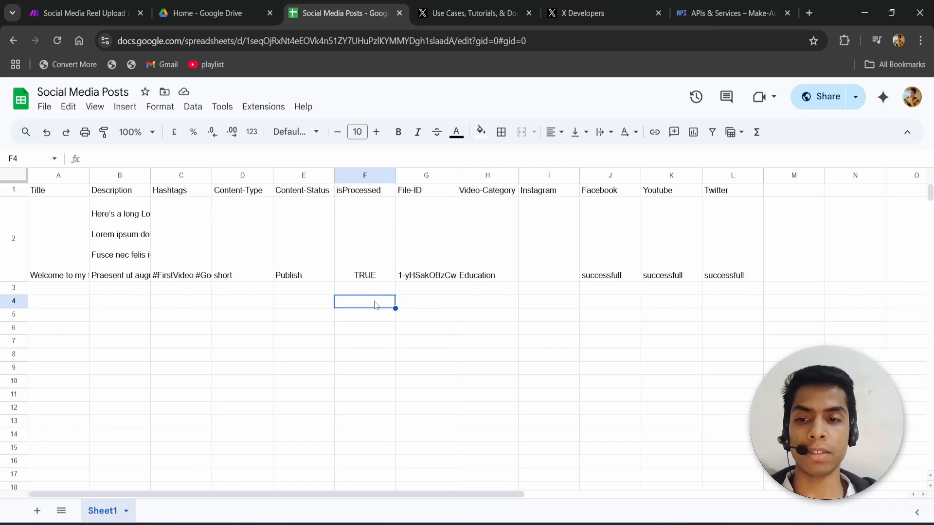
left_click_drag(369, 290, 413, 302)
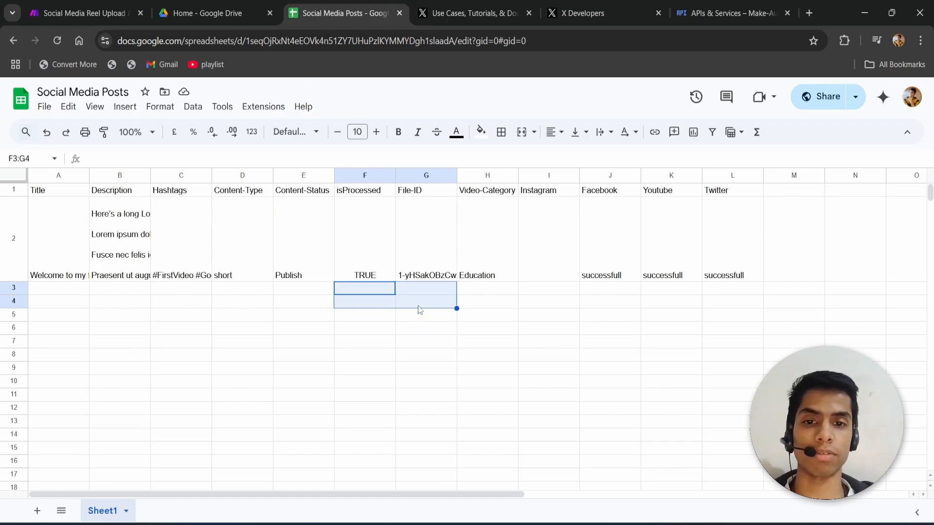
left_click(419, 306)
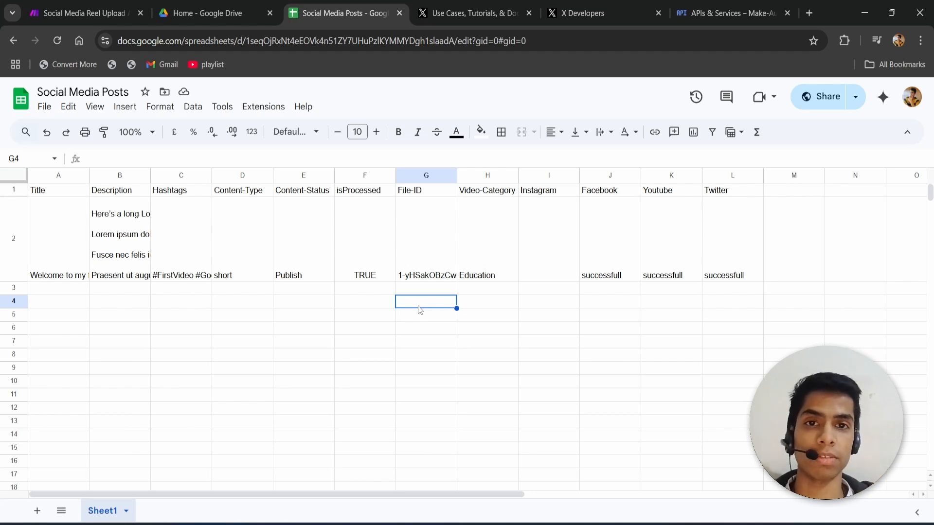
Return to the Make.com scenario and inspect the connection settings of the Google Sheets Search Rows module, closing them without changes.
left_click(123, 10)
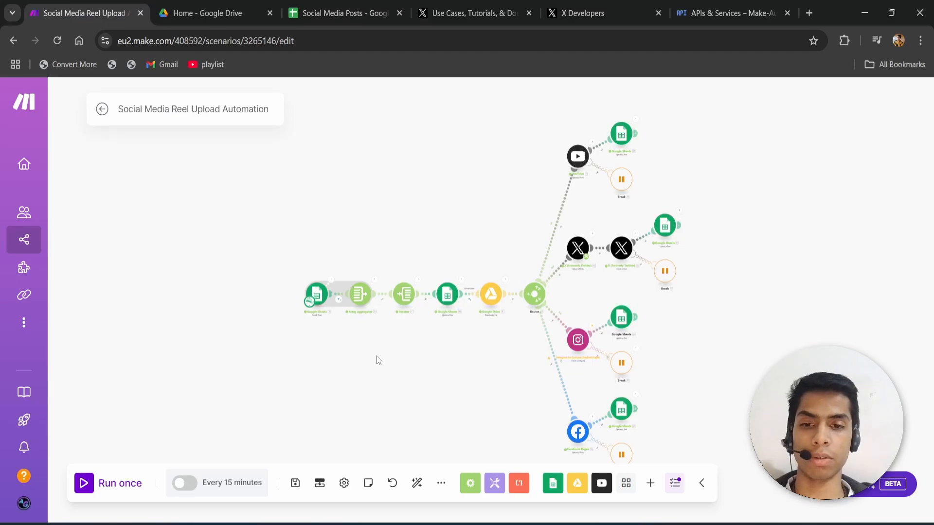
scroll(349, 340, "up", 5)
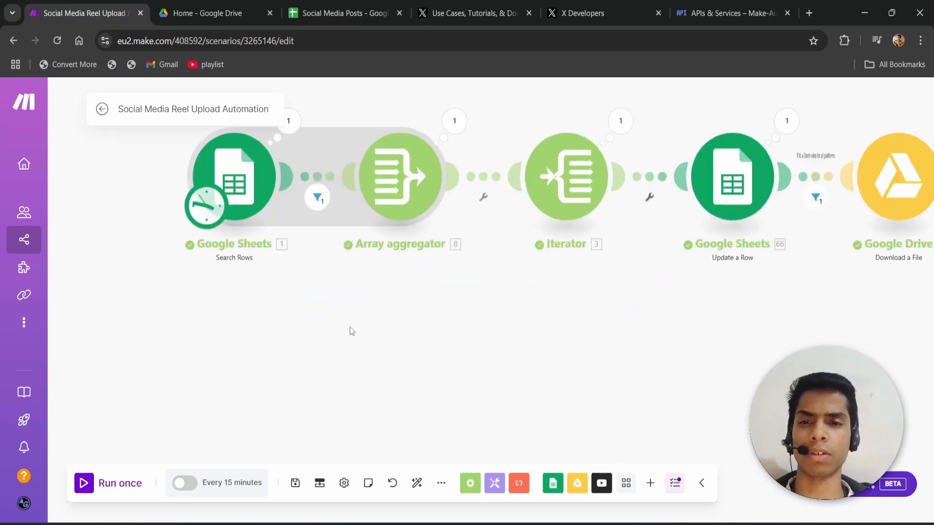
left_click_drag(363, 302, 379, 426)
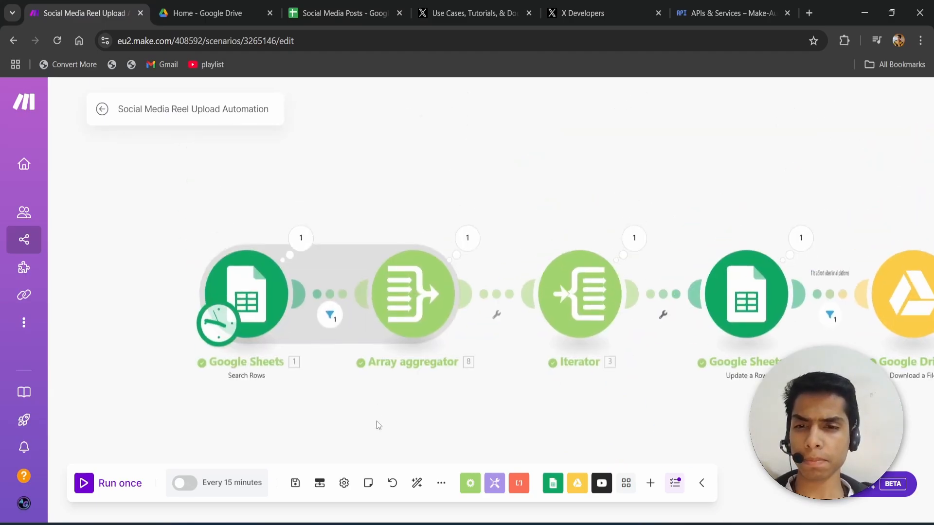
left_click(269, 295)
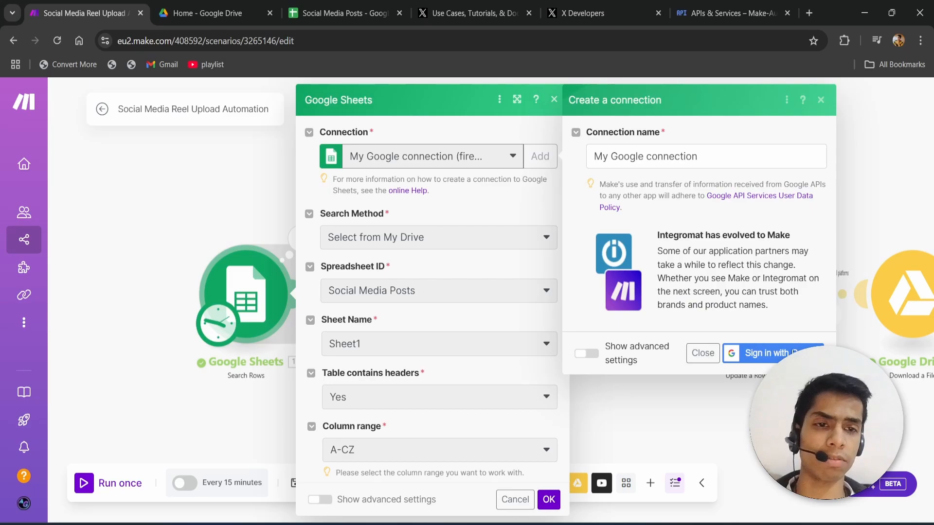
left_click(703, 353)
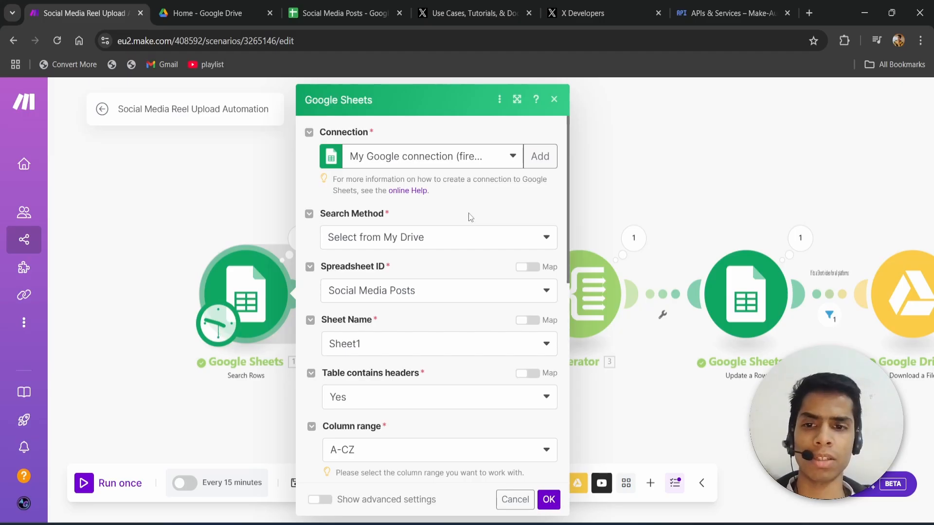
left_click(241, 233)
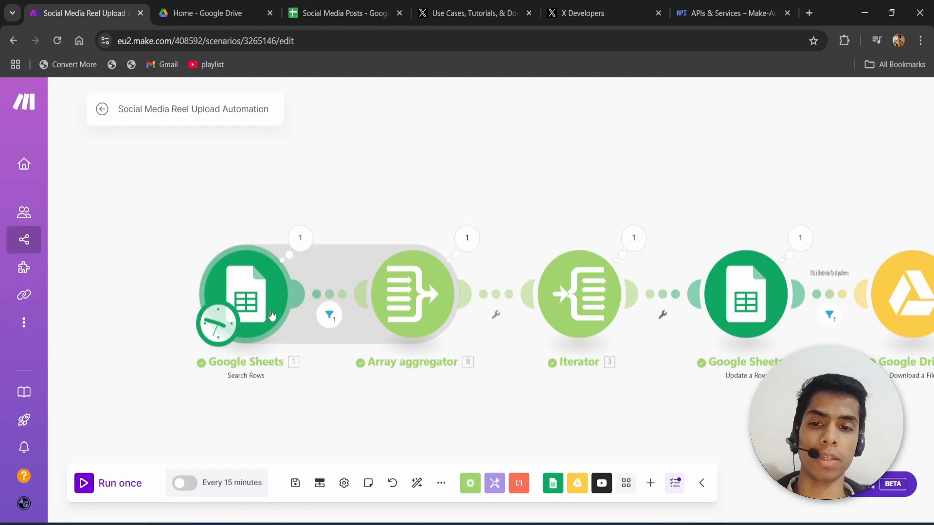
Reopen the Search Rows module and compare its Spreadsheet ID options with the title of the Google spreadsheet.
left_click(260, 304)
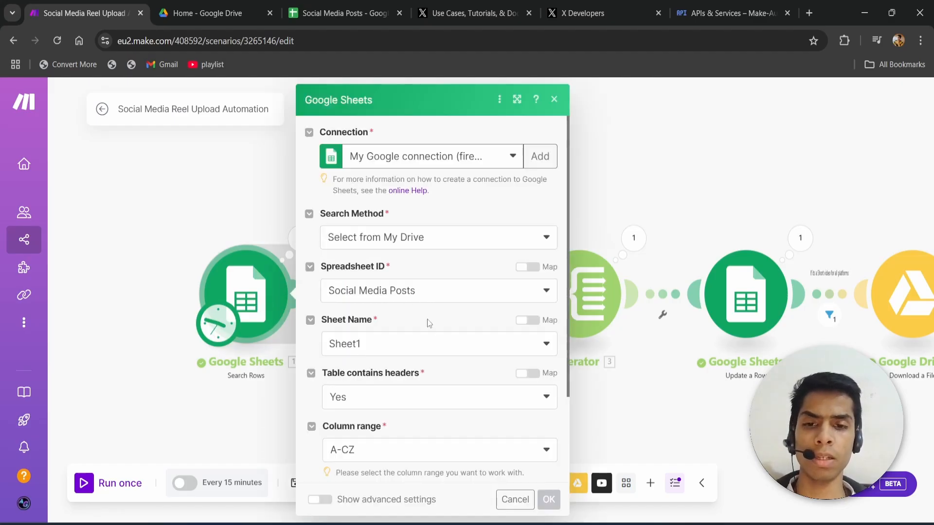
left_click(344, 14)
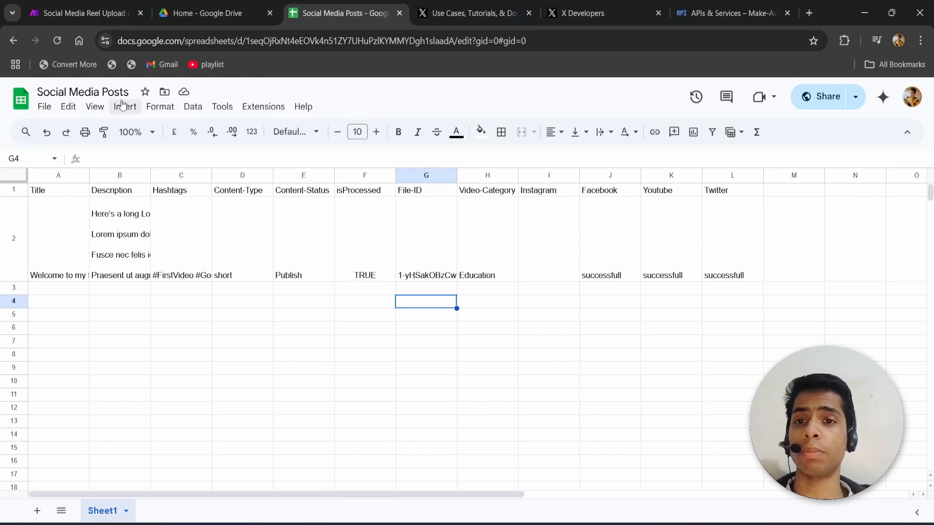
left_click(124, 11)
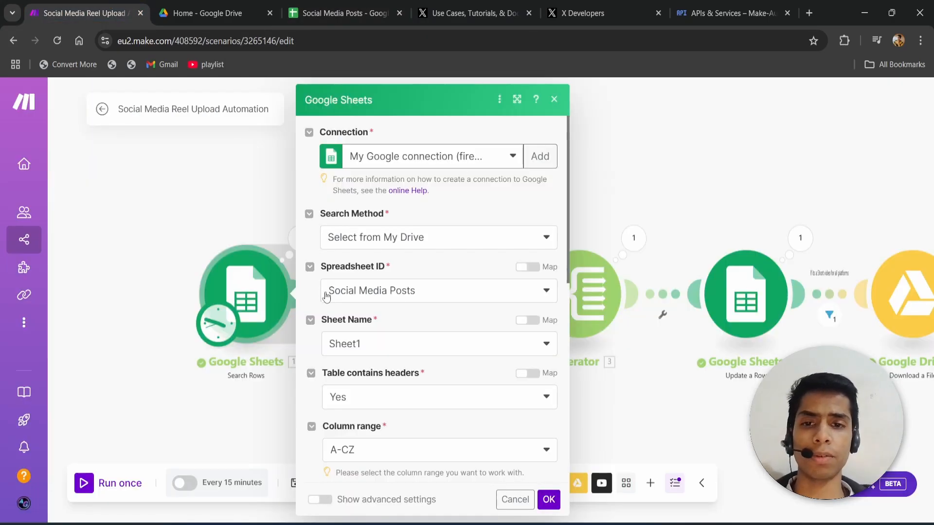
left_click(455, 291)
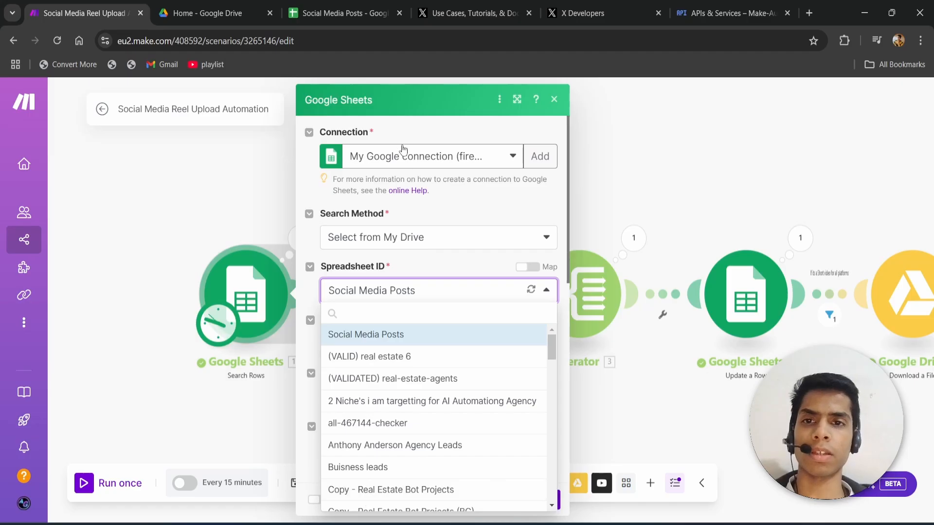
scroll(416, 428, "down", 1)
scroll(416, 426, "up", 3)
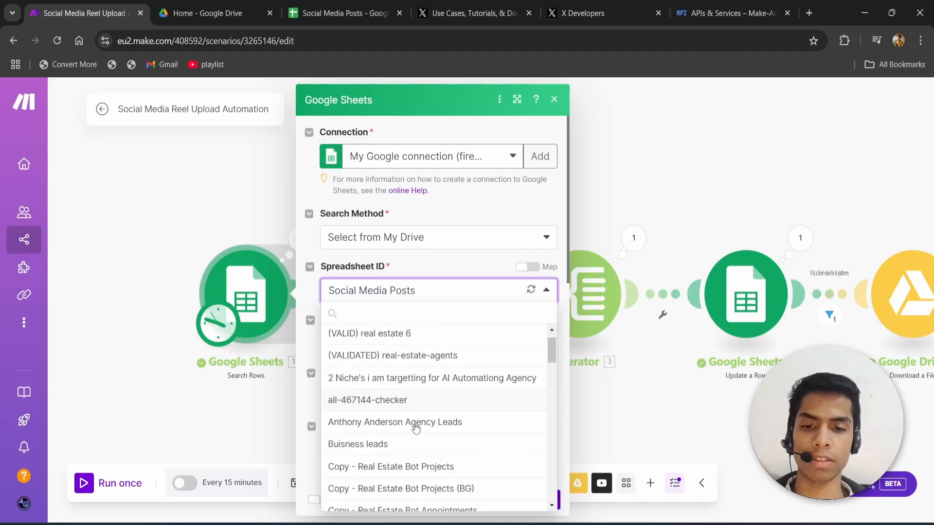
left_click(343, 13)
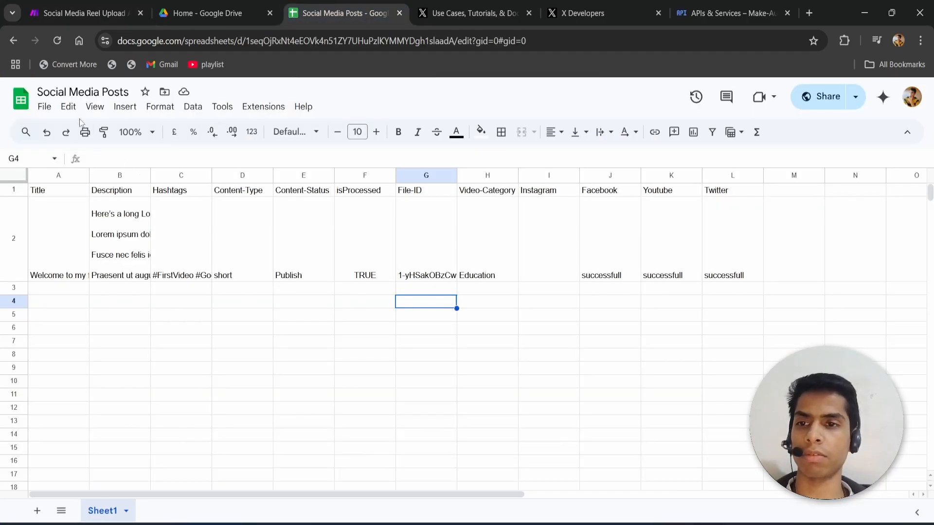
left_click(83, 13)
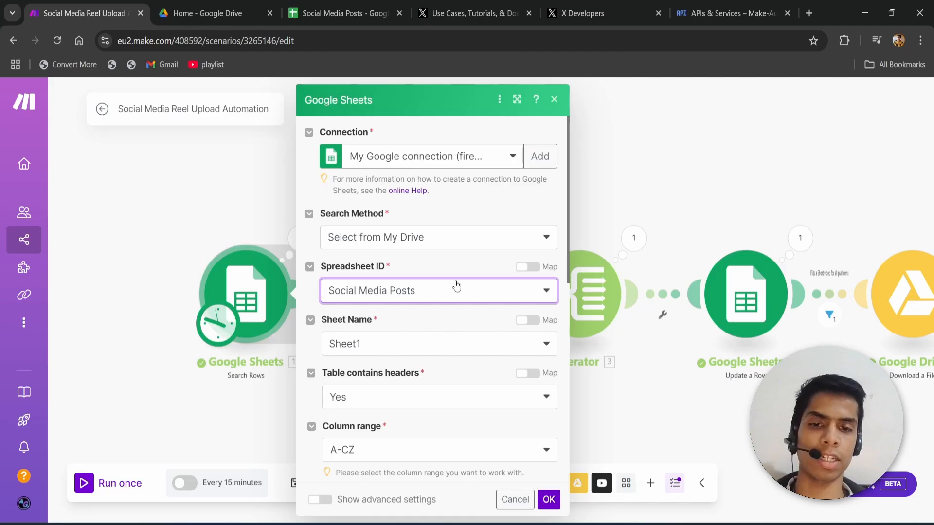
Compare the module's Sheet Name setting with the sheet name in the Social Media Posts spreadsheet.
left_click(325, 322)
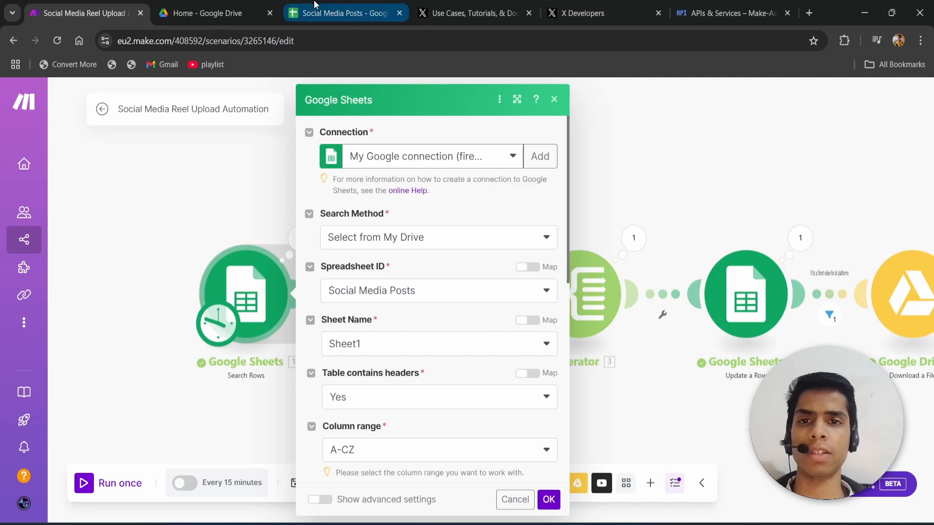
left_click(342, 13)
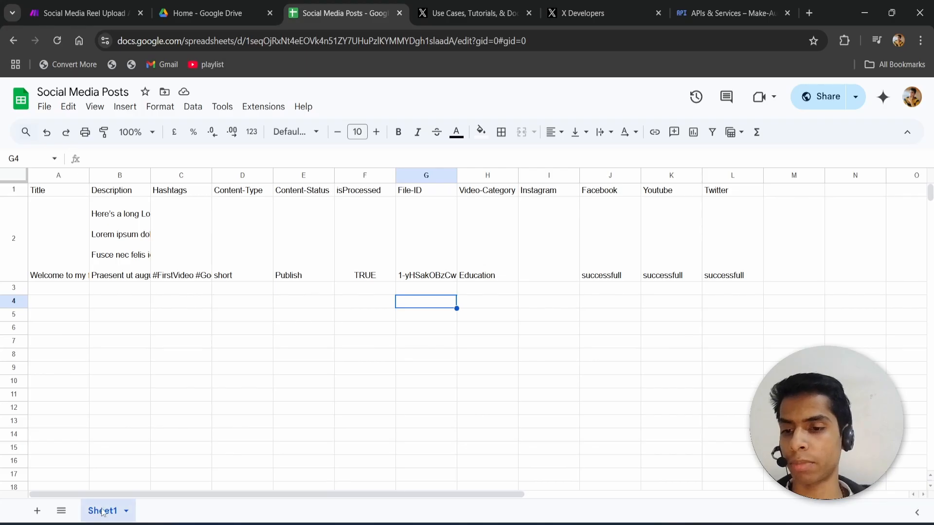
left_click(137, 6)
scroll(400, 347, "down", 3)
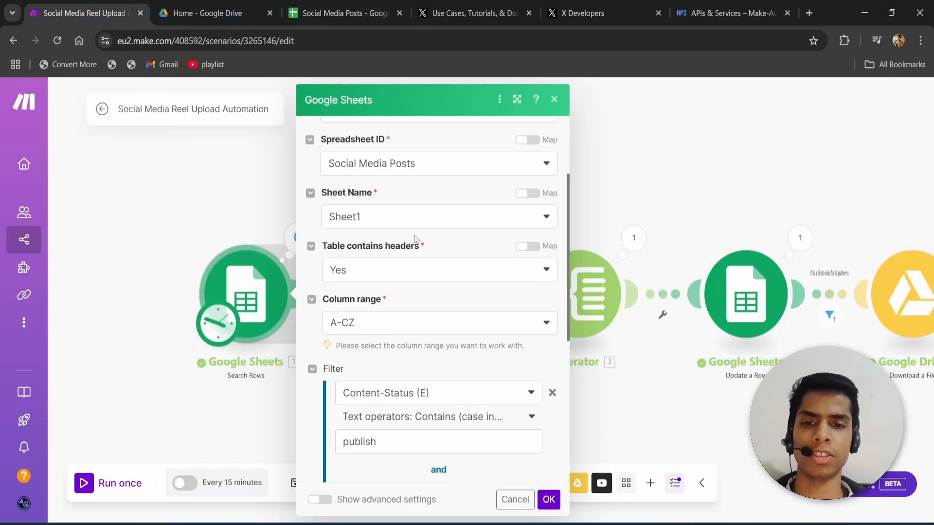
left_click(404, 217)
left_click(475, 217)
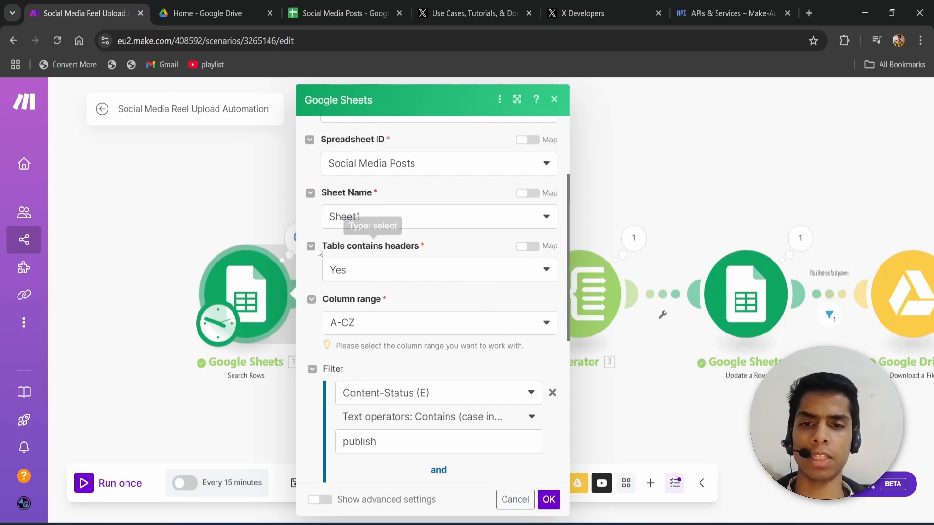
Review the Search Rows module's column range and its filter rules for Content-Status and isProcessed.
scroll(418, 306, "down", 1)
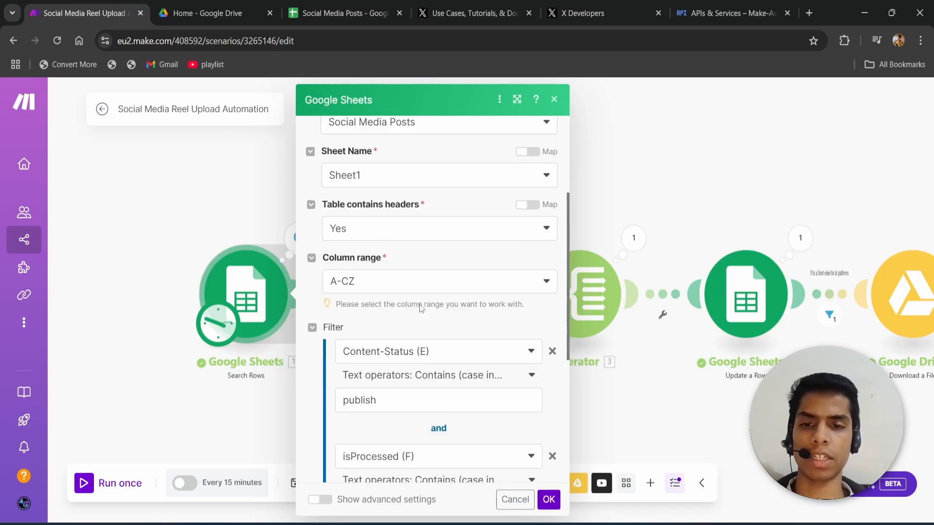
scroll(410, 325, "down", 4)
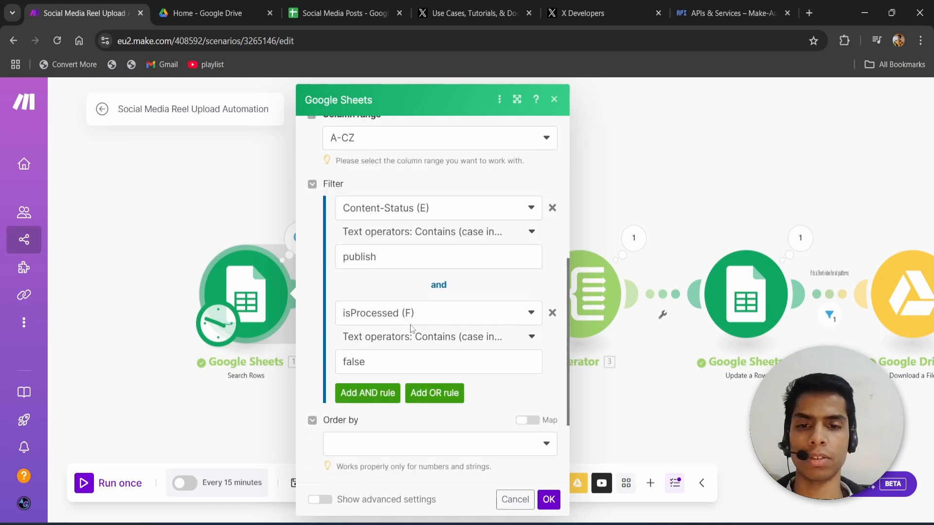
scroll(410, 325, "up", 4)
scroll(418, 295, "down", 1)
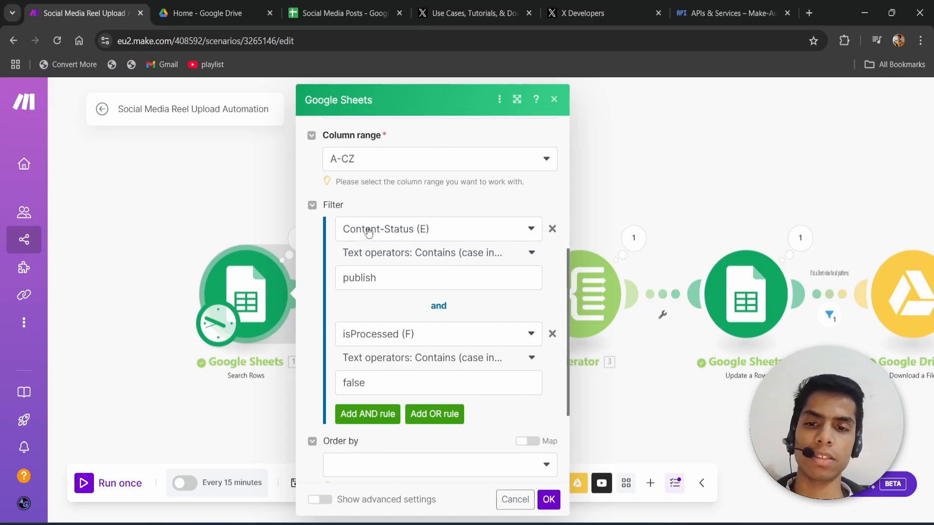
Check the header and post rows A1:L2 in the spreadsheet, and return to the module's filter rules in Make.com.
left_click(340, 13)
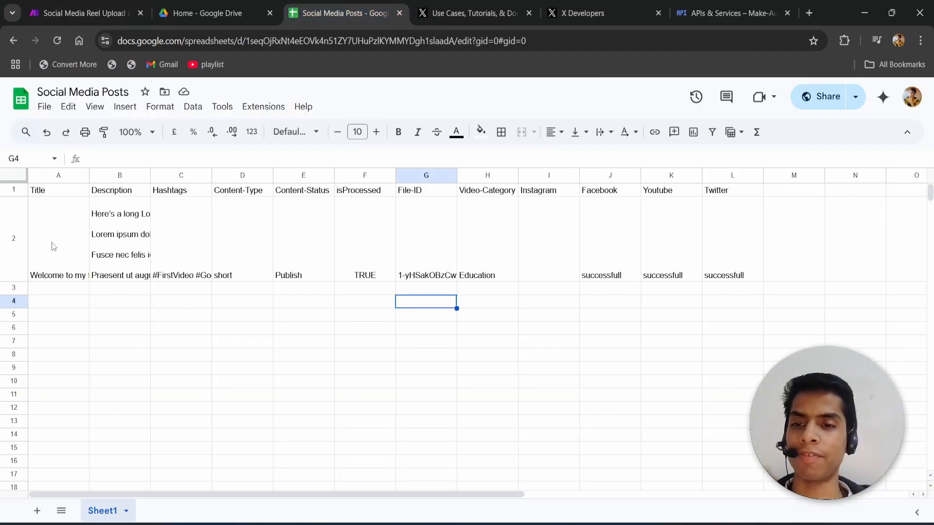
left_click_drag(54, 246, 725, 195)
left_click(725, 197)
left_click(161, 8)
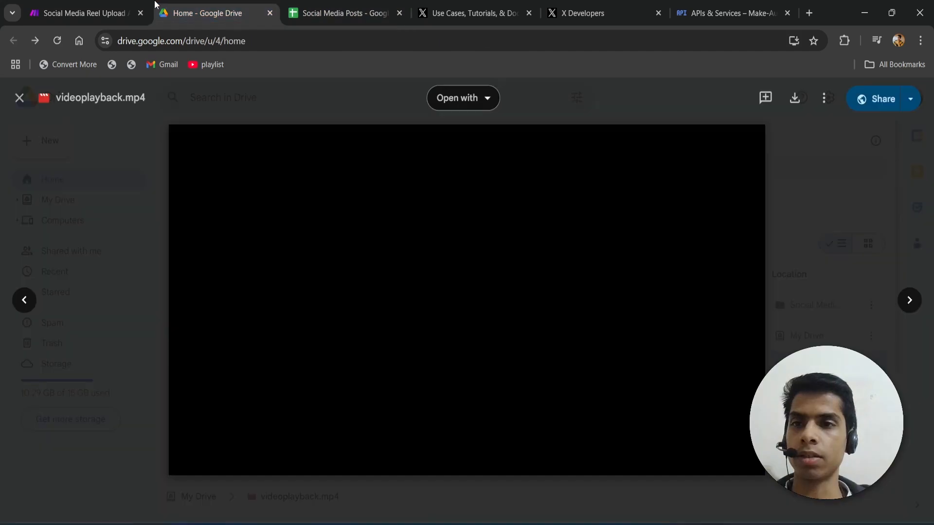
left_click(149, 6)
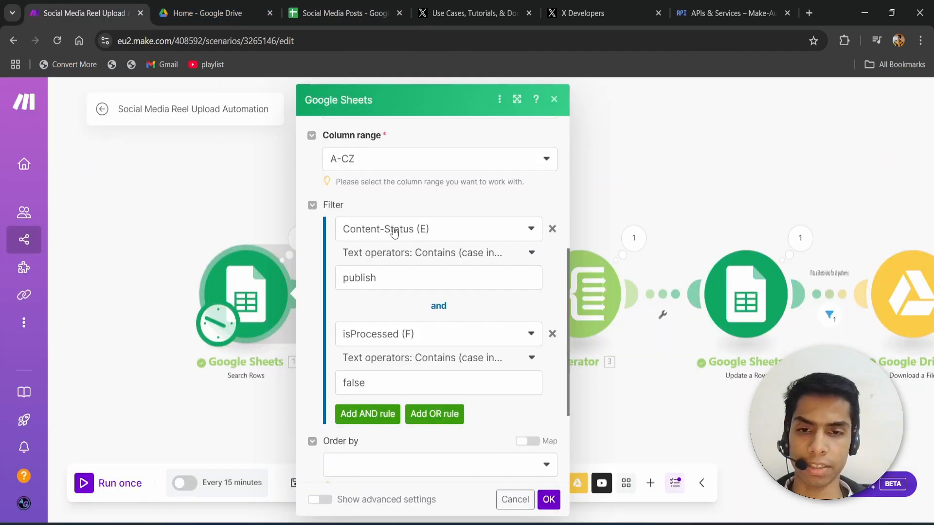
Review the Content-Status (E) filter rule in the Search Rows module, including its column options and the "publish" value.
double_click(392, 275)
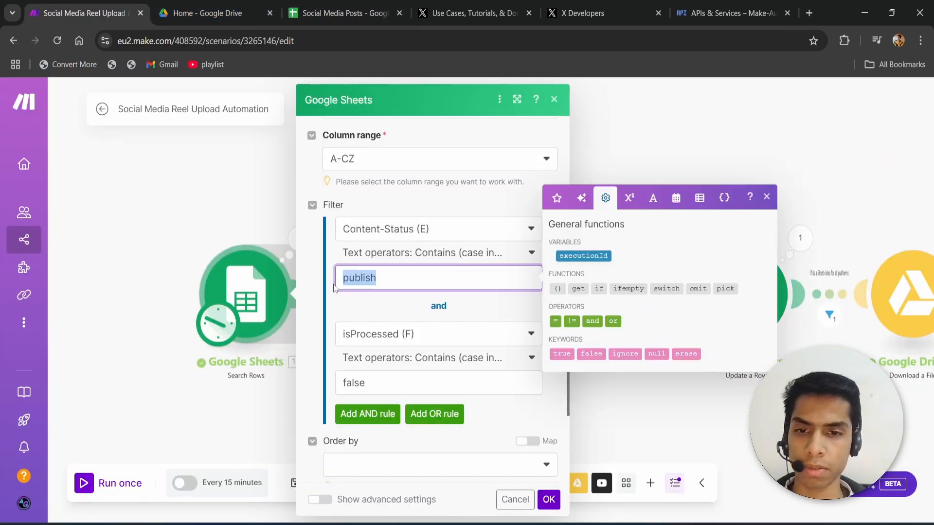
left_click(375, 302)
left_click(382, 279)
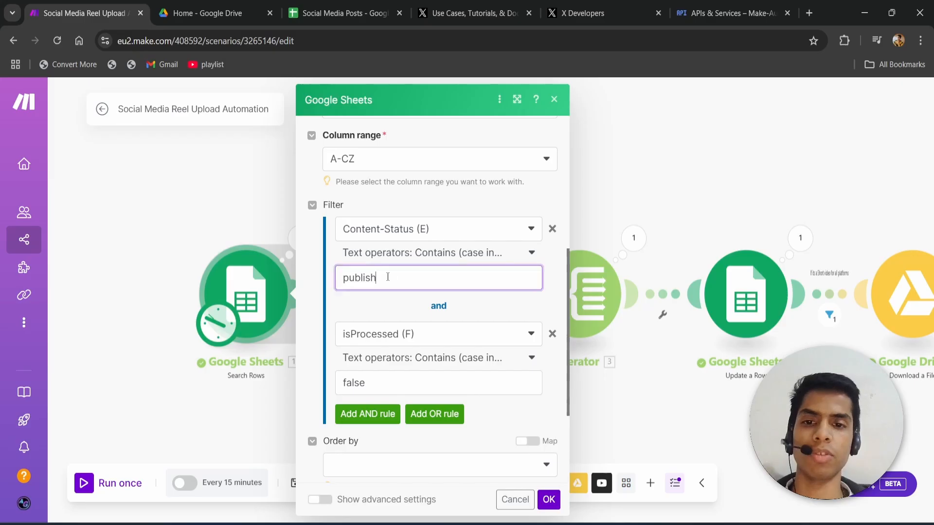
double_click(383, 280)
left_click(363, 302)
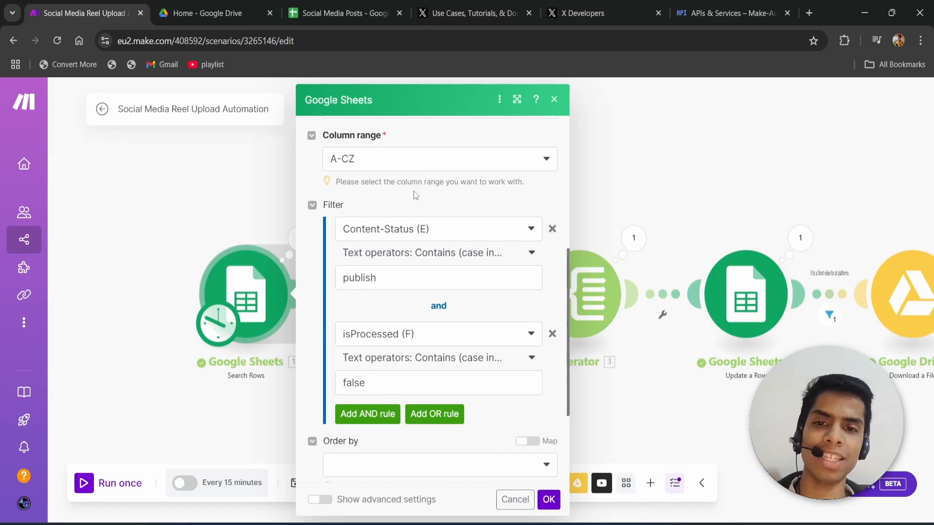
left_click(437, 231)
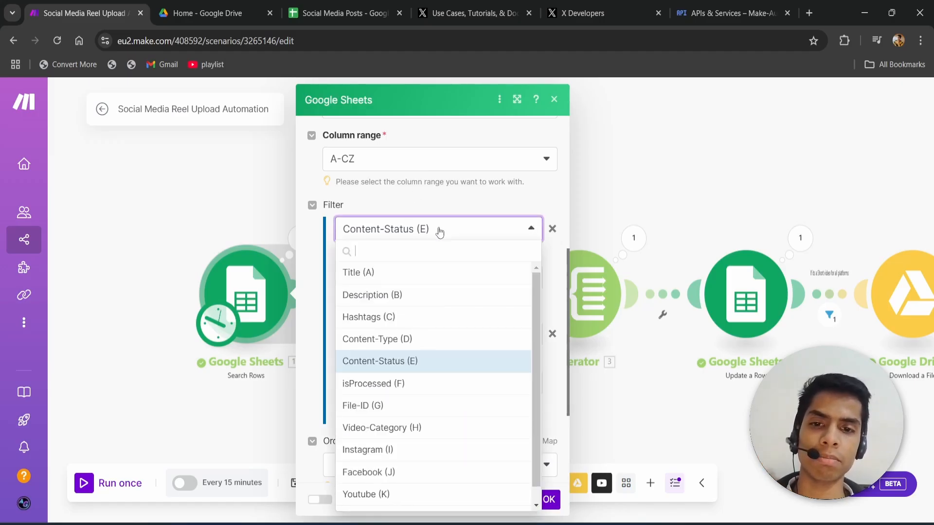
left_click(437, 231)
left_click_drag(388, 277, 332, 290)
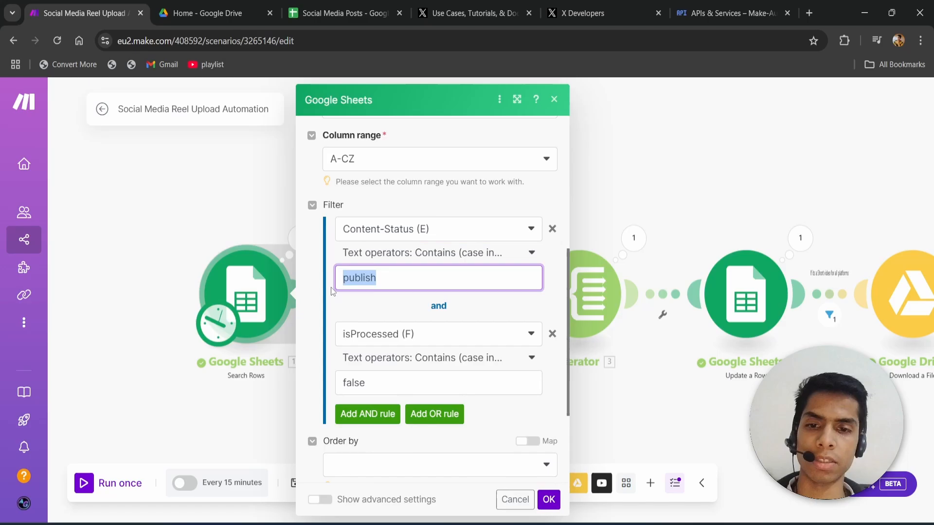
left_click(350, 302)
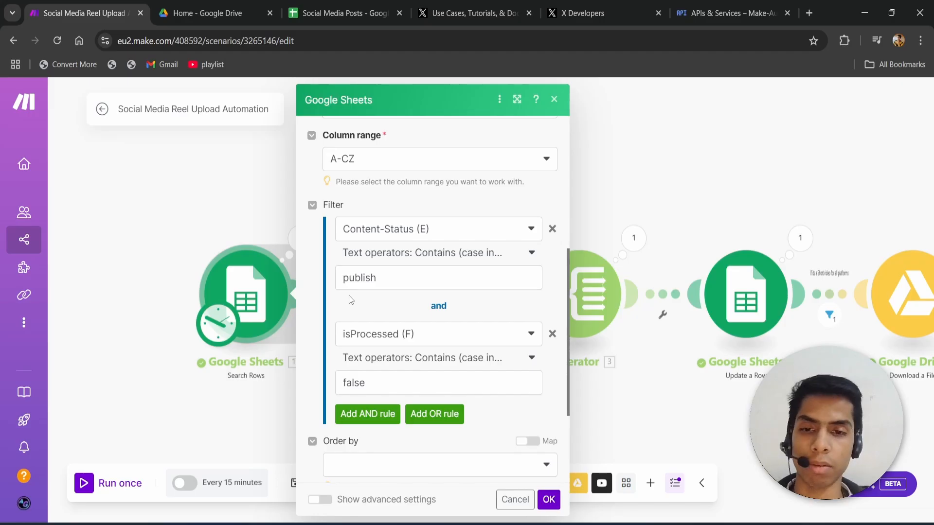
left_click_drag(386, 278, 341, 283)
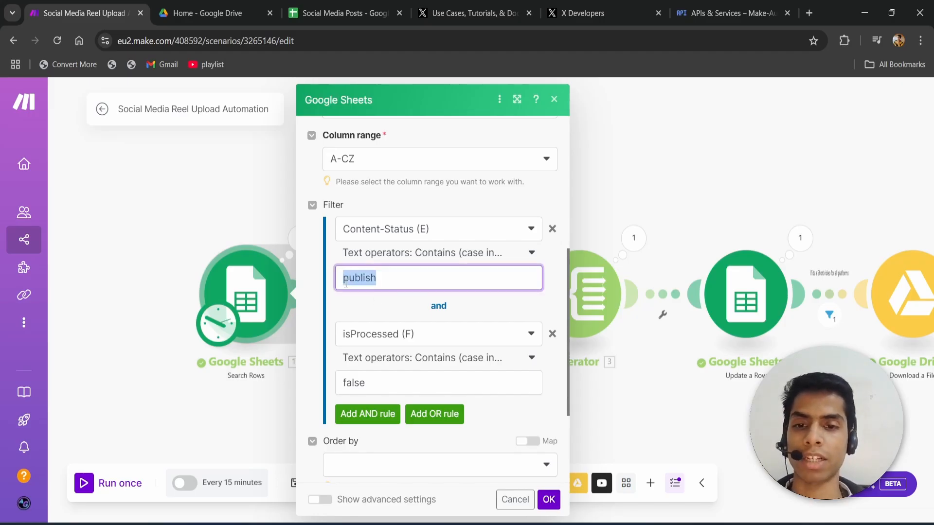
left_click(379, 314)
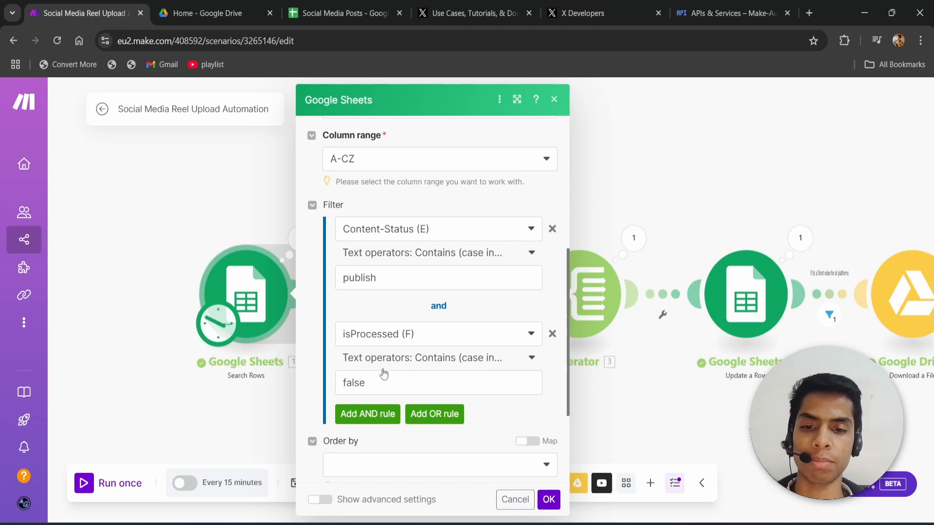
Review the isProcessed rule's "false" value and the sorting and limit settings, and confirm the Search Rows module.
left_click_drag(397, 380, 344, 383)
left_click(386, 313)
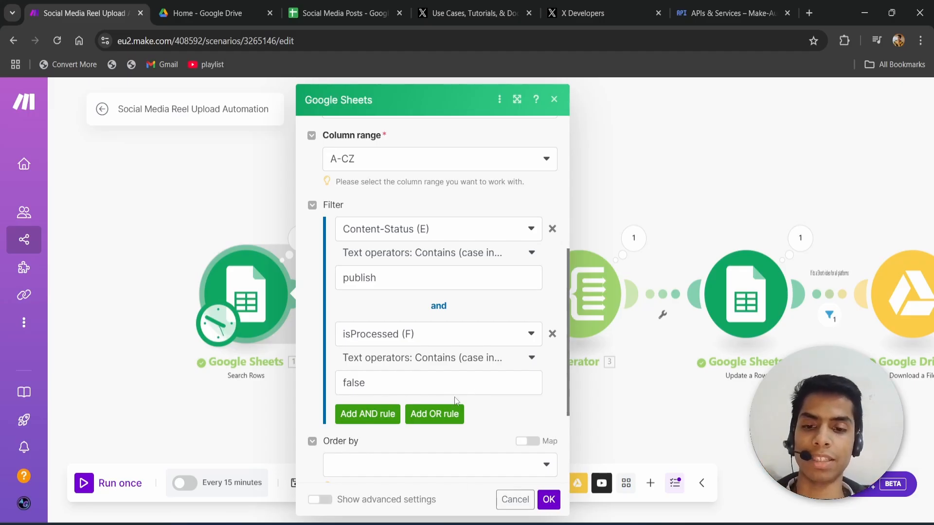
scroll(455, 400, "down", 3)
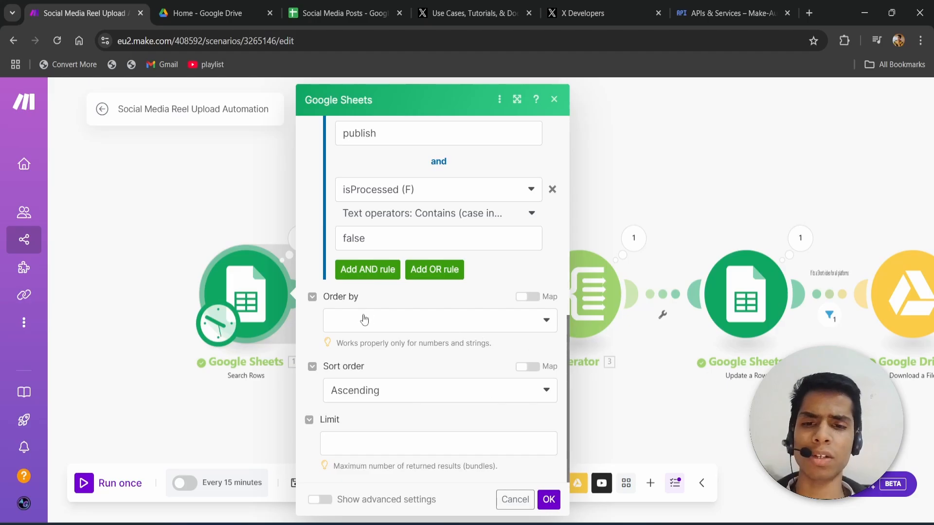
left_click(549, 499)
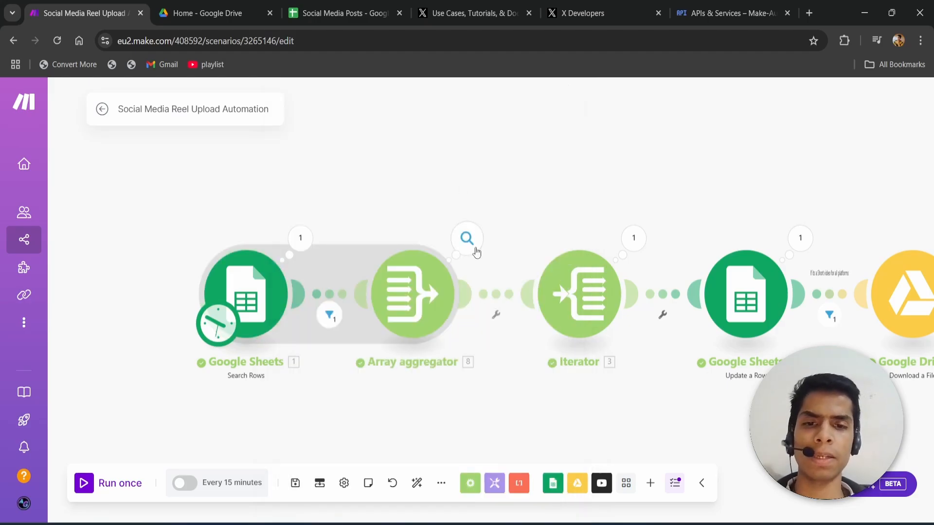
Open the filter between Search Rows and the Array aggregator and review its bundle count condition.
left_click(330, 314)
left_click(342, 348)
left_click(335, 287)
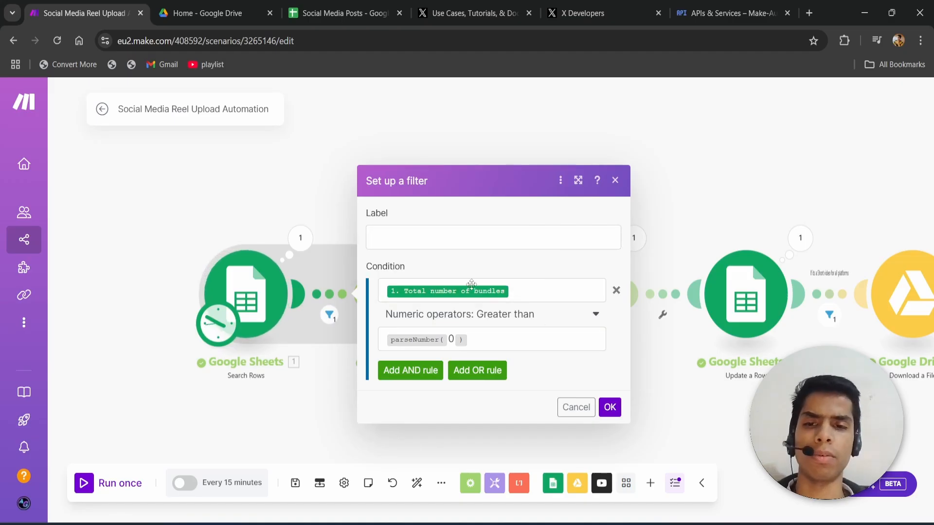
Open the Search Rows run output and examine the total number of bundles in Bundle 1.
left_click(301, 246)
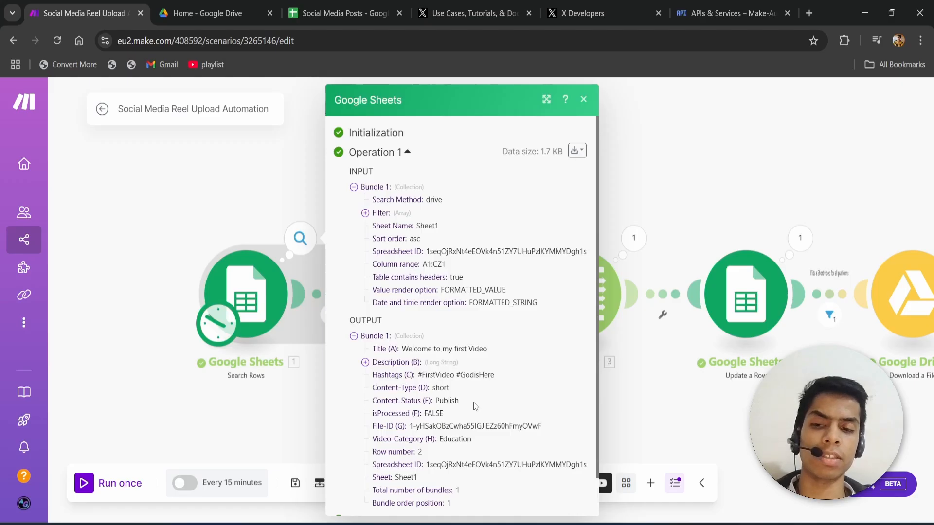
scroll(475, 406, "down", 1)
scroll(475, 406, "up", 1)
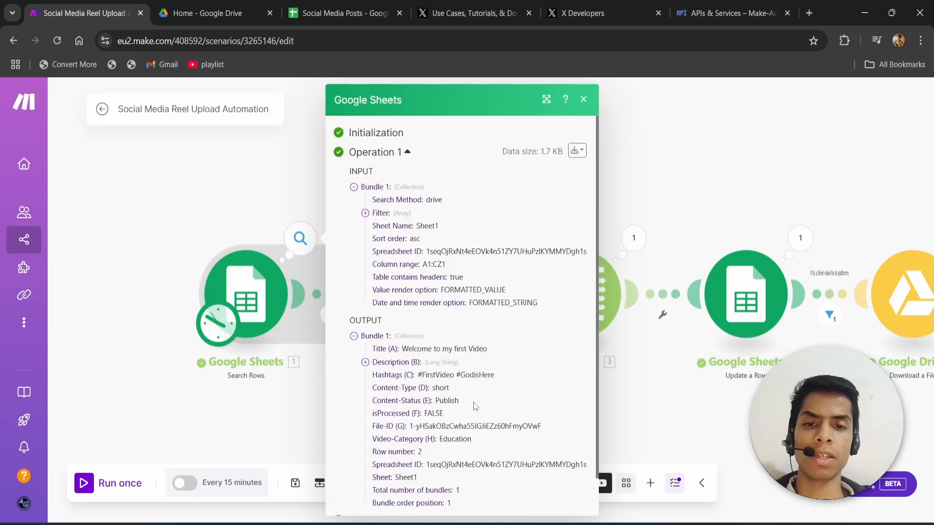
scroll(475, 406, "down", 1)
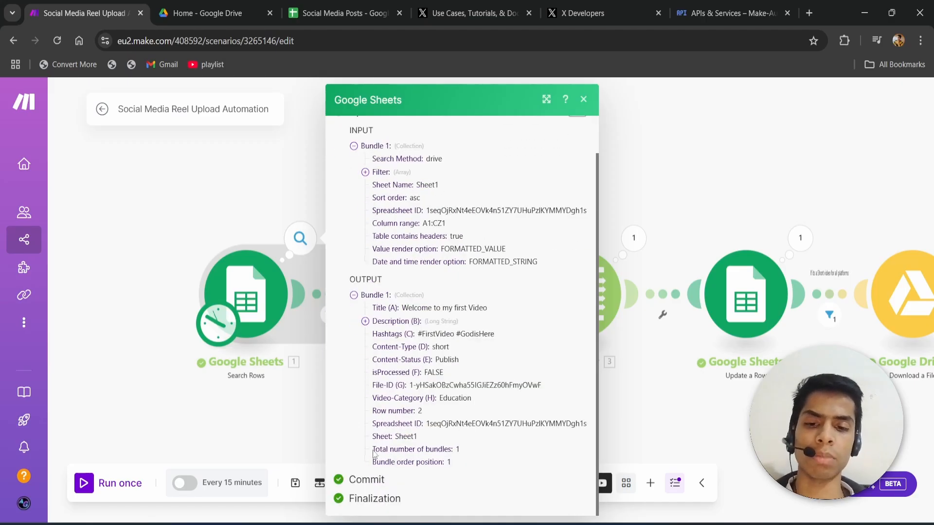
left_click_drag(372, 449, 478, 455)
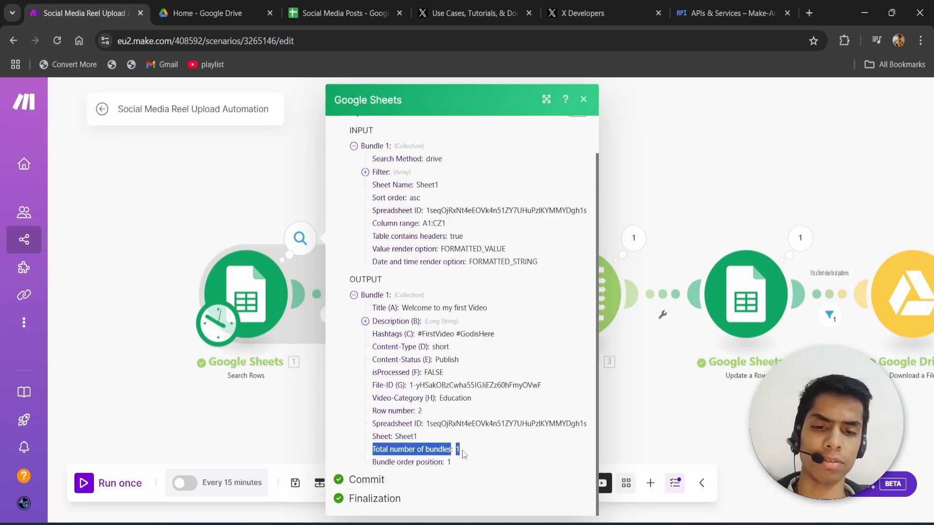
left_click(460, 454)
Check post row A2:L2 and the Title cells A2:A9 in the Social Media Posts spreadsheet, and return to Make.com.
left_click(311, 14)
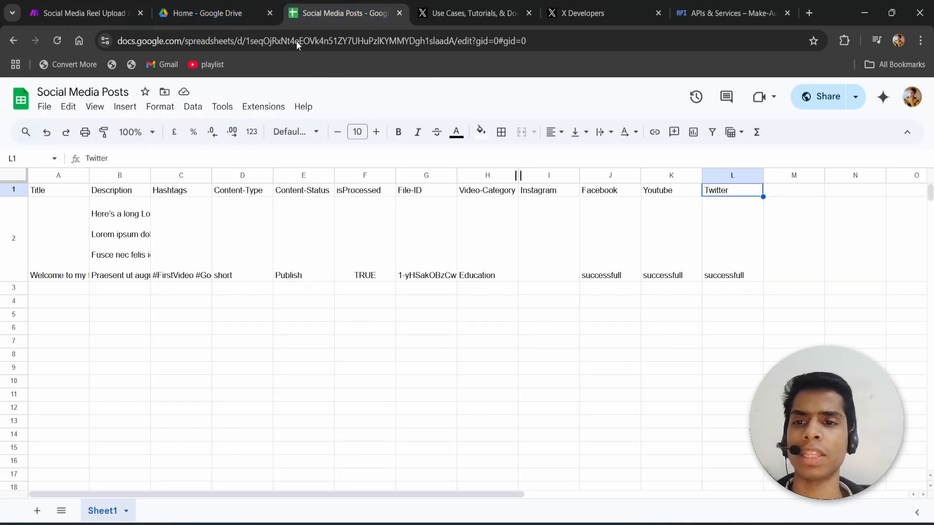
left_click_drag(68, 219, 717, 267)
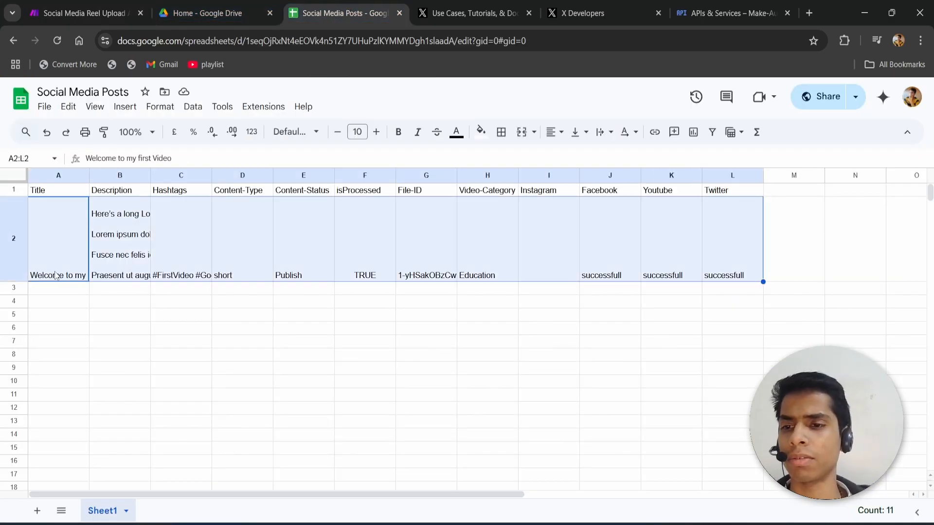
left_click_drag(56, 273, 63, 368)
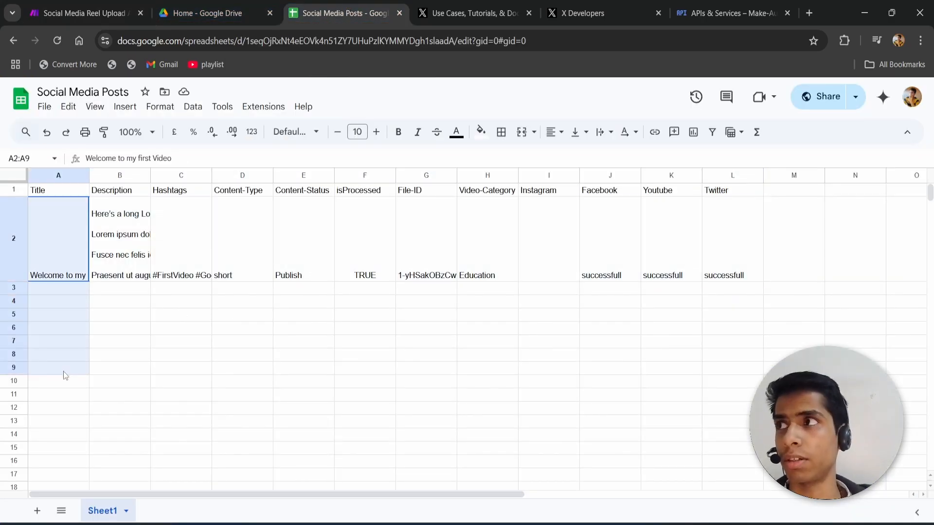
left_click(265, 342)
left_click(85, 13)
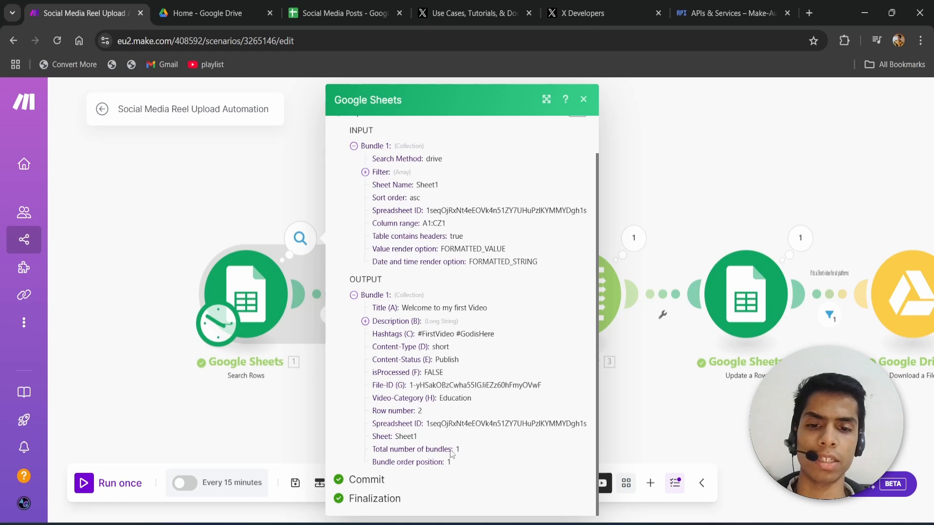
Compare the spreadsheet's post row with the total number of bundles and bundle order position in the Search Rows output.
left_click(363, 10)
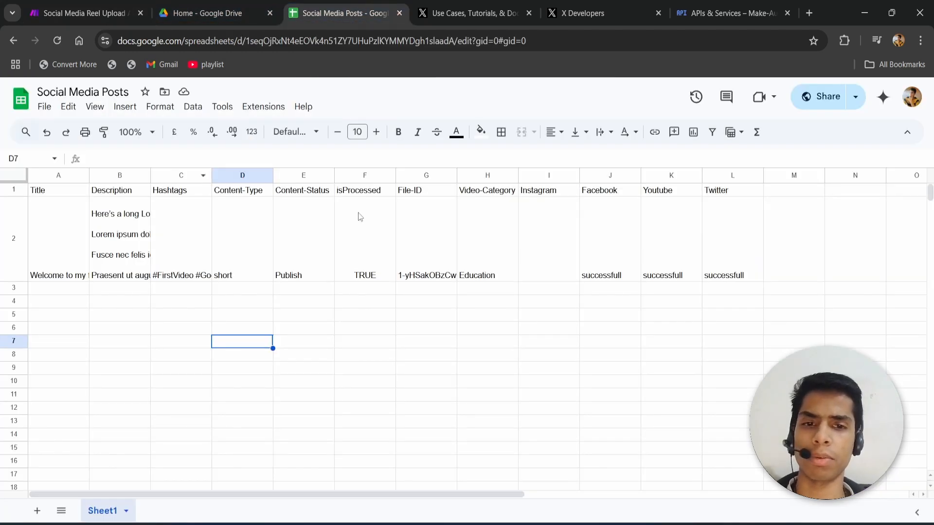
left_click(85, 13)
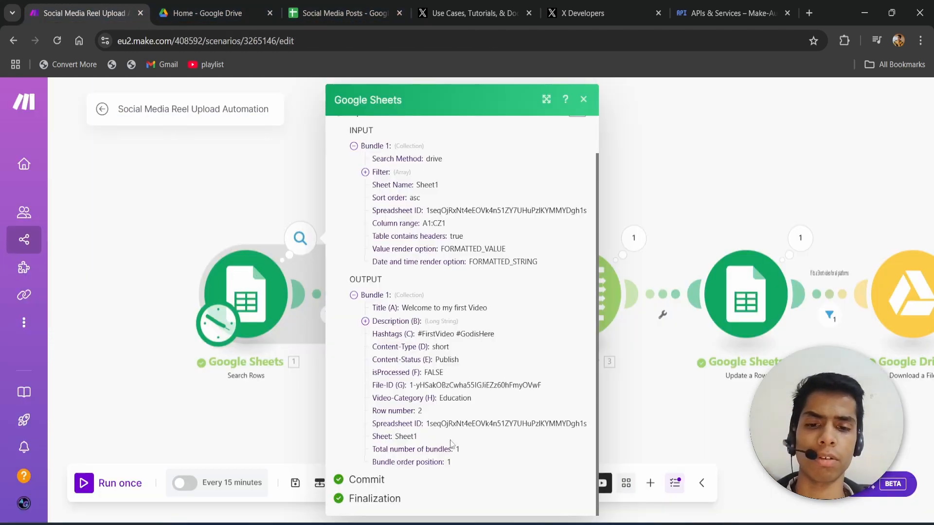
left_click_drag(373, 450, 490, 463)
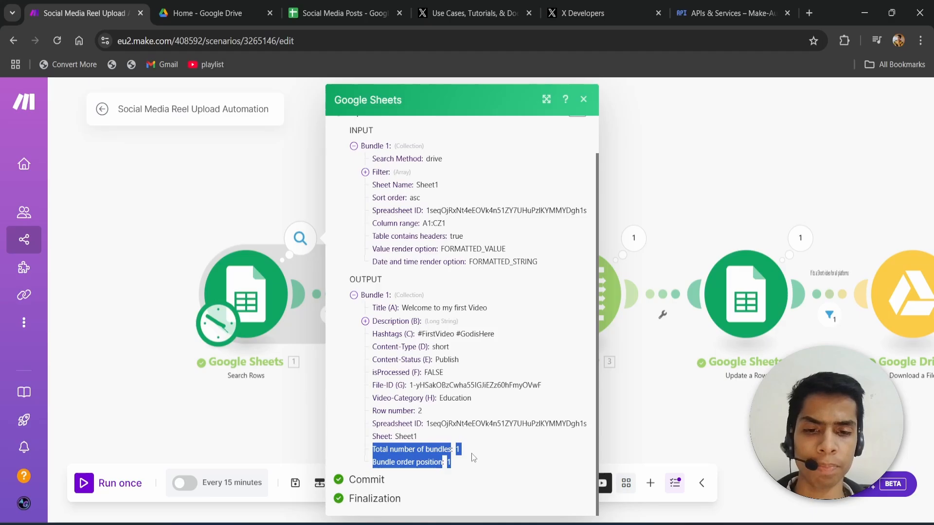
left_click(471, 453)
left_click(289, 419)
Review the filter's condition that Total number of bundles is greater than parseNumber(0), confirm it, and inspect its result for Bundle 1.
left_click(329, 295)
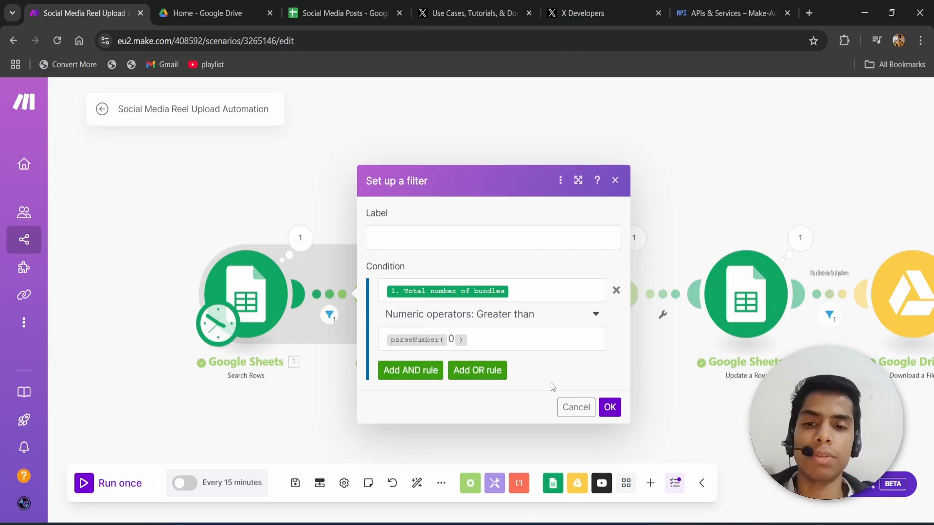
left_click(610, 407)
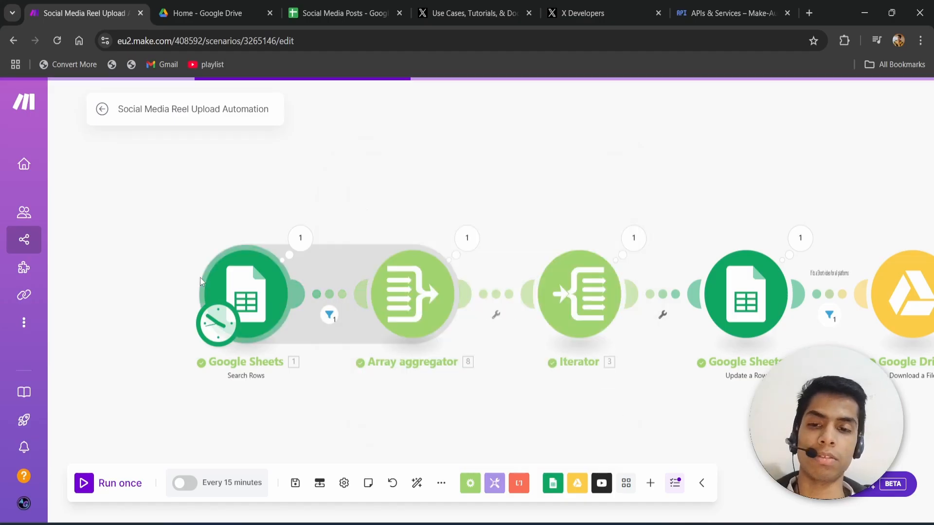
left_click(328, 314)
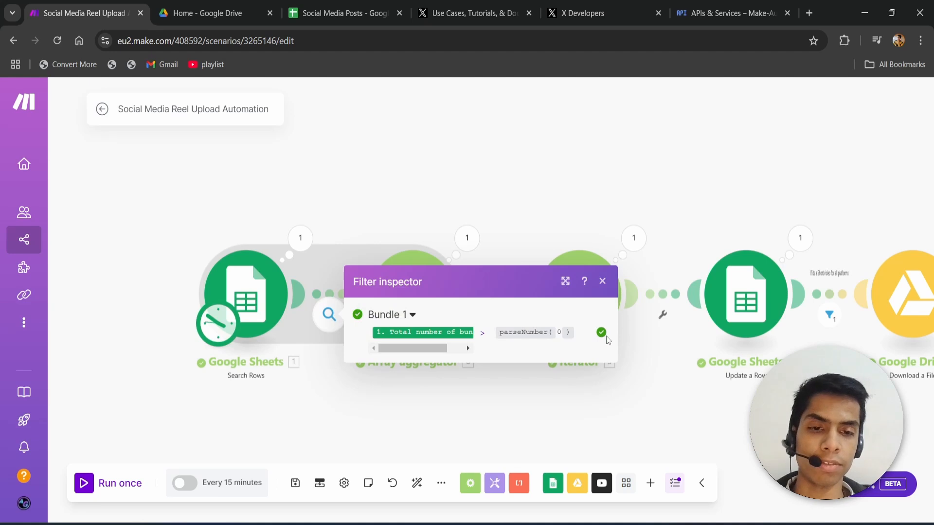
left_click(602, 281)
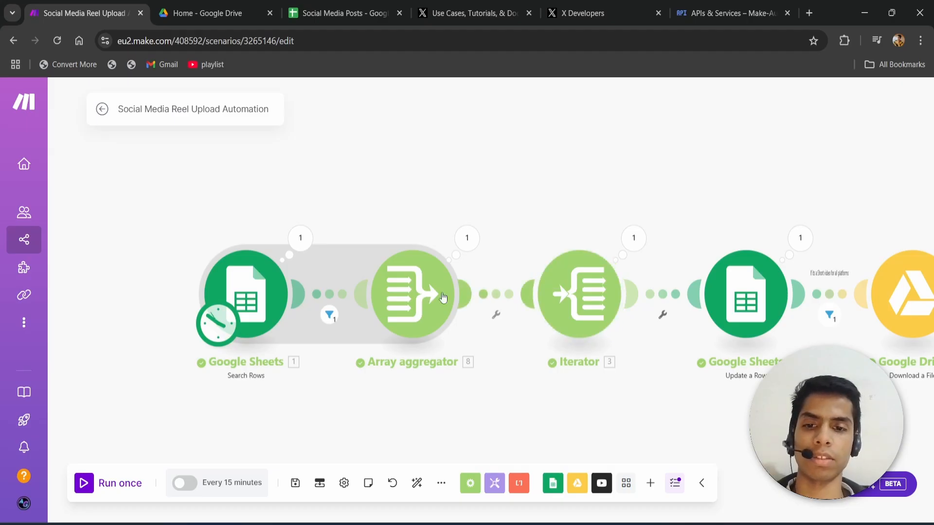
left_click(328, 314)
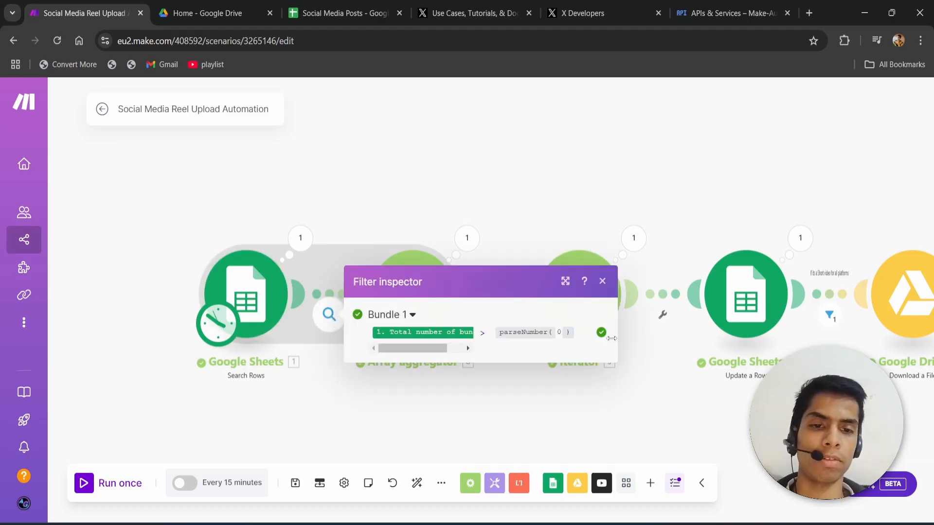
left_click(602, 283)
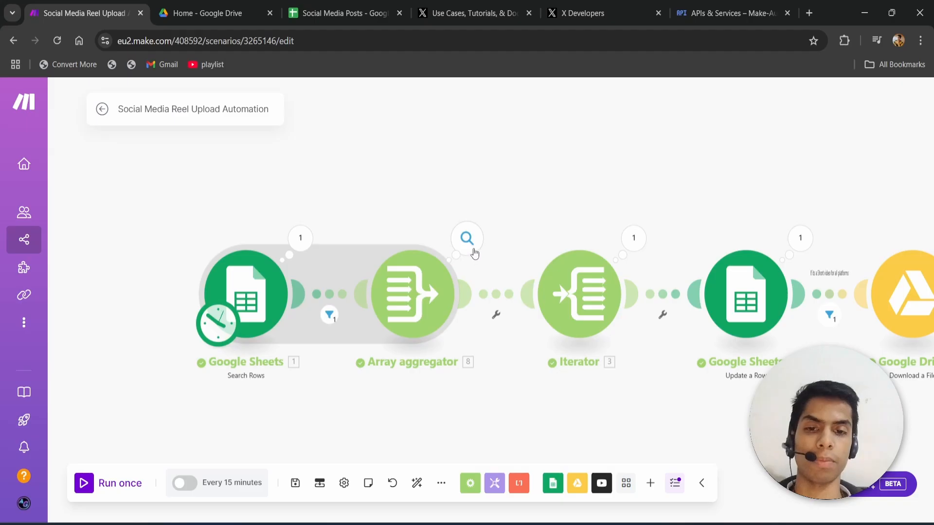
Open the Array aggregator's source and aggregated field settings, and check the Search Rows output that feeds it.
left_click(426, 297)
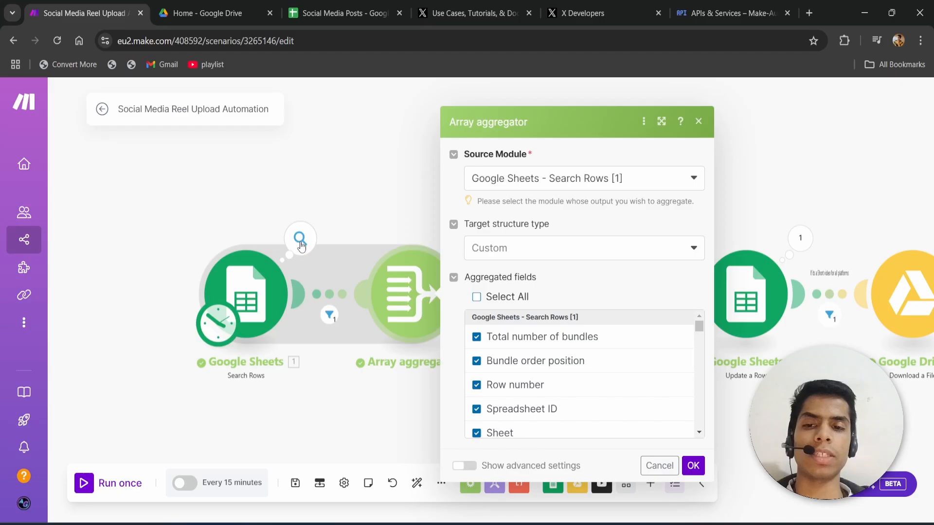
left_click(300, 239)
scroll(532, 478, "down", 1)
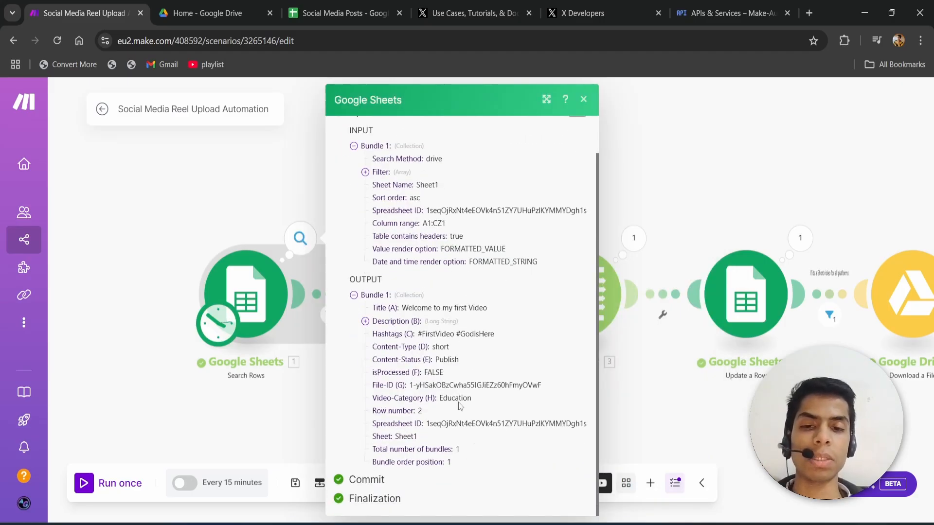
Switch to the Social Media Posts spreadsheet and select post row A2:L2 to examine the data being aggregated.
left_click(343, 13)
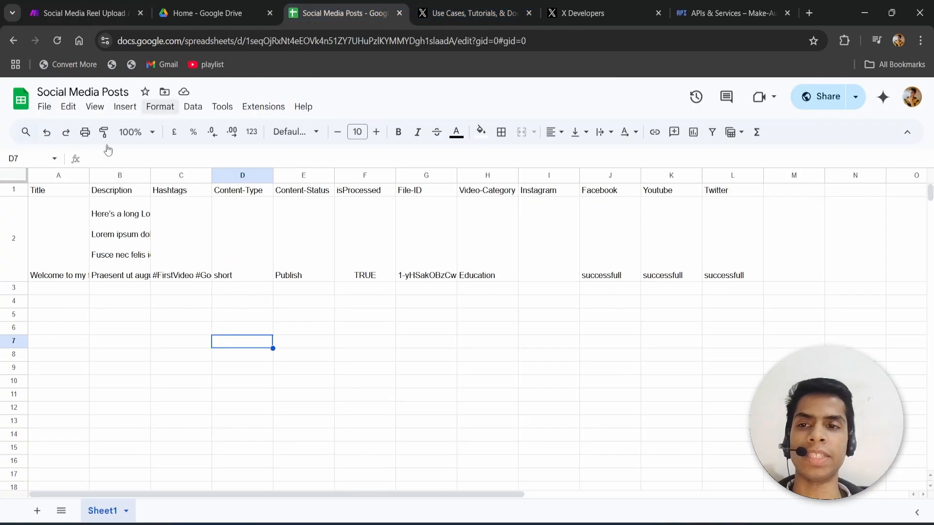
left_click_drag(53, 209, 242, 189)
left_click_drag(739, 174, 753, 241)
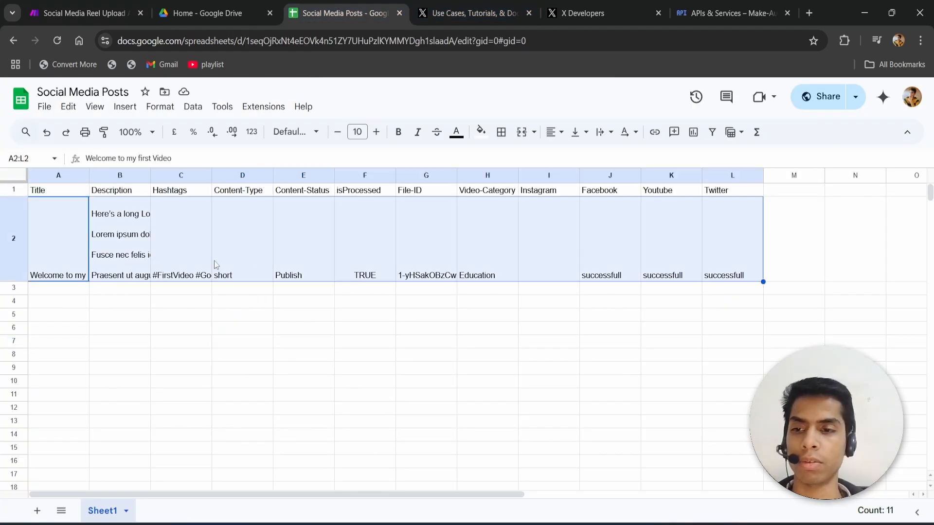
left_click(55, 295)
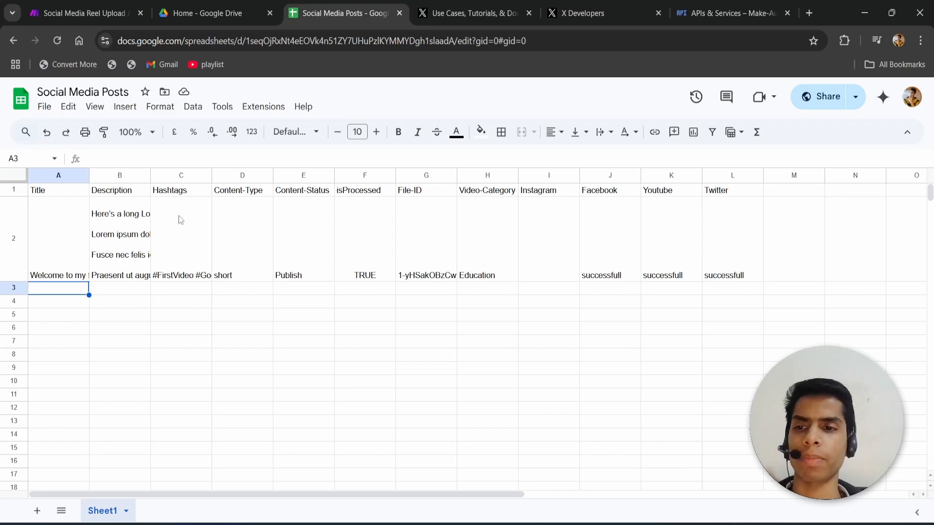
left_click_drag(45, 276, 715, 244)
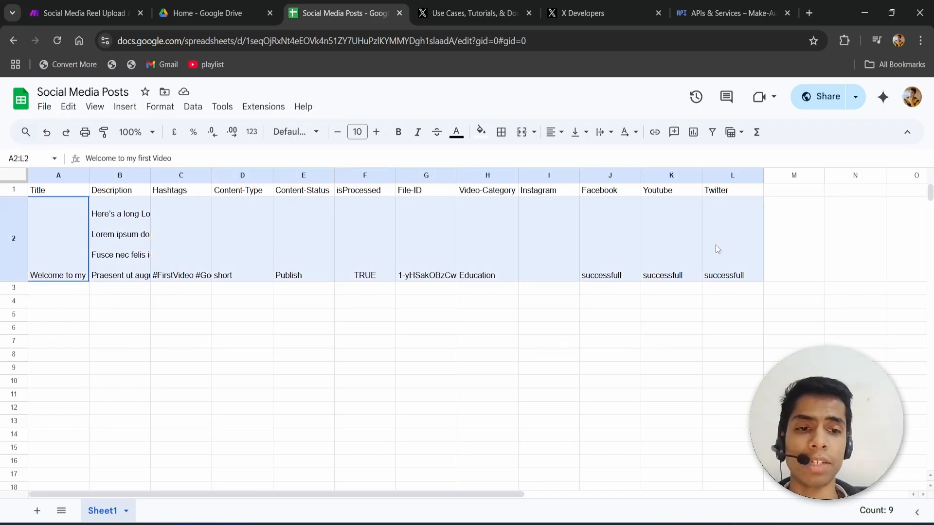
Duplicate the post row A2:L2 into rows 3 and 4 of the Social Media Posts sheet.
key("ctrl+c")
left_click(66, 285)
key("ctrl+v")
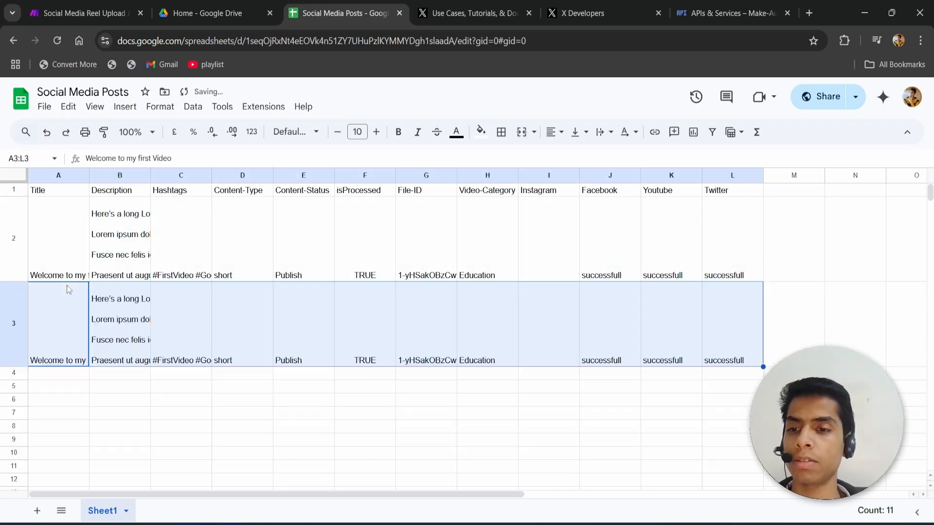
left_click(58, 377)
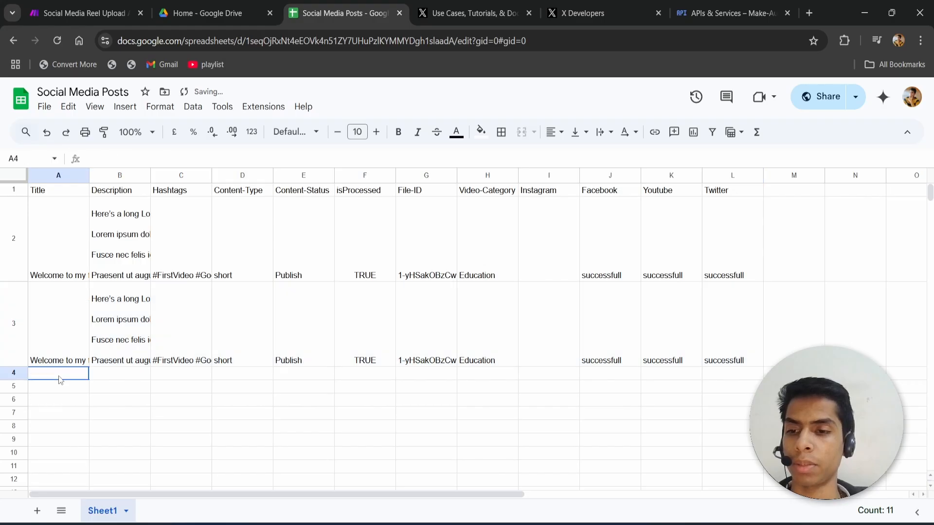
key("ctrl+v")
left_click(165, 393)
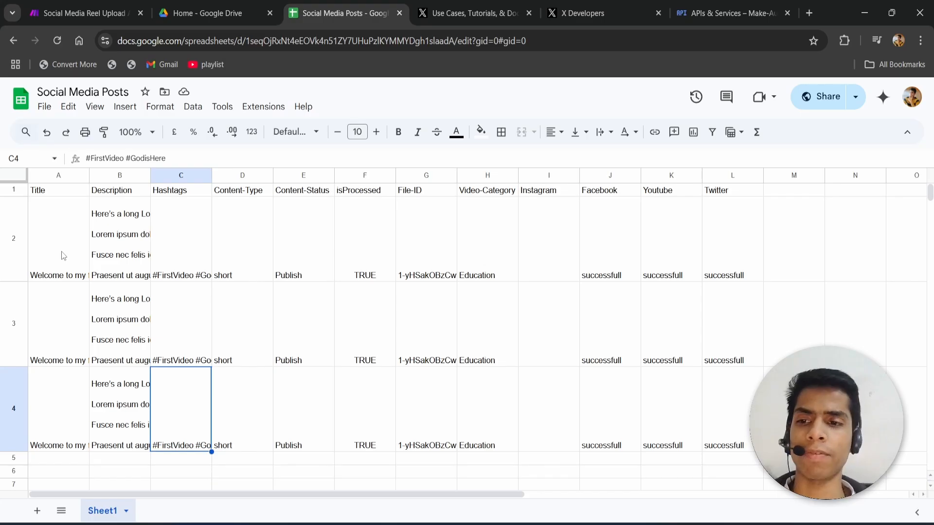
left_click(795, 406)
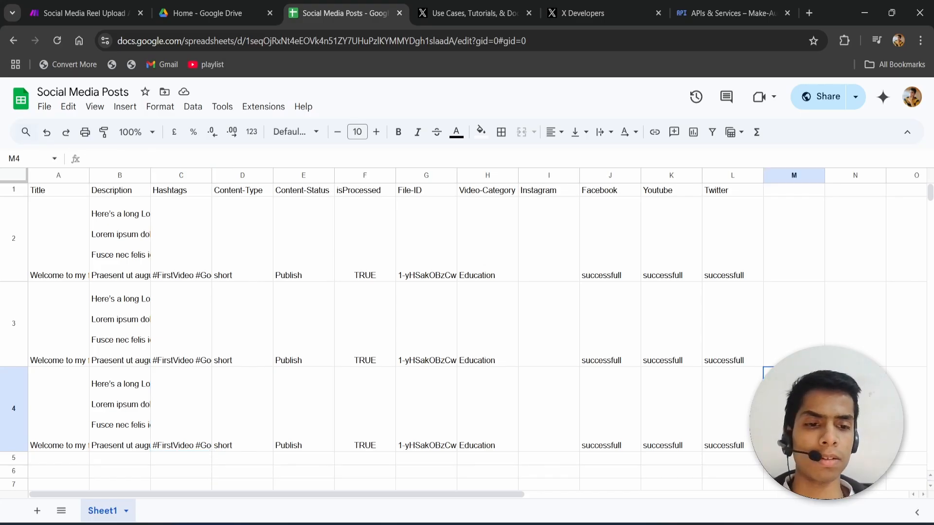
left_click(592, 386)
key("Delete")
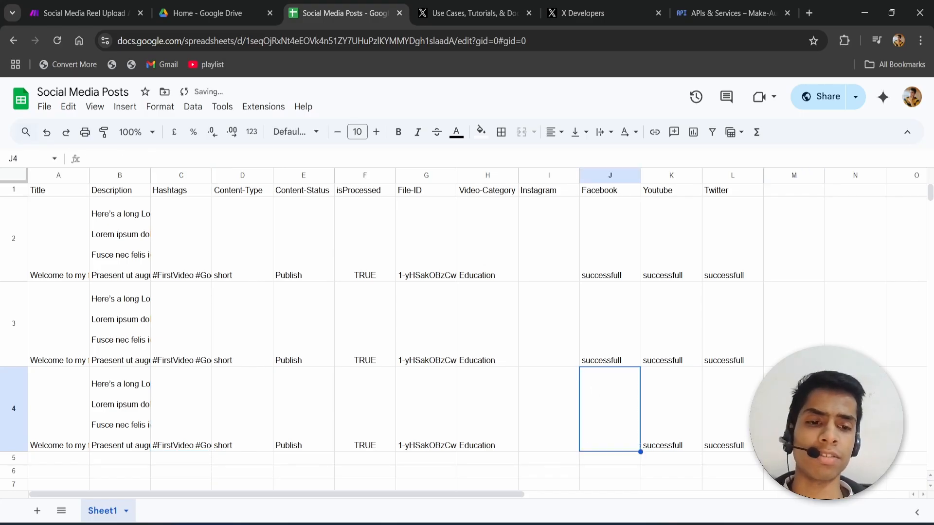
key("ctrl+z")
left_click(729, 407)
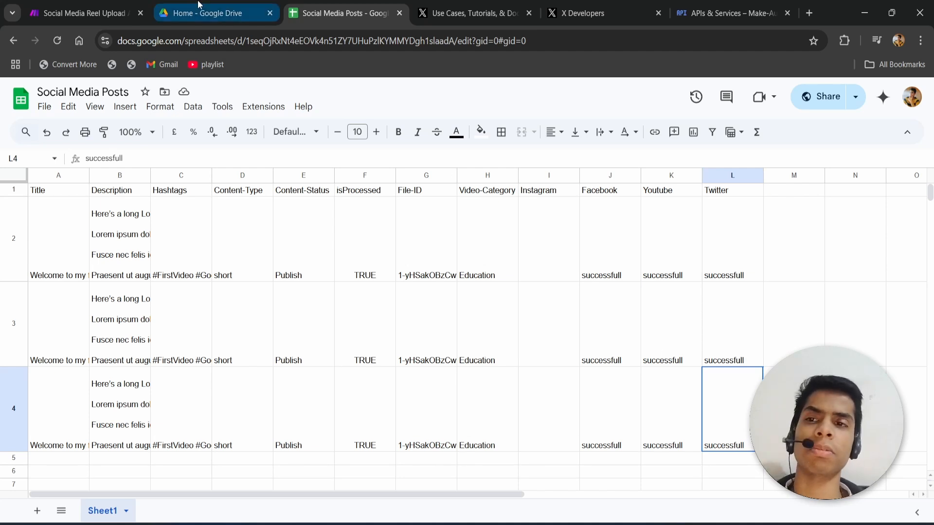
Switch to the Make scenario, review the Array aggregator's source module and aggregated fields against the spreadsheet's post rows, and confirm its settings.
left_click(83, 14)
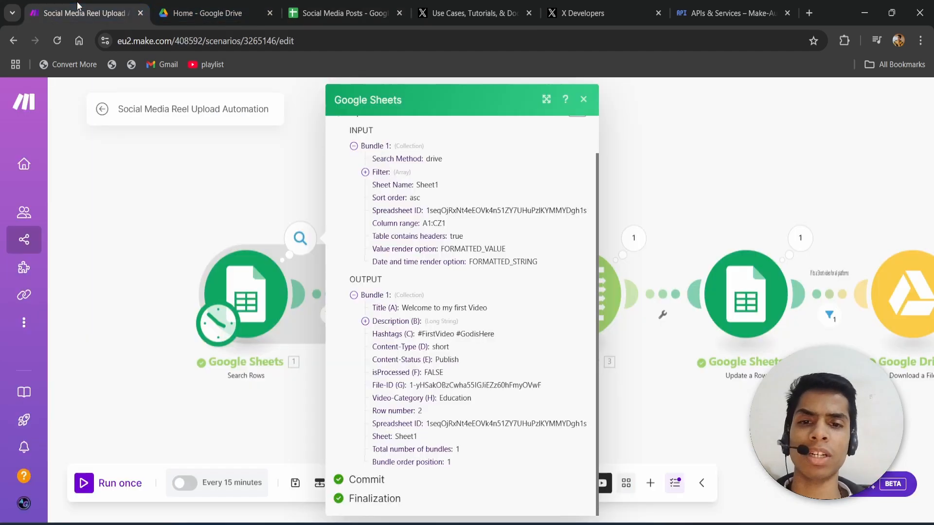
left_click(646, 372)
left_click(396, 319)
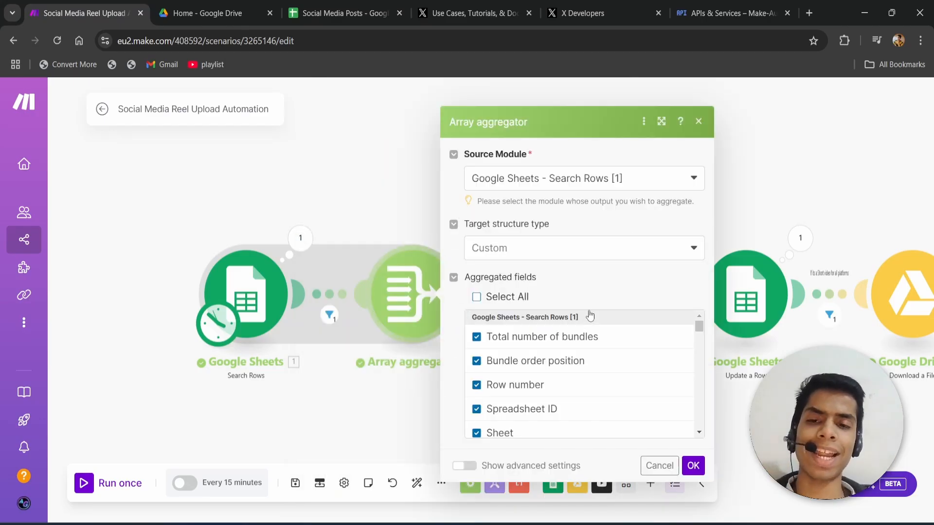
left_click(343, 13)
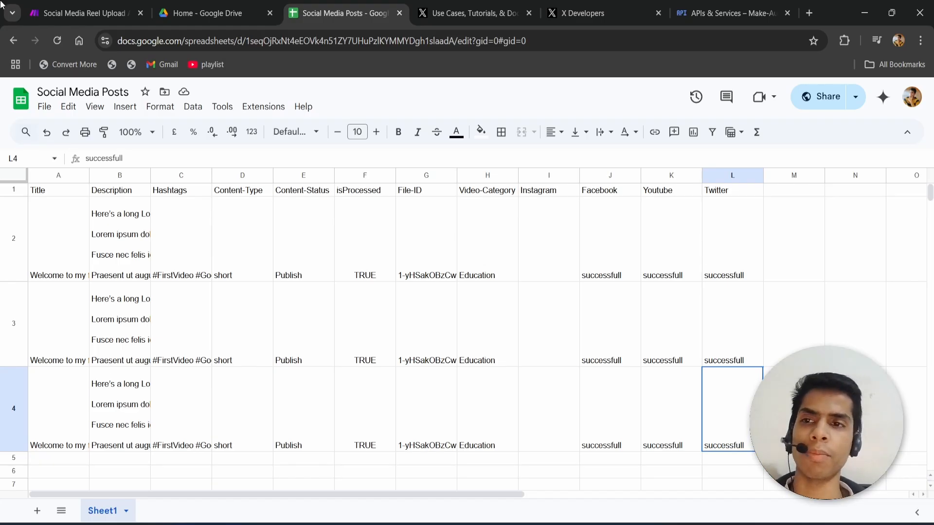
left_click(83, 13)
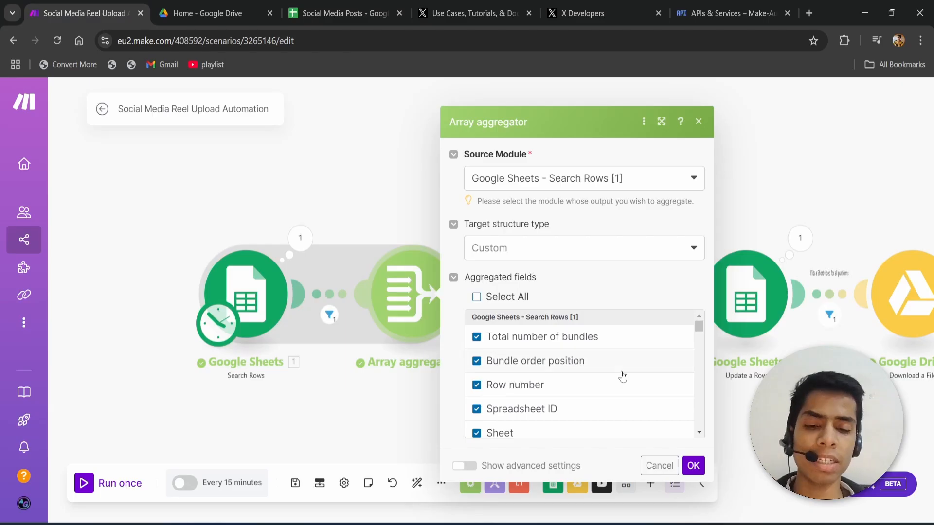
left_click(694, 467)
scroll(559, 409, "down", 5)
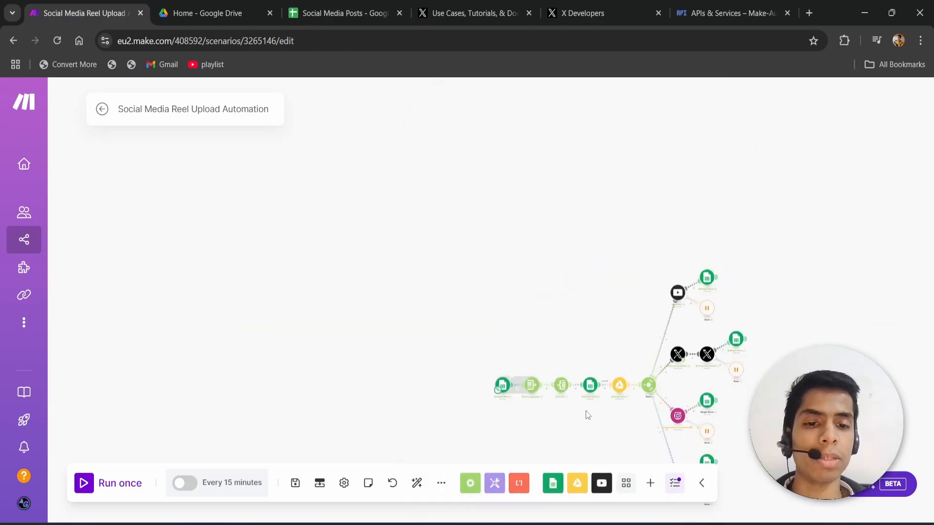
Open the Array aggregator's run details in the reel upload scenario and expand the output array.
scroll(537, 386, "up", 4)
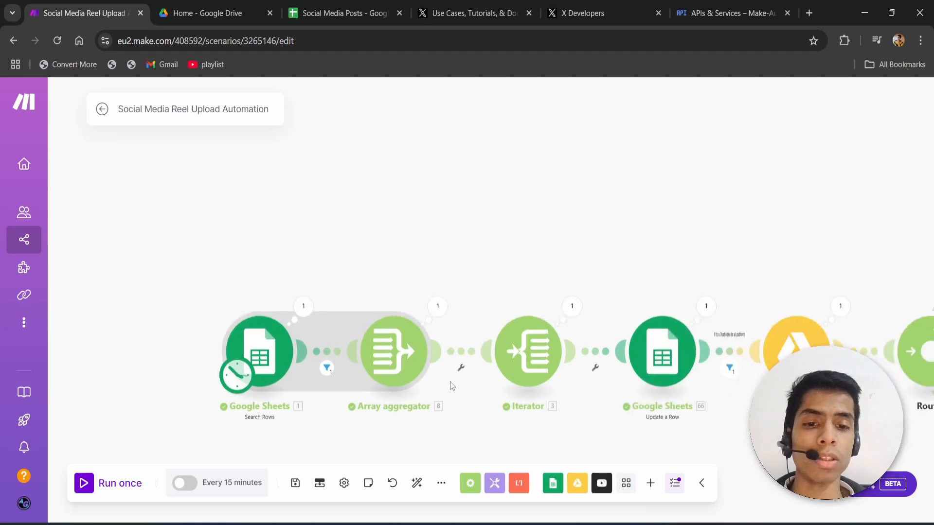
left_click(340, 13)
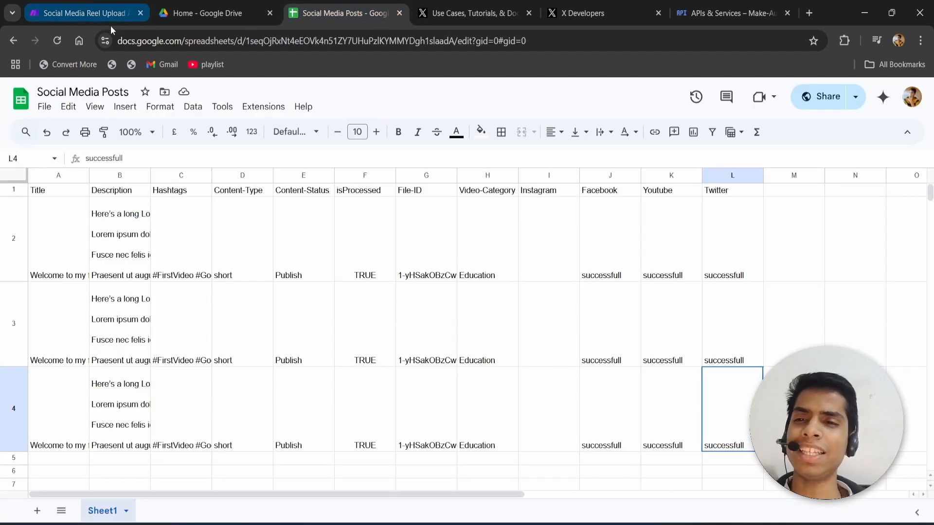
left_click(111, 7)
left_click_drag(607, 198, 539, 183)
left_click_drag(333, 240, 501, 242)
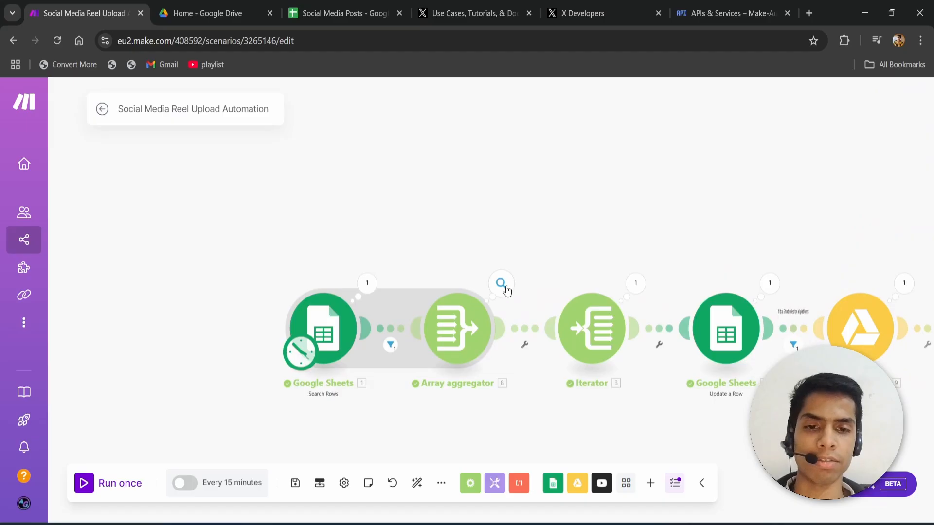
left_click(501, 284)
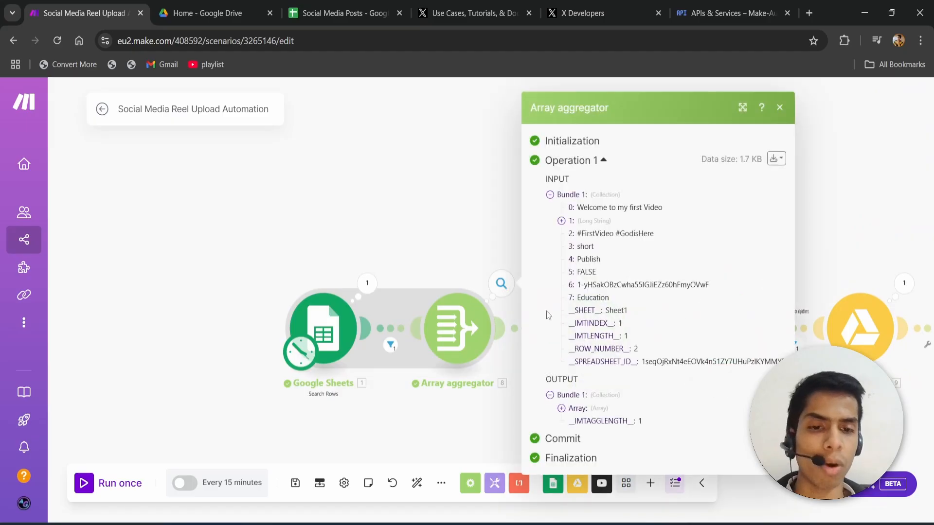
left_click(561, 407)
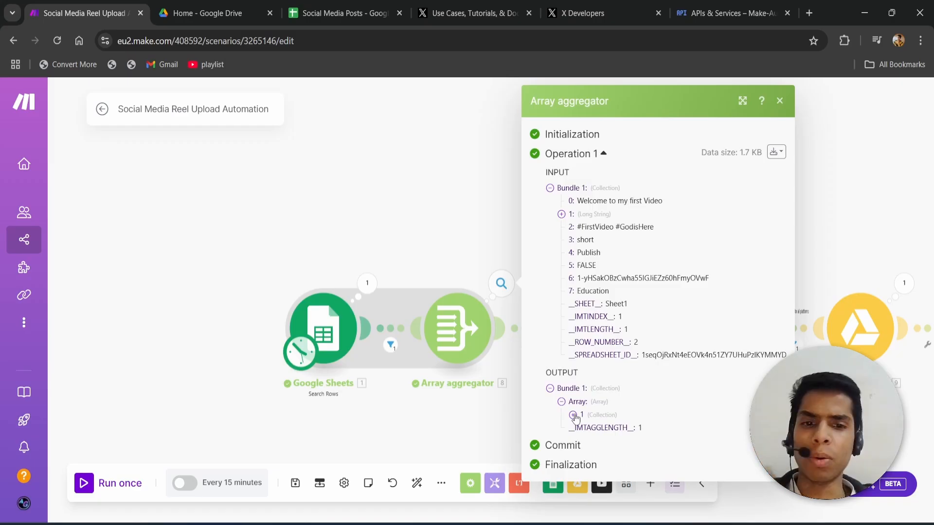
Switch to the Social Media Posts spreadsheet and select A2:L2 to compare the first post with the aggregator's bundle.
left_click(340, 13)
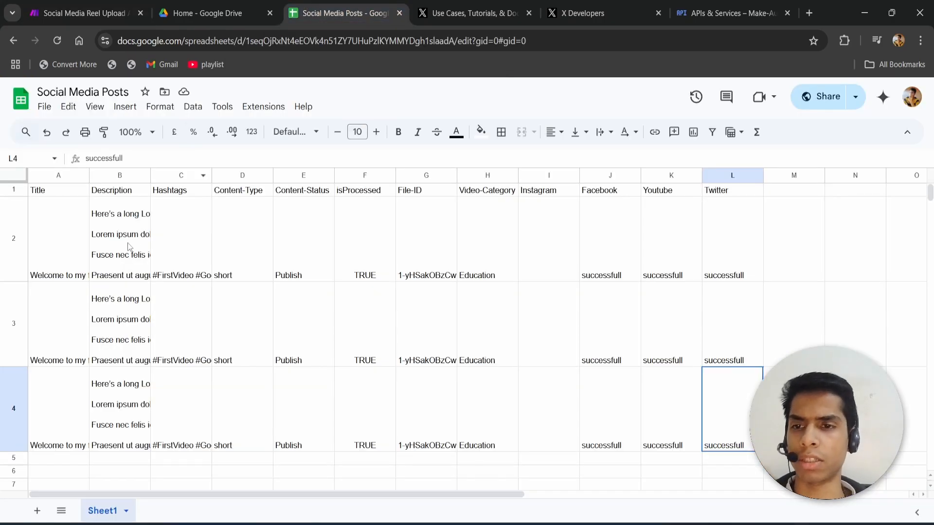
left_click(88, 317)
left_click_drag(70, 258, 715, 237)
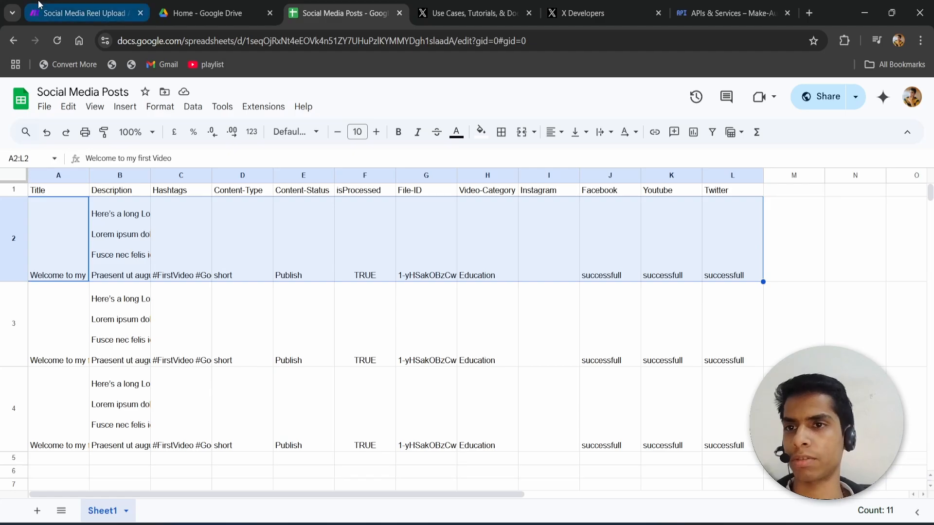
left_click(82, 13)
Return to the Social Media Posts spreadsheet and undo the changes that filled rows 3 and 4.
left_click(341, 14)
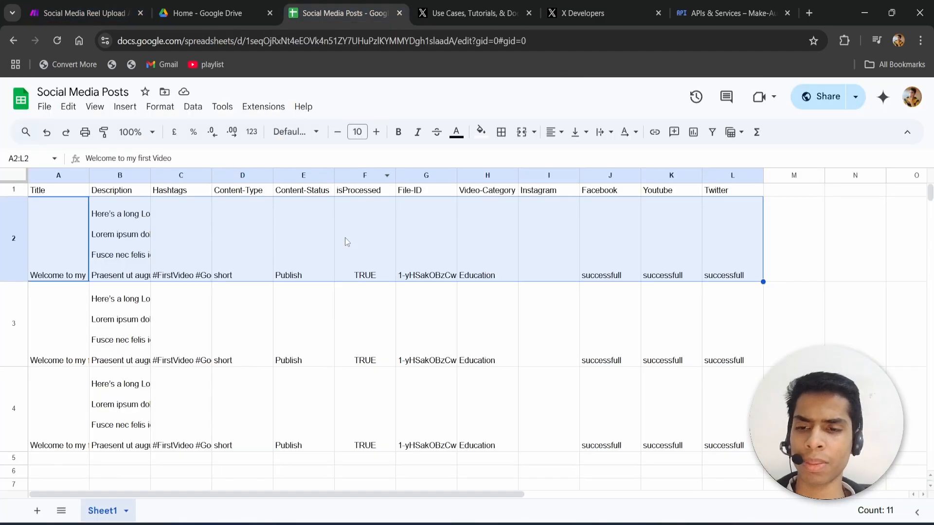
key("ctrl+z")
key("ctrl+z")
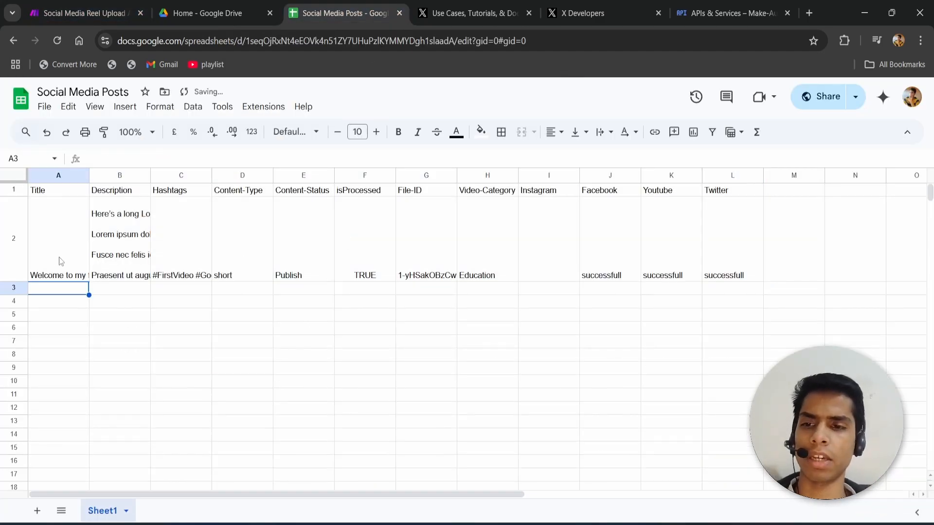
Select A2:K2 in the sheet and expand collection 1 in the Array aggregator's output to compare their fields.
left_click_drag(52, 255, 656, 254)
left_click(131, 3)
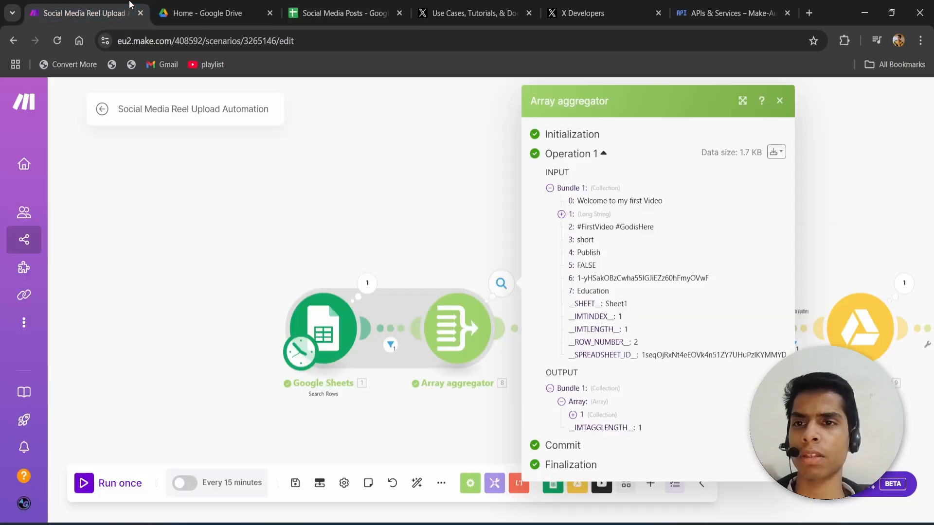
left_click(573, 415)
scroll(606, 411, "down", 3)
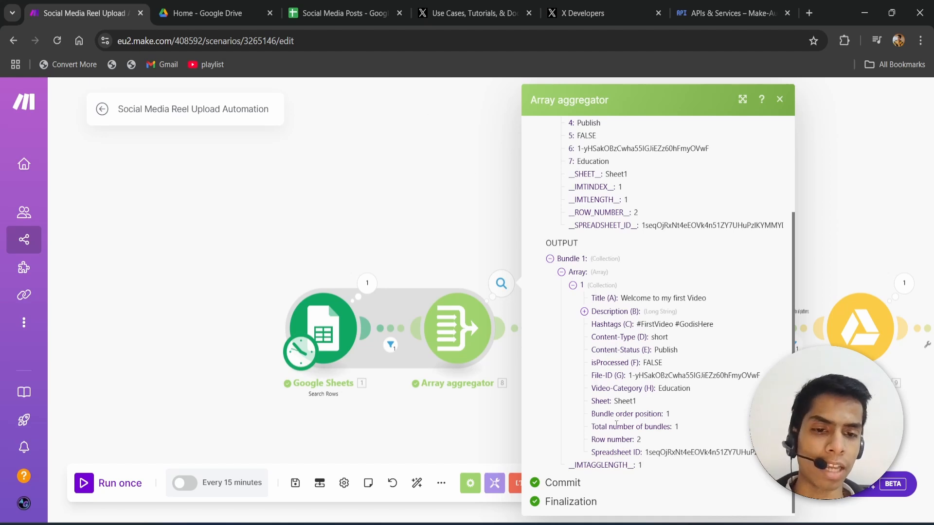
Check the sheet's data row against the aggregator's output once more and collapse collection 1.
left_click(342, 6)
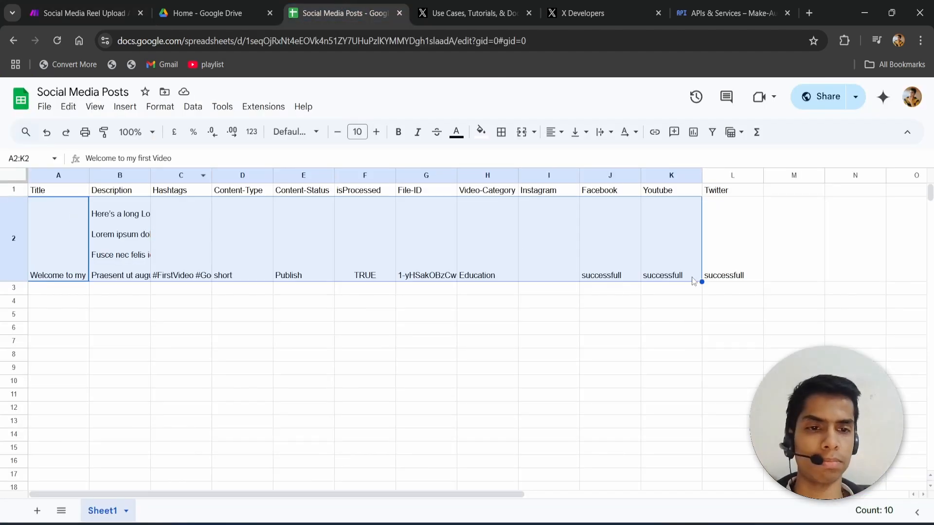
left_click(690, 290)
left_click(81, 10)
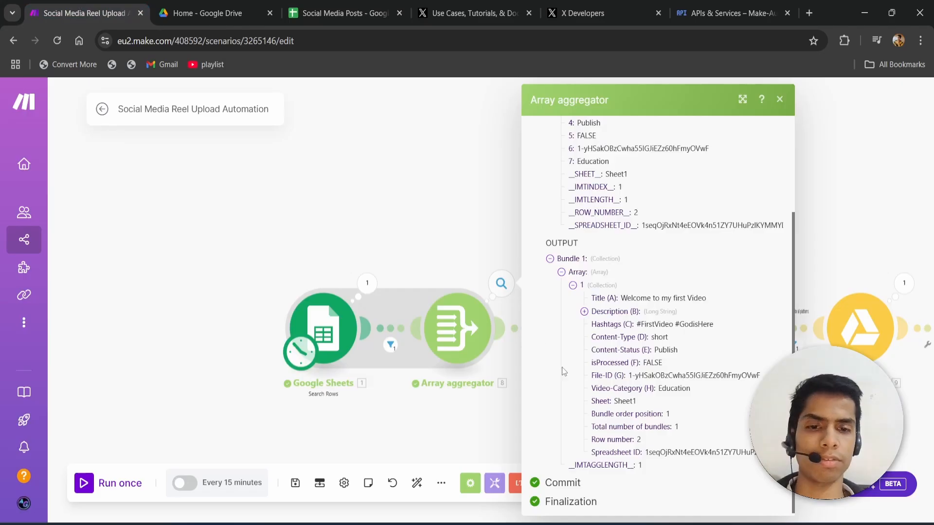
left_click(573, 285)
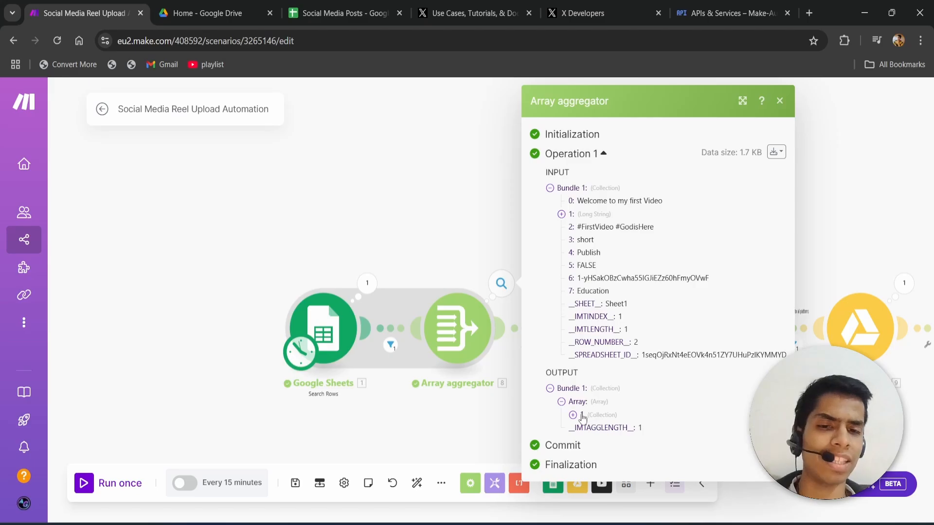
Close the Array aggregator details and view the run details of the Google Sheets Update a Row module after the Iterator.
left_click(469, 221)
left_click(392, 279)
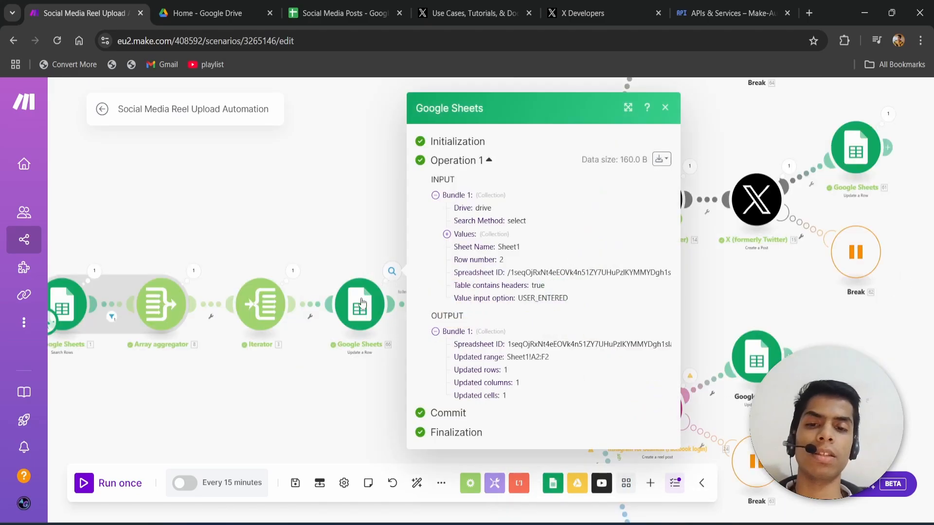
left_click(336, 386)
Open the settings of the Update a Row module after the Iterator and review its spreadsheet, row number and IsUploaded (F) values.
left_click(373, 317)
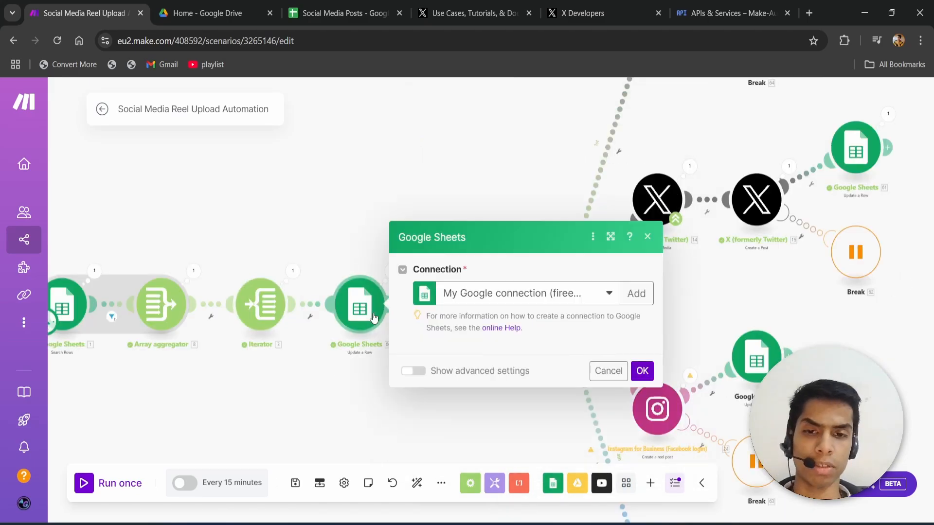
scroll(550, 447, "down", 3)
scroll(549, 447, "down", 1)
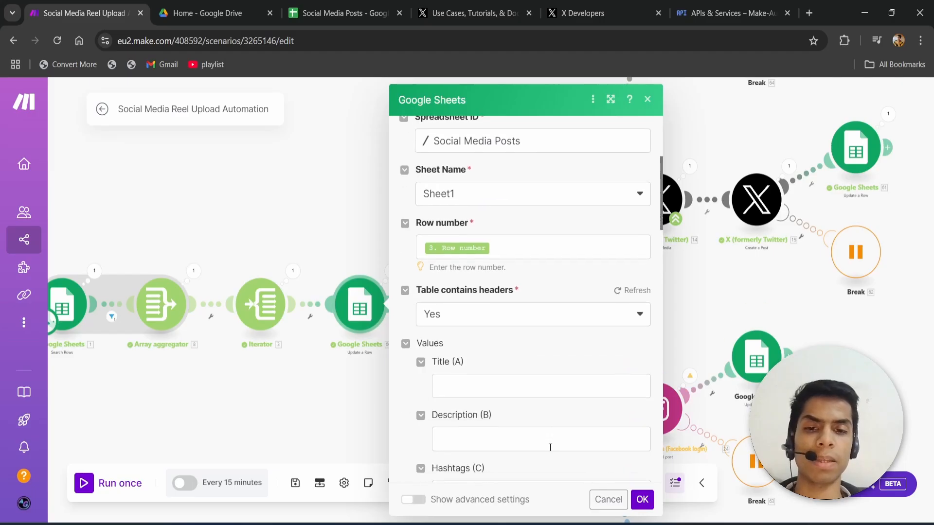
scroll(535, 367, "down", 3)
scroll(535, 367, "up", 6)
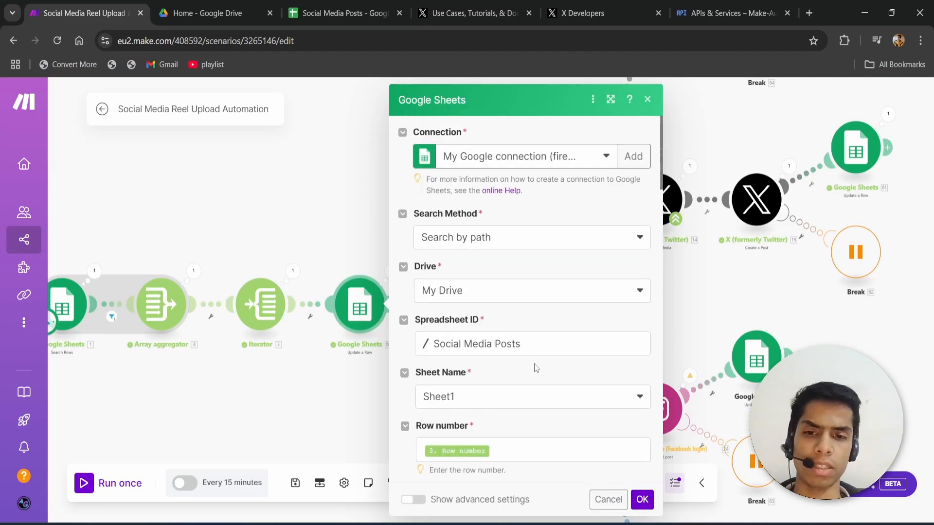
scroll(535, 368, "down", 7)
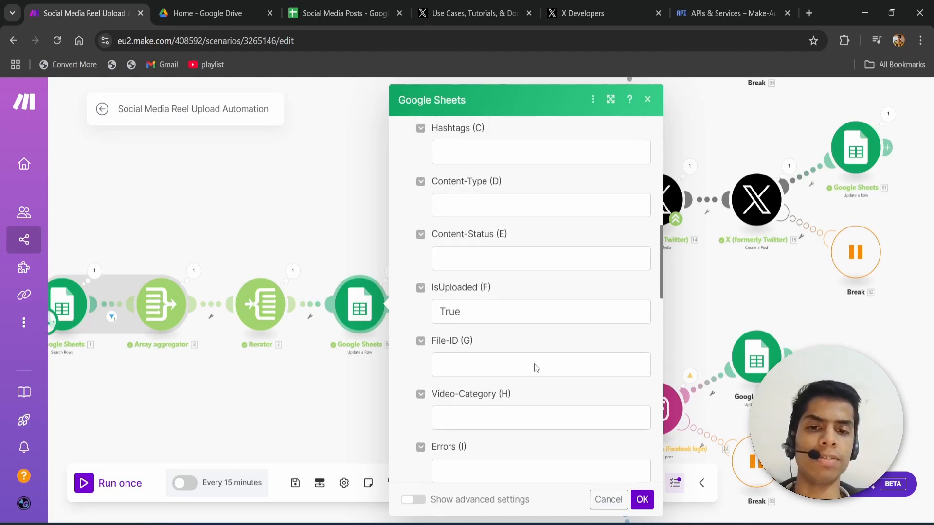
left_click(484, 311)
left_click(538, 291)
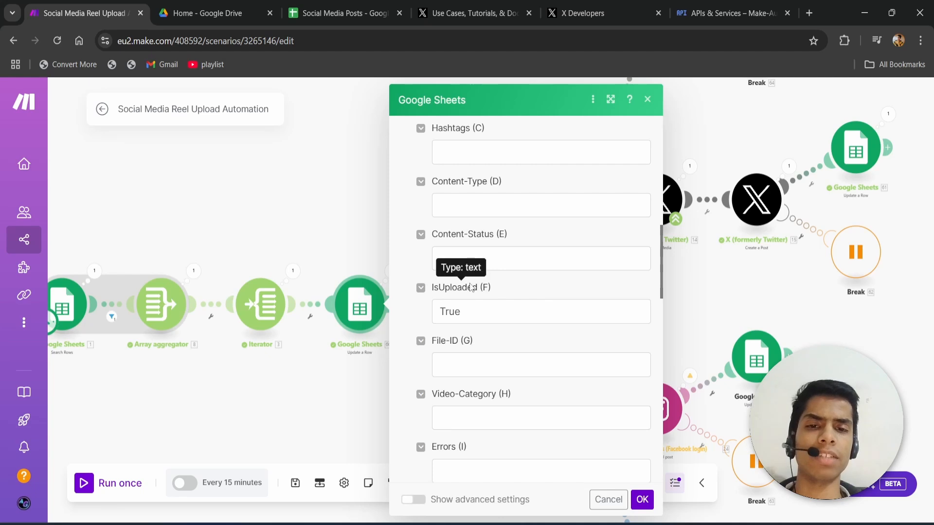
Locate the isProcessed header in F1 of the Social Media Posts sheet and compare it with the module's IsUploaded (F) field.
left_click(340, 13)
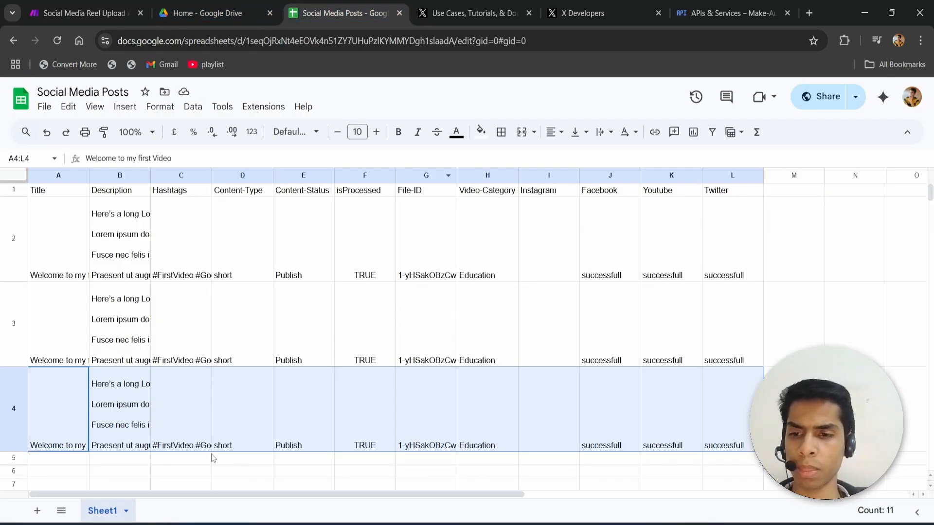
left_click(363, 194)
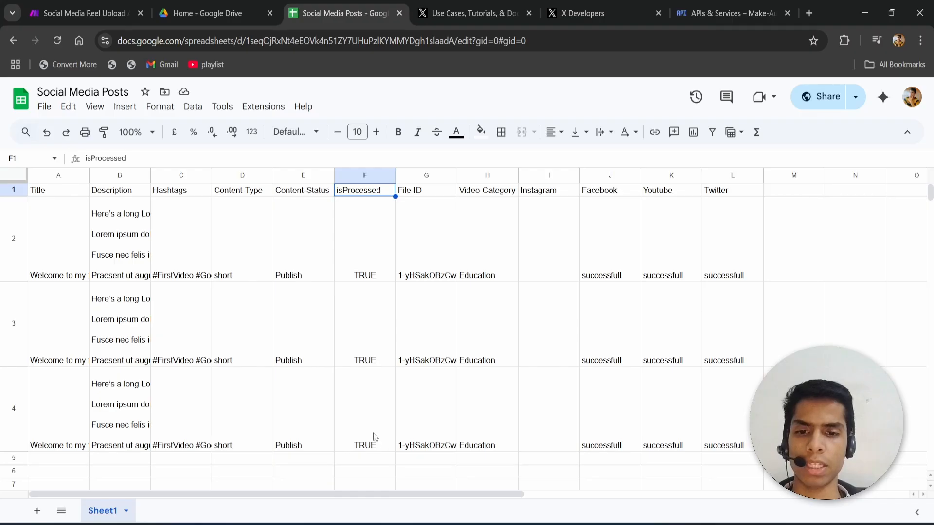
key("ctrl+1")
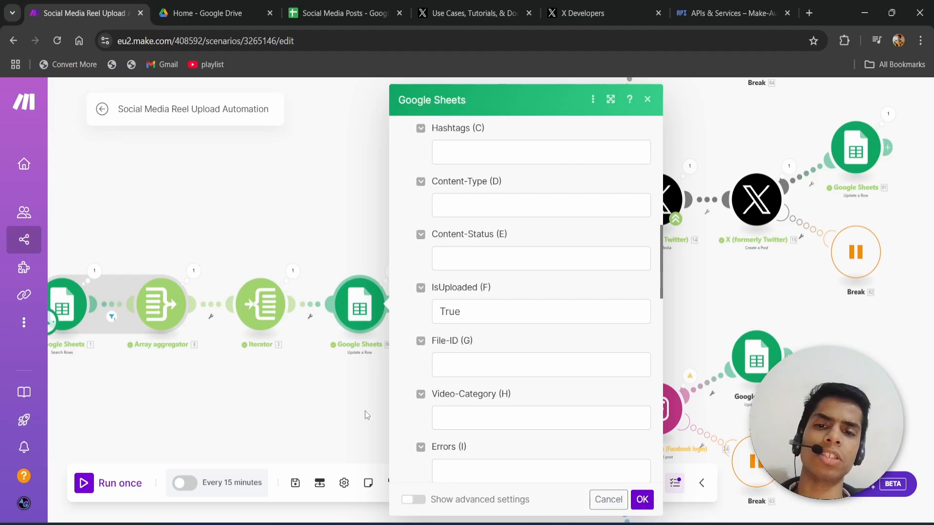
Examine the isProcessed column in the Social Media Posts sheet, selecting its header and the cells in rows 2 and 3.
key("ctrl+3")
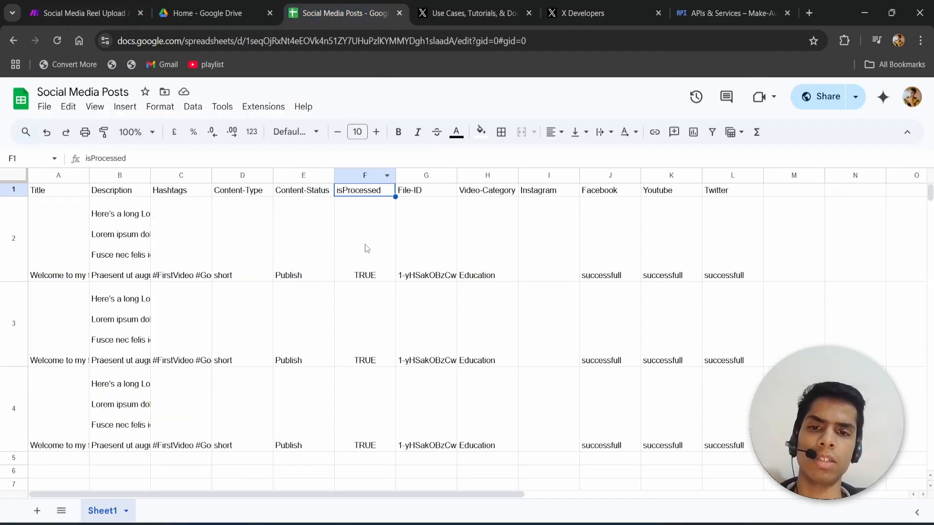
left_click_drag(370, 193, 368, 236)
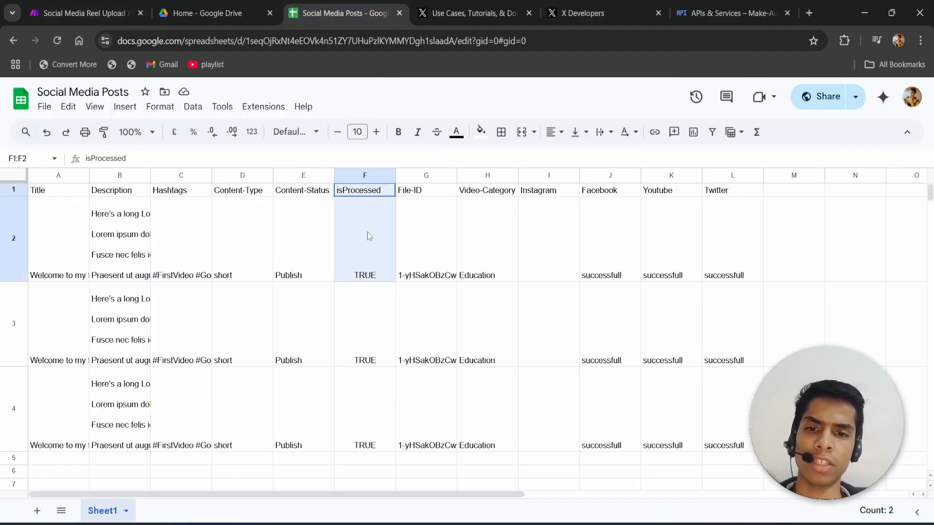
left_click(371, 301)
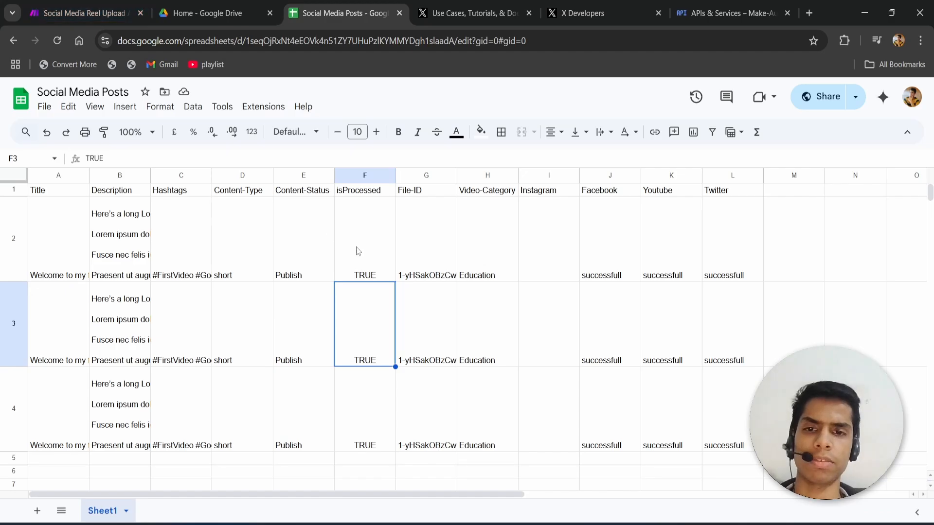
left_click_drag(360, 247, 371, 189)
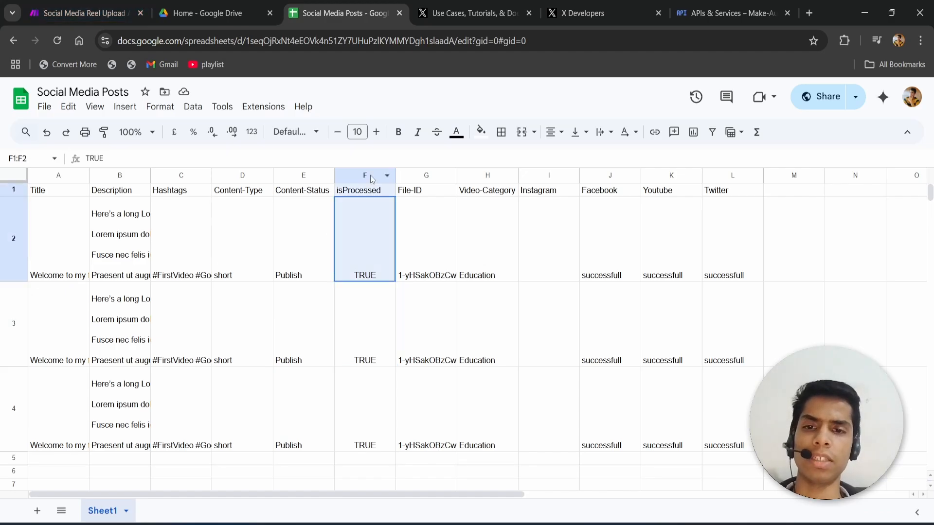
left_click(363, 236)
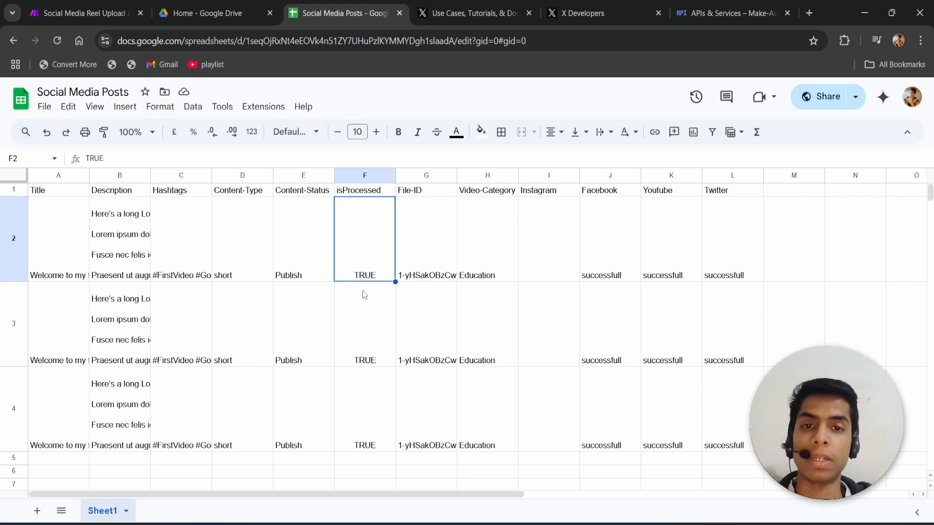
left_click_drag(365, 255, 361, 189)
left_click(357, 253)
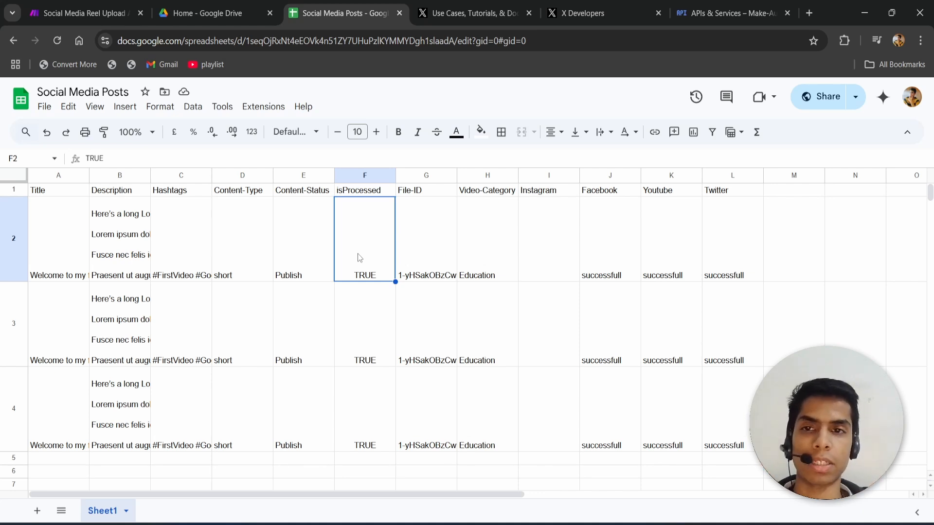
Return to the Update a Row settings in the scenario and review the sheet, row number and header options alongside the preceding modules.
left_click(83, 13)
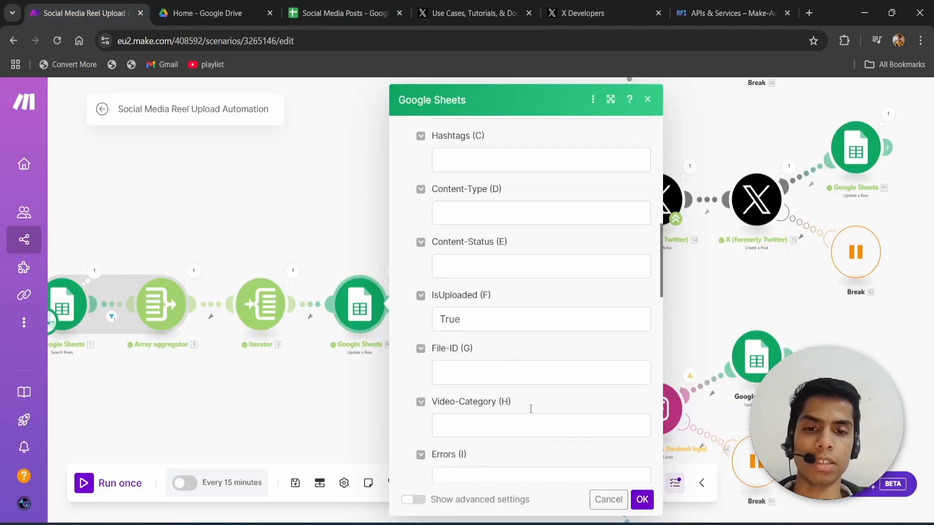
scroll(455, 343, "up", 10)
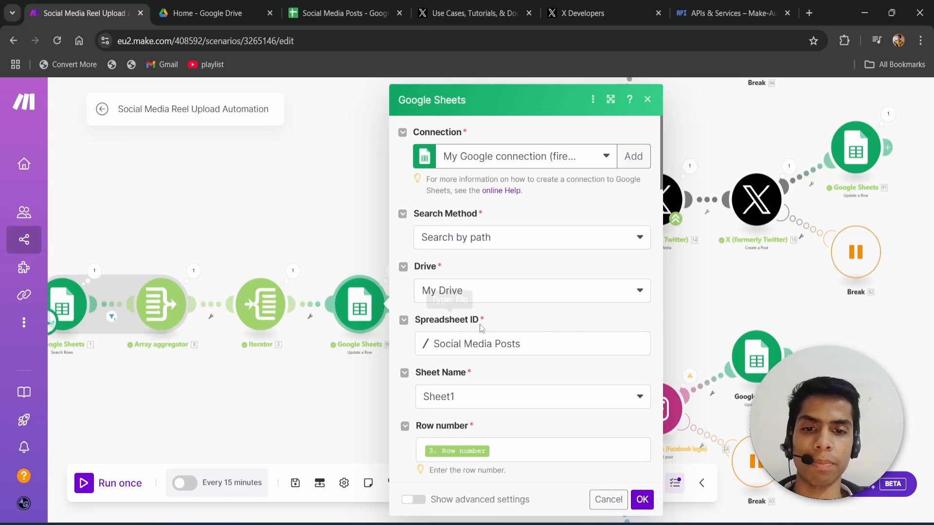
scroll(501, 386, "down", 2)
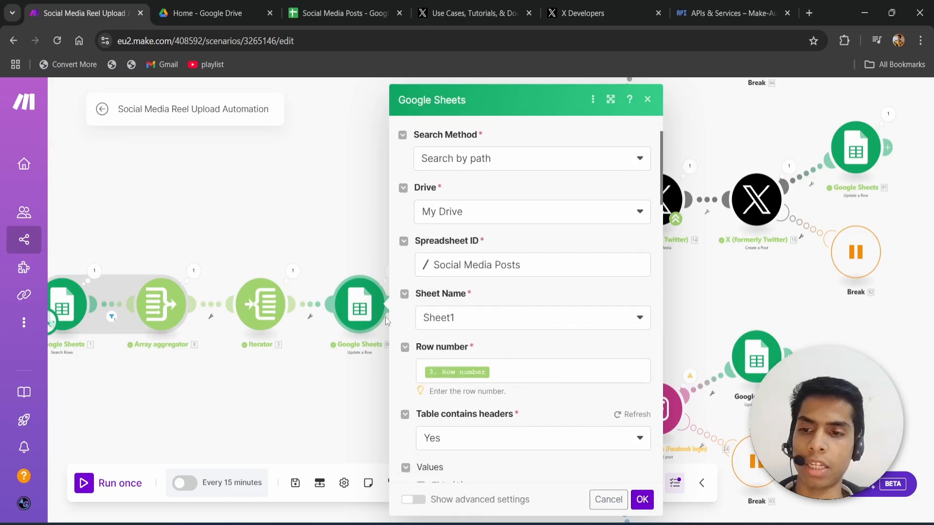
left_click_drag(159, 392, 350, 397)
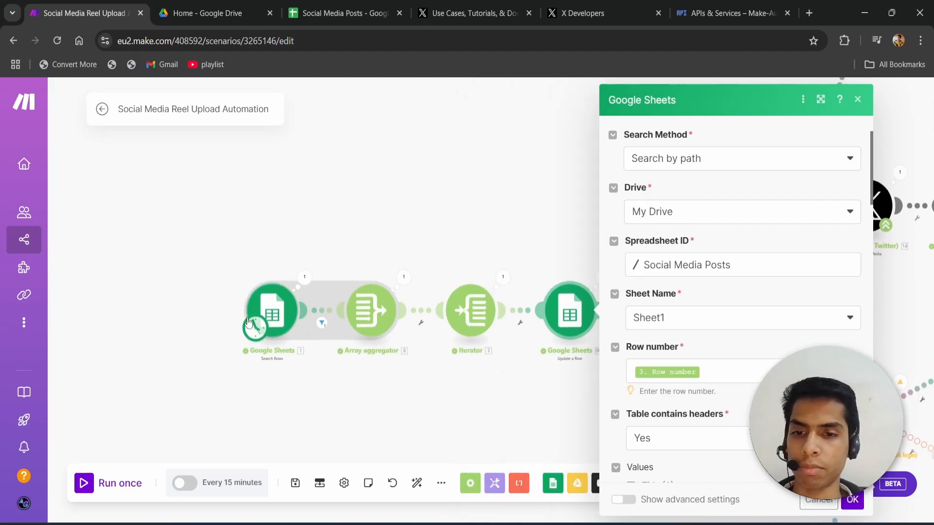
left_click_drag(481, 398, 239, 401)
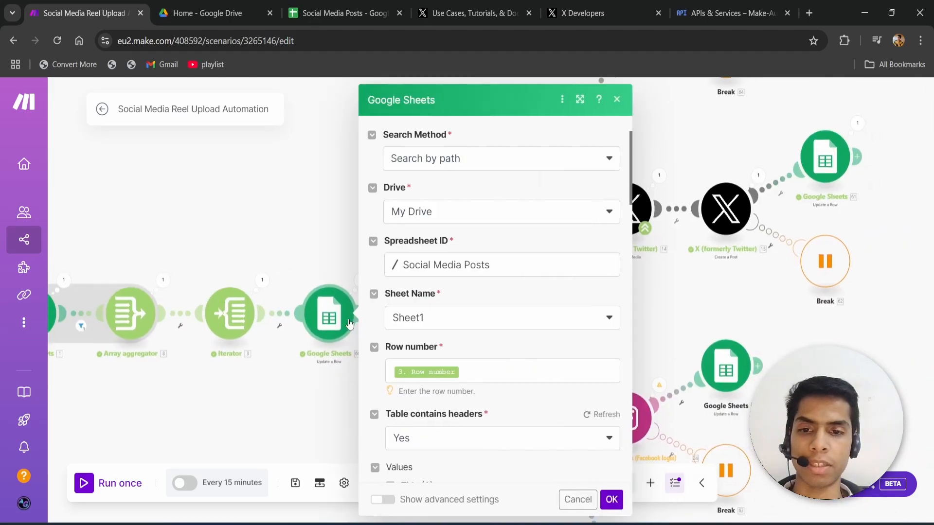
scroll(514, 361, "down", 2)
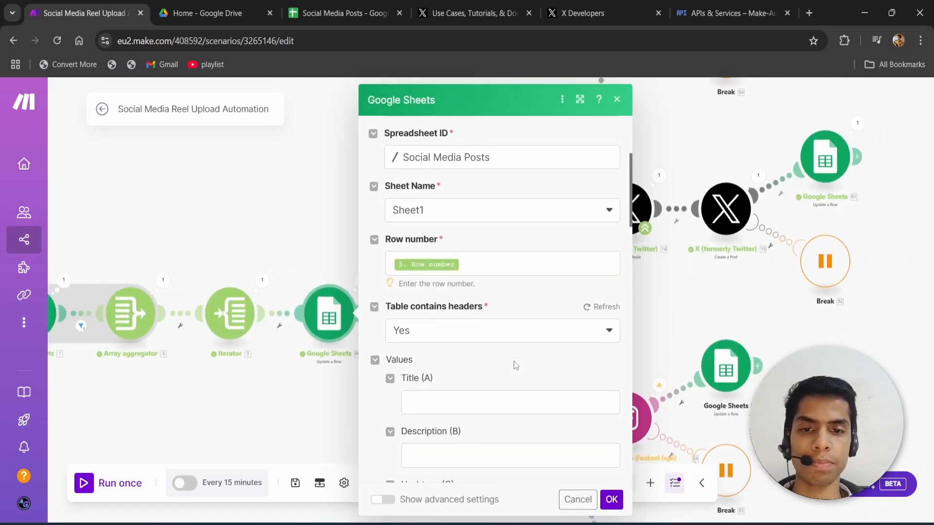
Clear the Update a Row module's row number and map it to the Iterator's Row number item.
left_click(474, 257)
key("BackSpace")
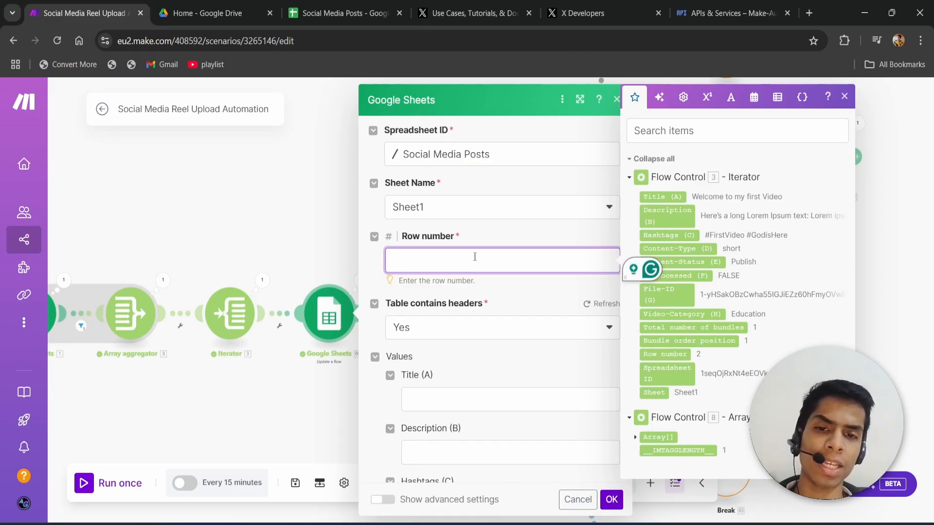
left_click(500, 290)
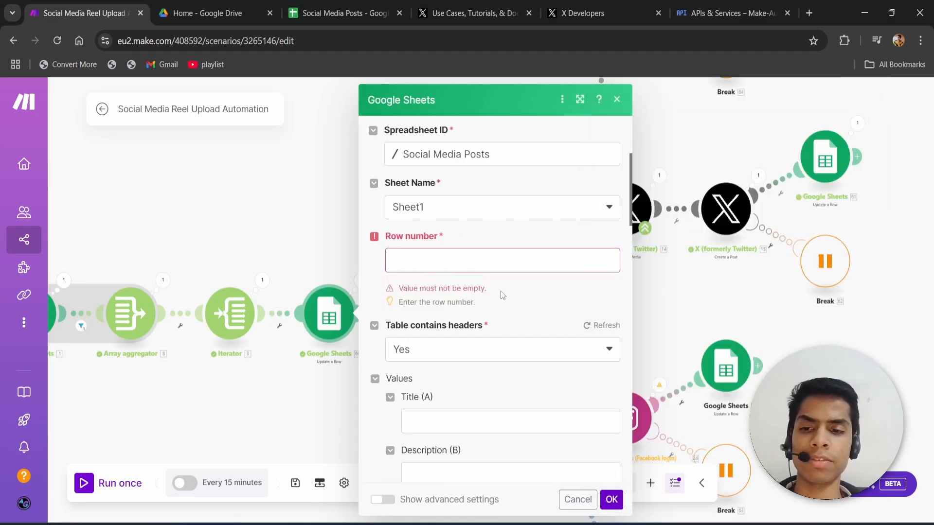
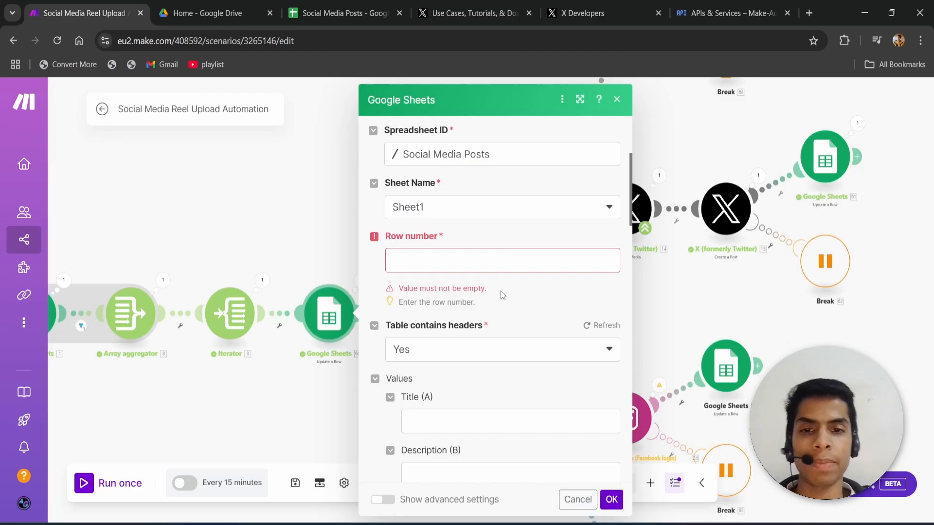
left_click(491, 263)
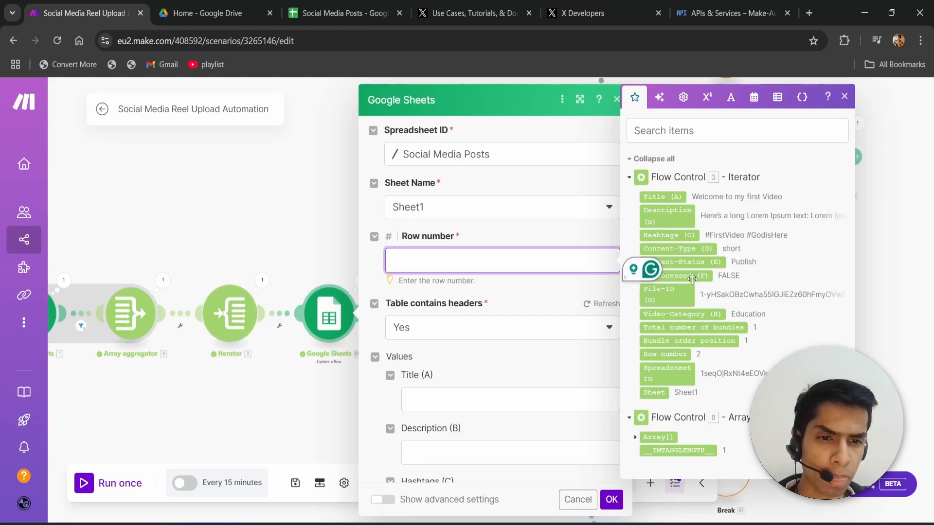
left_click_drag(681, 356, 428, 261)
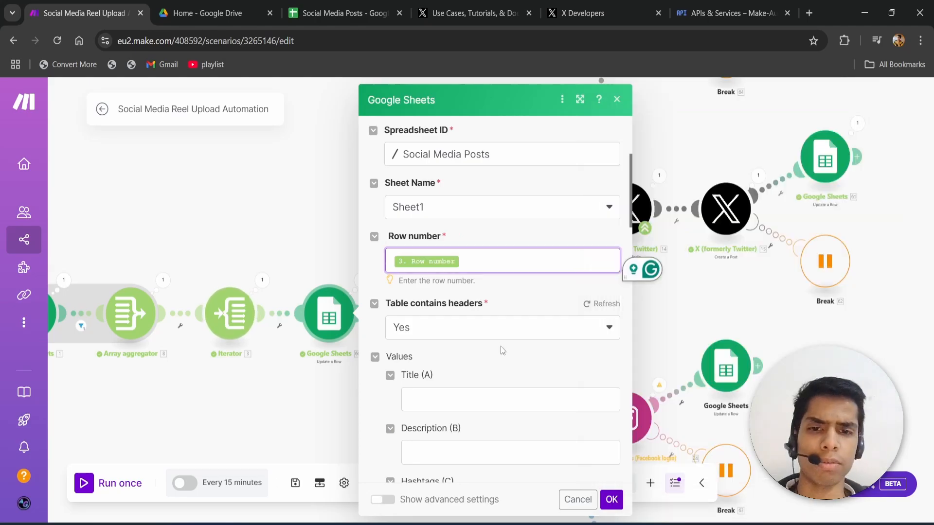
Examine row 2 of the Social Media Posts sheet, selecting its cells from Title through Twitter, and return to the scenario.
left_click(379, 5)
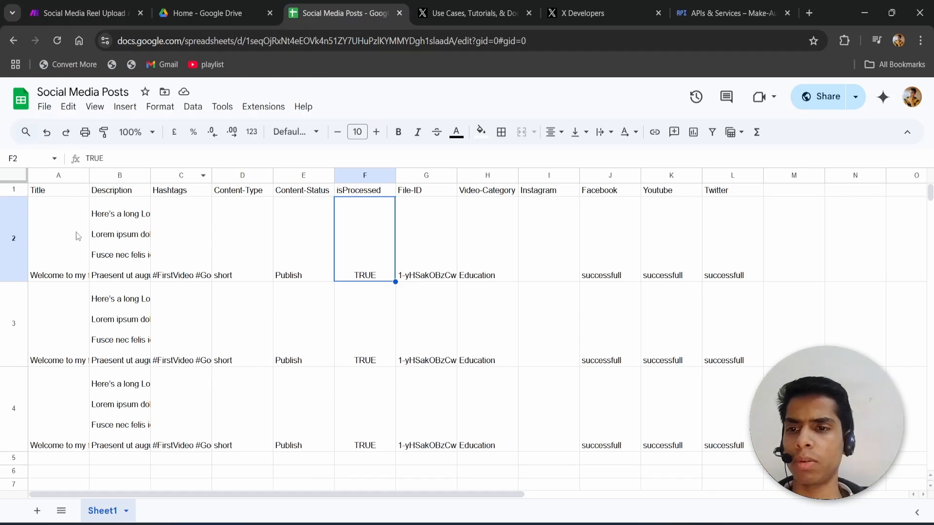
left_click_drag(63, 241, 730, 235)
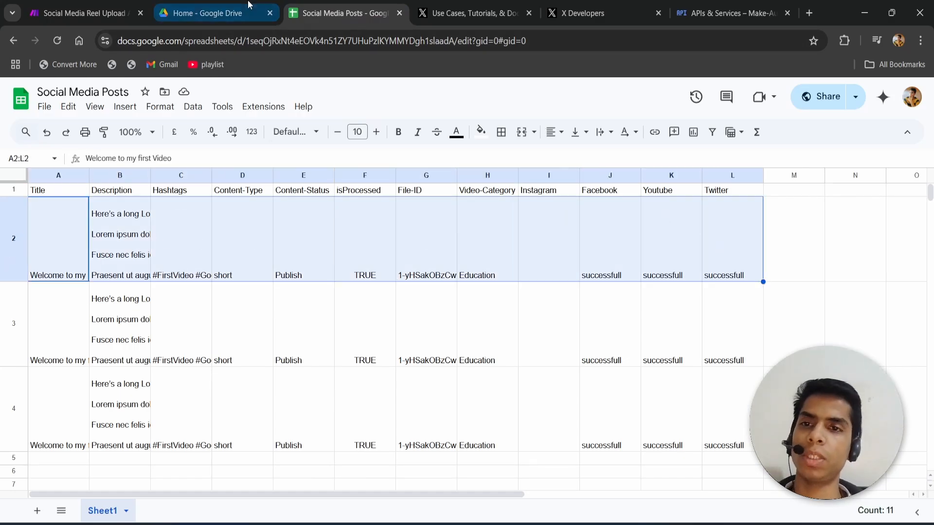
left_click(131, 5)
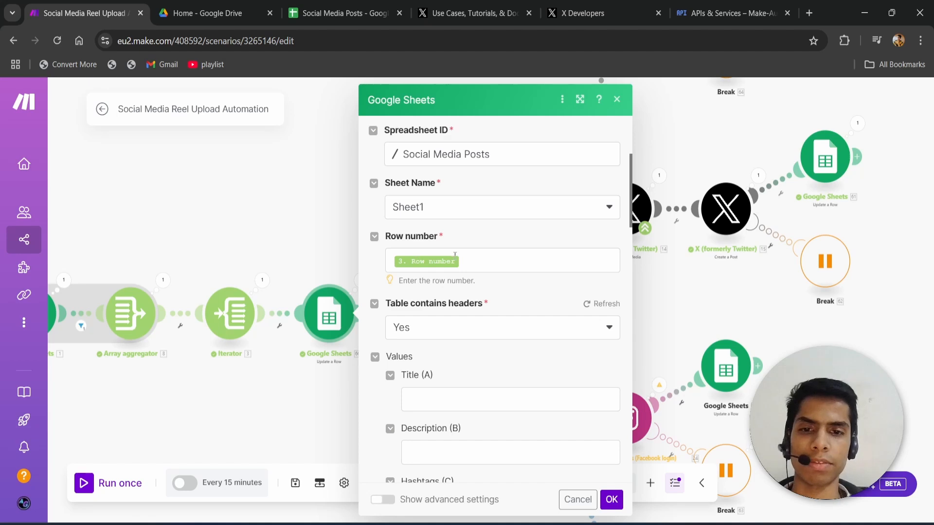
Review the Update a Row module's column values, checking what is entered for IsUploaded (F).
scroll(493, 283, "down", 5)
scroll(491, 281, "up", 2)
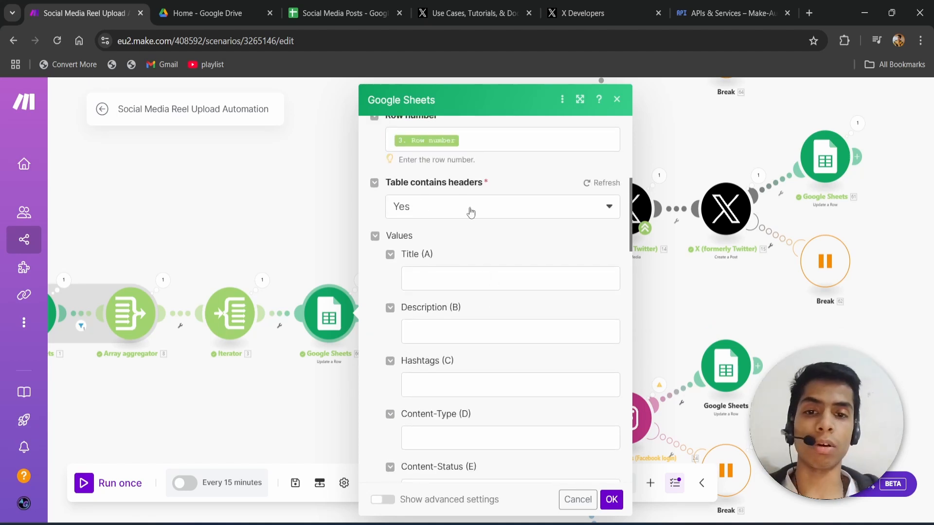
scroll(470, 211, "down", 2)
scroll(460, 279, "down", 8)
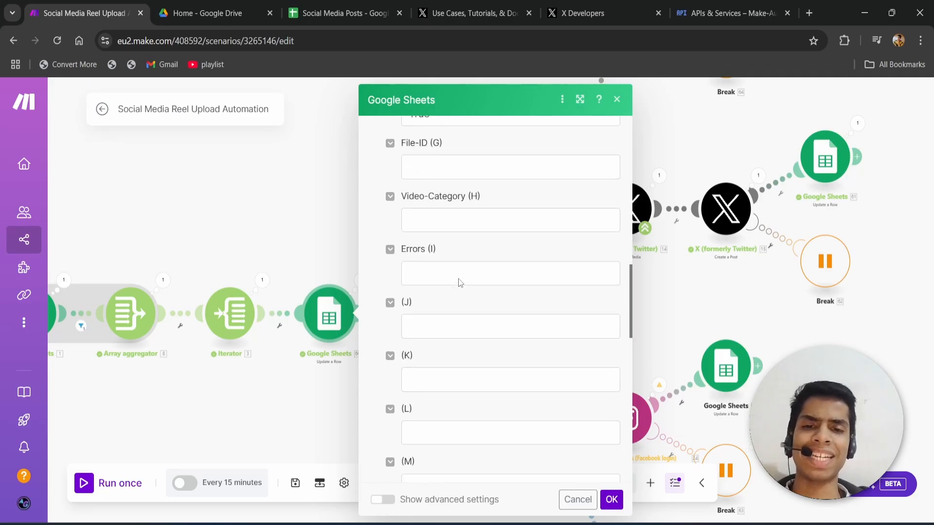
scroll(457, 275, "up", 4)
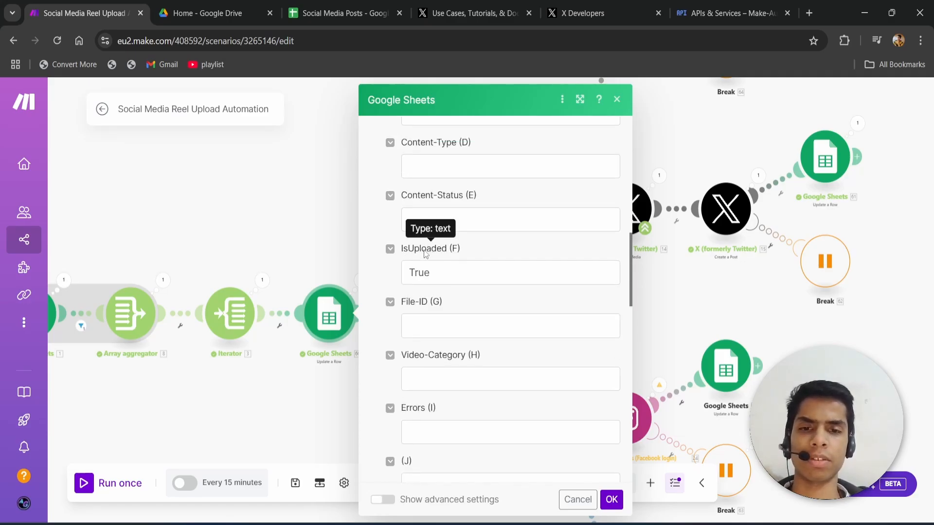
left_click(450, 276)
left_click(496, 305)
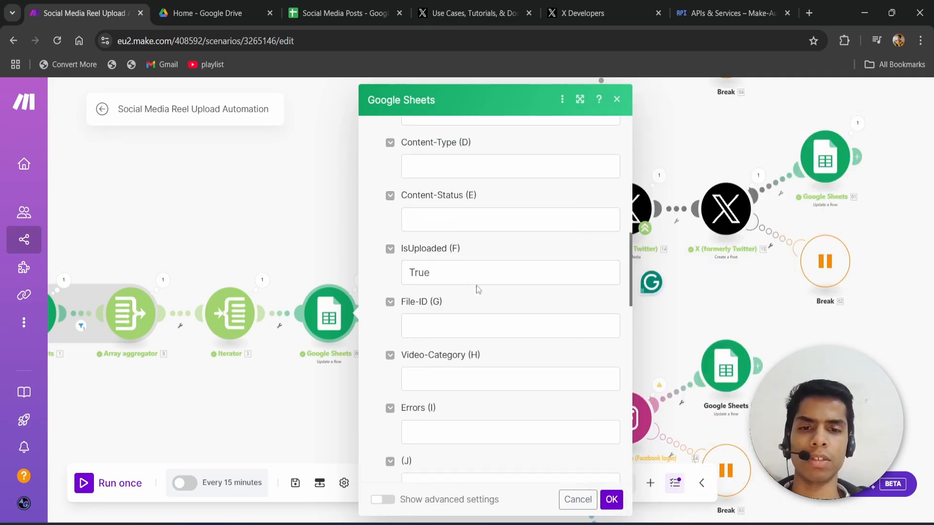
Check the isProcessed header in F1 of the Social Media Posts sheet against the module's IsUploaded (F) field.
left_click(273, 6)
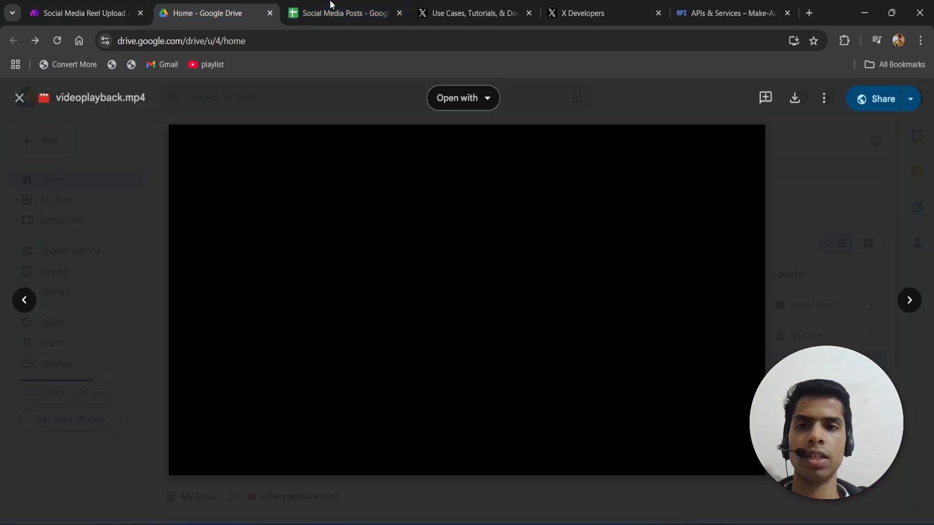
left_click(322, 11)
left_click(347, 192)
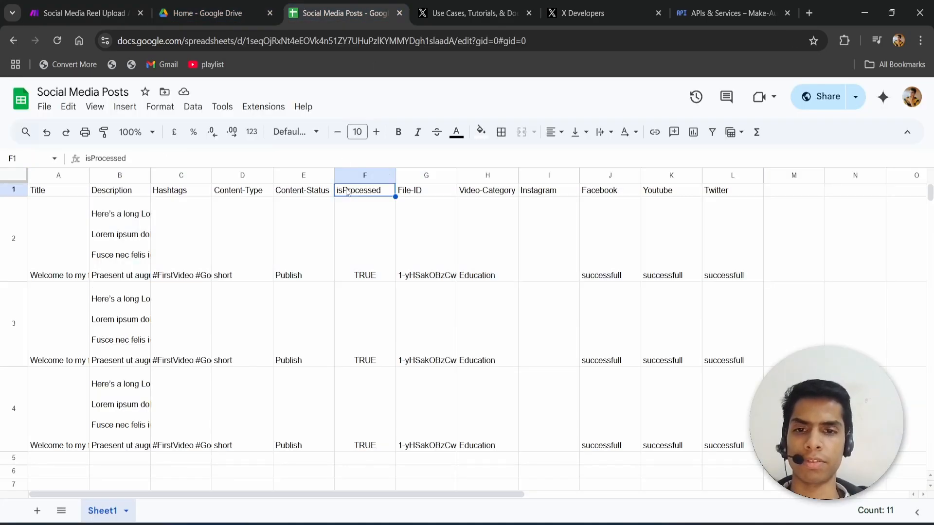
left_click(66, 7)
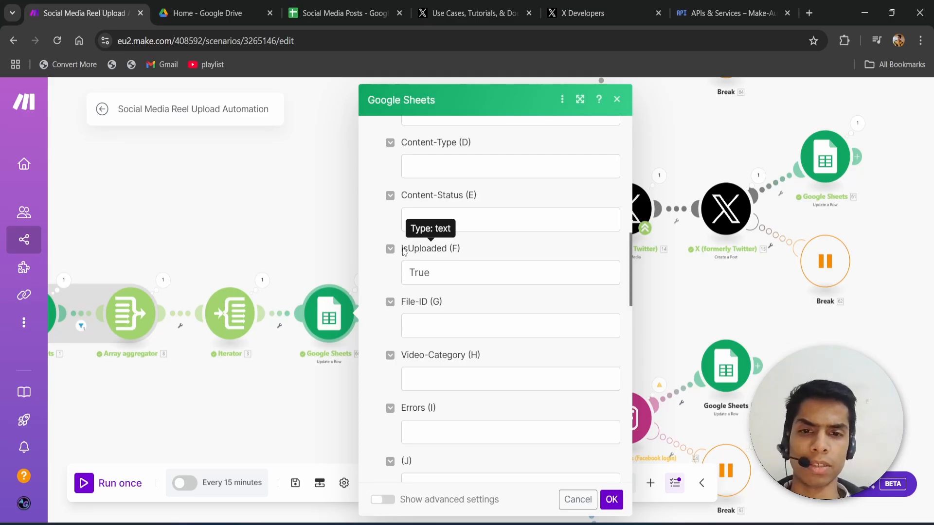
Check the IsUploaded (F) value and the remaining column fields, and confirm the Update a Row settings.
left_click(435, 271)
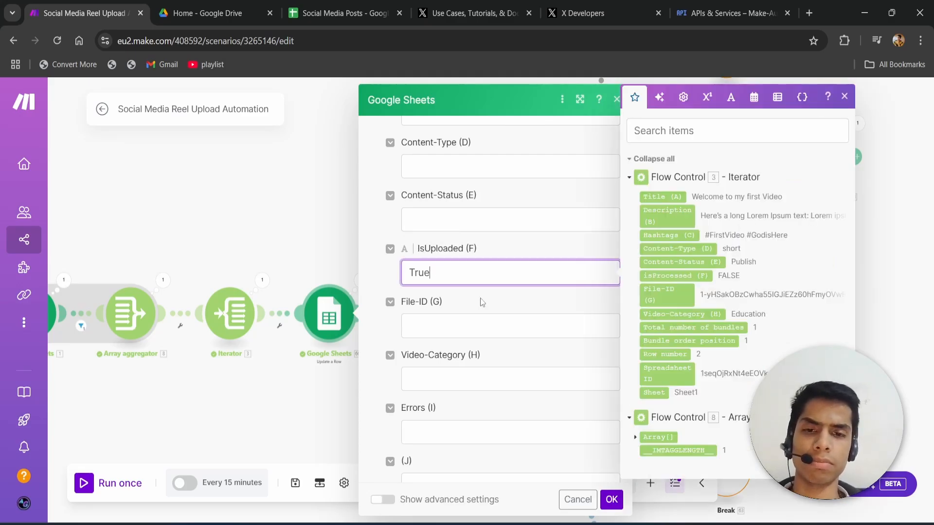
left_click(481, 302)
scroll(482, 302, "up", 1)
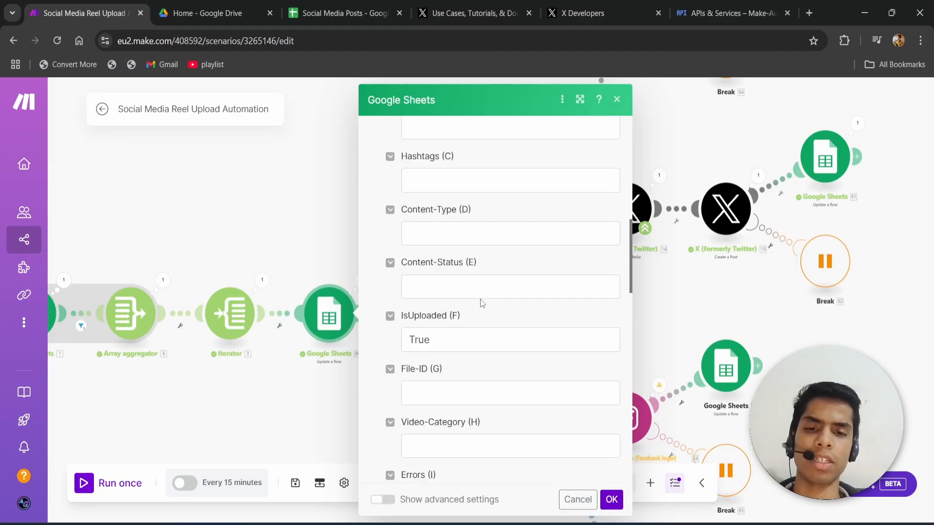
scroll(482, 302, "down", 15)
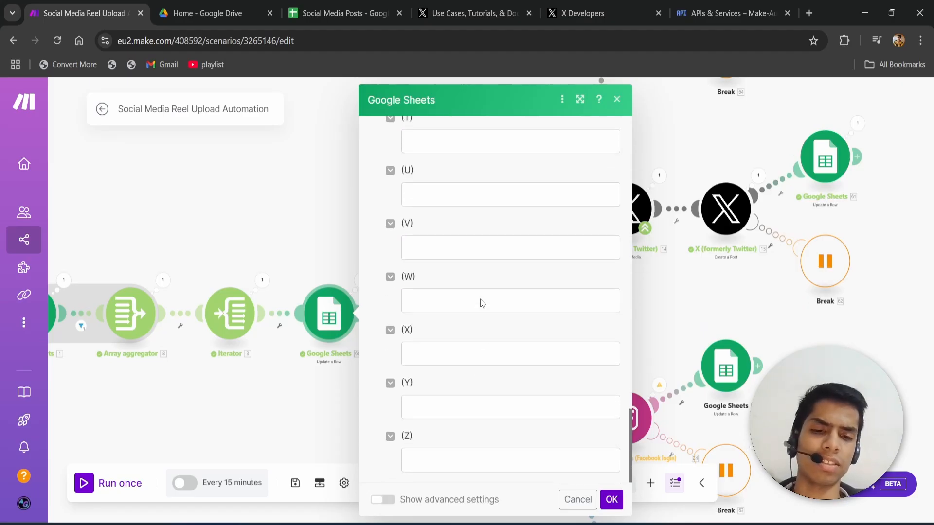
left_click(611, 499)
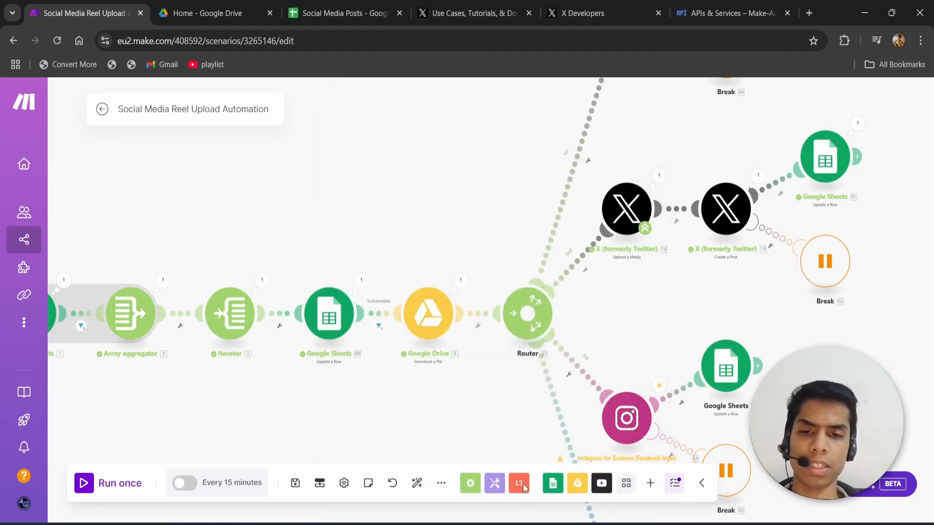
Open the Google Drive Download a File settings and compare its File ID with the File-ID cells in the Social Media Posts sheet.
left_click(436, 333)
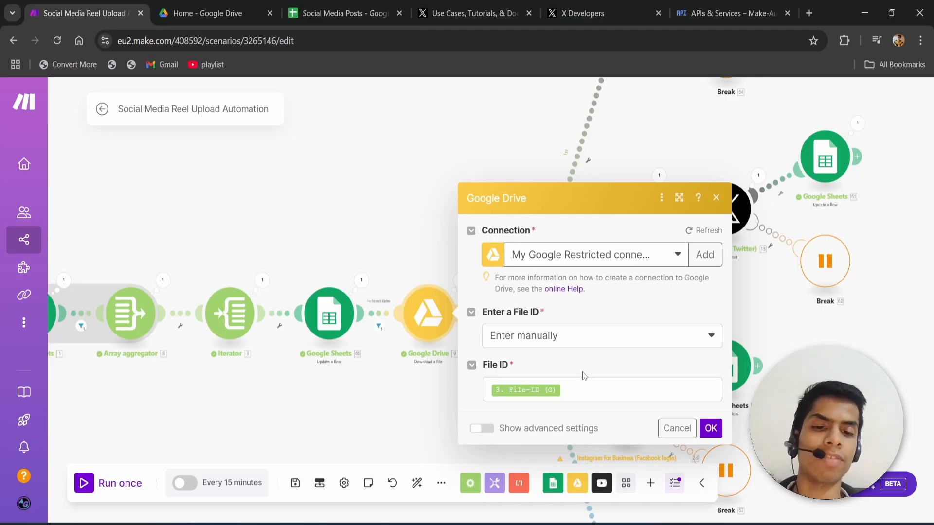
left_click(337, 8)
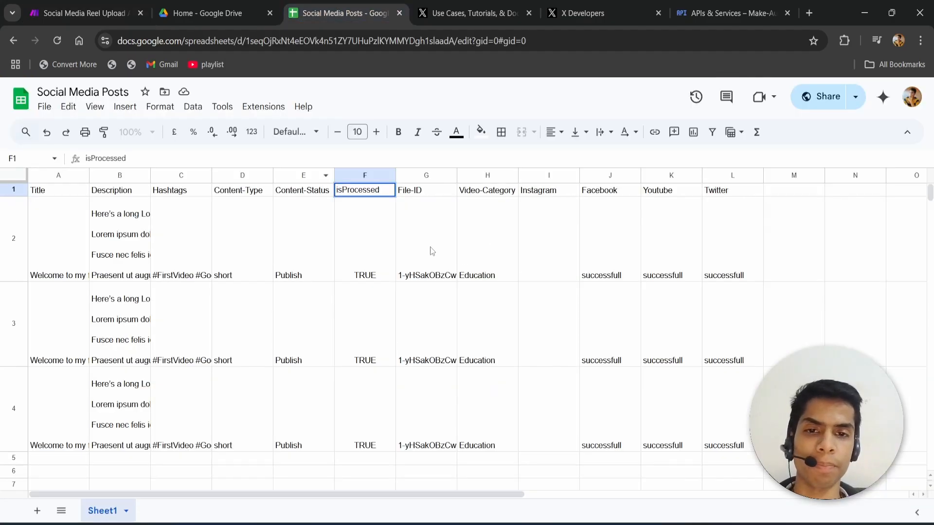
left_click_drag(431, 250, 442, 406)
left_click(443, 353)
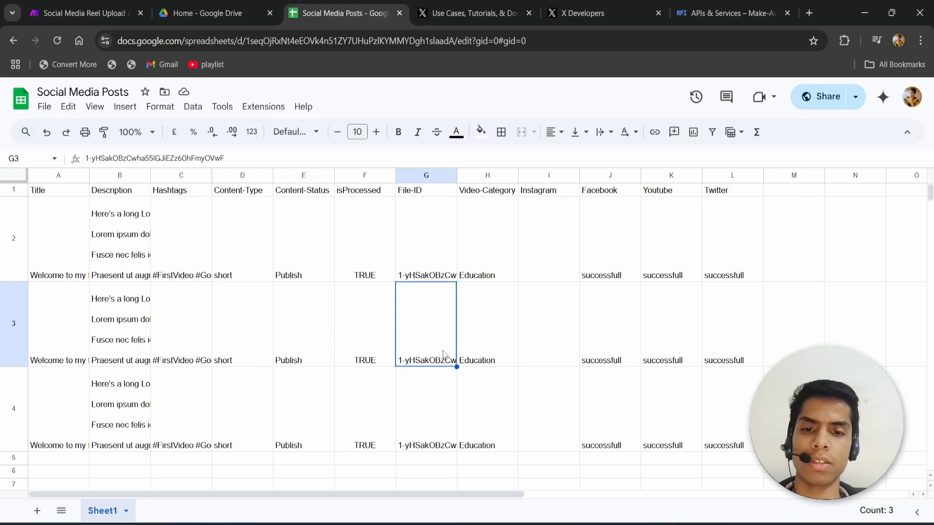
left_click(115, 7)
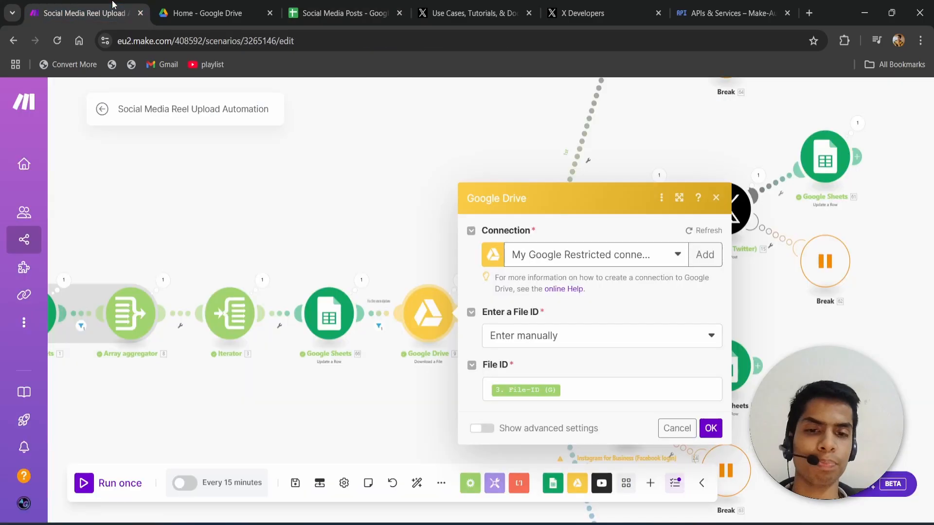
Inspect the File-ID (G) mapping from the Iterator in the Download a File settings and close them without changes.
left_click(579, 392)
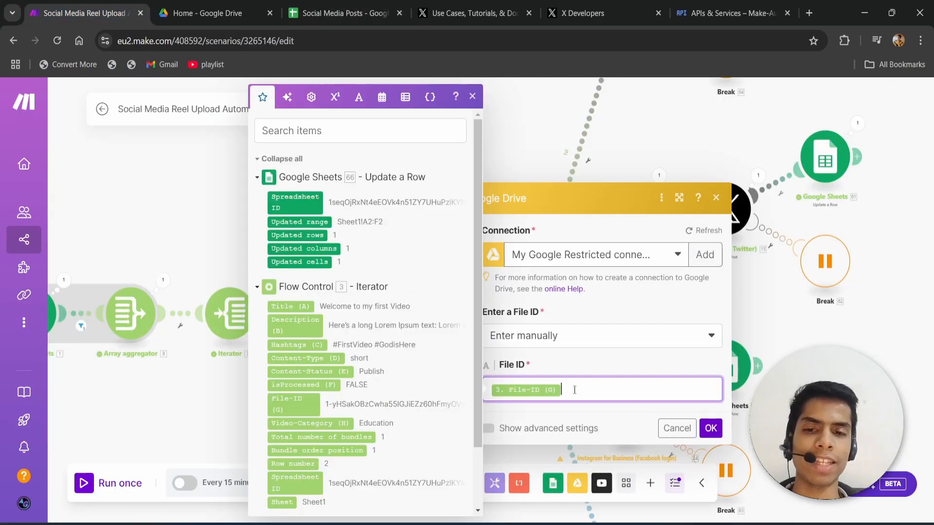
left_click(603, 367)
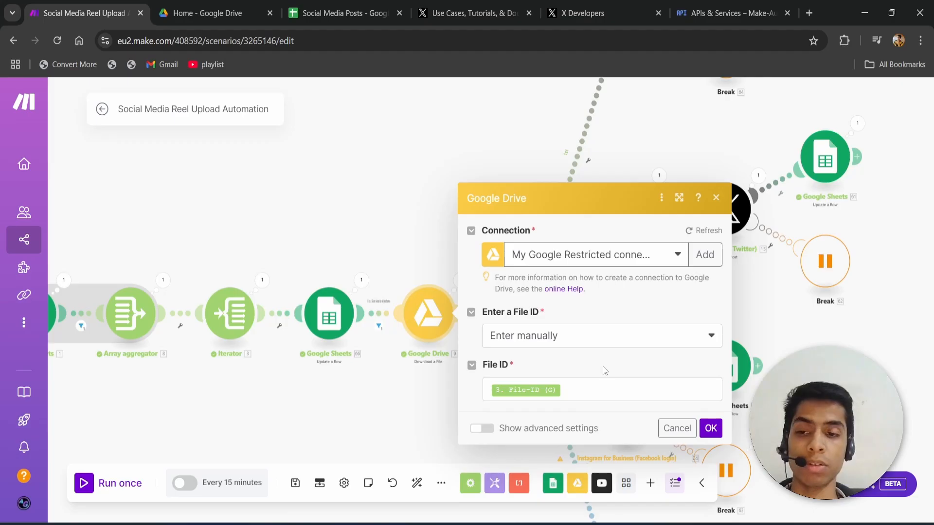
left_click(579, 390)
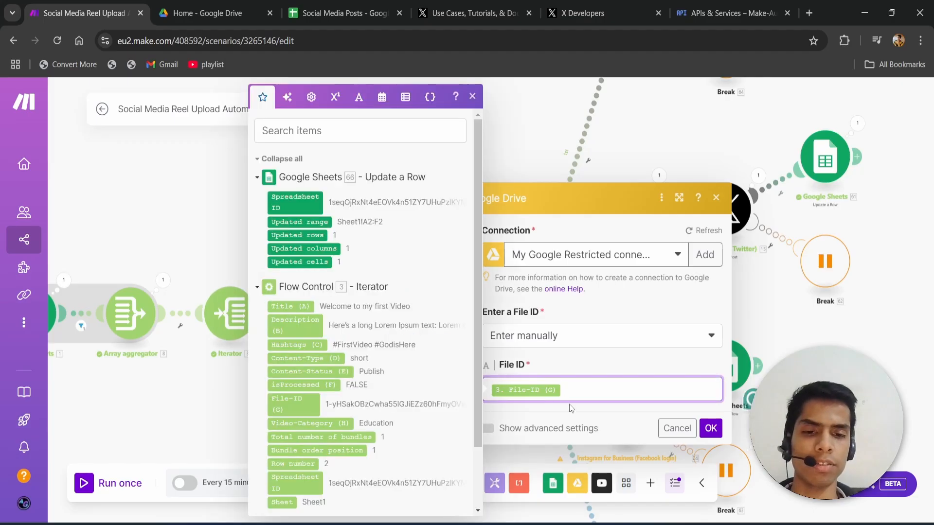
left_click(572, 410)
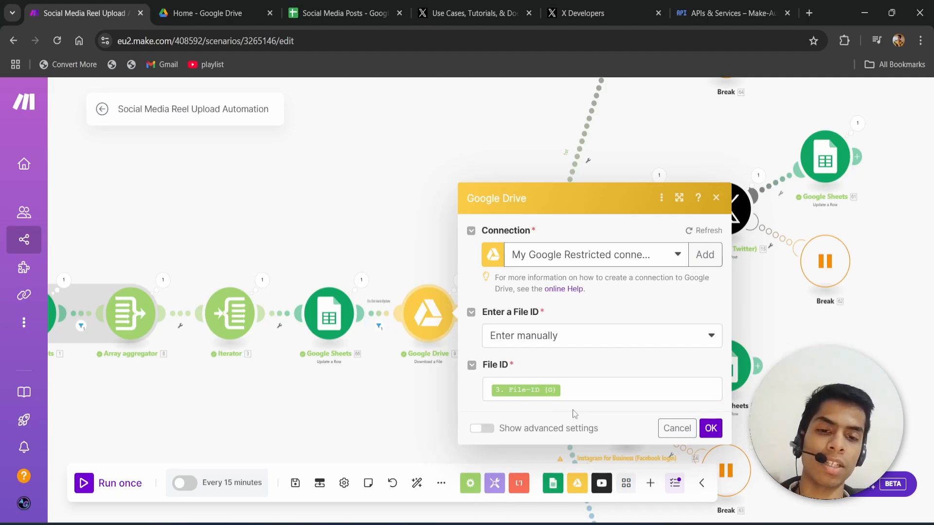
left_click(667, 428)
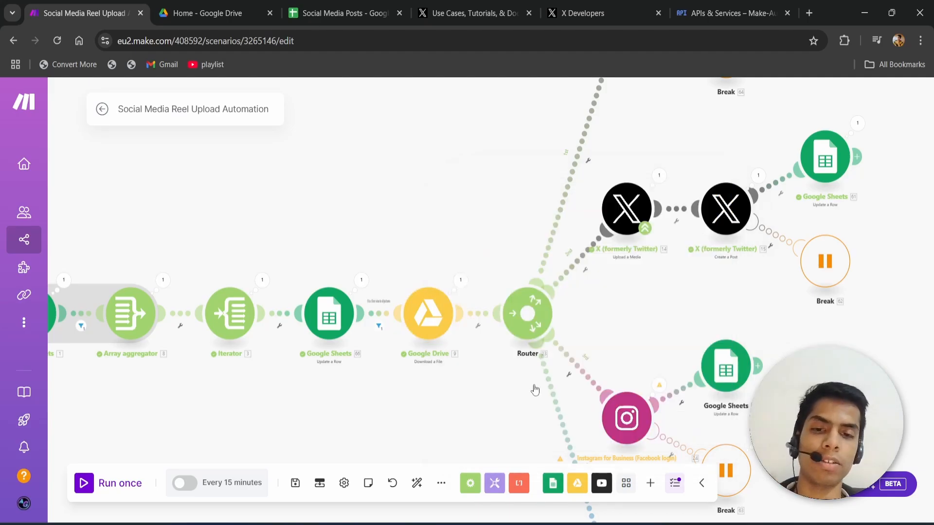
Examine the Google Drive module's run output, expanding the Data entry to view the downloaded video's binary buffer.
left_click(460, 279)
scroll(602, 366, "down", 15)
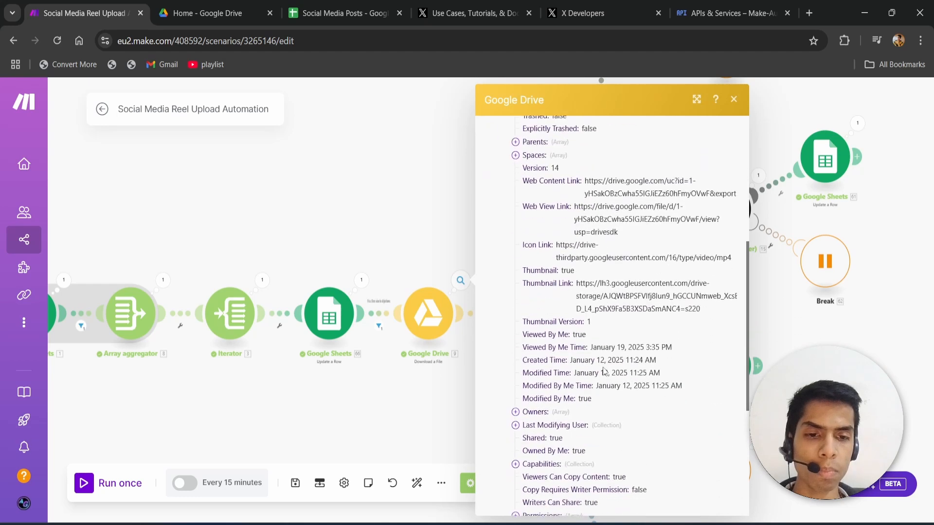
left_click(531, 449)
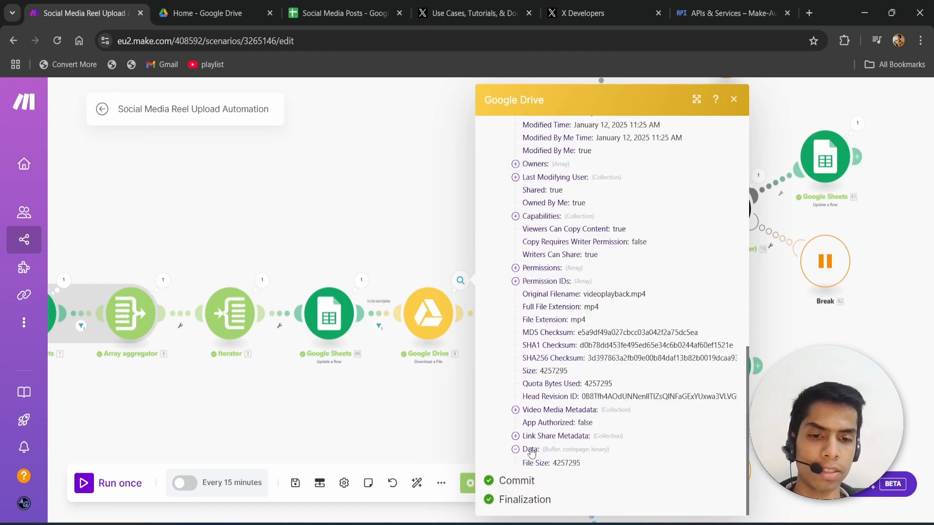
scroll(540, 389, "down", 3)
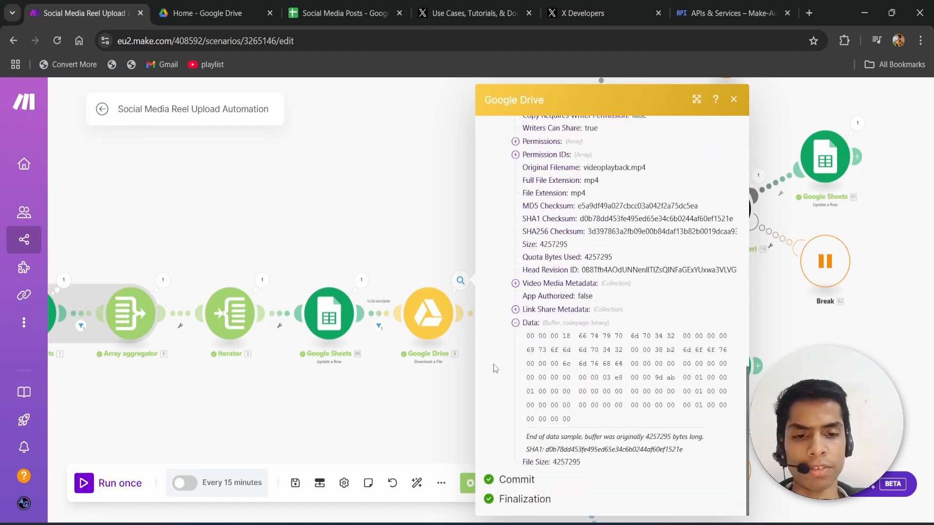
left_click_drag(691, 451, 521, 343)
left_click(643, 453)
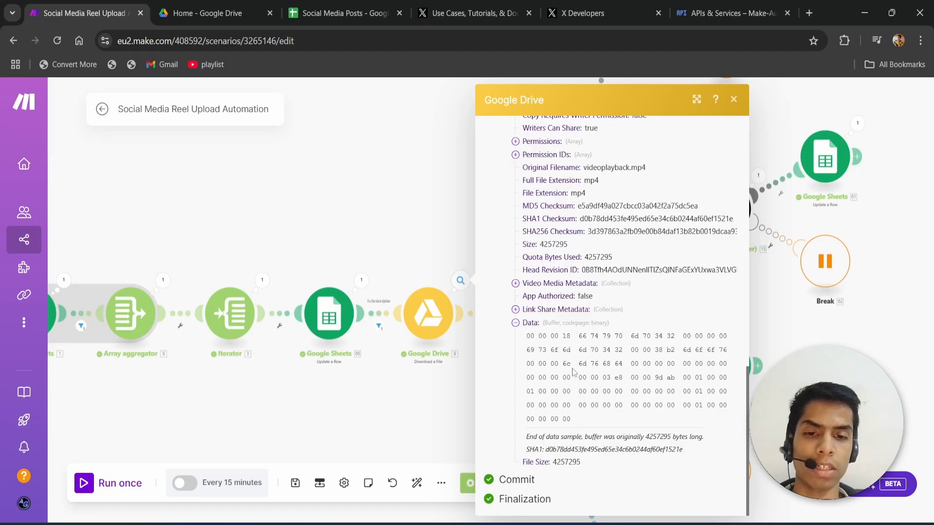
left_click(451, 377)
Close the Google Drive output and examine the Router's four branches in order: YouTube, X, Instagram and Facebook Pages.
left_click_drag(504, 357, 431, 413)
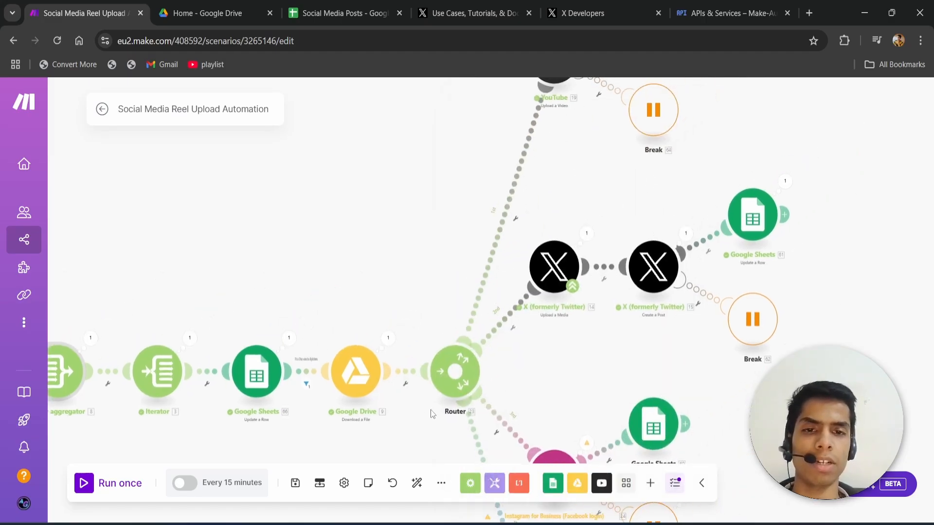
scroll(559, 369, "down", 5)
scroll(559, 369, "up", 4)
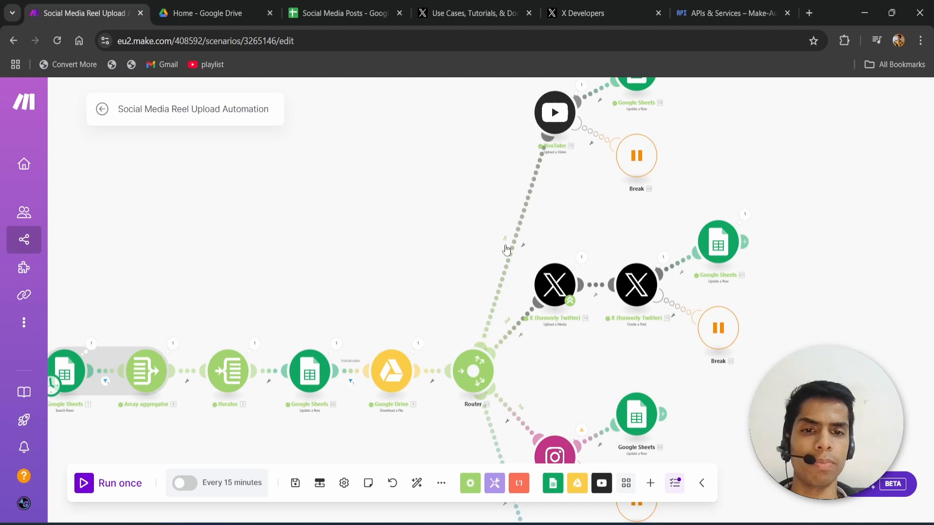
scroll(504, 246, "up", 4)
scroll(504, 246, "up", 1)
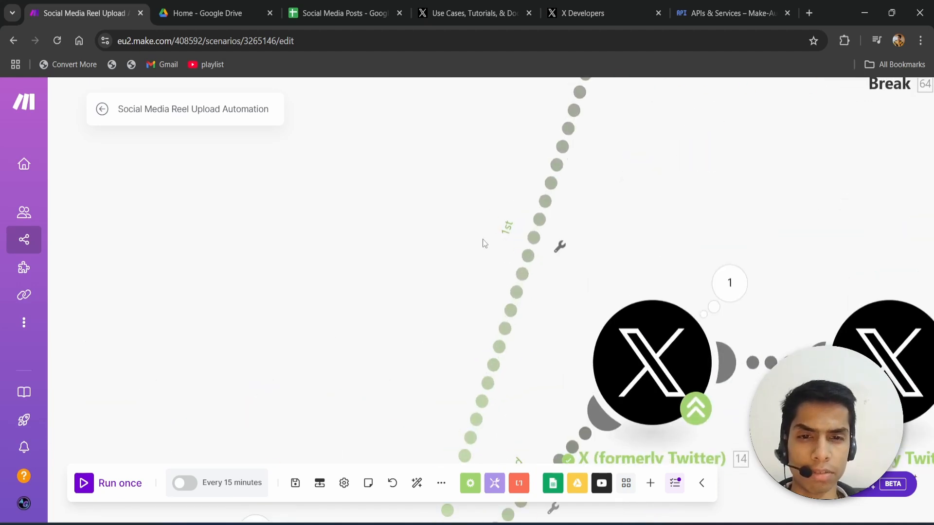
scroll(500, 275, "down", 1)
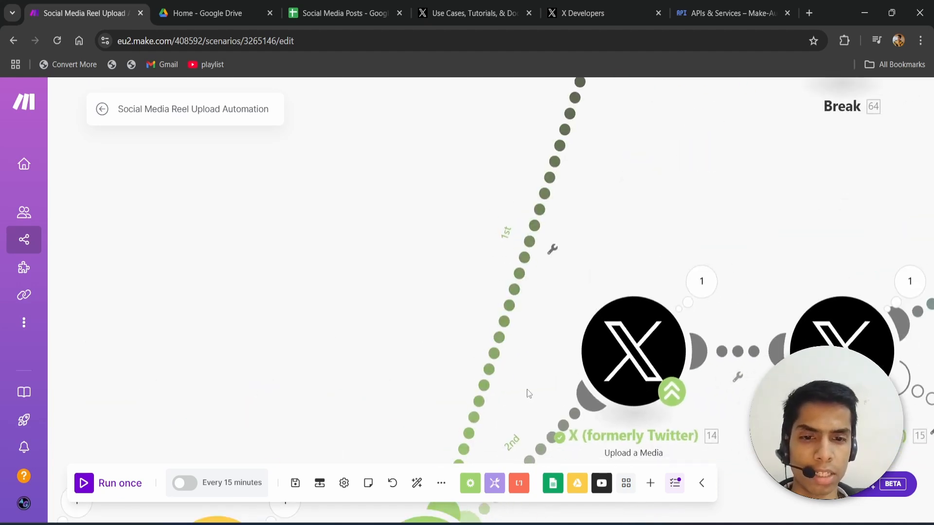
left_click_drag(526, 389, 478, 207)
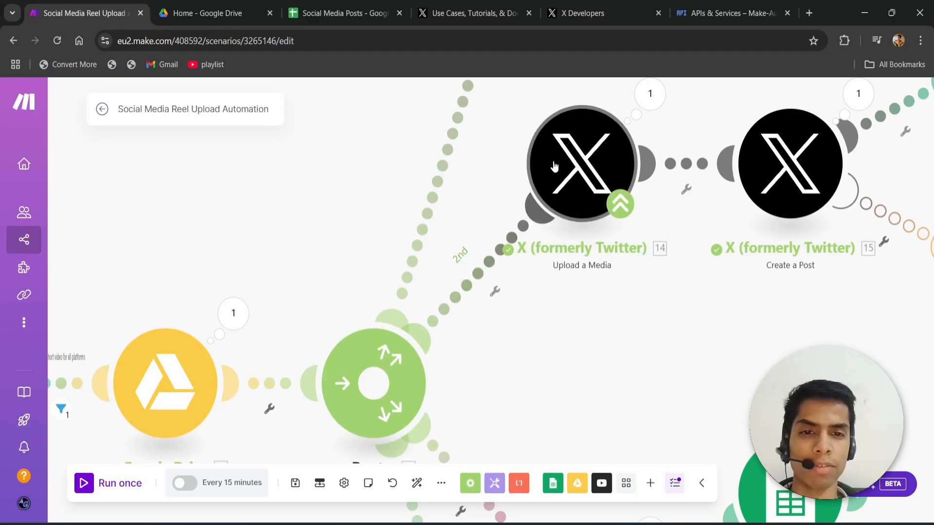
left_click_drag(559, 399, 551, 156)
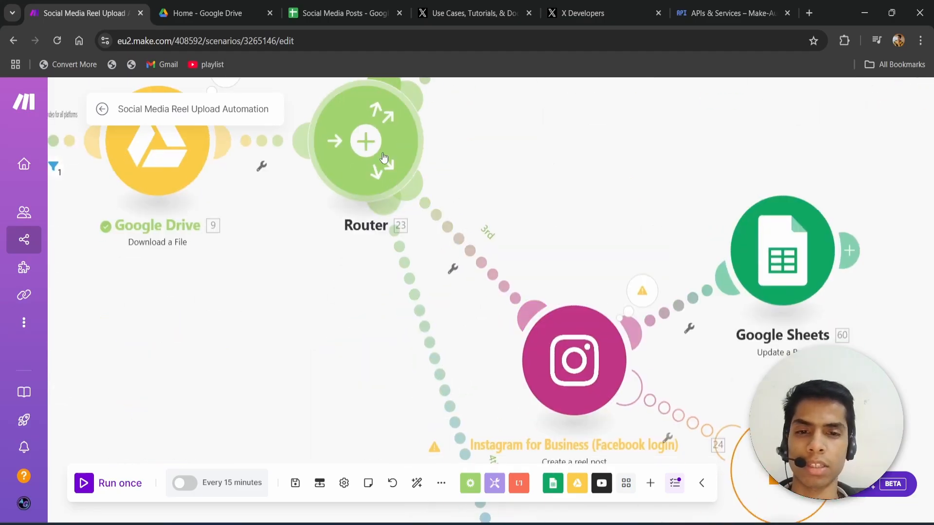
left_click_drag(570, 358, 453, 118)
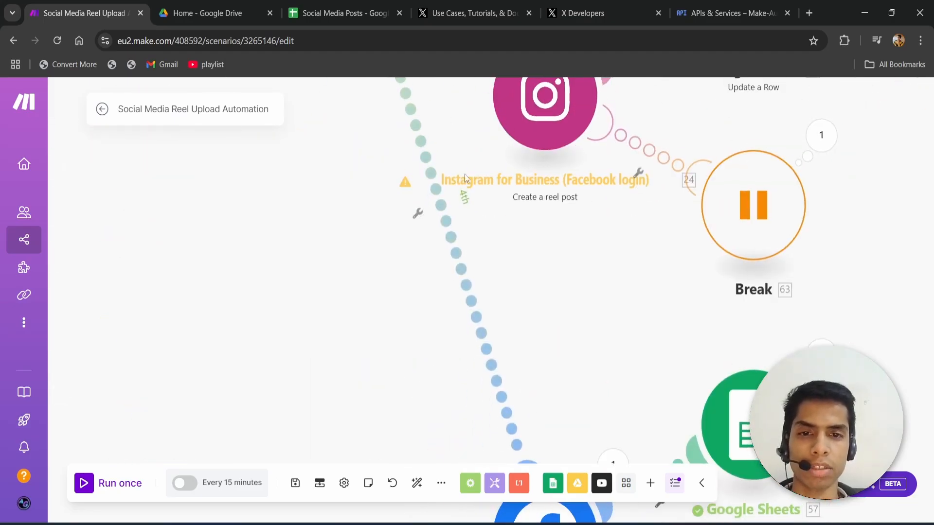
scroll(465, 179, "up", 1)
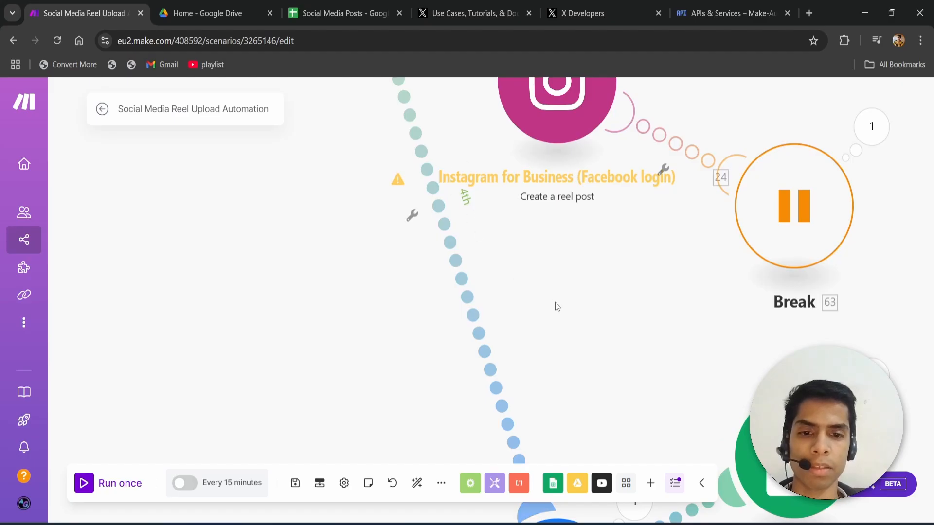
scroll(525, 272, "down", 3)
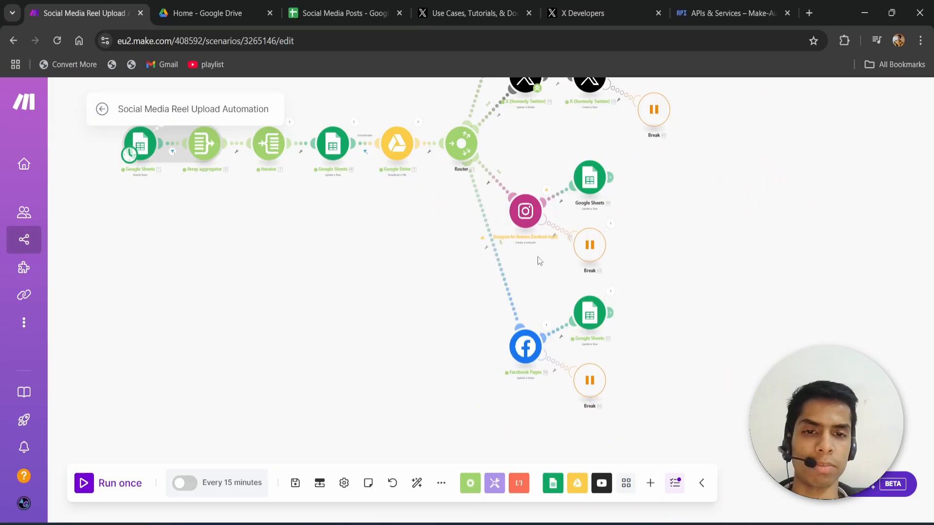
Open the YouTube Upload a Video settings and inspect the Title field's mapping and its appended #shorts text.
left_click_drag(538, 257, 558, 436)
left_click_drag(557, 208, 580, 437)
scroll(580, 437, "up", 3)
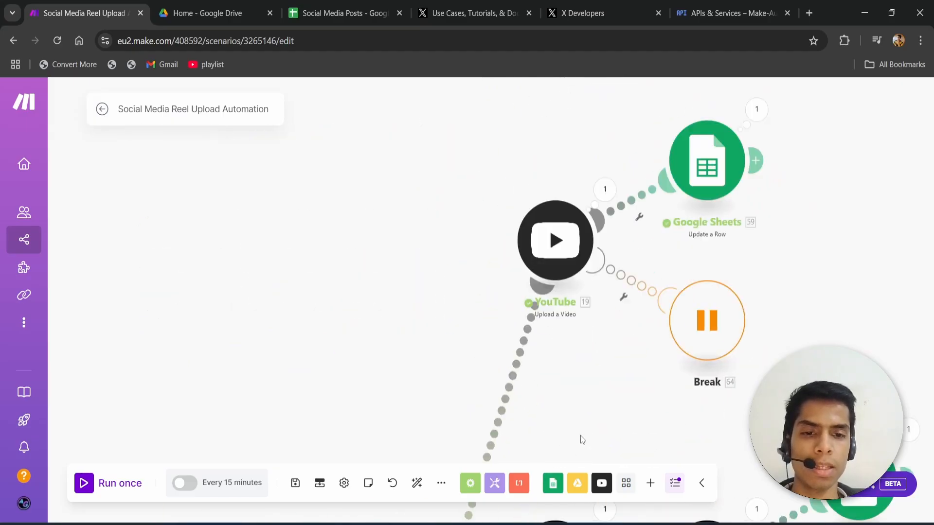
left_click(563, 252)
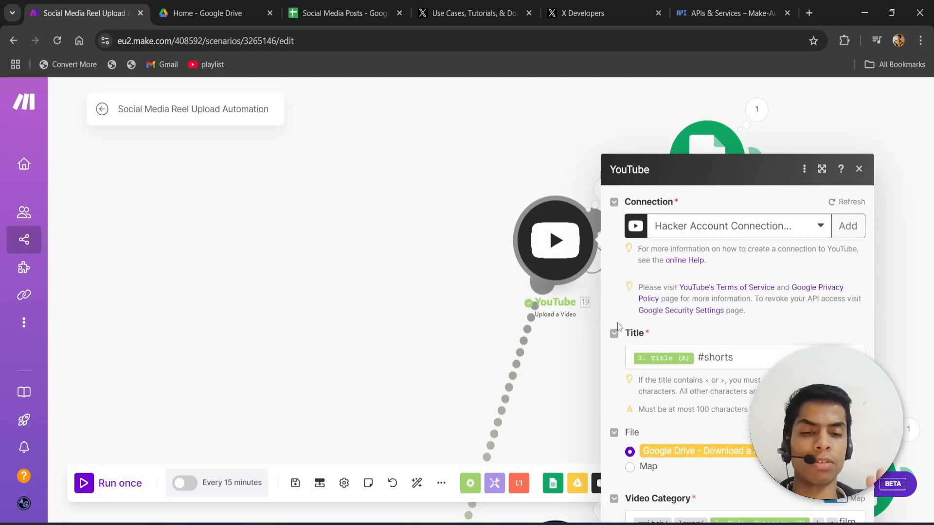
scroll(664, 351, "down", 2)
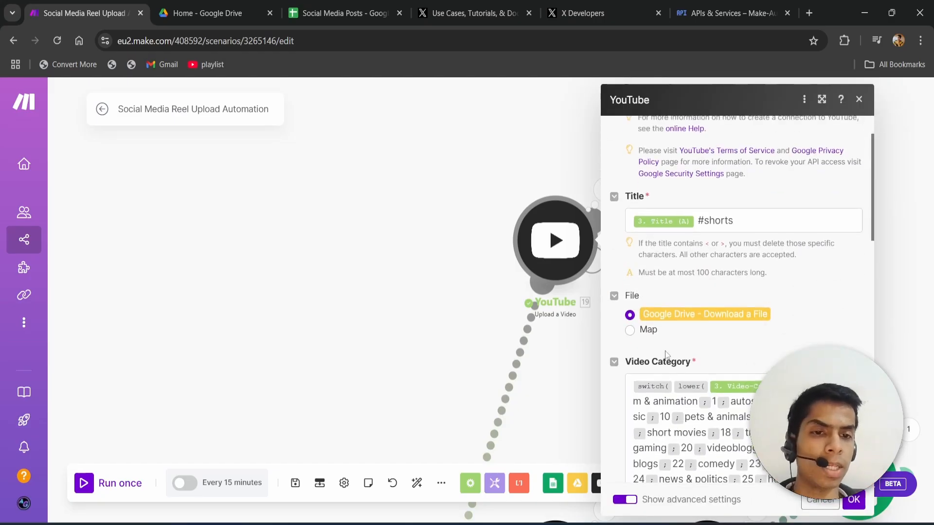
scroll(664, 351, "up", 2)
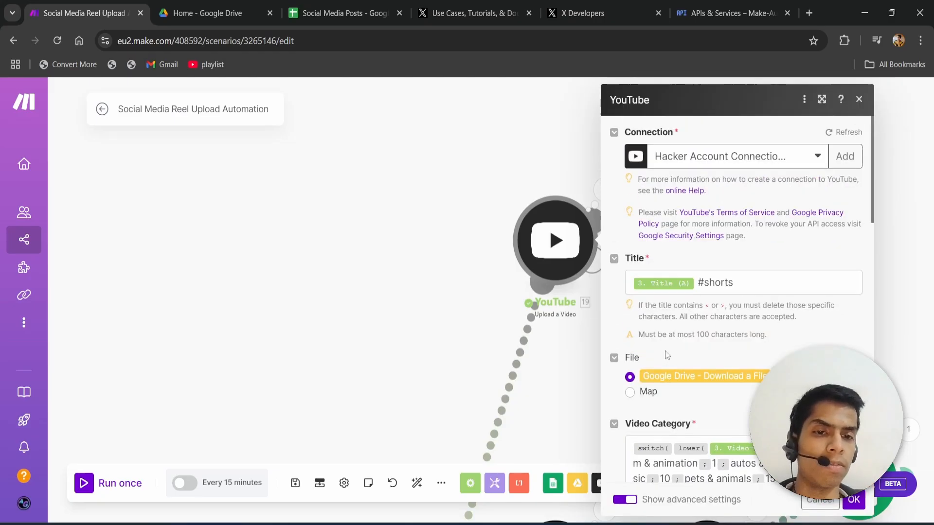
left_click(697, 286)
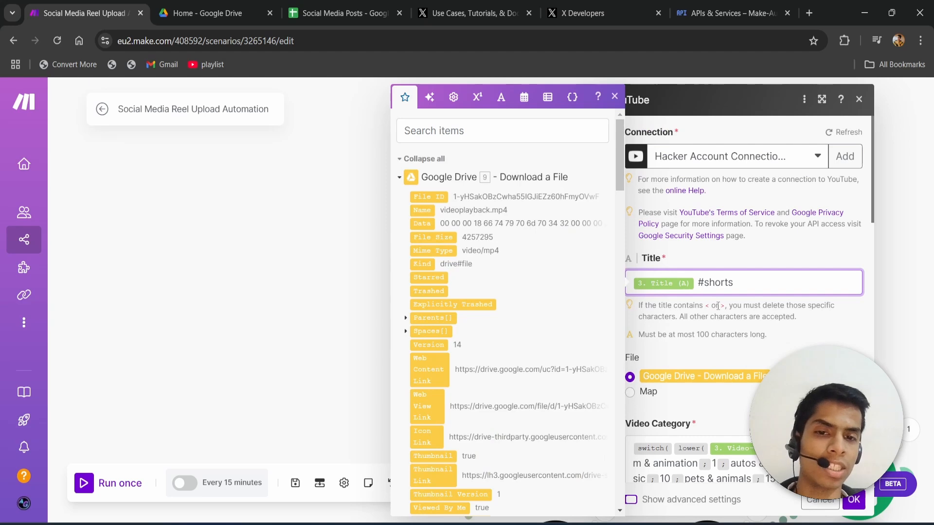
left_click(718, 305)
left_click(741, 286)
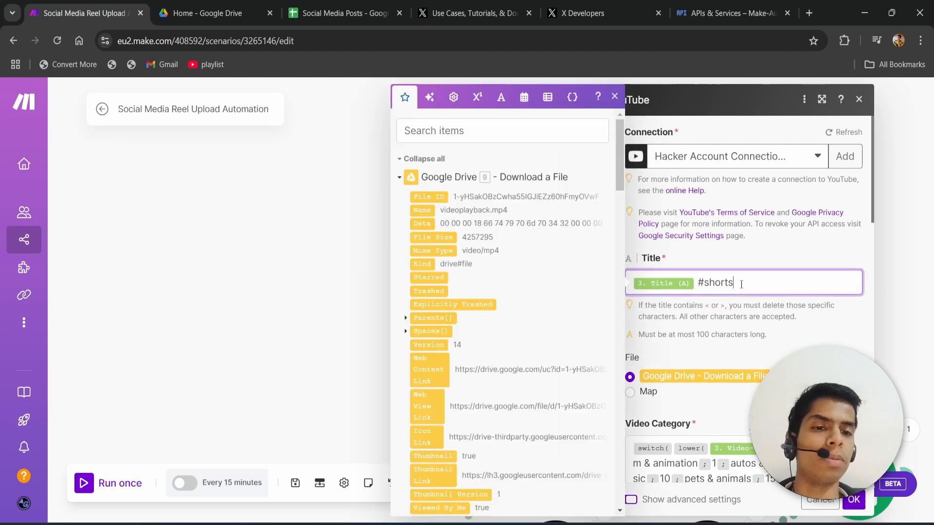
double_click(741, 286)
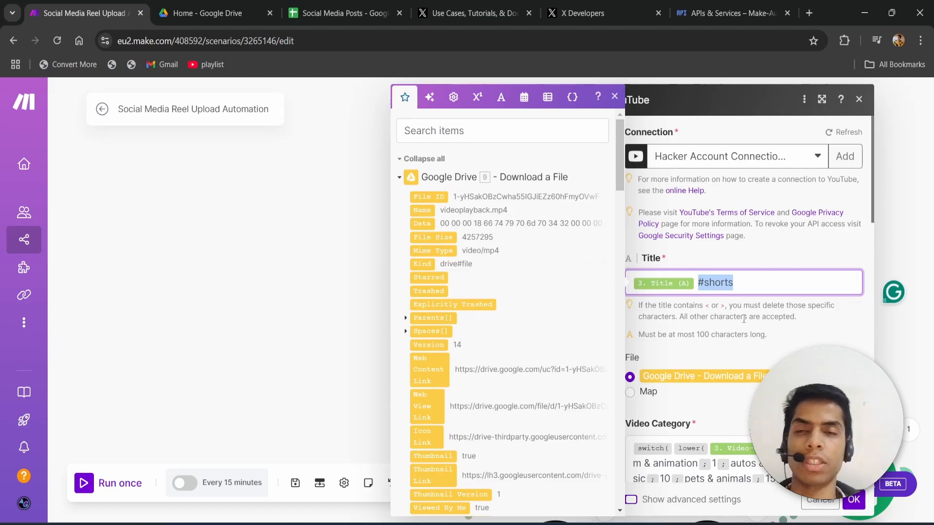
Inspect the Video Category formula that switches the lowercase Video-Category (H) value to a YouTube category ID.
scroll(743, 318, "down", 10)
scroll(752, 340, "up", 6)
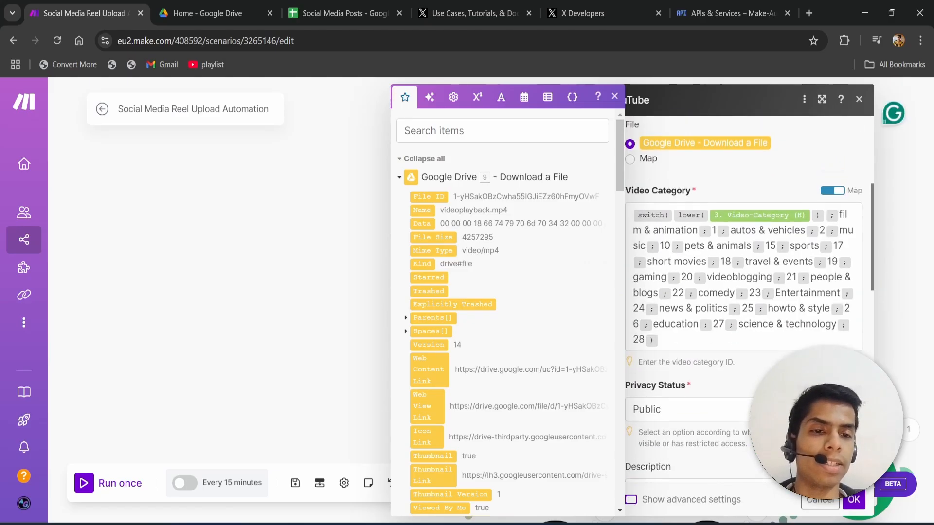
left_click(756, 388)
left_click(708, 361)
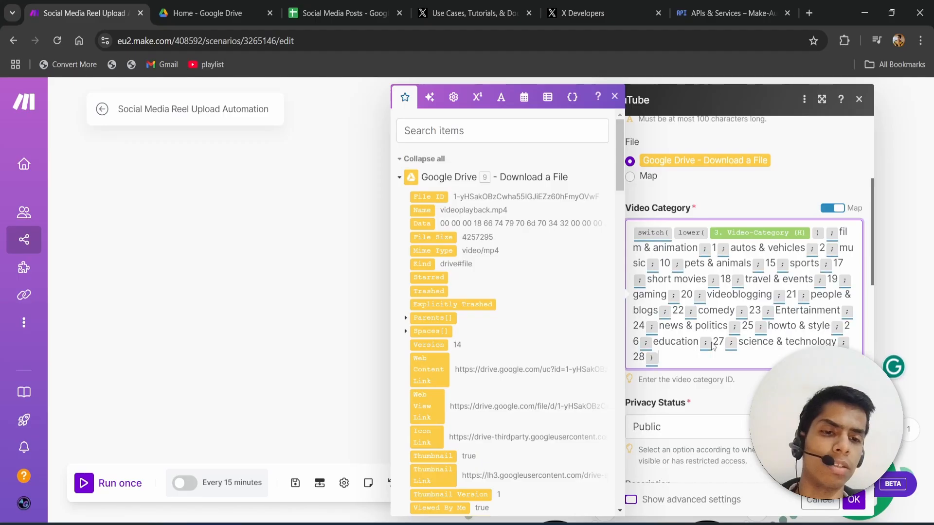
left_click(726, 374)
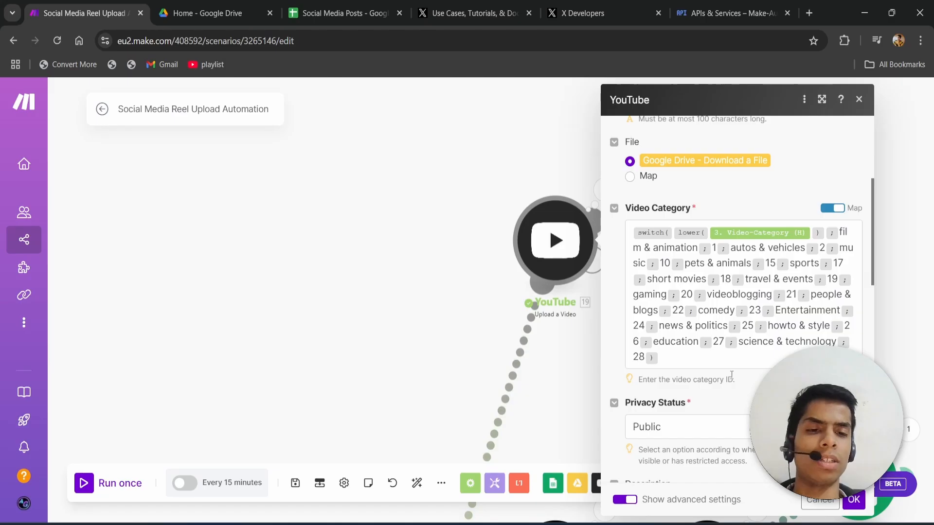
Review the YouTube module's Privacy Status, Description mapping and made-for-kids setting.
scroll(731, 375, "down", 4)
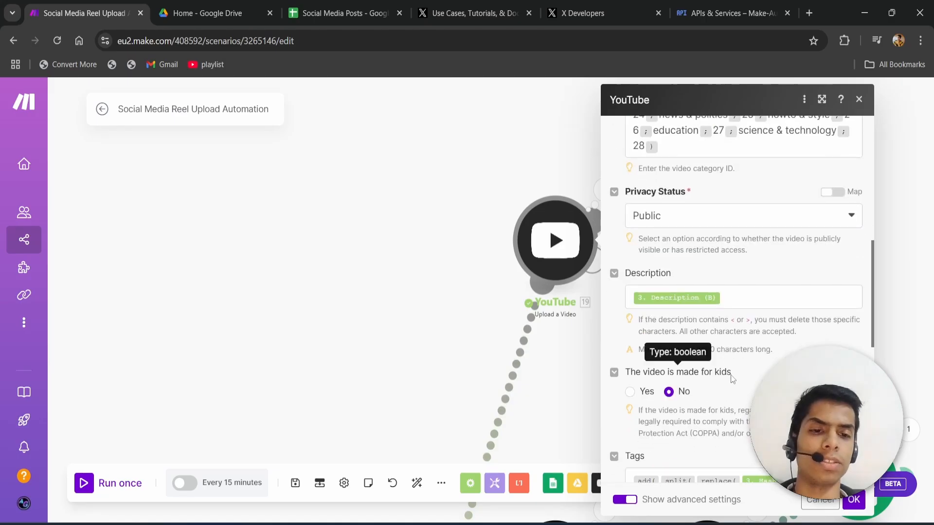
left_click(744, 335)
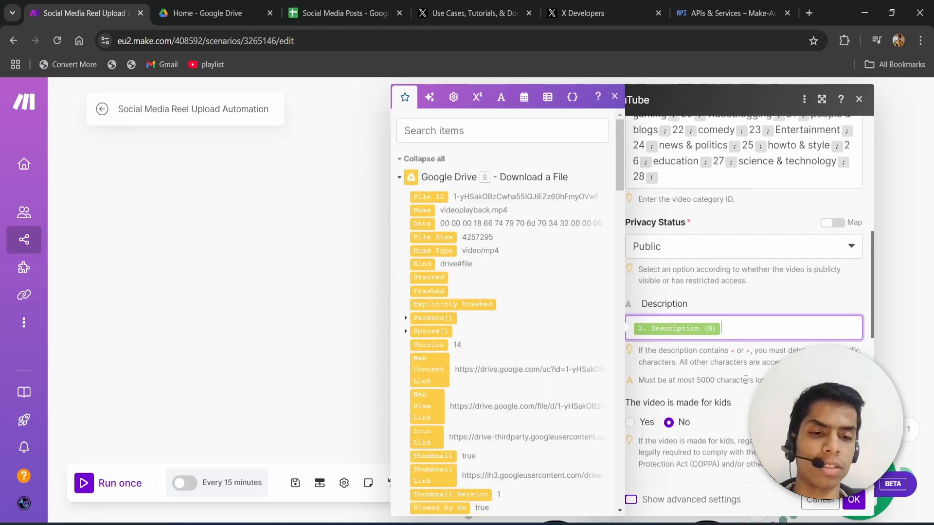
left_click(610, 351)
scroll(610, 351, "down", 2)
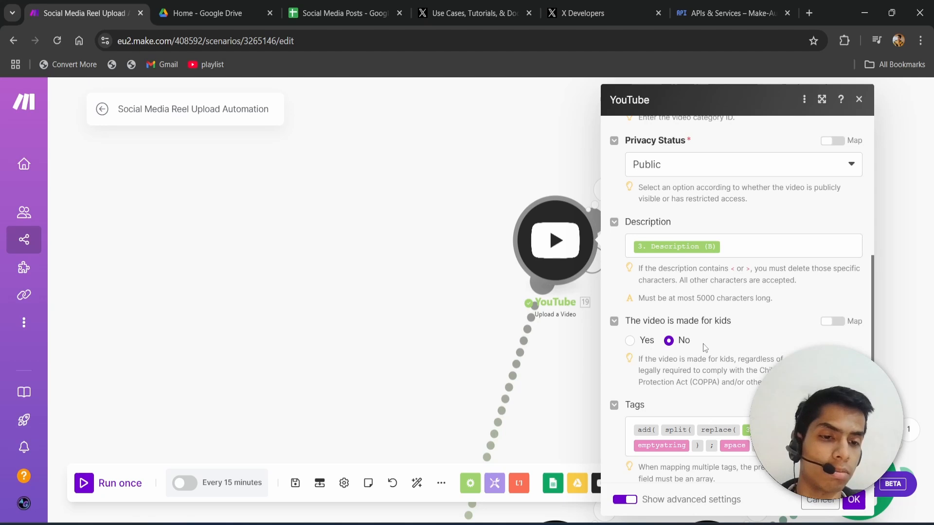
scroll(703, 346, "down", 2)
scroll(703, 346, "up", 1)
scroll(702, 343, "up", 1)
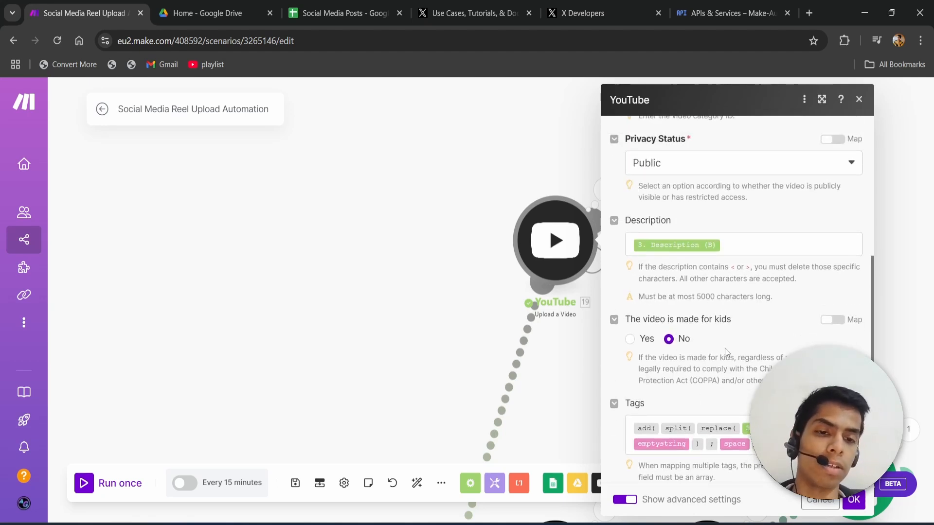
Examine the Tags formula that strips # from Hashtags (C), splits them by space and adds shorts.
scroll(725, 348, "down", 3)
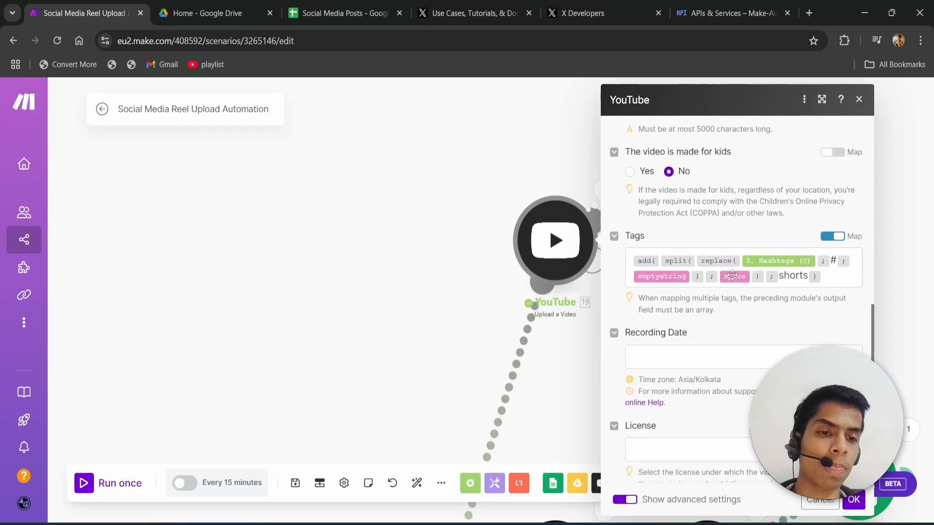
left_click(840, 284)
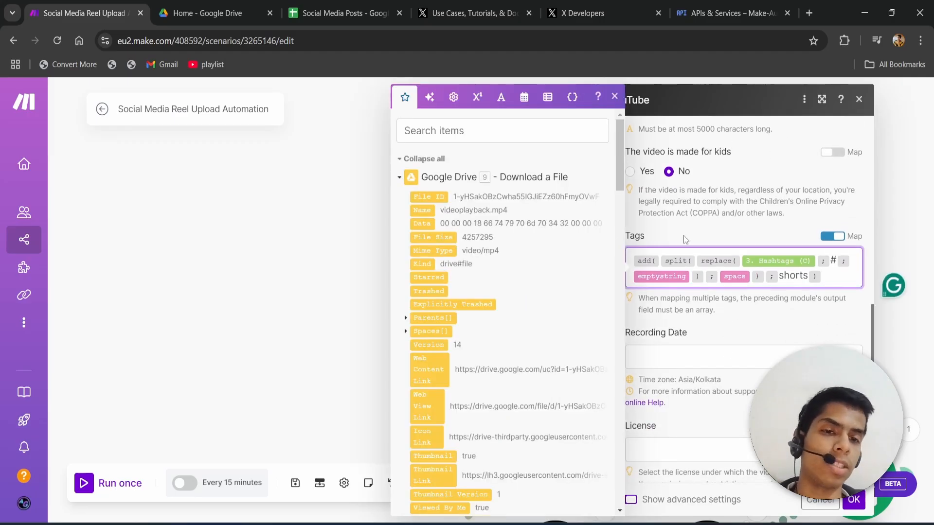
left_click(697, 328)
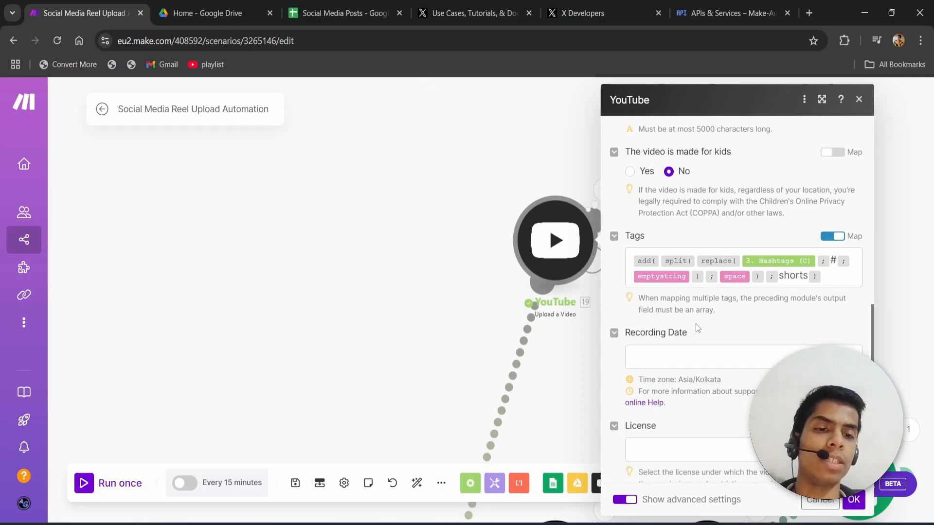
left_click(830, 276)
left_click(791, 311)
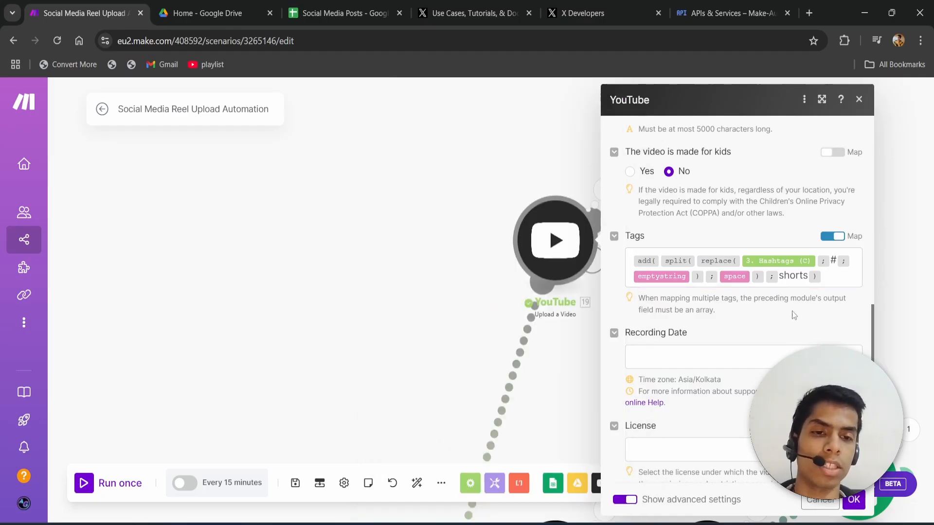
Review the License, Allow Embedding and Notify Subscribers options, and confirm the YouTube module settings without changes.
scroll(791, 311, "down", 5)
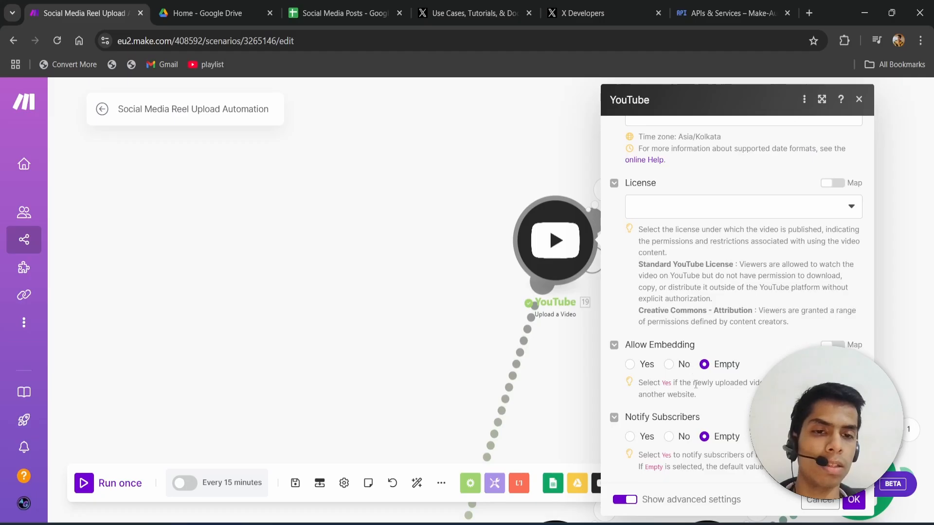
scroll(695, 384, "up", 10)
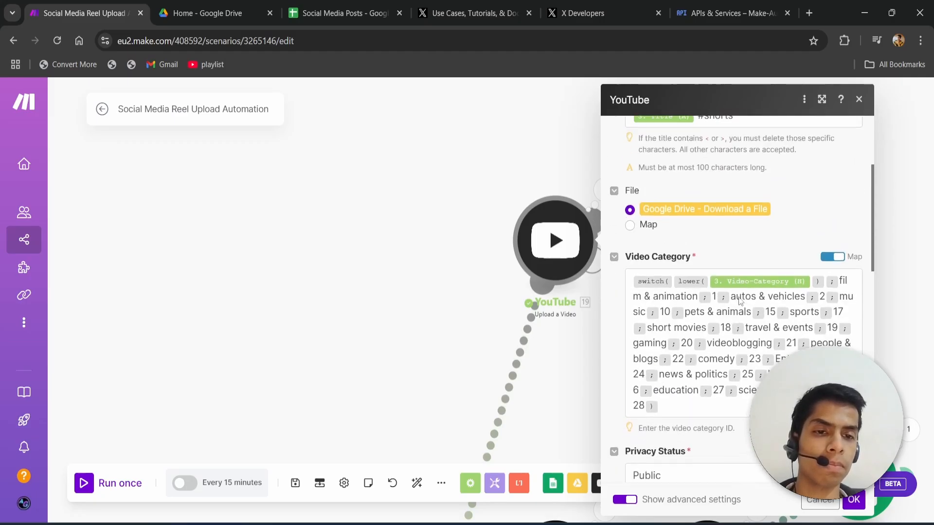
left_click(854, 499)
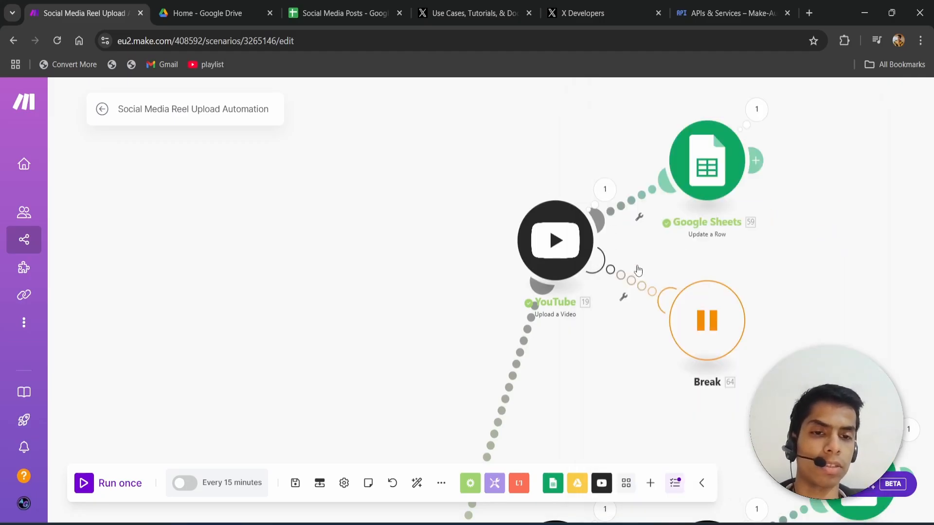
View the YouTube module's run output, expand the Status collection to check Upload Status, and close the output.
left_click_drag(696, 254, 520, 334)
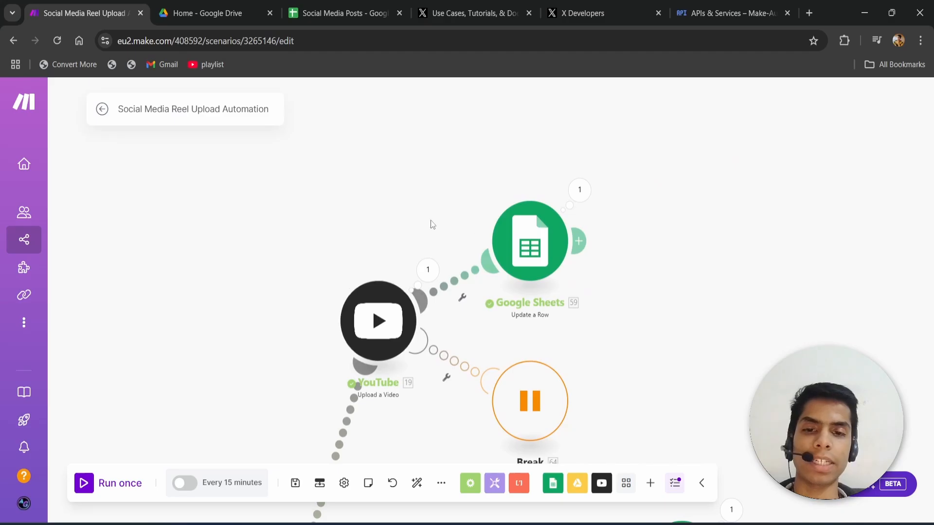
left_click(428, 269)
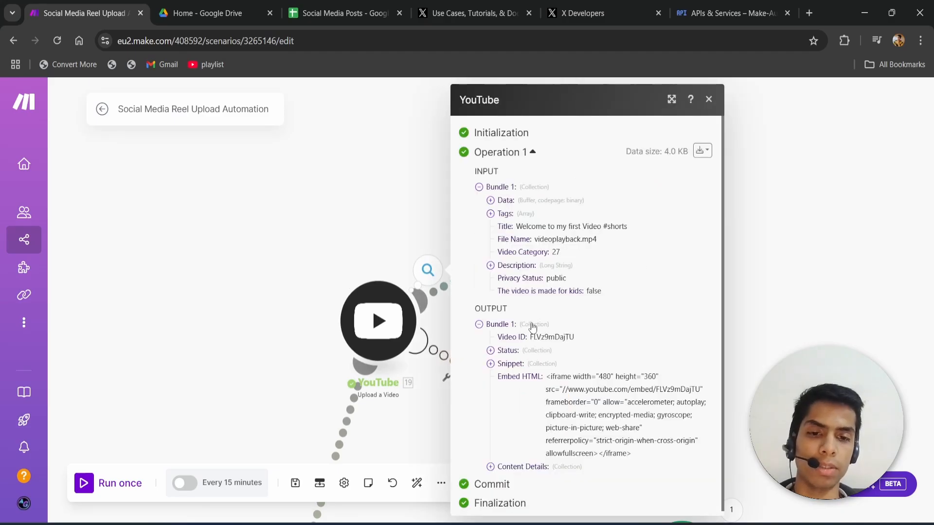
left_click(503, 352)
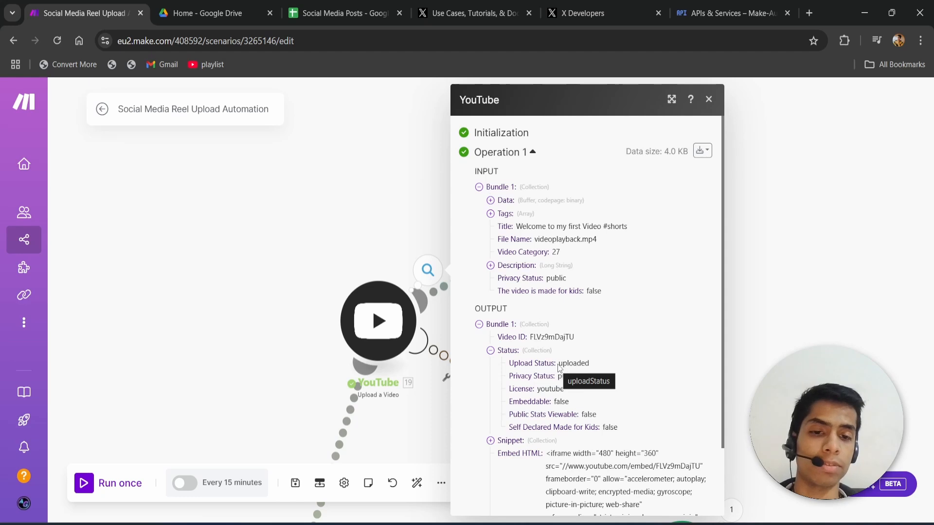
double_click(567, 363)
left_click(721, 334)
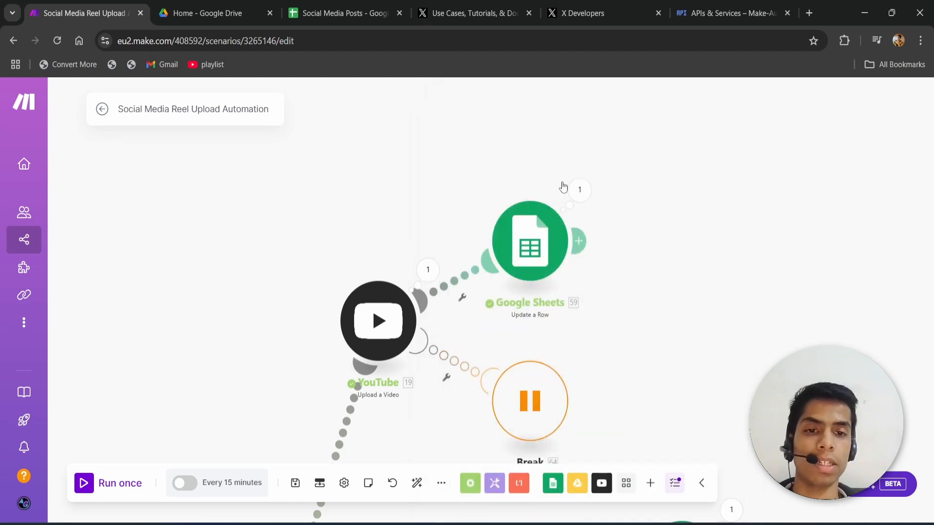
View the run output of YouTube's Update a Row module, and check row 2 of the Youtube column in the Social Media Posts sheet.
left_click(583, 192)
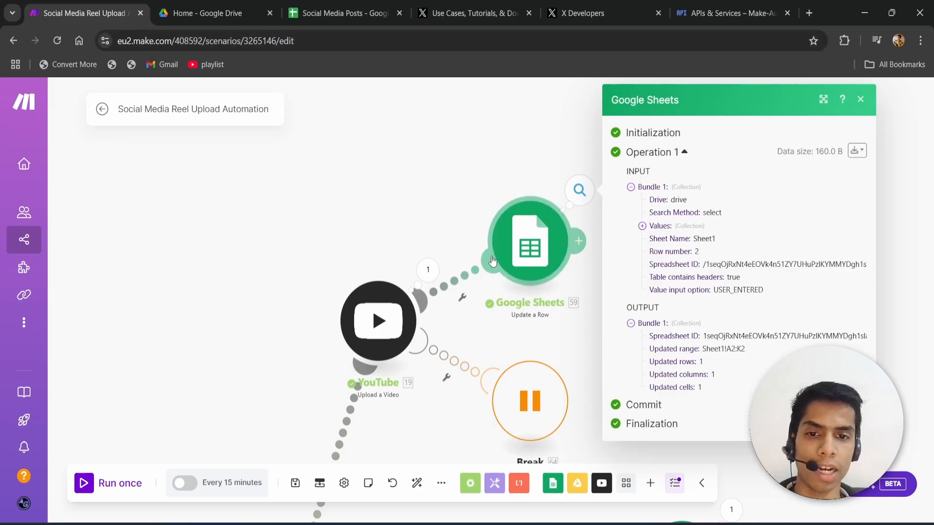
left_click(315, 261)
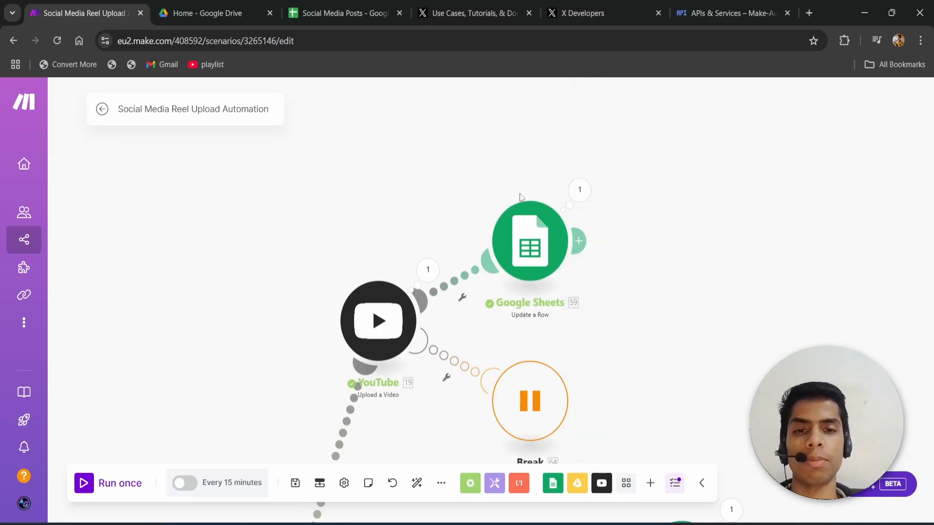
left_click(339, 6)
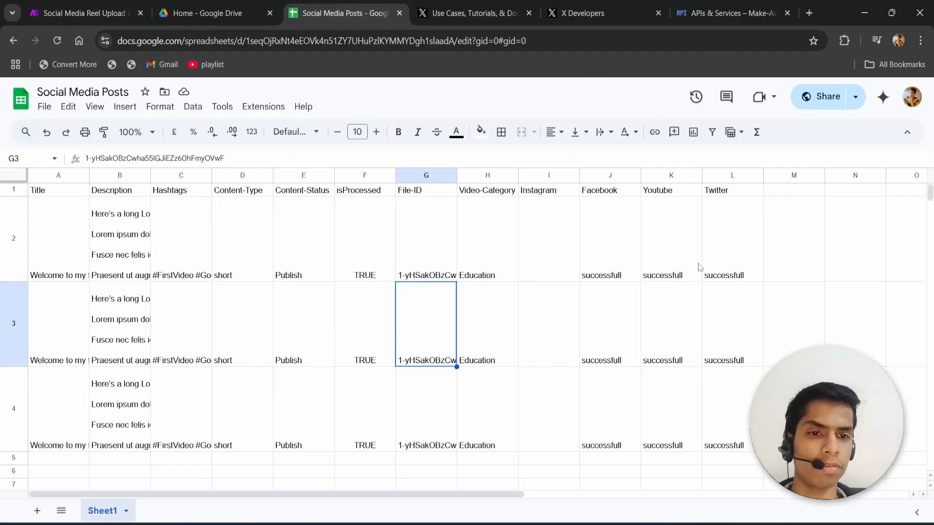
left_click(668, 228)
double_click(668, 227)
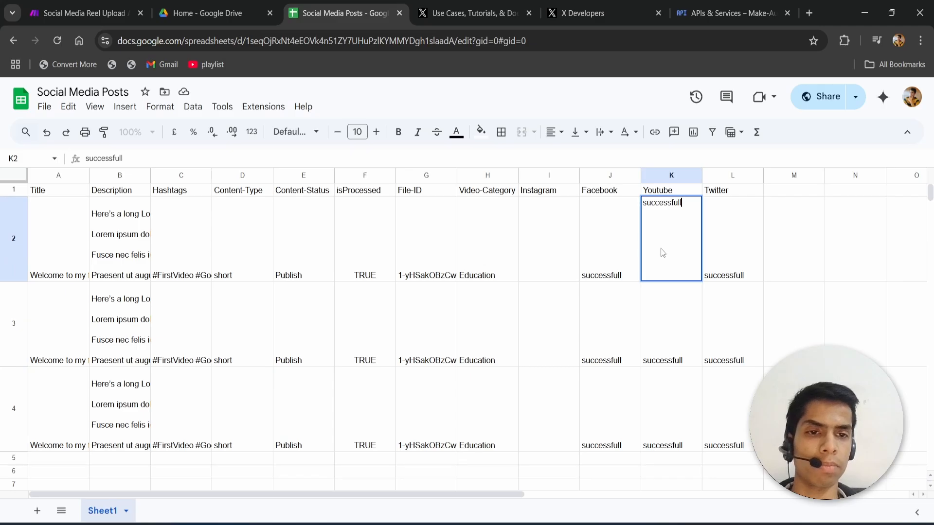
key("Return")
left_click_drag(670, 263, 661, 195)
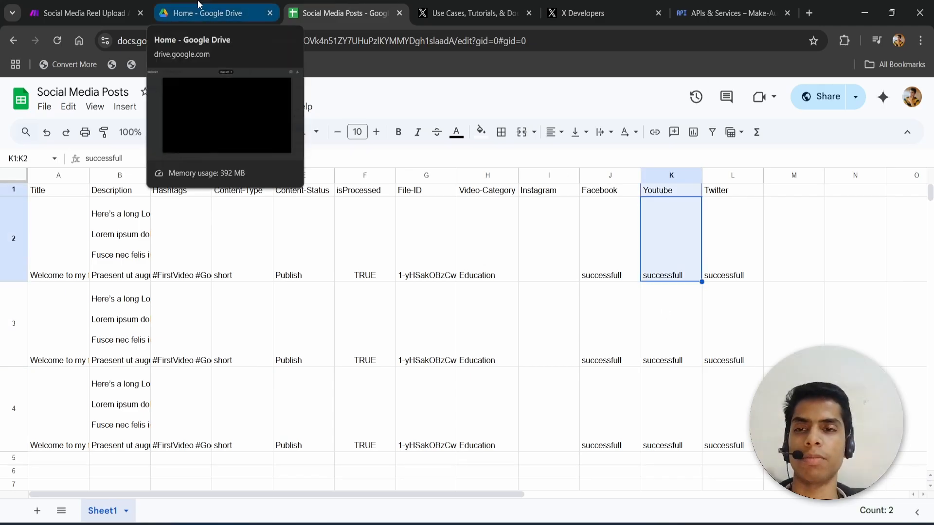
Return to the Make scenario and review the connection, upload type and file source of X's Upload a Media module, and close its settings.
left_click(97, 4)
scroll(353, 237, "down", 5)
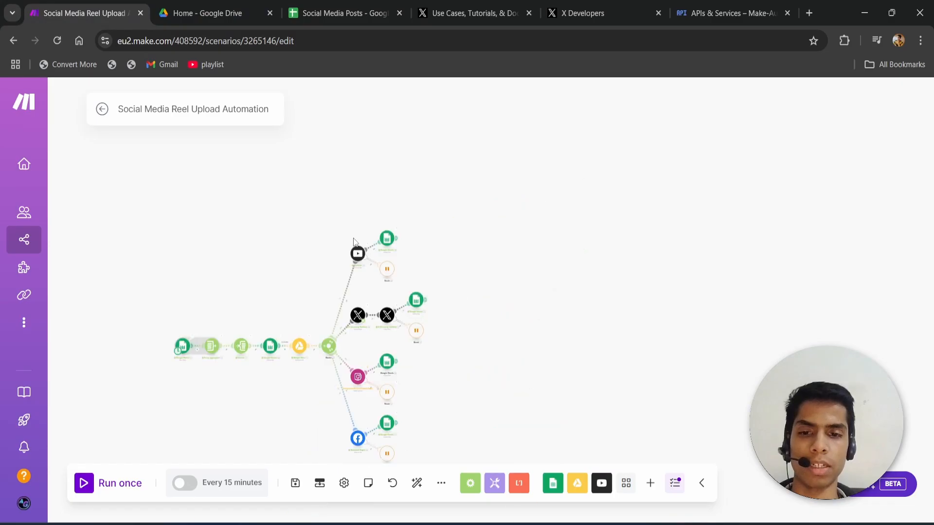
scroll(325, 310, "up", 5)
scroll(516, 294, "down", 3)
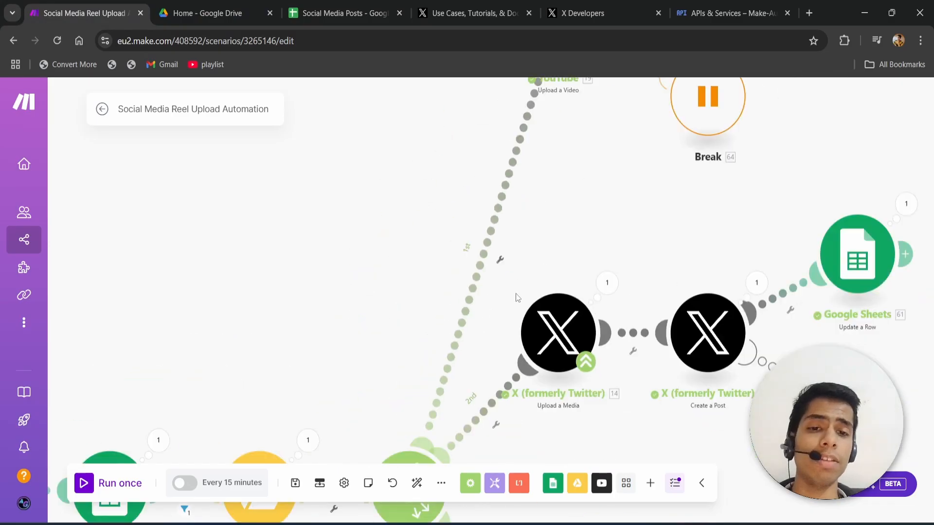
left_click_drag(631, 424, 542, 381)
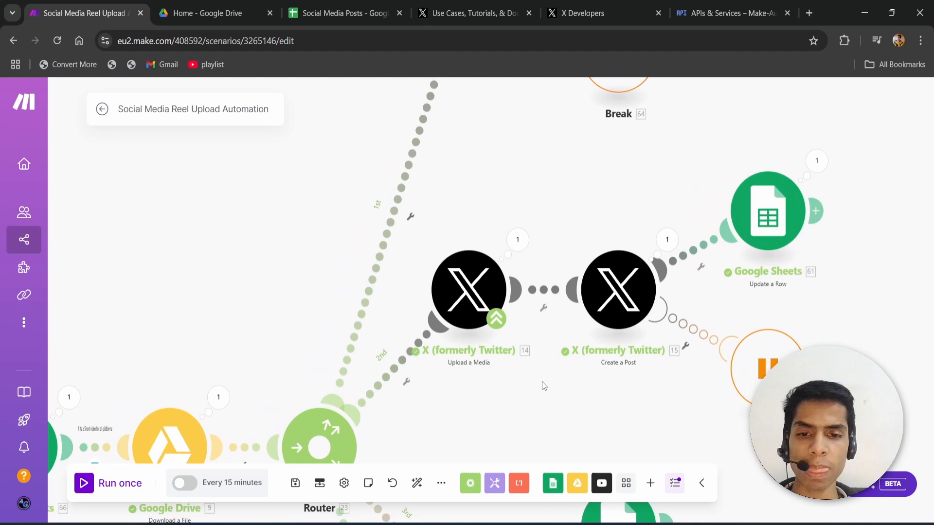
left_click(479, 285)
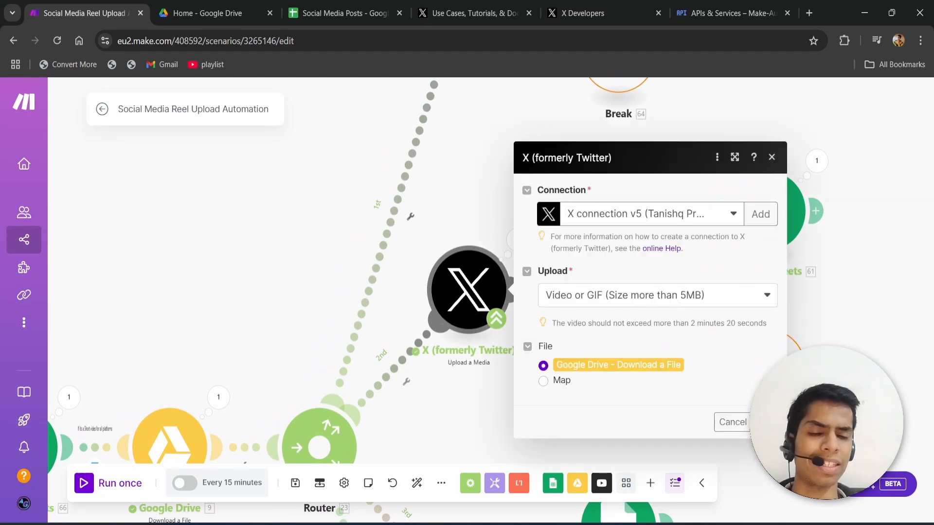
left_click(418, 430)
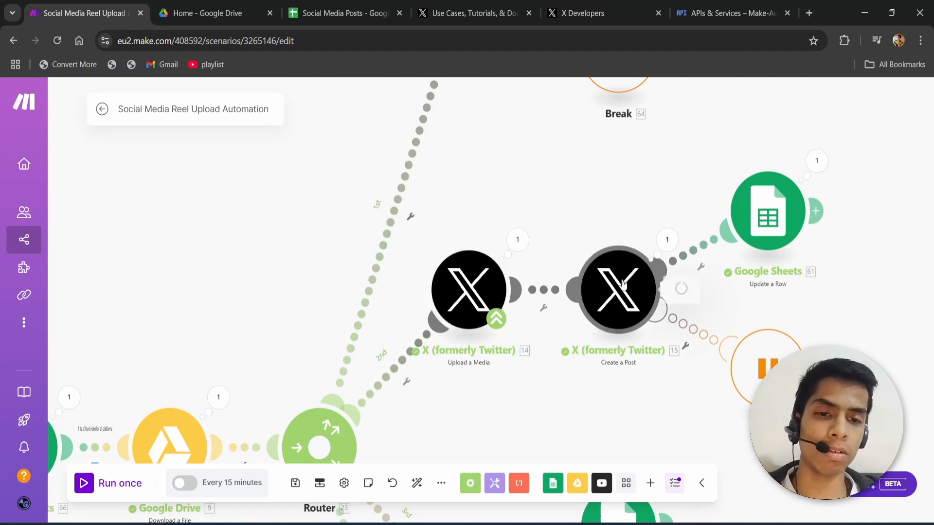
Examine the Text Content and Media IDs mappings in X's Create a Post module.
left_click(654, 329)
left_click(782, 313)
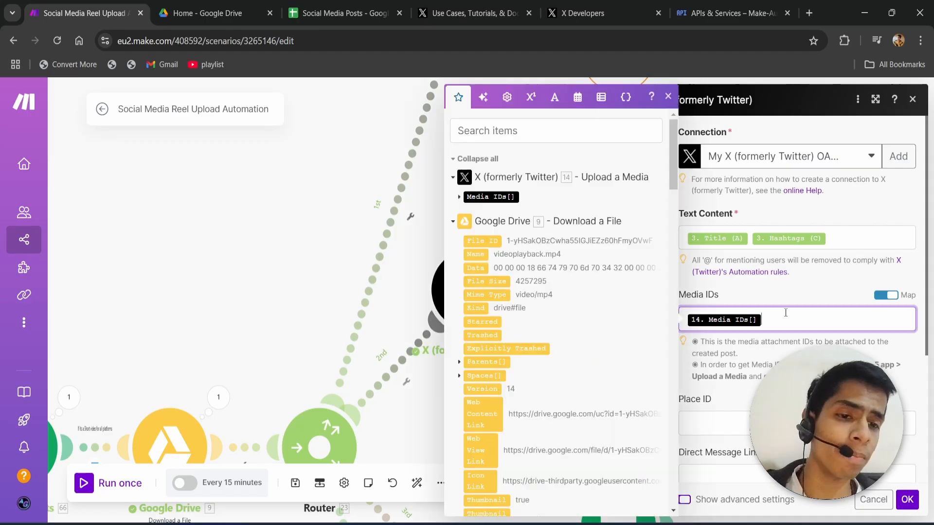
left_click(770, 294)
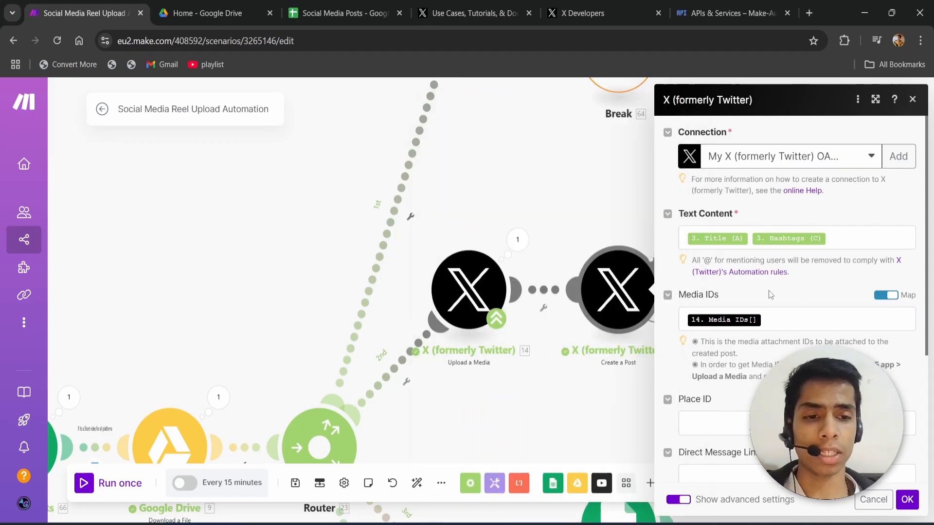
left_click(772, 311)
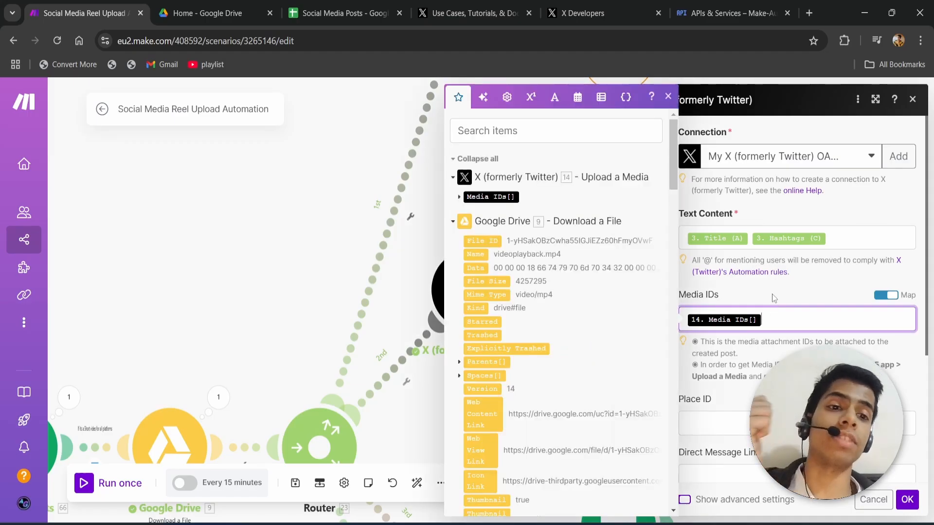
left_click(772, 295)
left_click(792, 325)
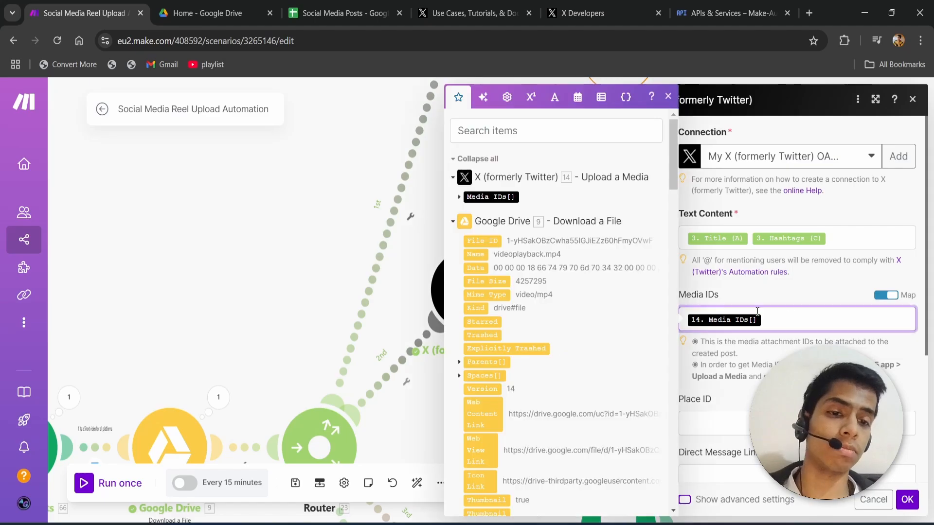
left_click(798, 302)
scroll(797, 301, "down", 2)
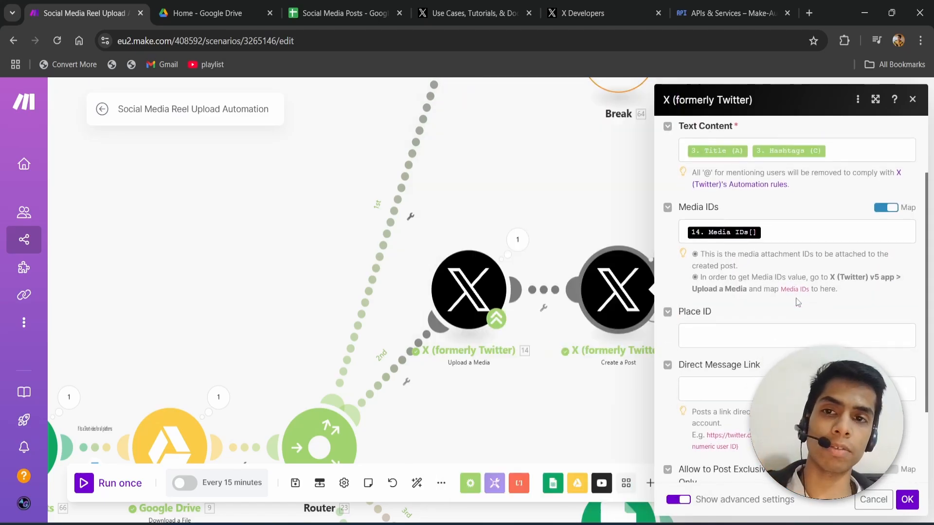
Look at videoplayback.mp4 in Google Drive, and recheck the Media IDs mapping in Make before closing the Create a Post settings.
left_click(204, 13)
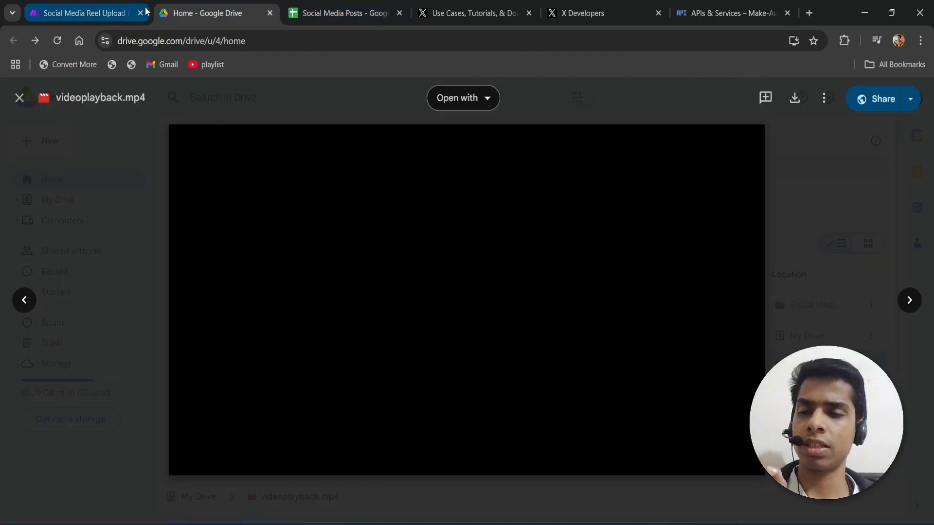
left_click(114, 5)
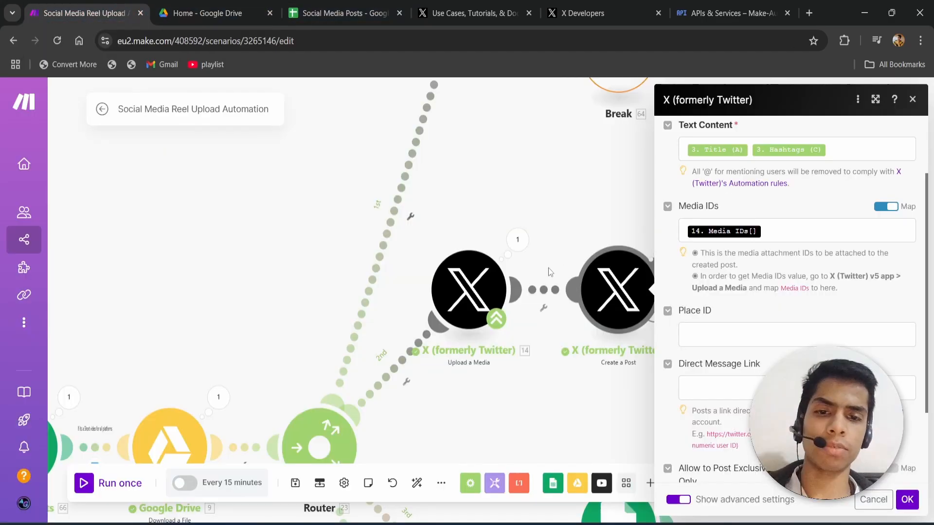
left_click(799, 236)
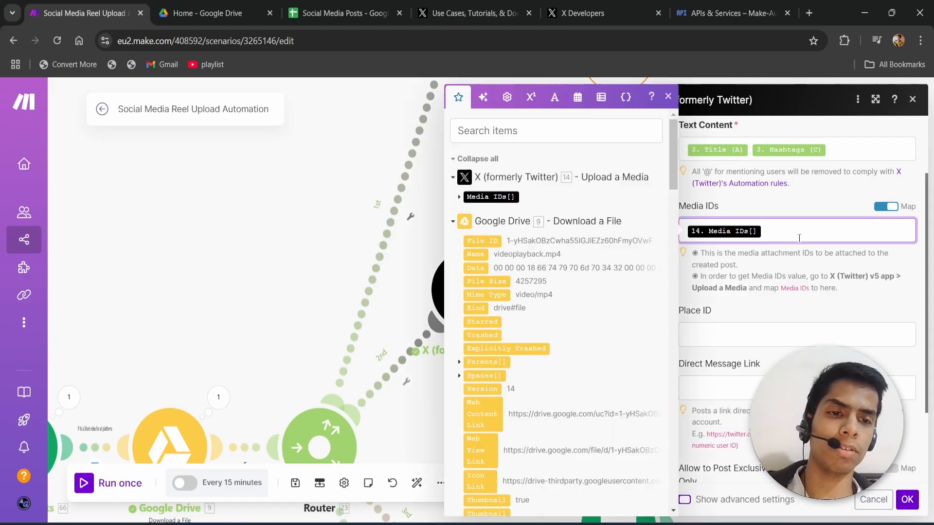
left_click(796, 264)
left_click(594, 380)
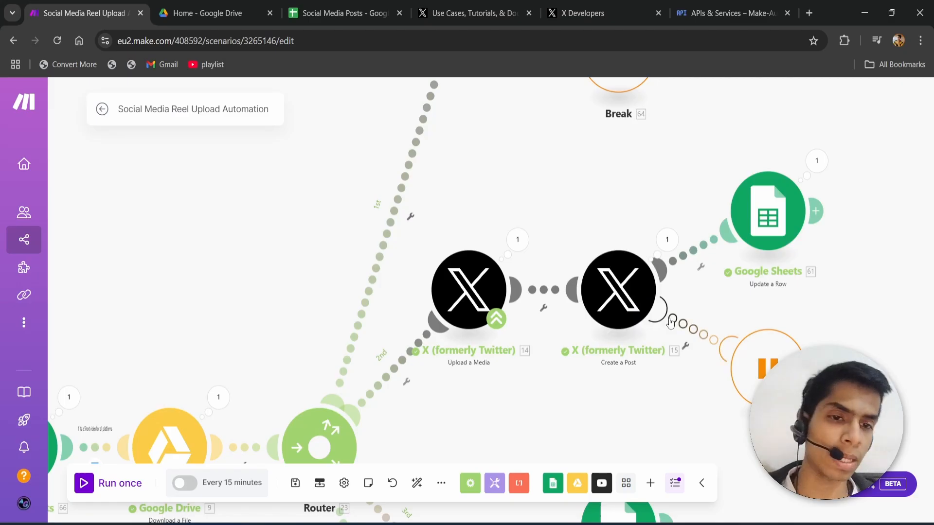
Switch to the Social Media Posts sheet and check the Twitter column's upload status in row 2.
left_click_drag(775, 300, 674, 331)
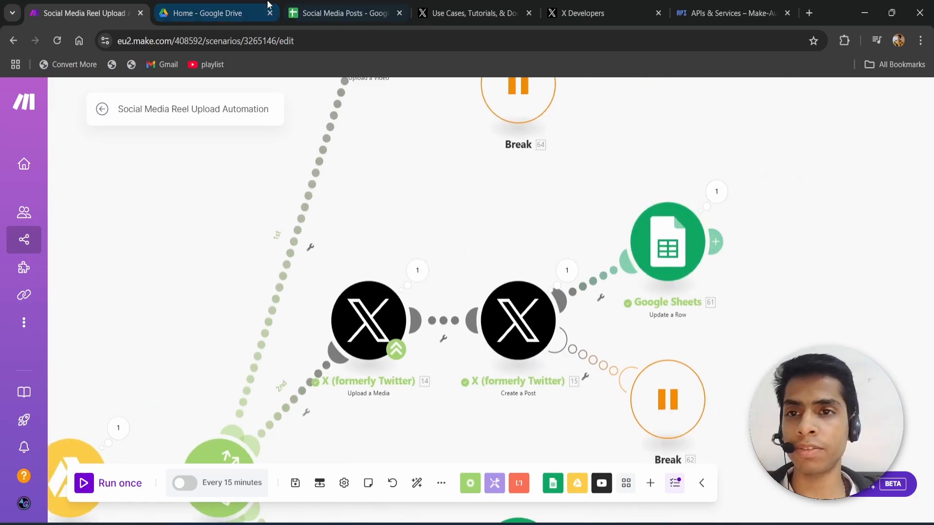
left_click(340, 13)
left_click_drag(739, 238, 719, 191)
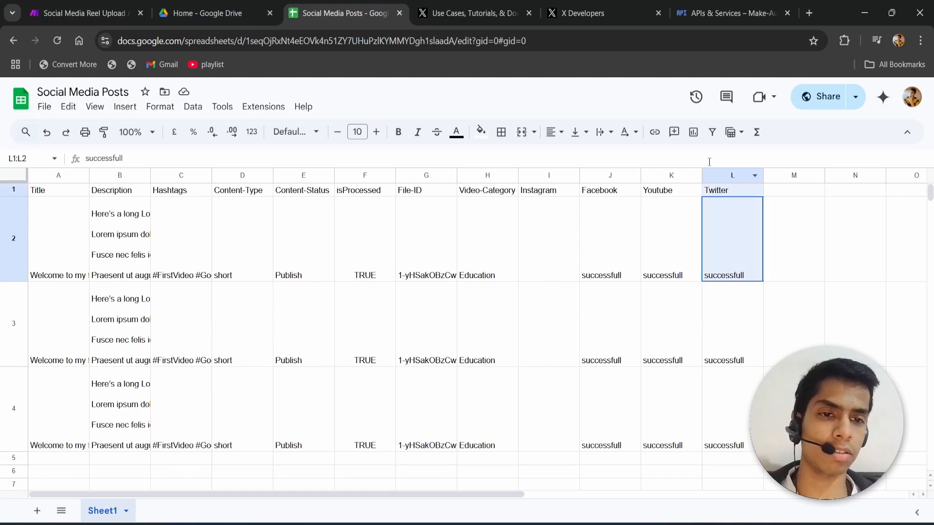
Return to the Make scenario, inspect the run output of the Instagram Create a reel post module, and close it.
left_click(72, 11)
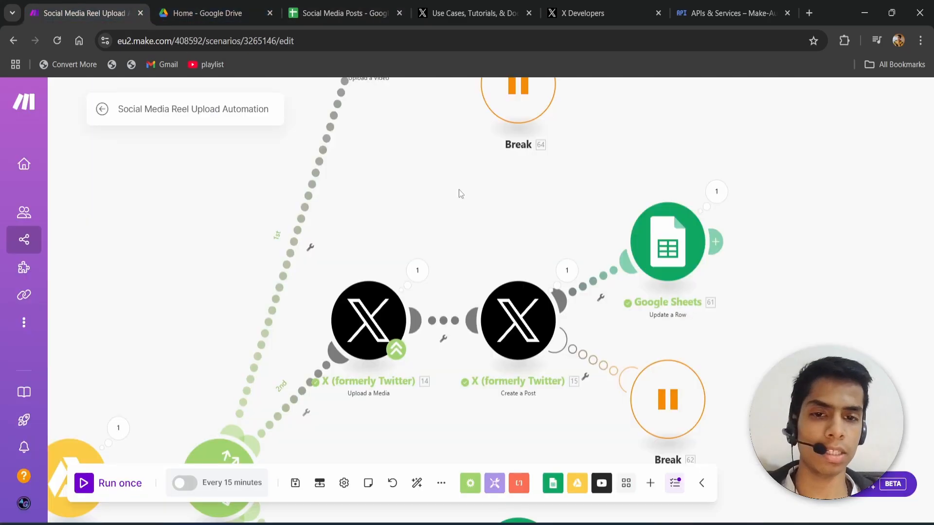
scroll(459, 188, "down", 10)
scroll(434, 244, "up", 8)
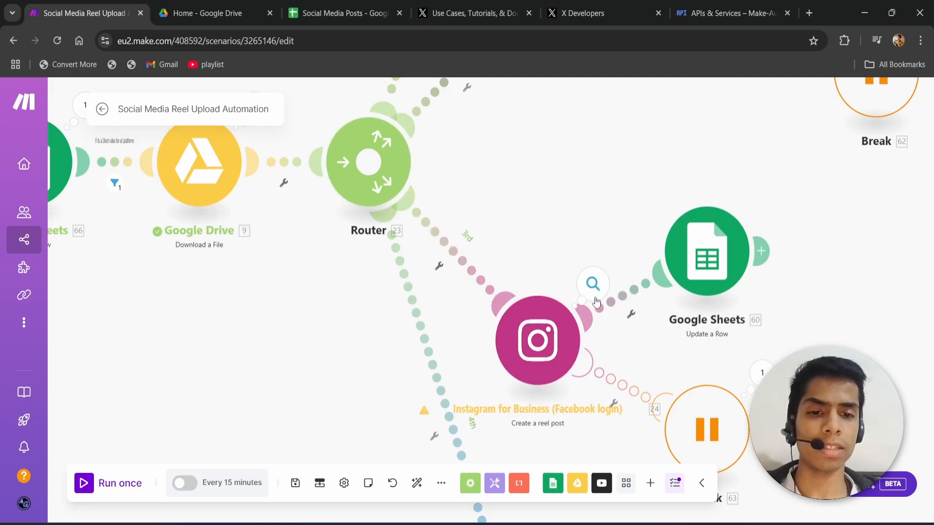
left_click(594, 287)
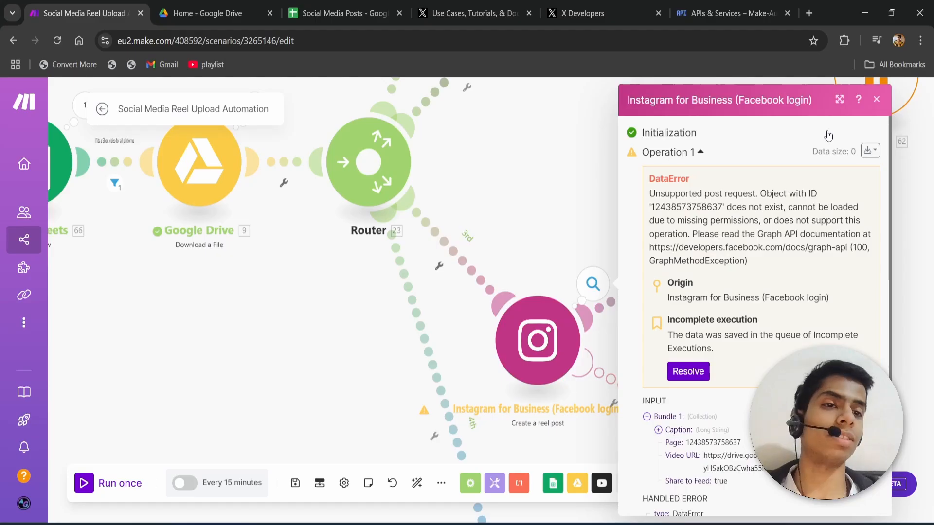
left_click(875, 101)
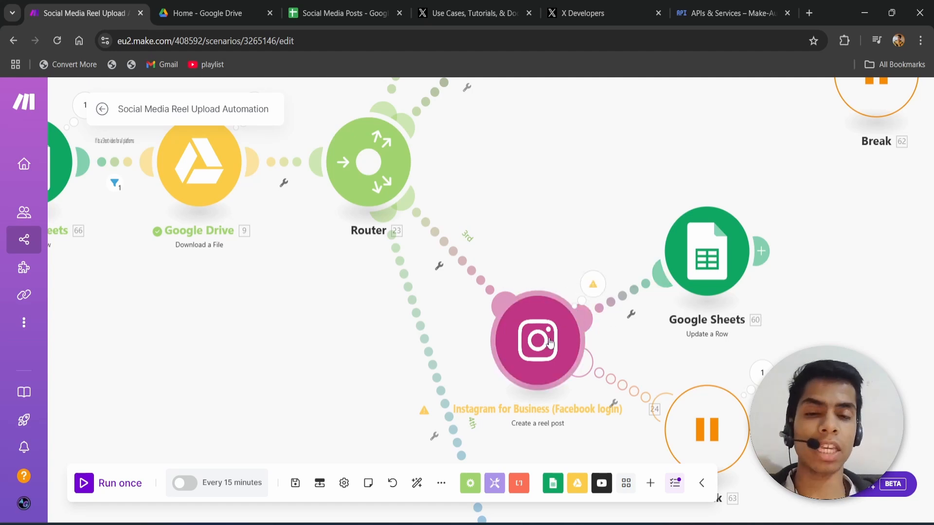
Review the File source in the YouTube Upload a Video module and close its settings without changes.
scroll(544, 200, "up", 10)
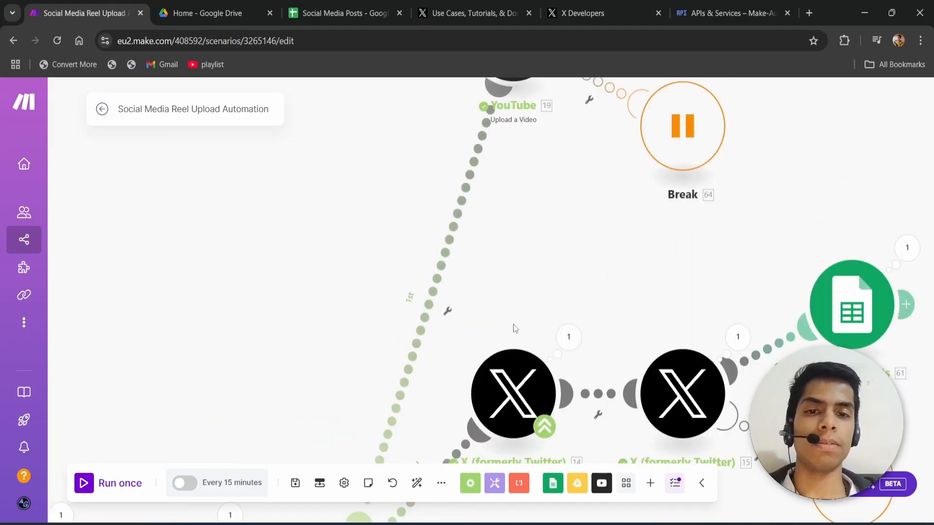
scroll(513, 324, "down", 2)
scroll(557, 399, "up", 4)
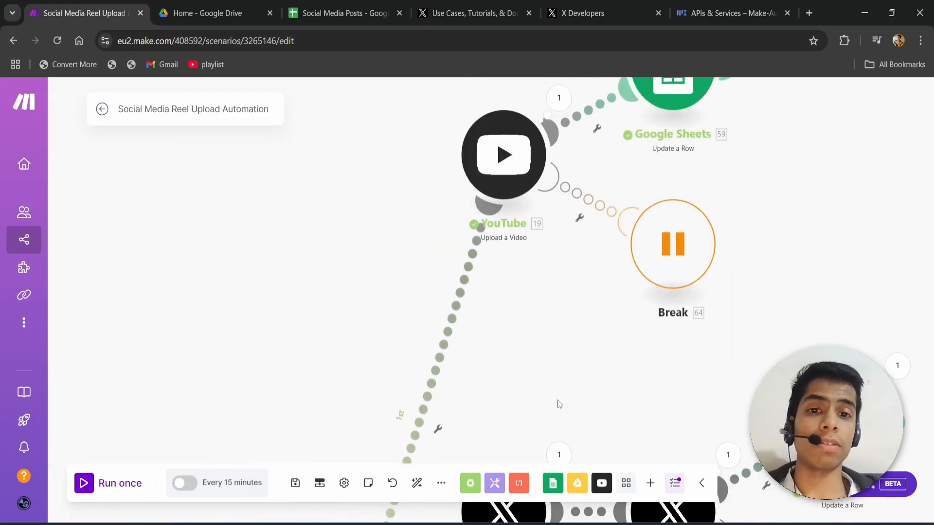
left_click(515, 204)
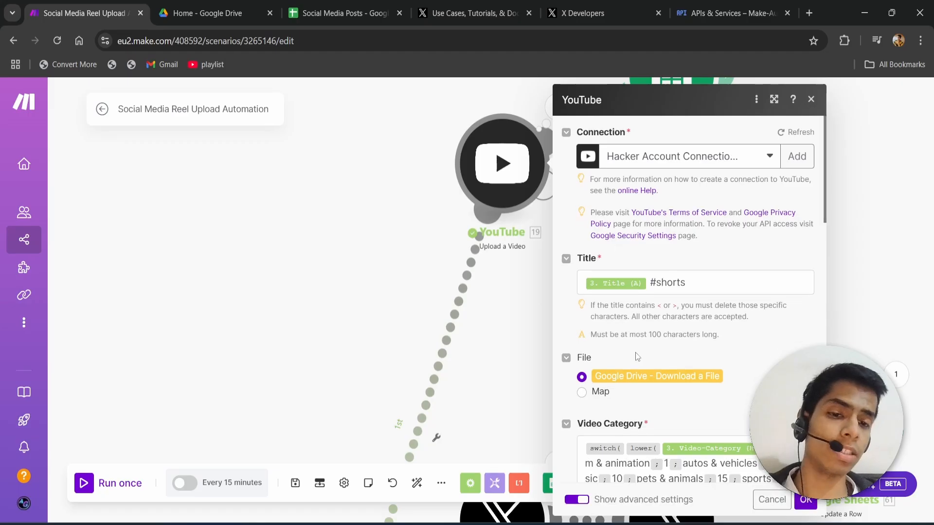
scroll(640, 379, "down", 1)
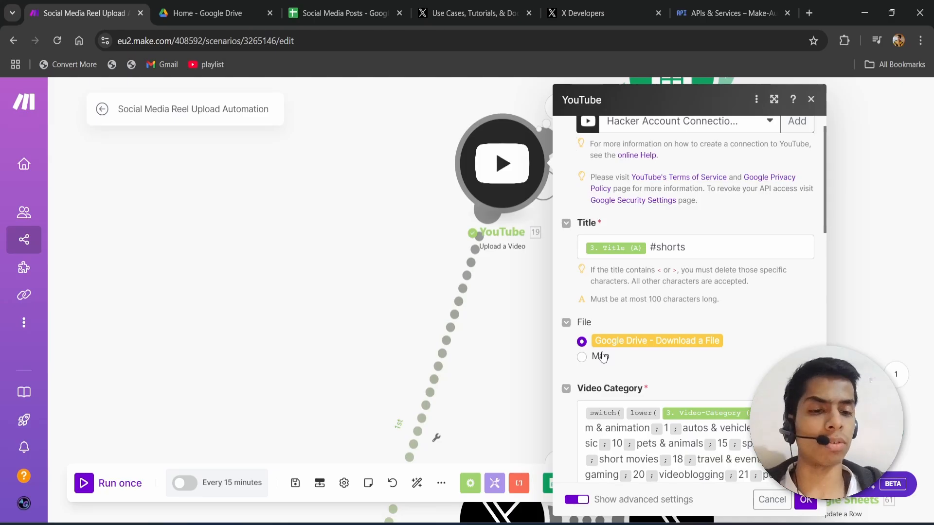
left_click(551, 427)
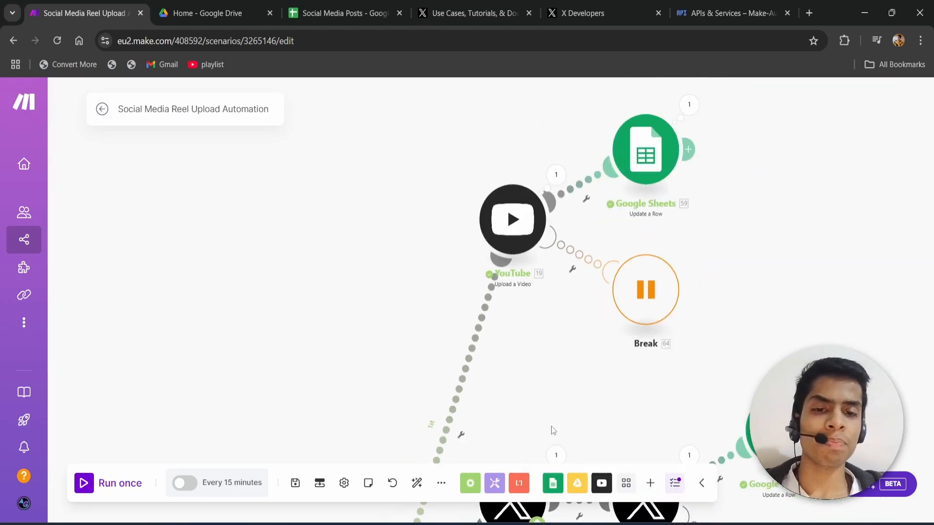
Recheck the File source in X's Upload a Media module for comparison with YouTube, and close its settings.
left_click_drag(546, 426, 553, 199)
left_click(513, 261)
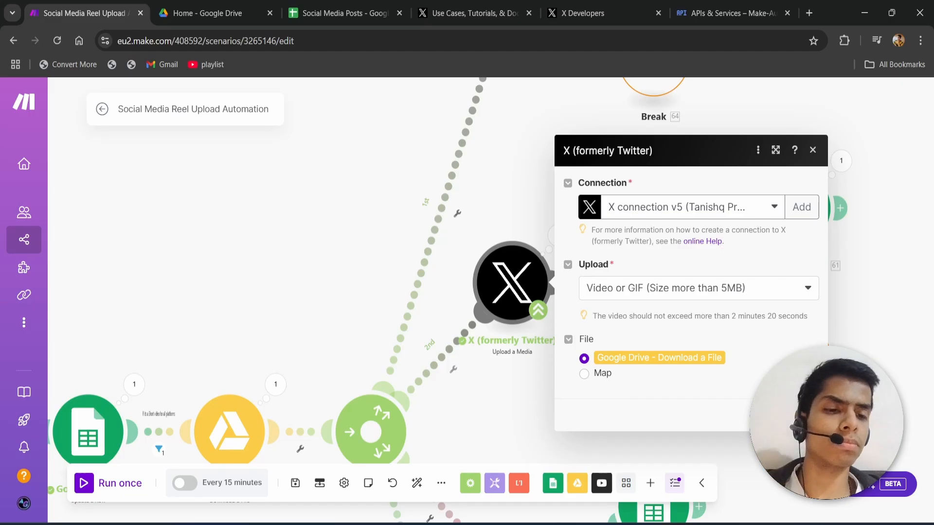
left_click(769, 415)
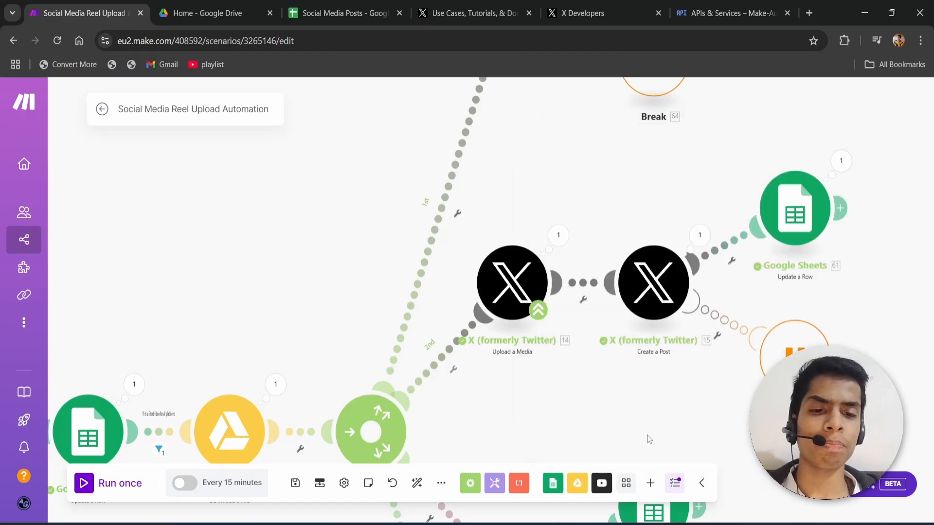
Examine the Video URL mapping in the Instagram Create a reel post module, which combines a Google Drive download link with File ID.
left_click_drag(648, 436, 675, 250)
left_click_drag(594, 287, 633, 171)
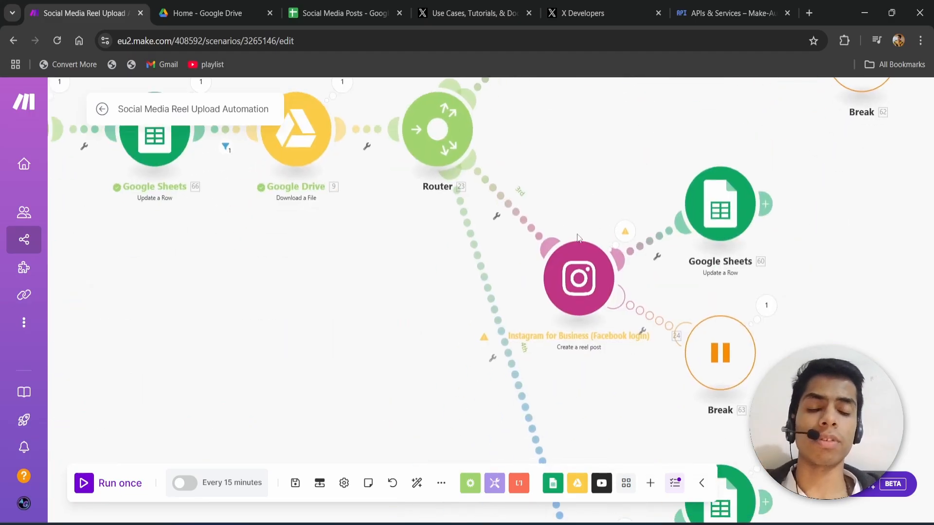
left_click(581, 275)
left_click(741, 339)
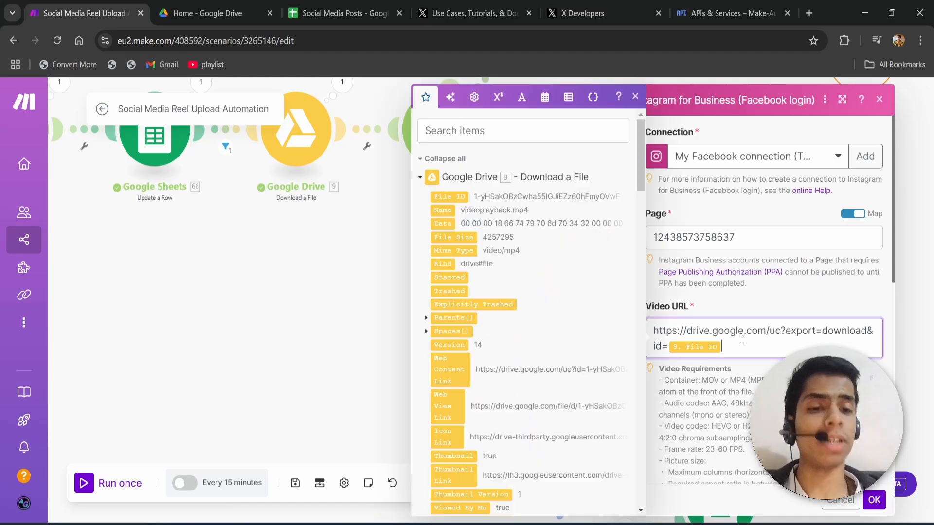
left_click(751, 396)
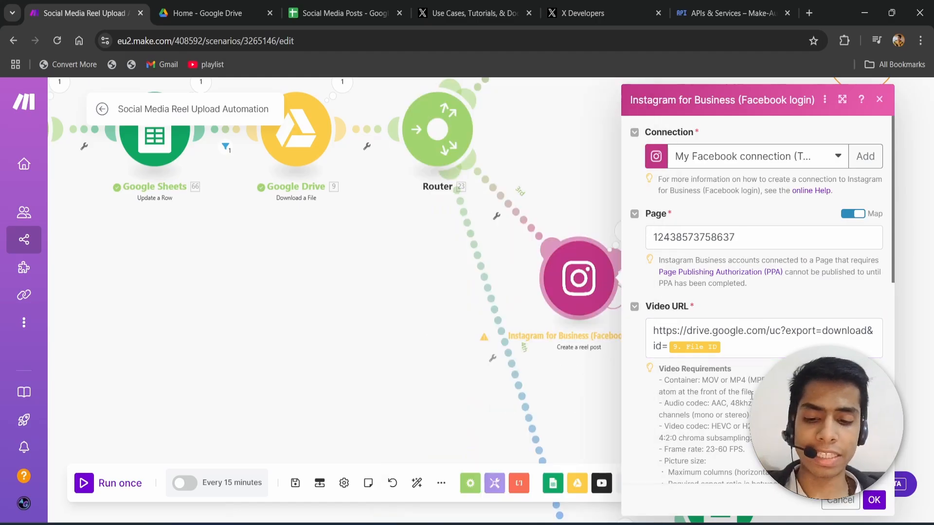
Review the Google Drive items available for the Instagram Video URL and read the video requirements beneath the field.
left_click(750, 348)
left_click(740, 377)
scroll(741, 378, "down", 3)
scroll(742, 378, "up", 3)
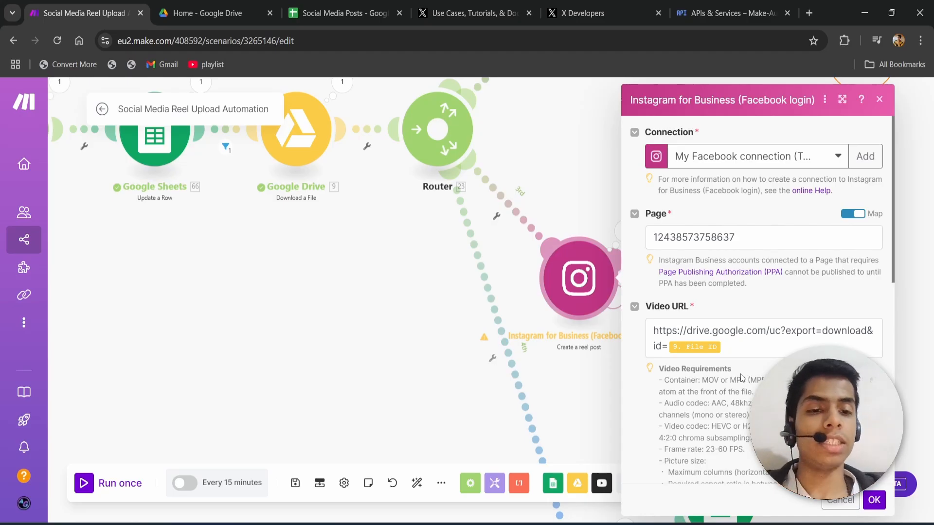
left_click(736, 348)
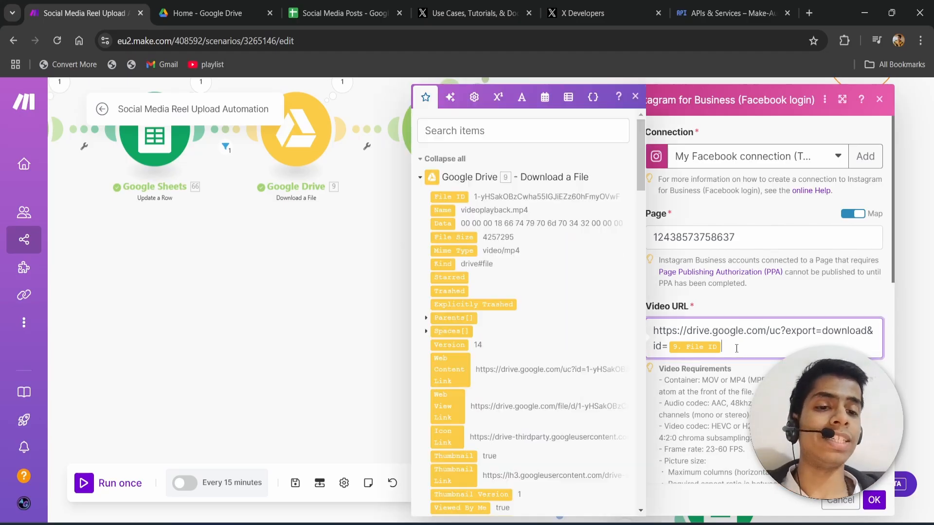
left_click(745, 372)
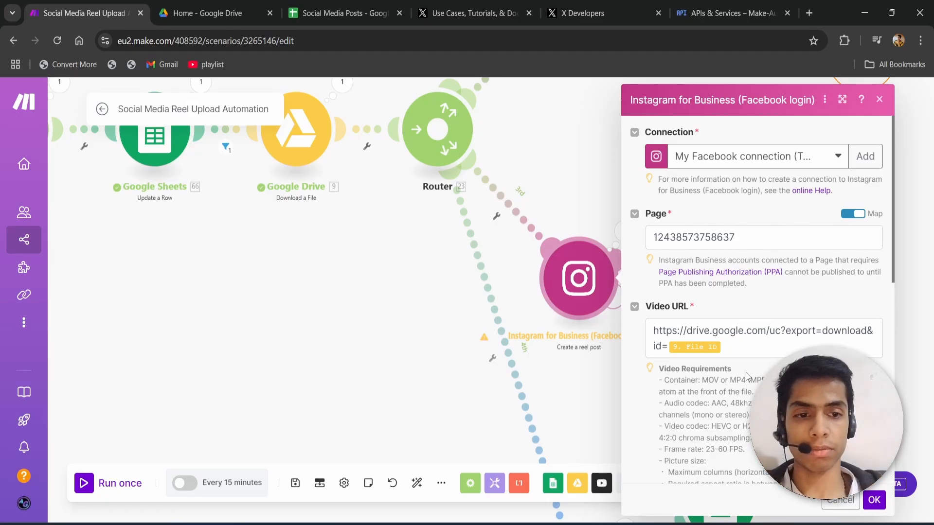
left_click(743, 366)
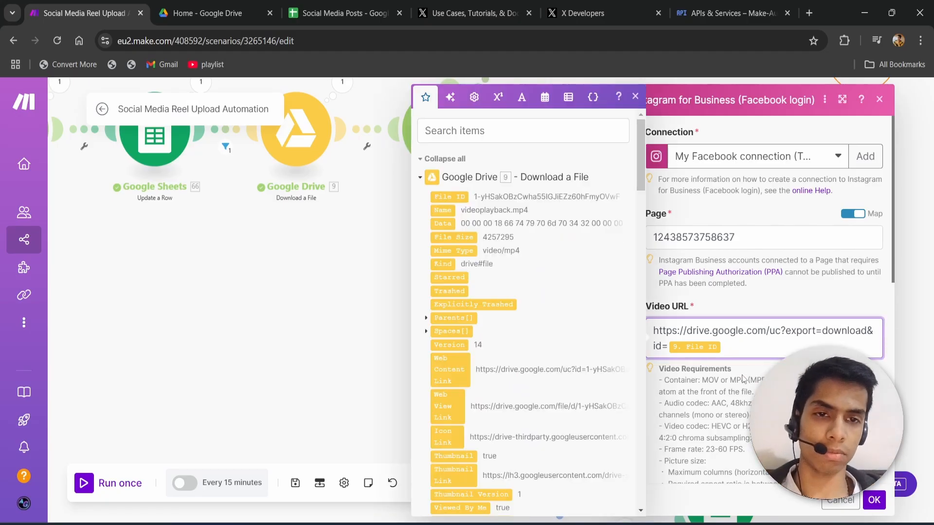
left_click(742, 374)
left_click(737, 342)
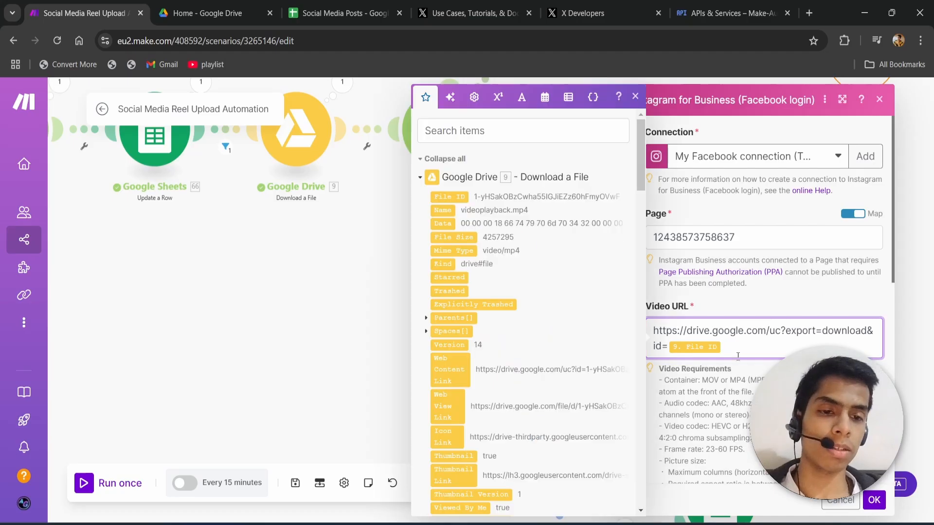
left_click(739, 361)
scroll(690, 412, "down", 3)
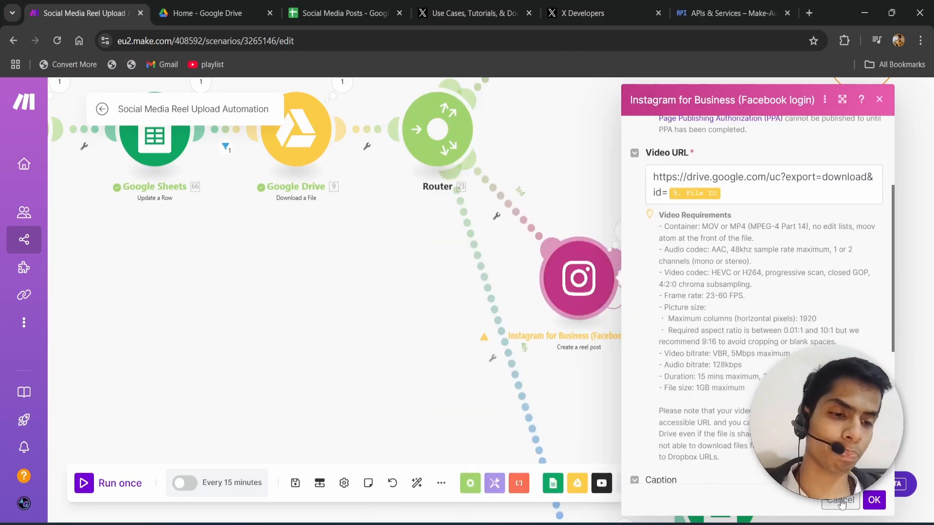
scroll(783, 329, "up", 2)
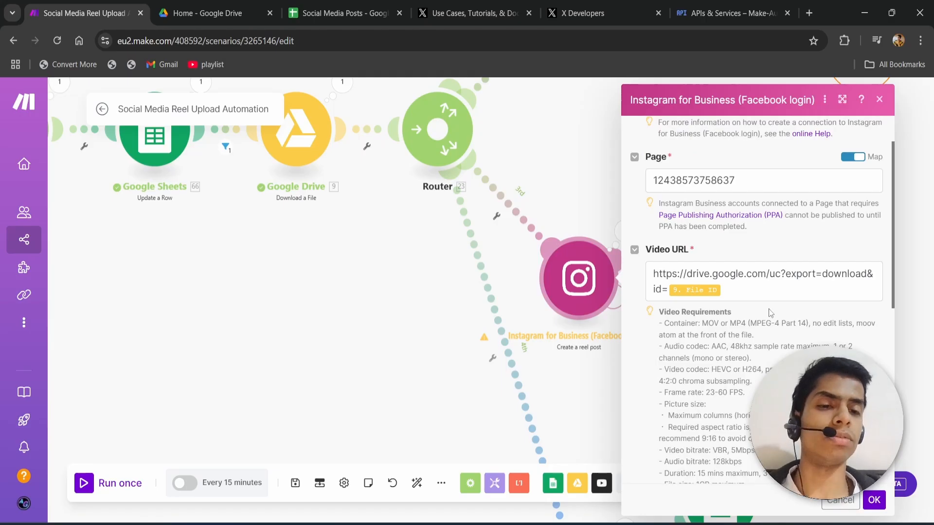
Recheck how the Video URL's File ID token relates to the Google Drive Download a File outputs.
left_click(772, 295)
left_click(768, 311)
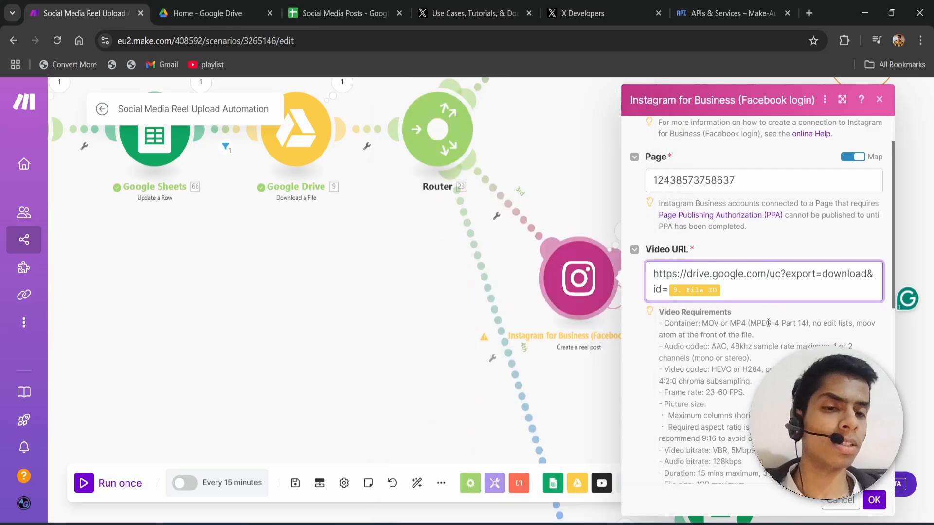
left_click(762, 293)
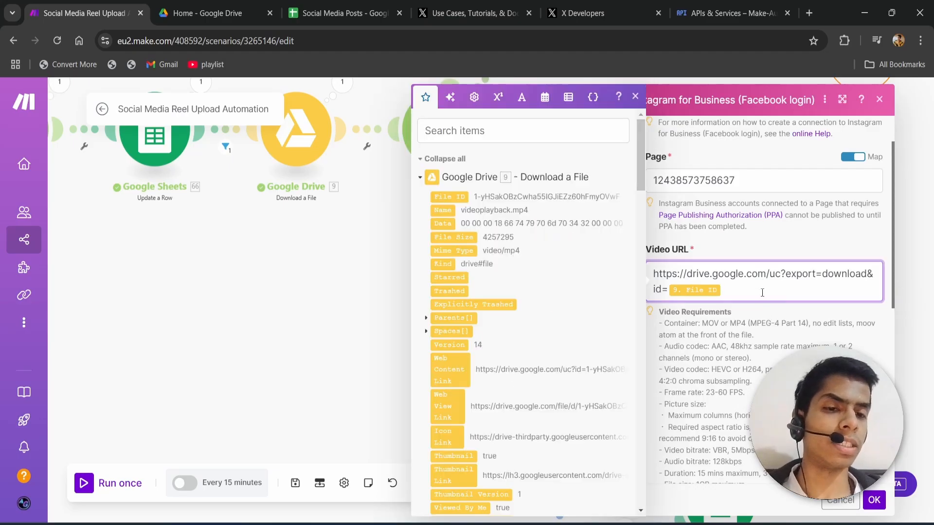
left_click(751, 313)
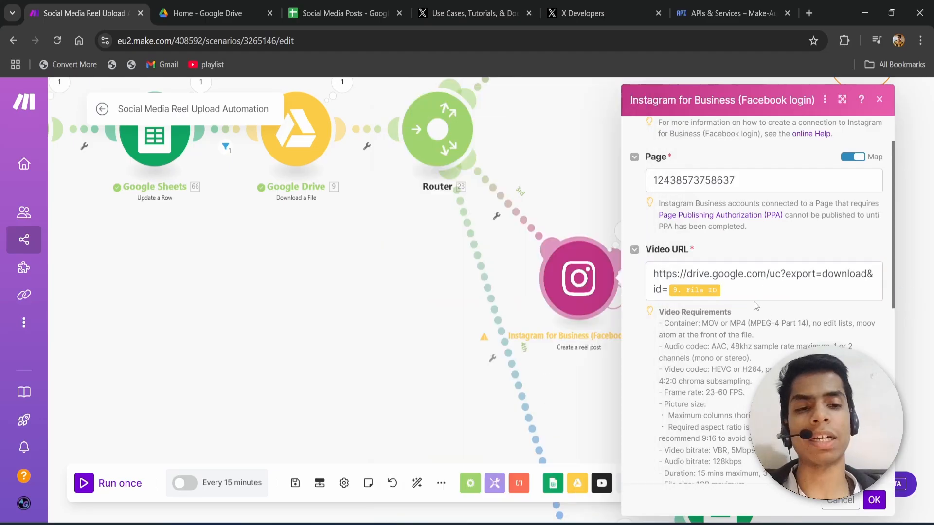
left_click(754, 299)
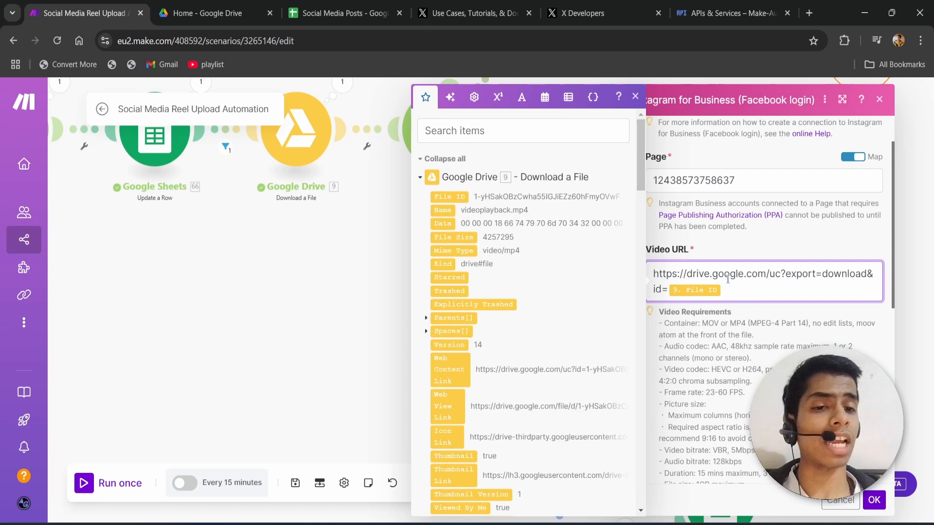
left_click(753, 332)
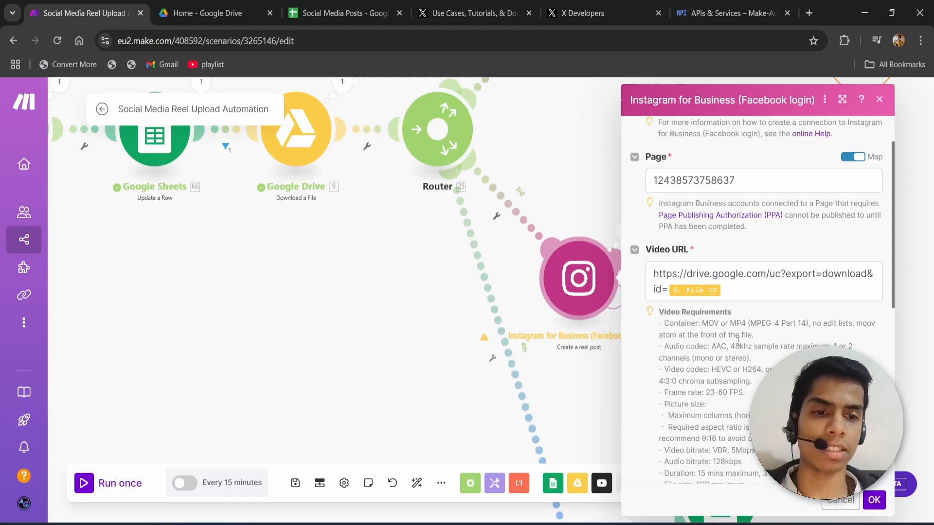
Review the Instagram reel module's public hosting note, Caption mapping, Cover Frame, Location ID and Share to Feed settings.
scroll(737, 341, "down", 8)
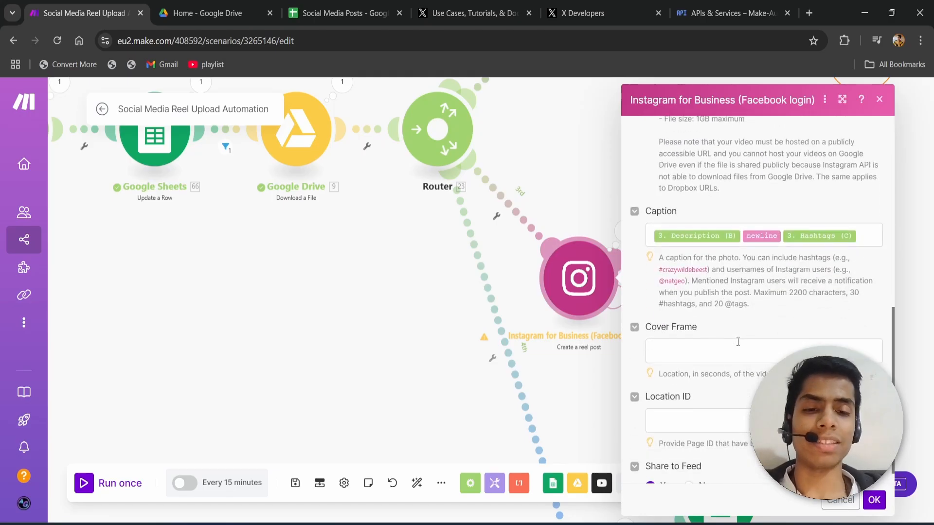
scroll(737, 342, "up", 7)
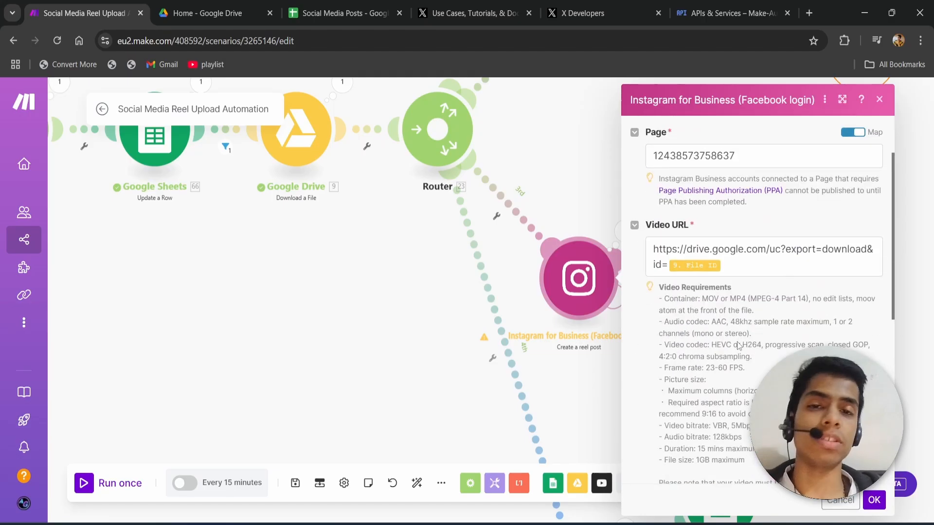
scroll(736, 341, "down", 7)
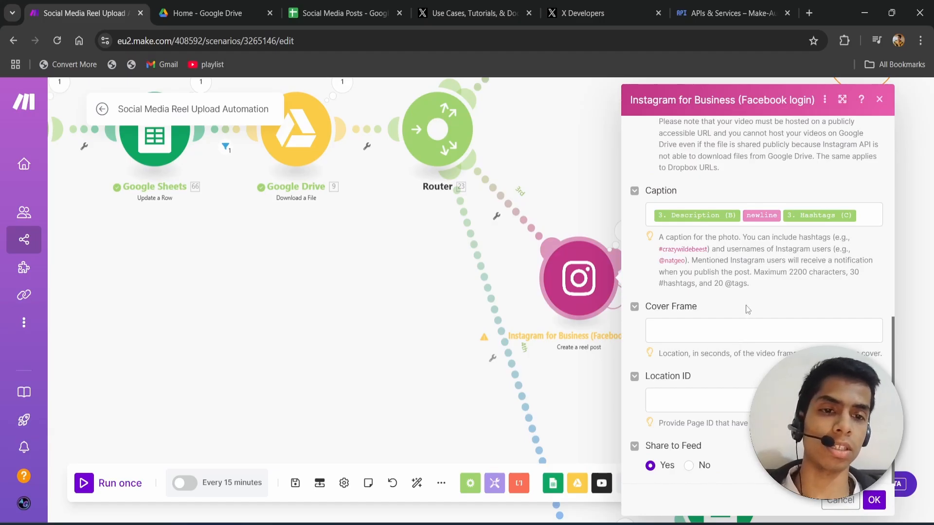
scroll(745, 305, "up", 8)
scroll(745, 305, "down", 2)
Copy the full Video URL value, including its File ID token, from the Instagram reel module without changing it.
left_click(741, 275)
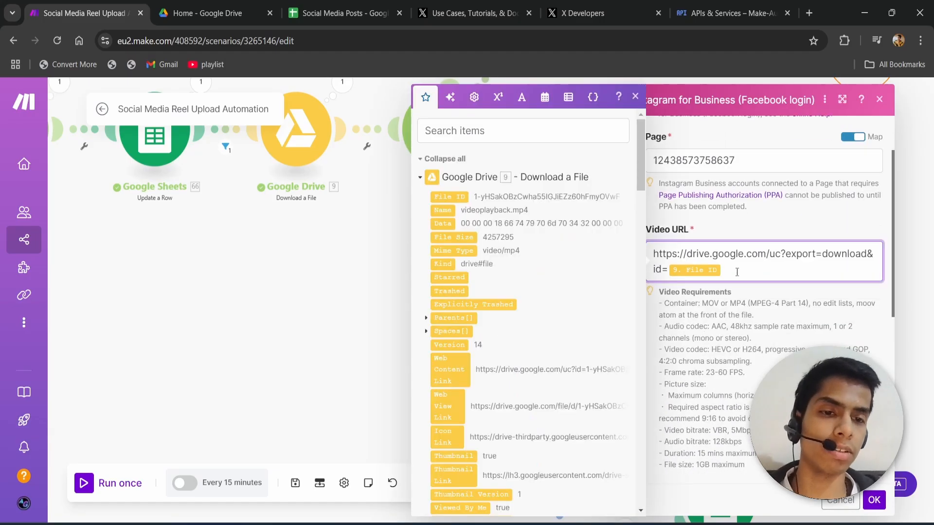
left_click(739, 294)
left_click(744, 266)
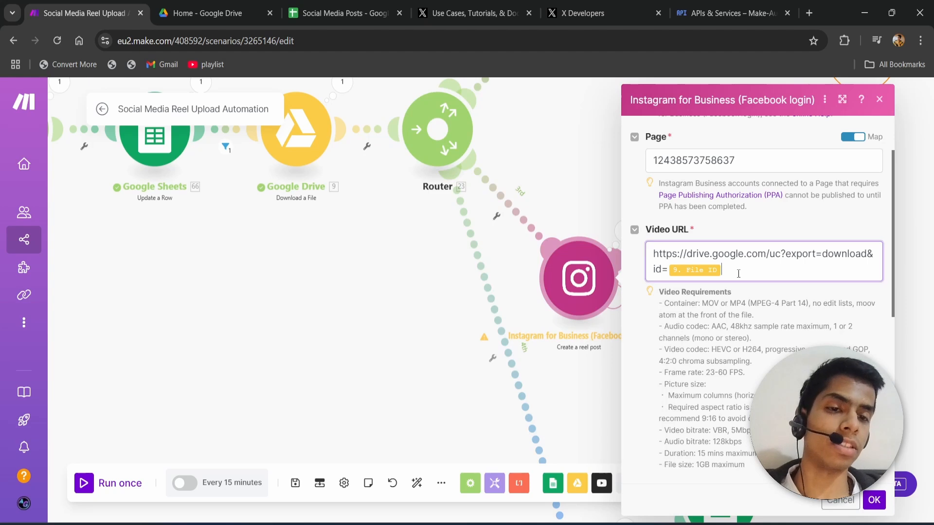
key("ctrl+a")
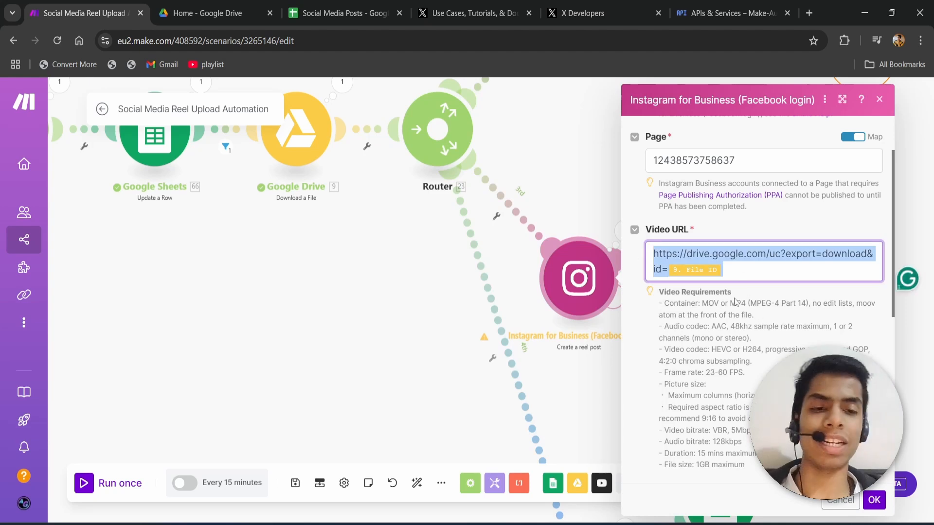
left_click(742, 310)
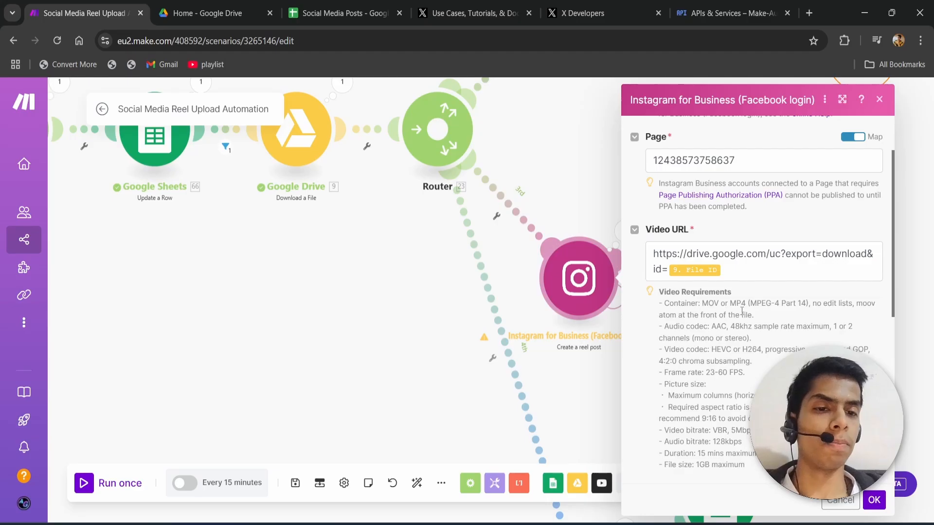
left_click(723, 278)
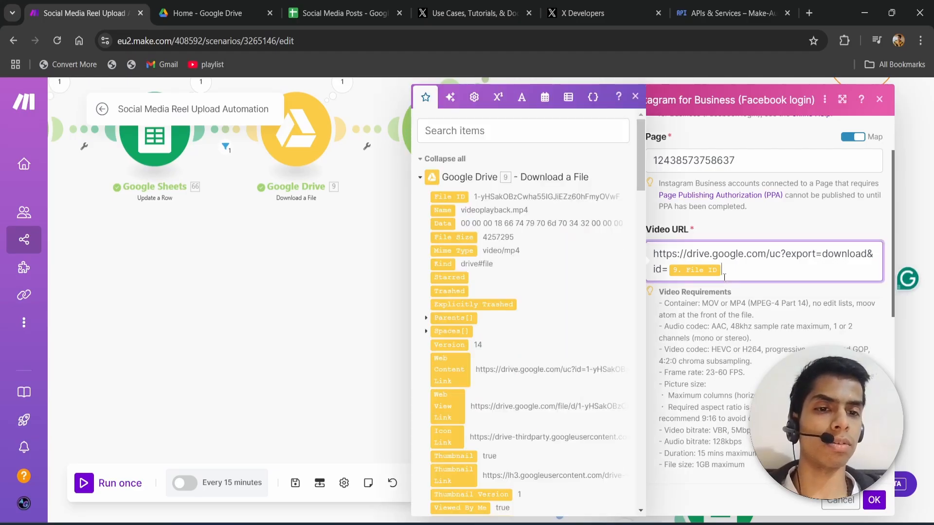
key("ctrl+a")
left_click(739, 302)
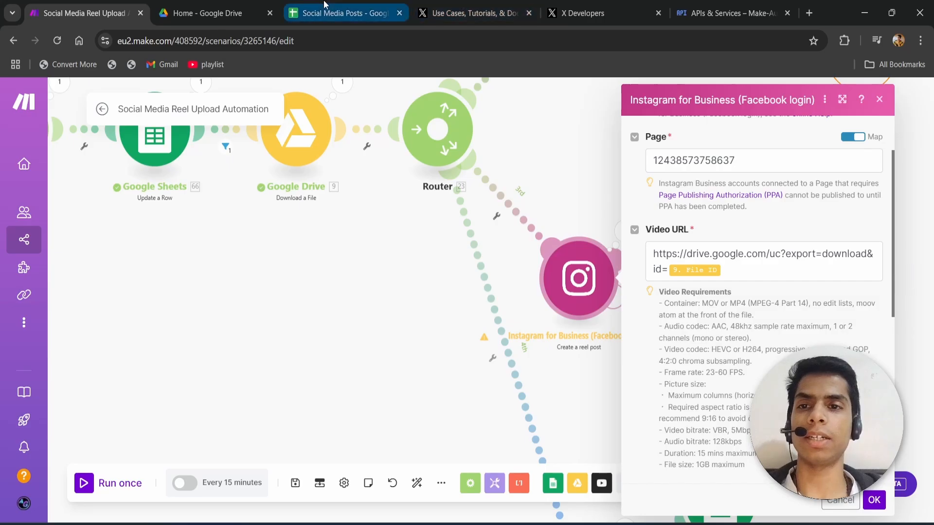
Paste the copied link into the Google Drive tab's address and strip the {{9.id}} placeholder so it ends with "id=".
left_click(340, 11)
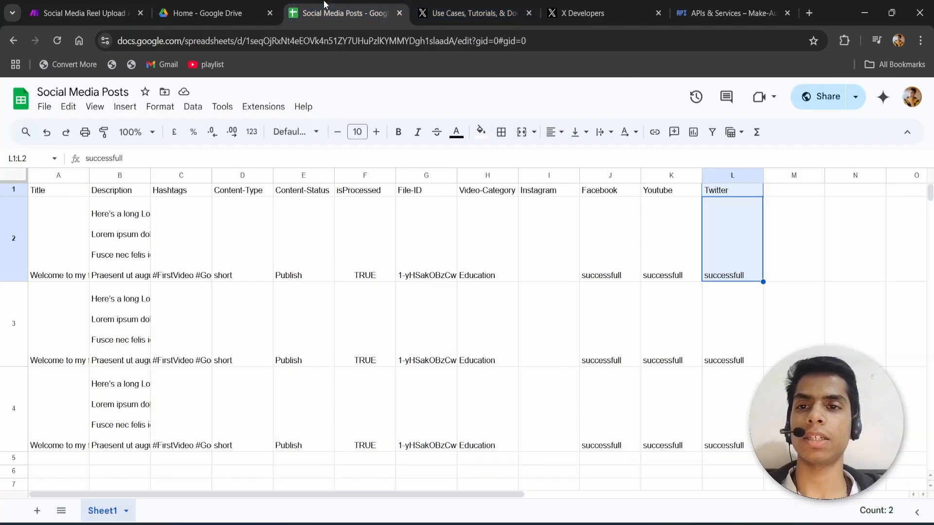
left_click(213, 10)
left_click(251, 43)
type("https://drive.google.com/uc?export=download&id={{9.id}}")
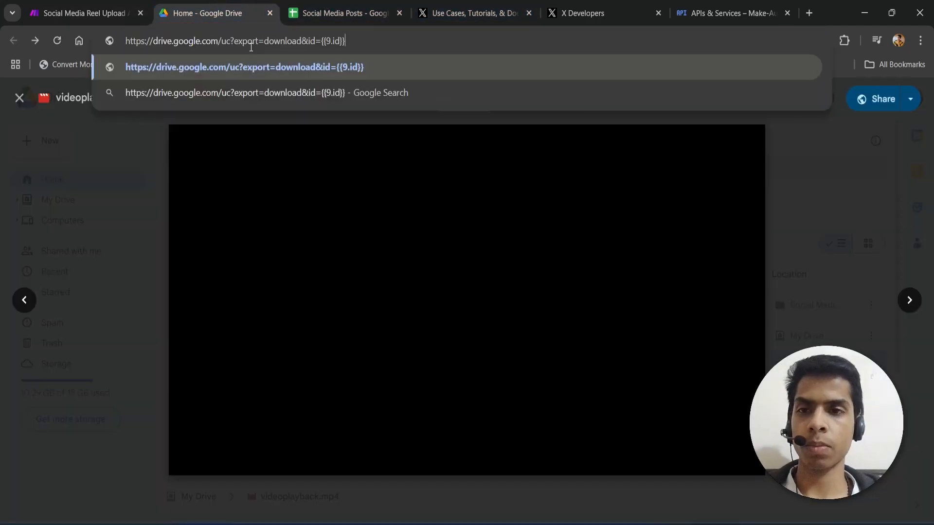
left_click_drag(352, 41, 318, 43)
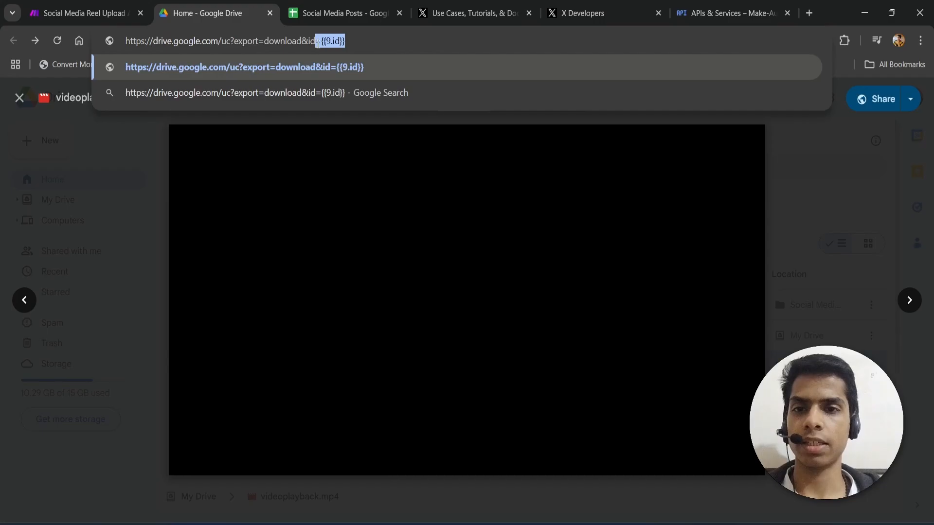
key("BackSpace")
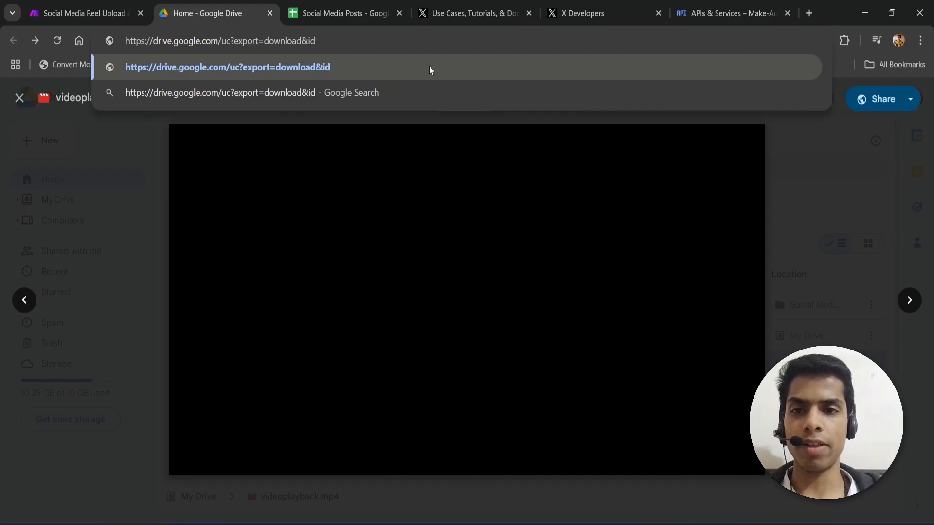
type("=")
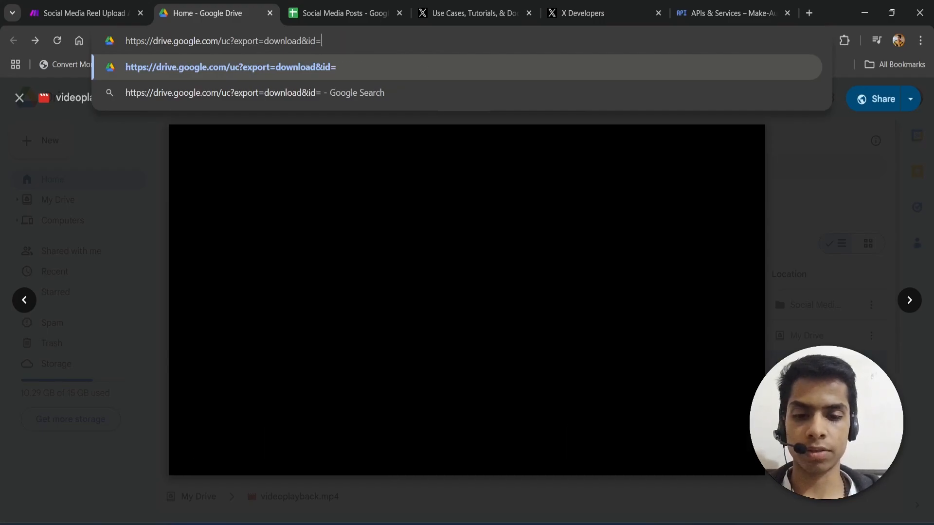
Copy the video's Google Drive file ID from the sticky note.
left_click(443, 524)
key("ctrl+a")
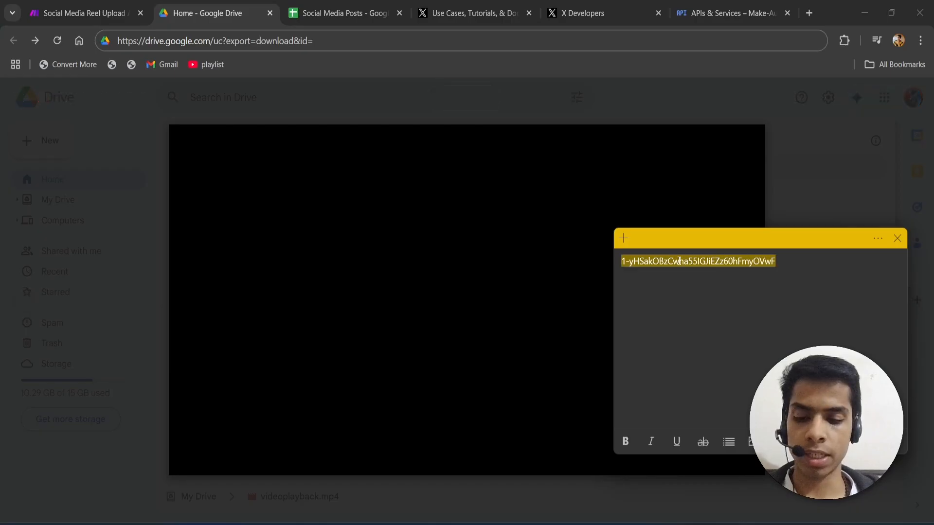
key("ctrl+c")
left_click(692, 294)
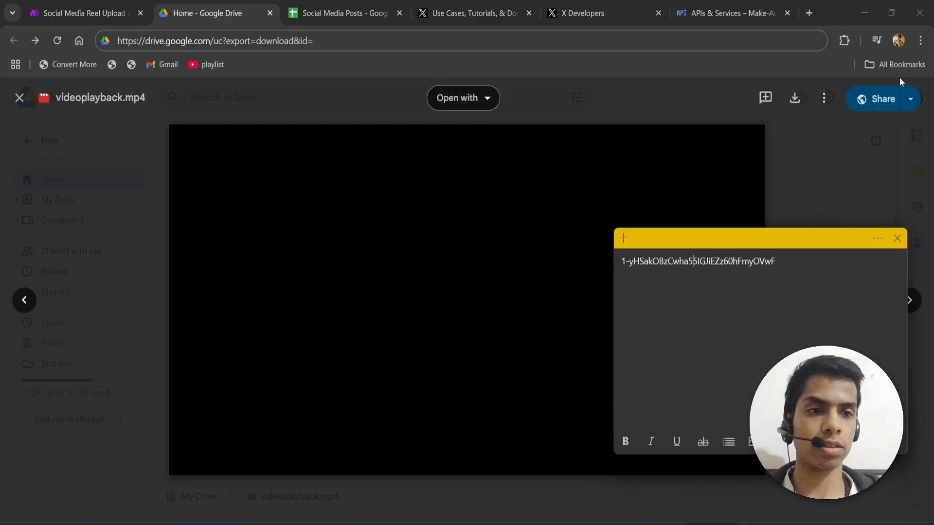
Check the general access setting in the sharing options of videoplayback.mp4 and close them unchanged.
left_click(881, 99)
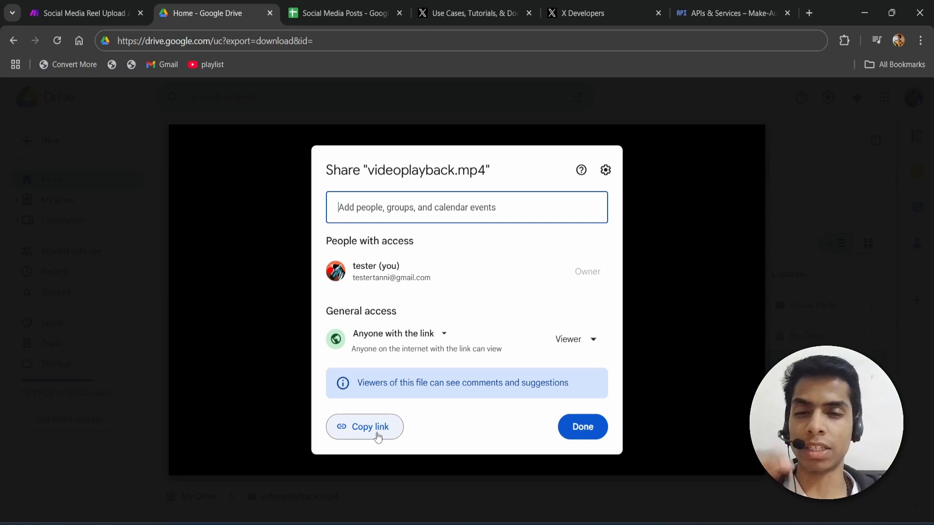
left_click(696, 385)
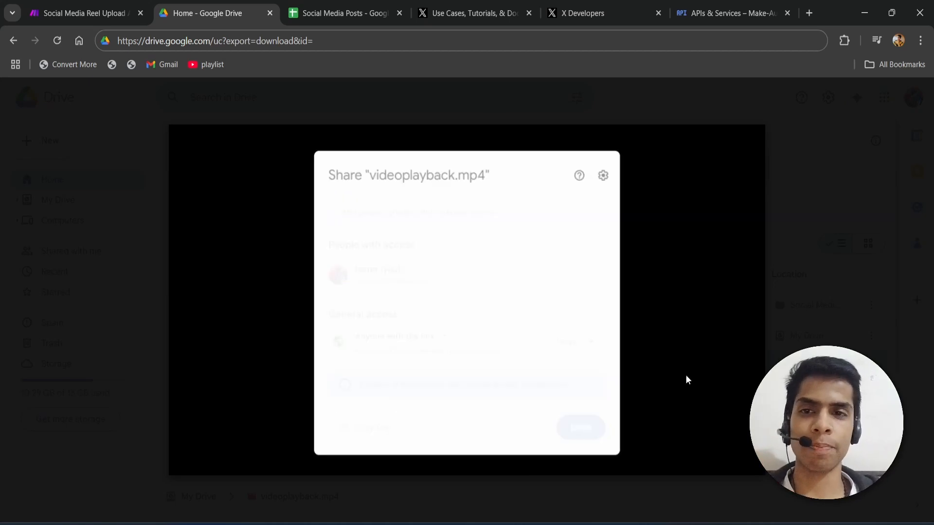
Append the copied file ID to the link to download the video, and return to the Make scenario.
left_click(368, 47)
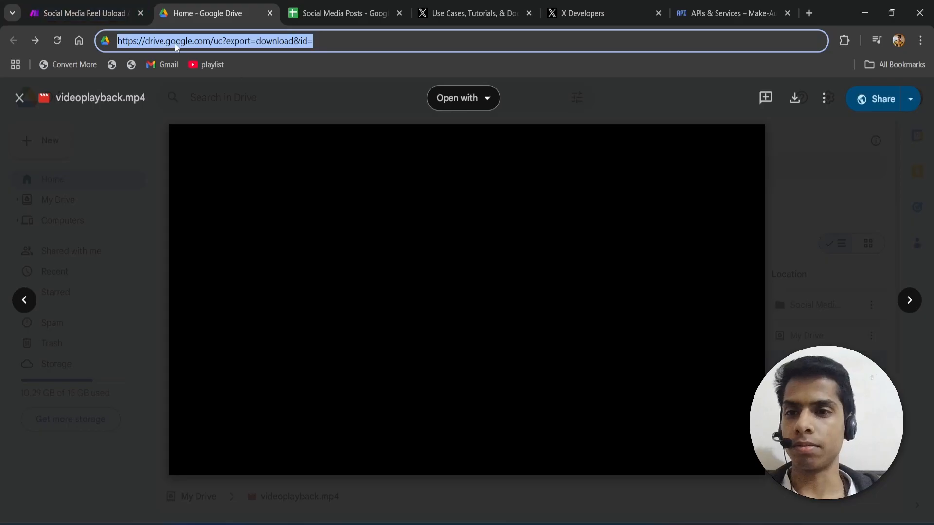
left_click(321, 42)
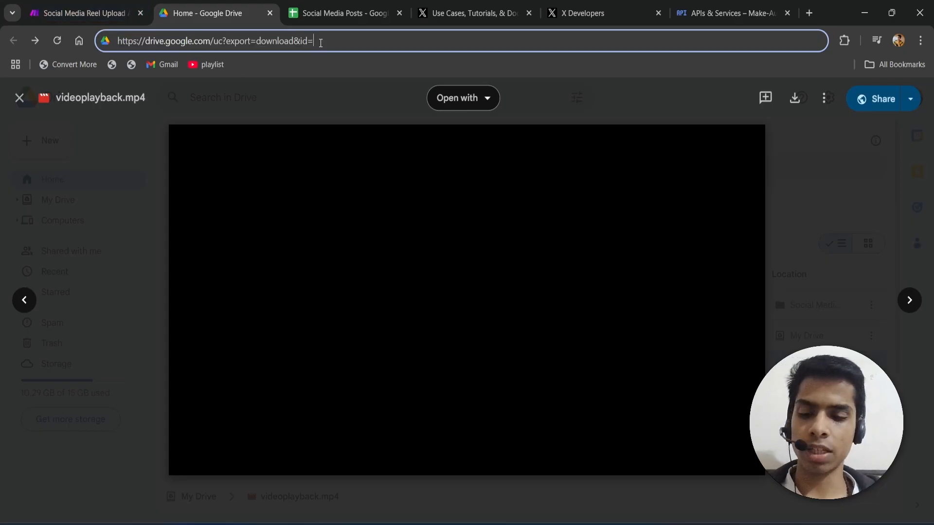
key("ctrl+v")
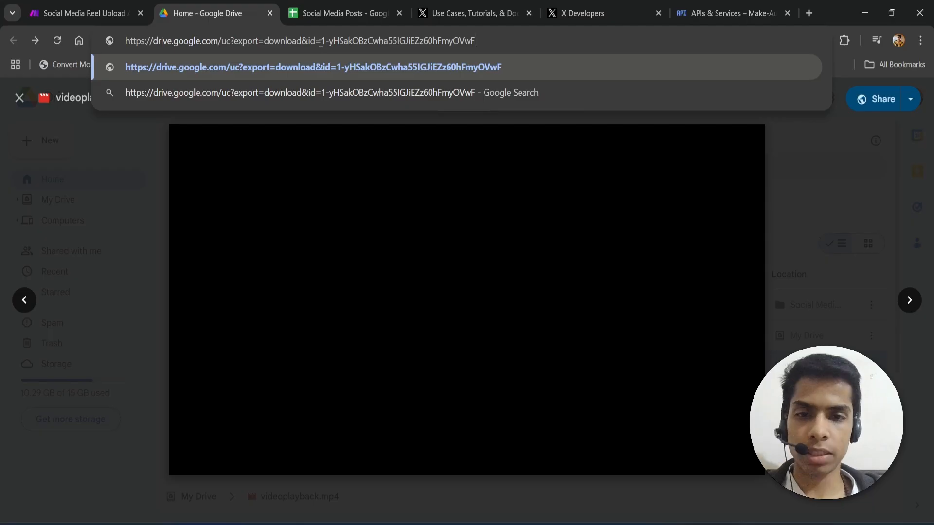
key("Return")
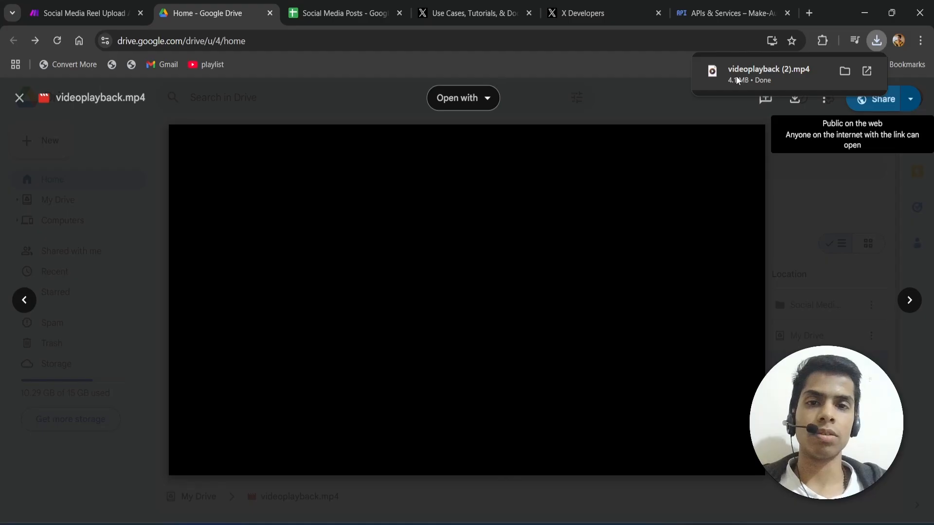
left_click(80, 13)
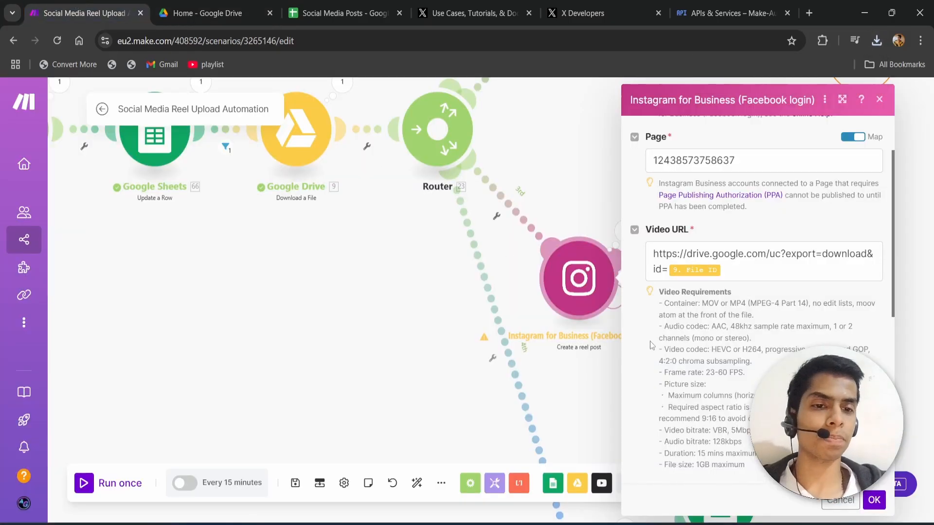
Review the Instagram module's Video URL, the Drive download link with its mapped File ID, and close the settings unchanged.
scroll(731, 342, "down", 2)
scroll(705, 282, "up", 1)
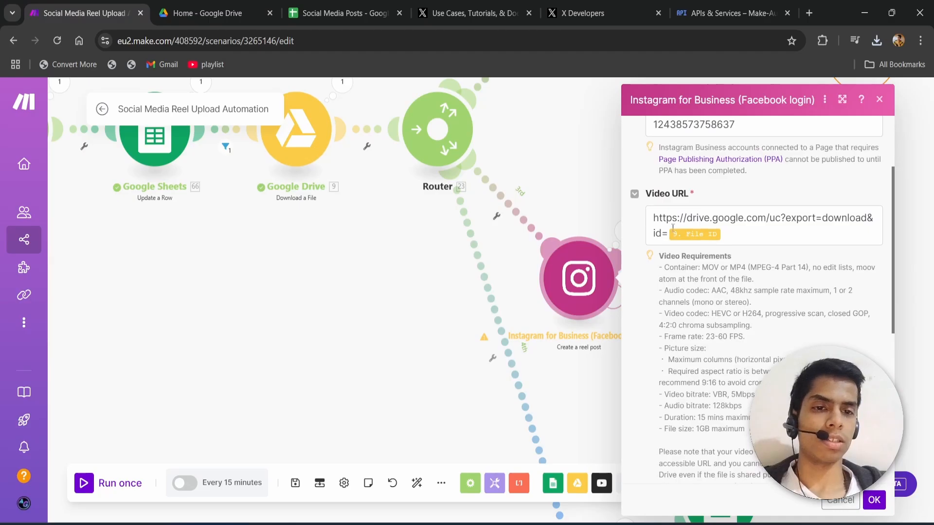
left_click_drag(653, 217, 733, 234)
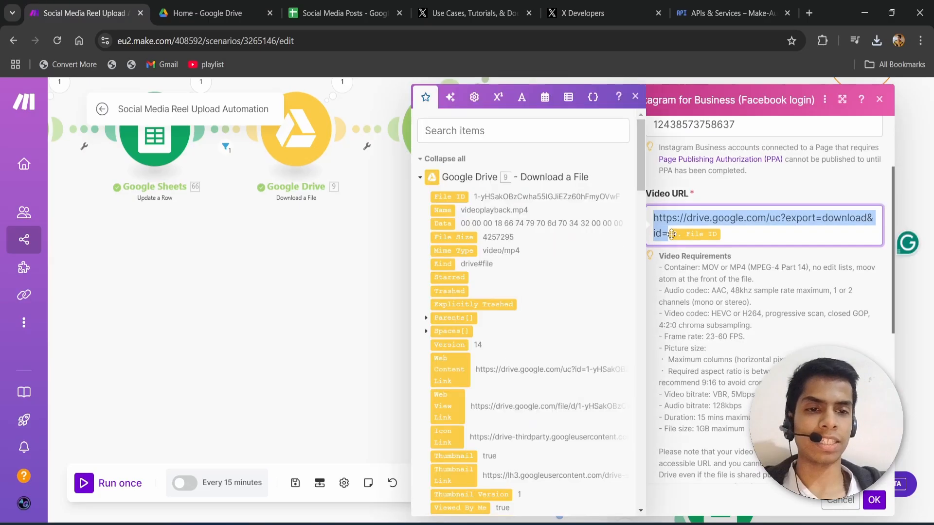
left_click(731, 234)
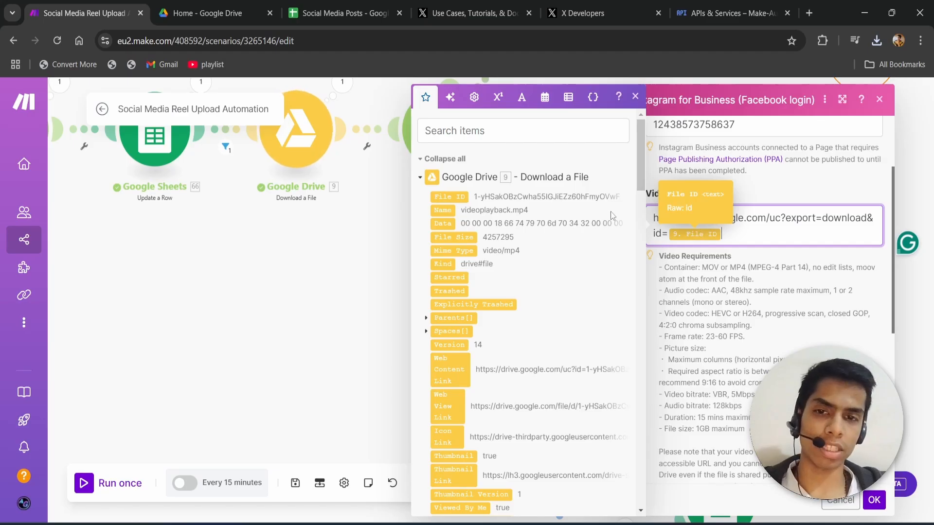
left_click(687, 288)
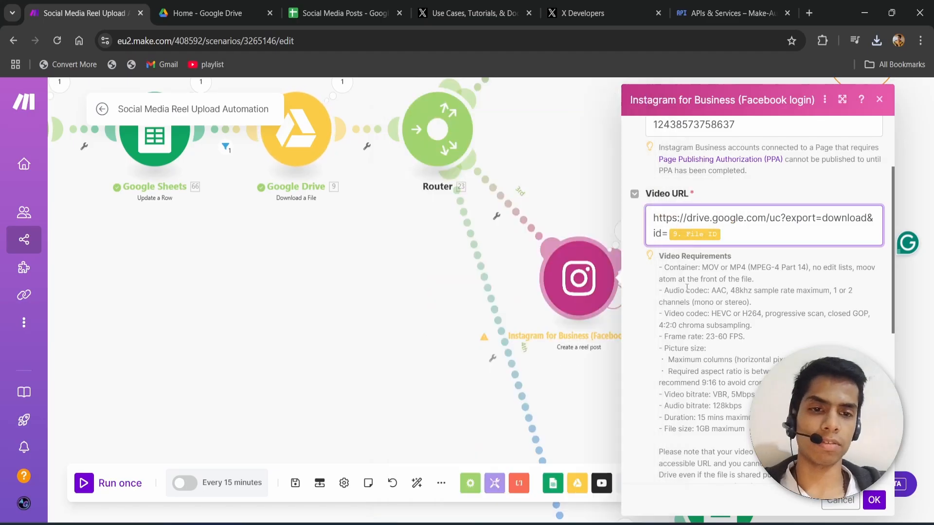
left_click(874, 501)
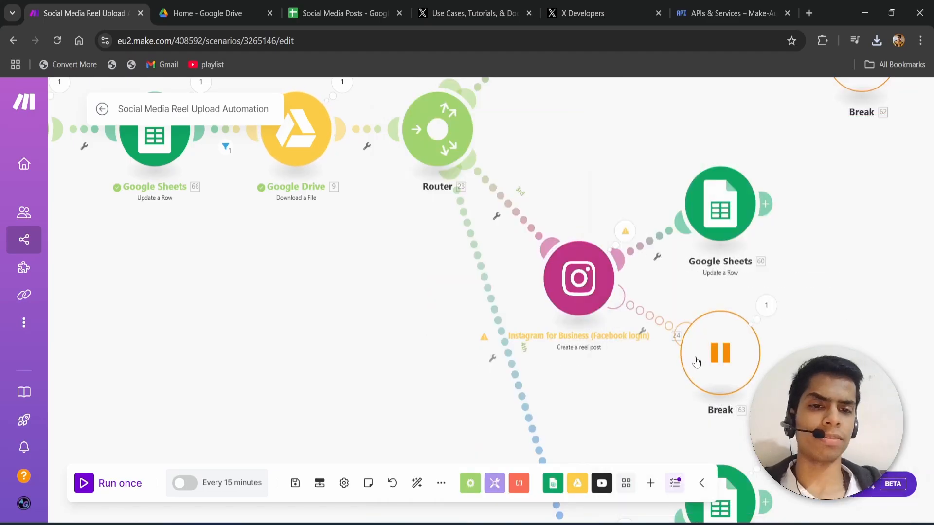
Inspect the run output of the Break handler on the Instagram branch and look over the run results of the other branches.
left_click_drag(627, 379, 576, 428)
scroll(576, 428, "down", 3)
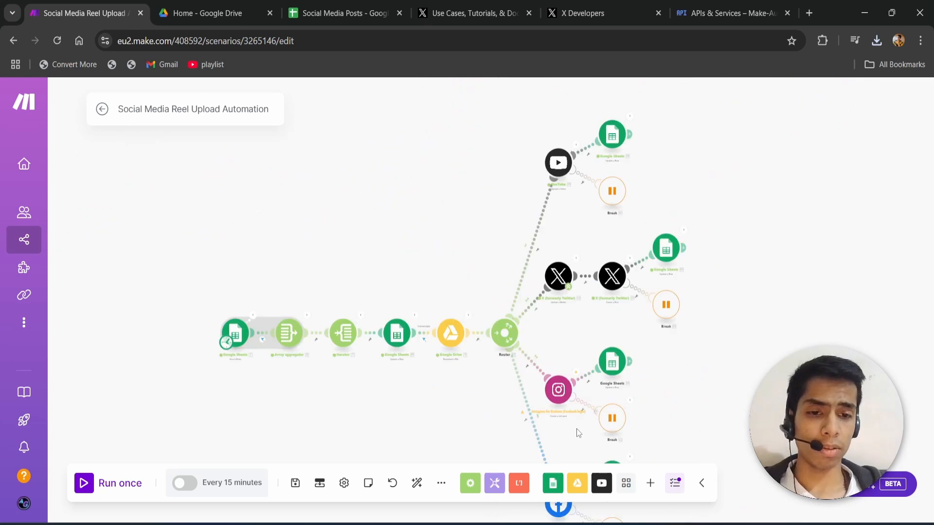
scroll(576, 428, "up", 1)
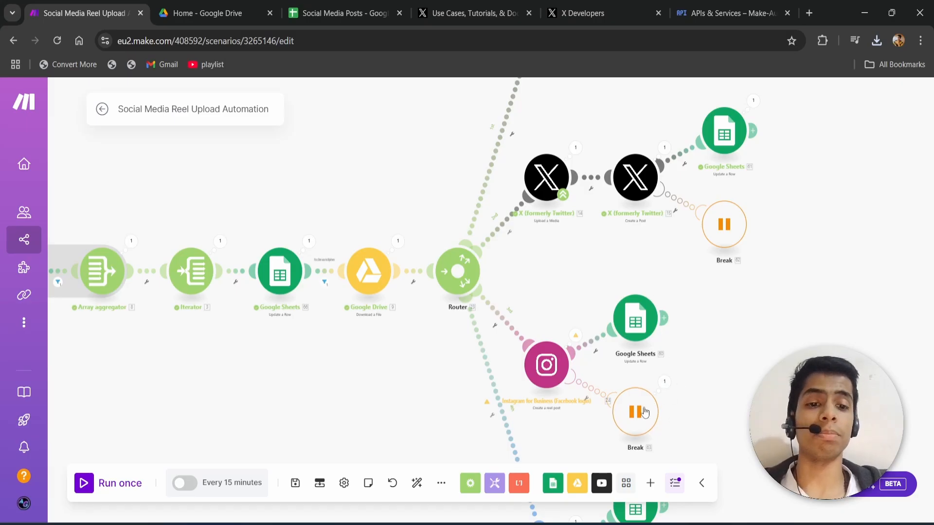
left_click(664, 382)
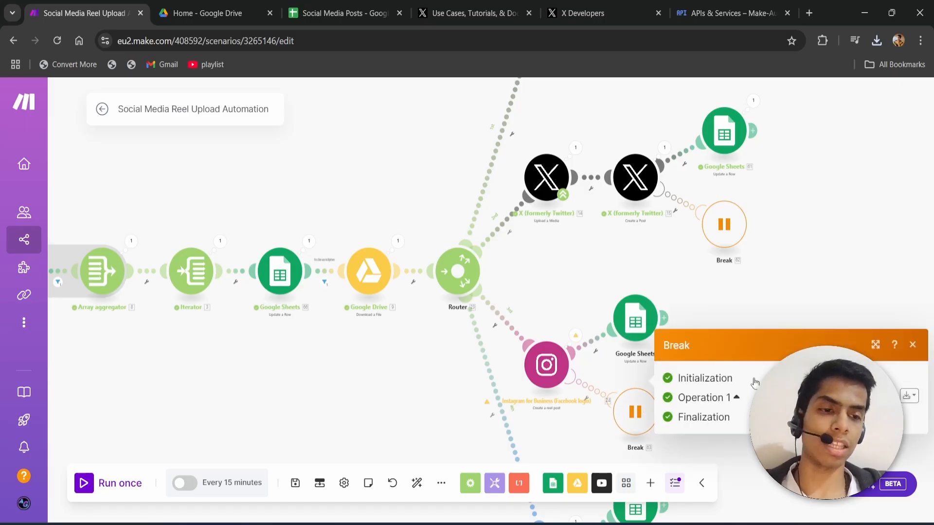
left_click(911, 345)
left_click_drag(816, 274, 787, 436)
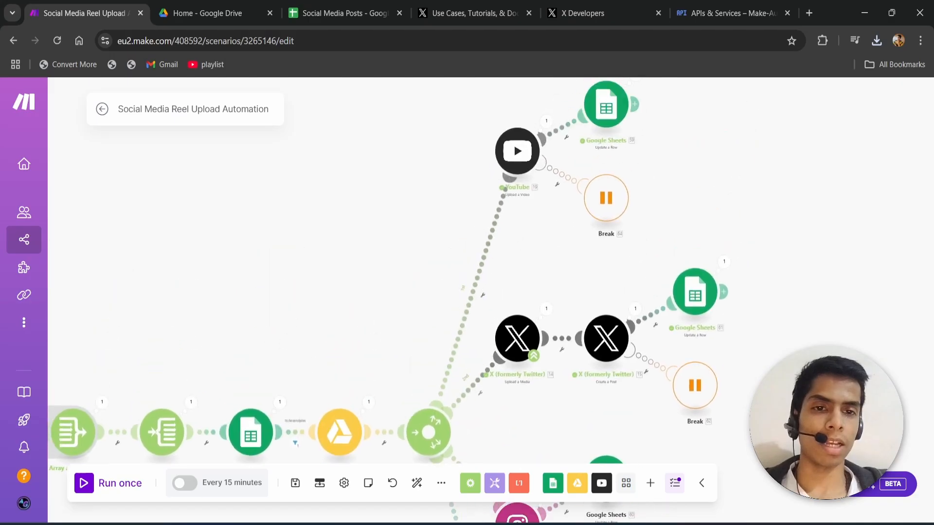
left_click_drag(697, 196, 650, 260)
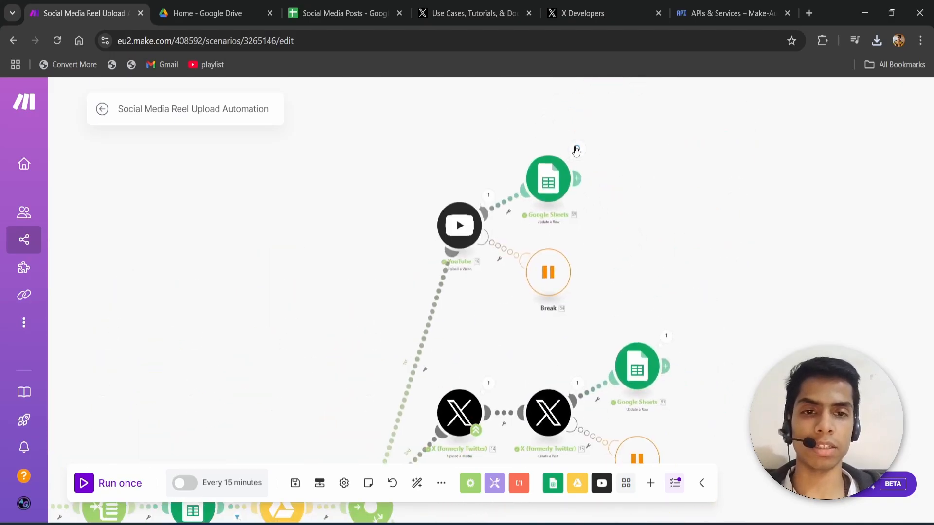
left_click_drag(727, 434, 768, 165)
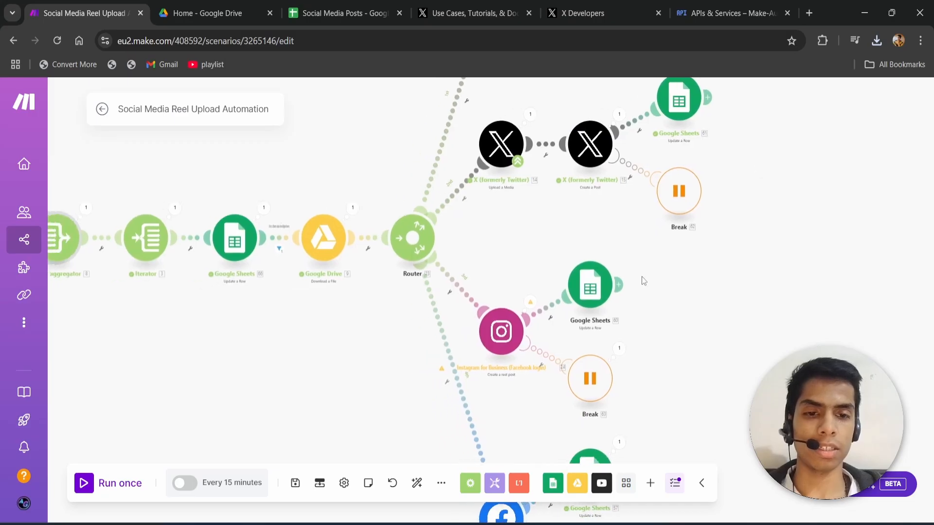
left_click_drag(683, 345, 701, 226)
left_click_drag(632, 323, 696, 433)
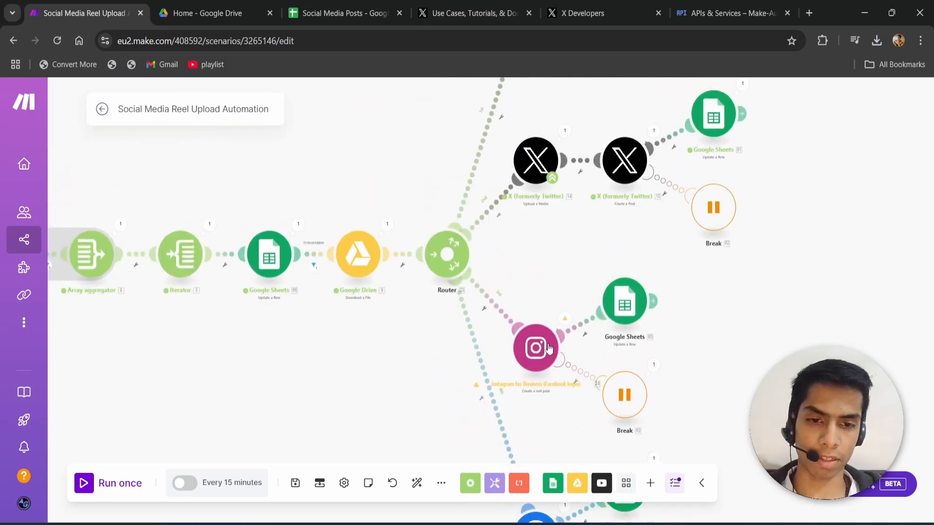
Switch to the Social Media Posts sheet, check the Instagram column for the processed rows, and return to the Make scenario.
left_click(250, 2)
left_click(330, 3)
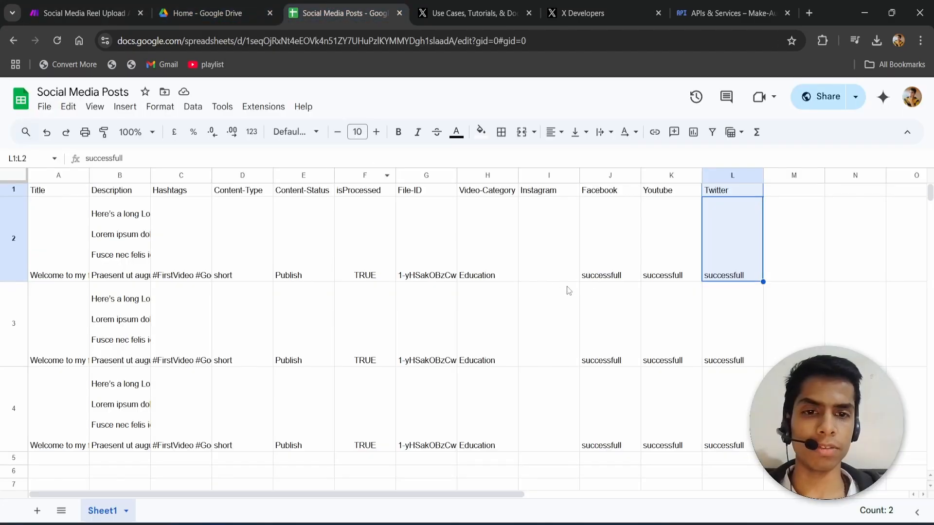
left_click(547, 244)
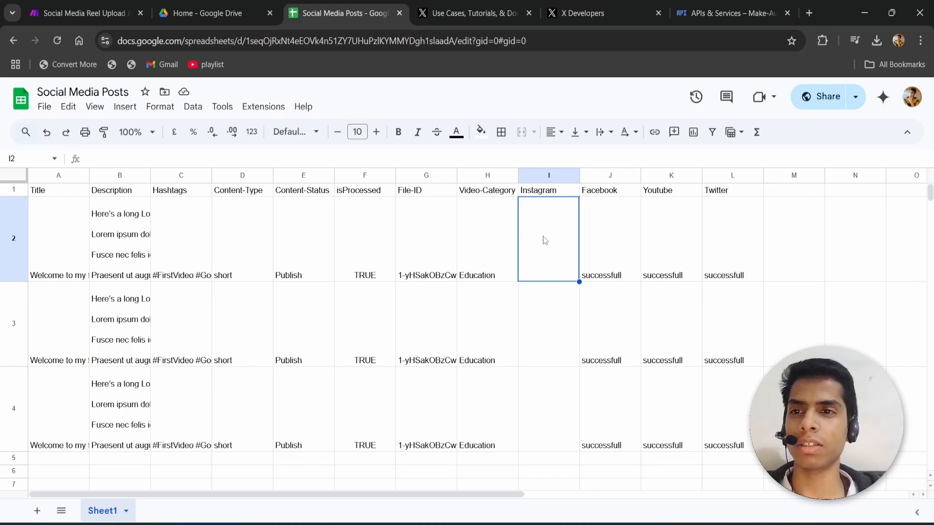
left_click(484, 285)
left_click(562, 333)
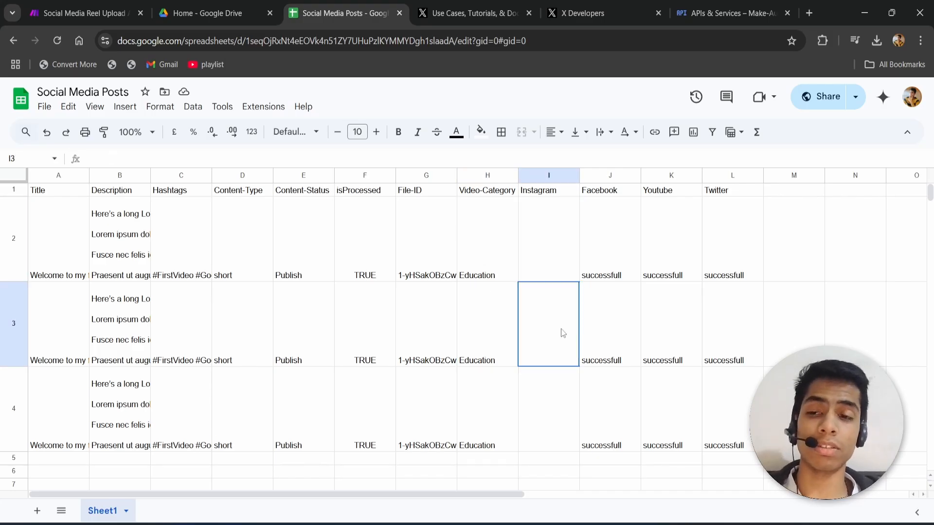
left_click(567, 273)
left_click(117, 4)
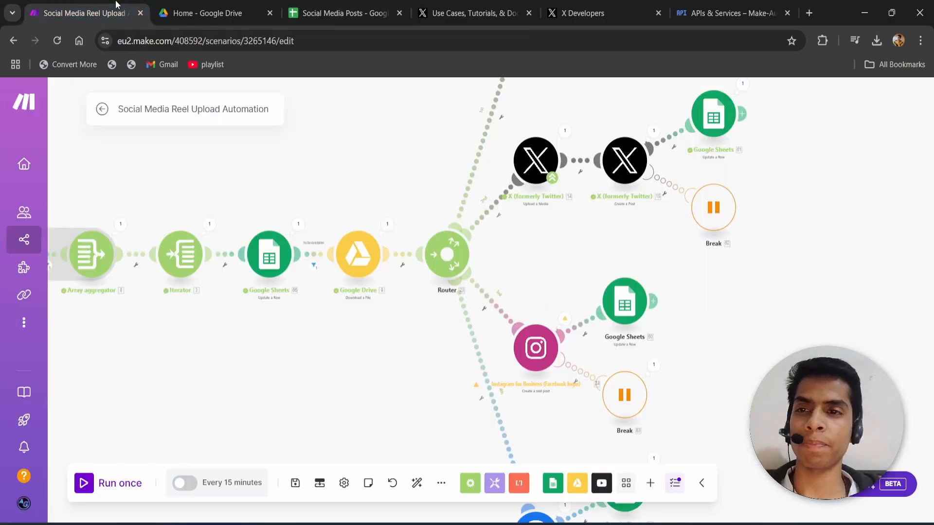
Auto-align the scenario's modules and review the page settings of the Facebook Pages and Instagram modules without changing them.
left_click(417, 484)
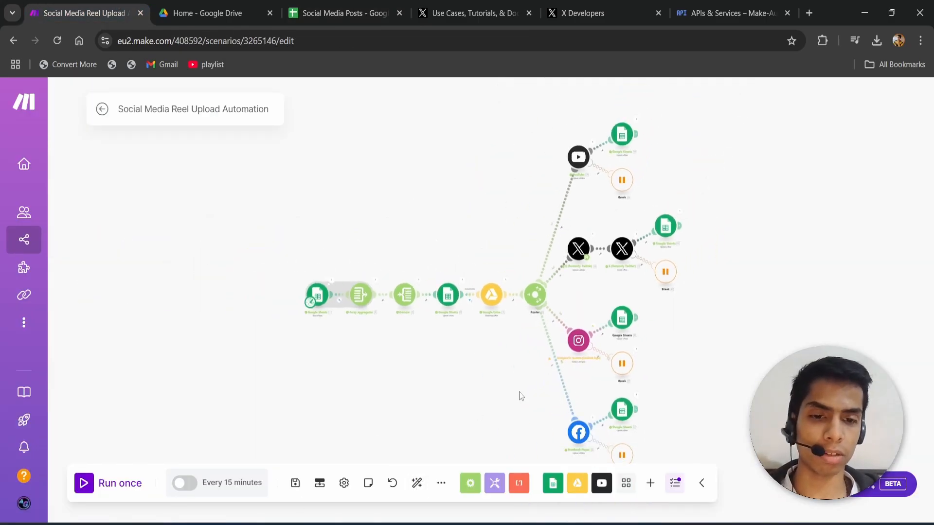
left_click(578, 433)
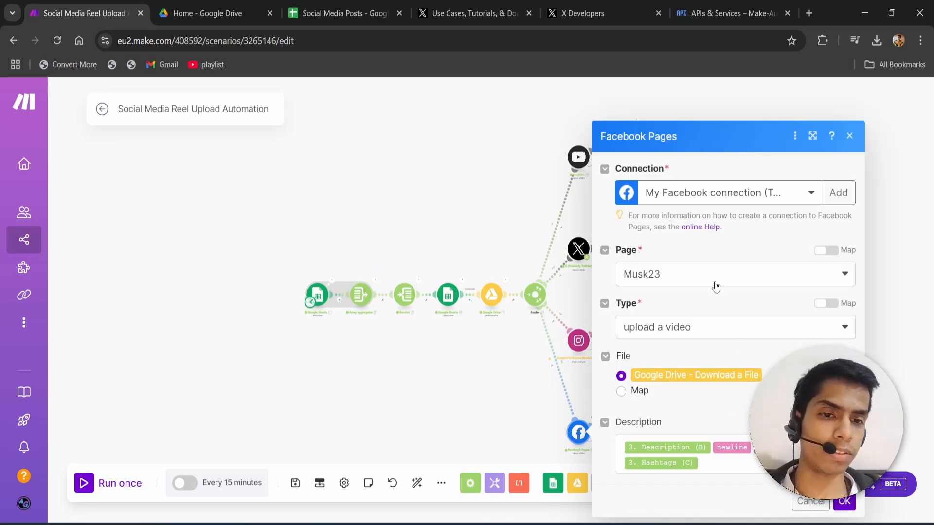
left_click(653, 277)
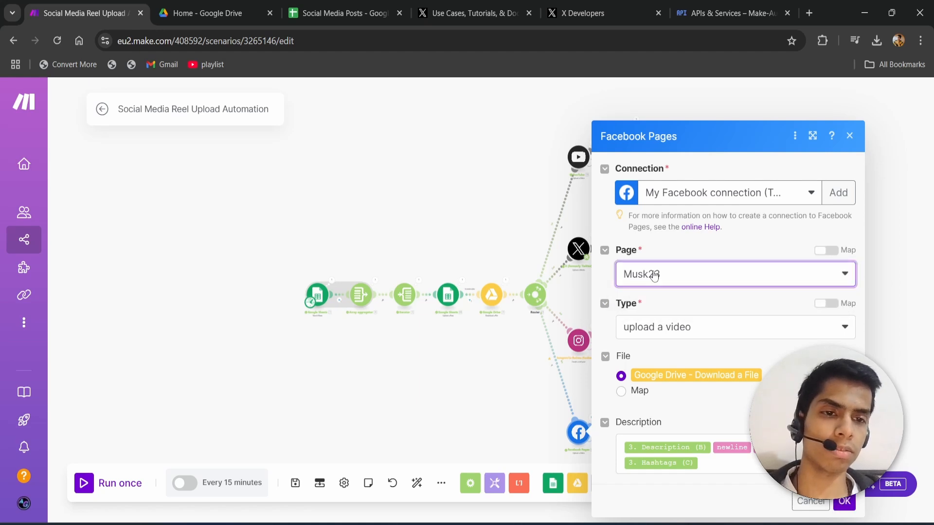
left_click(746, 235)
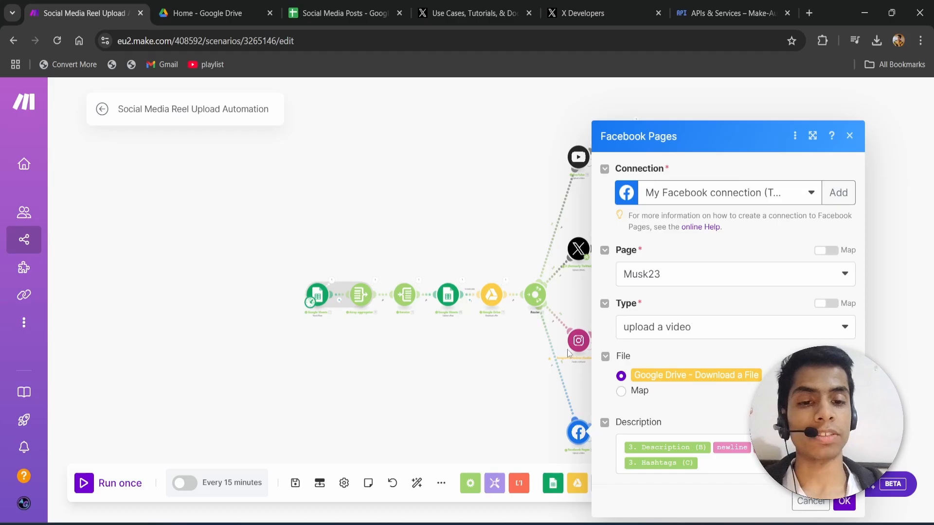
left_click(578, 343)
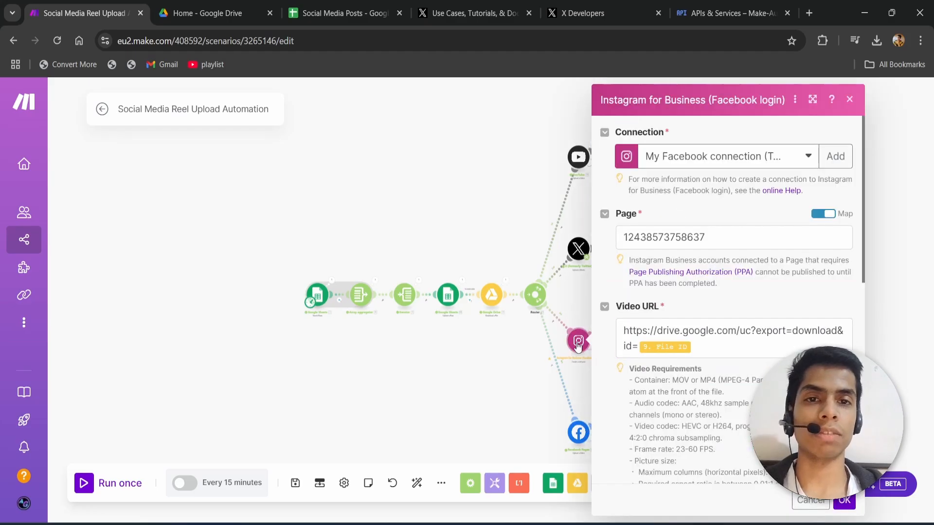
left_click(844, 500)
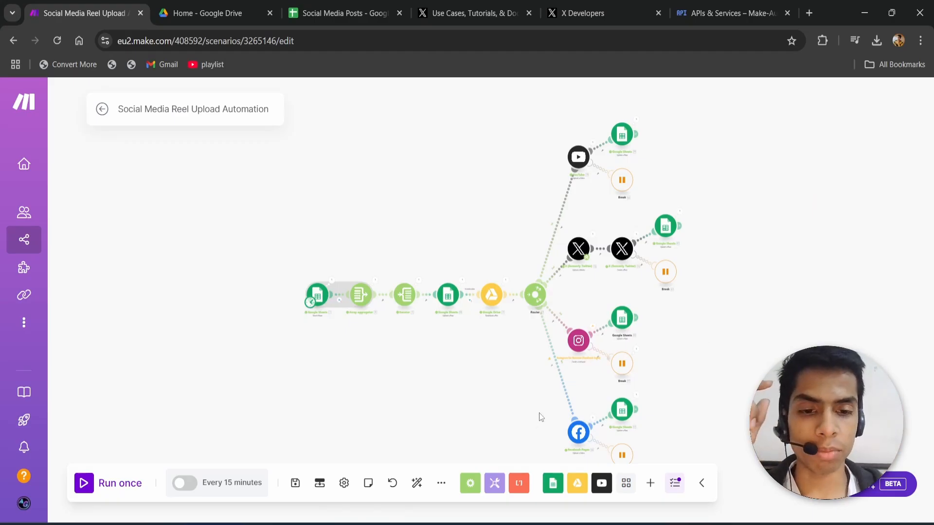
Examine the Facebook Pages module's upload type, file source and description mapping, and close its settings unchanged.
left_click(579, 432)
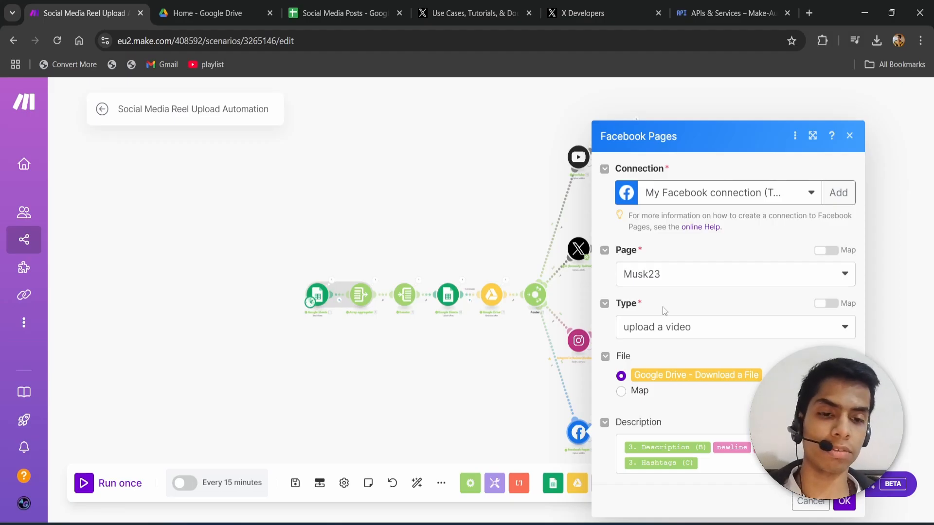
left_click(739, 460)
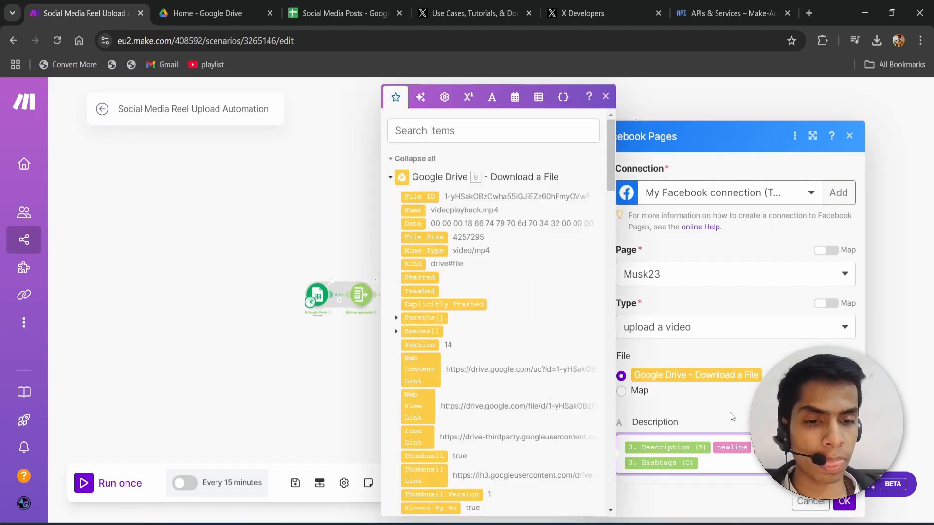
left_click(730, 416)
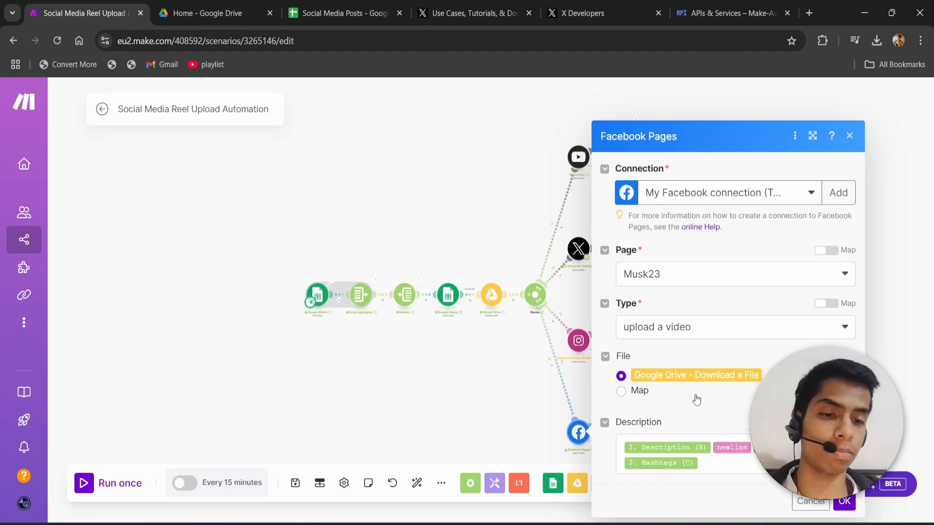
left_click(705, 457)
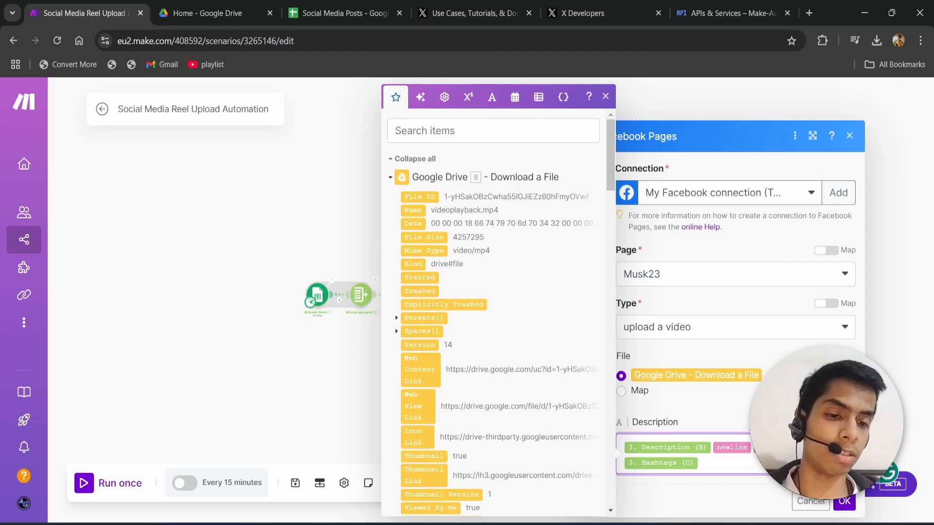
left_click(844, 500)
left_click(843, 501)
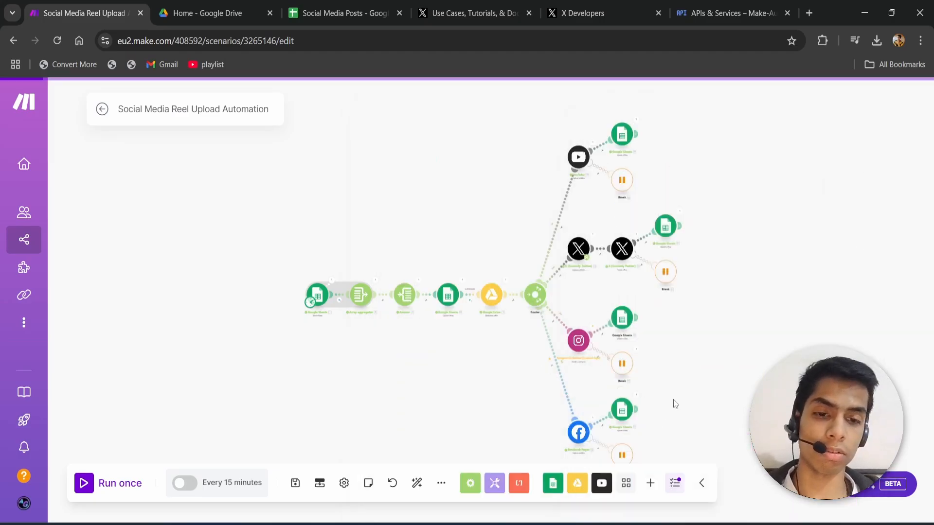
Recheck how the Instagram module's Video URL is mapped and close its settings unchanged.
left_click(577, 340)
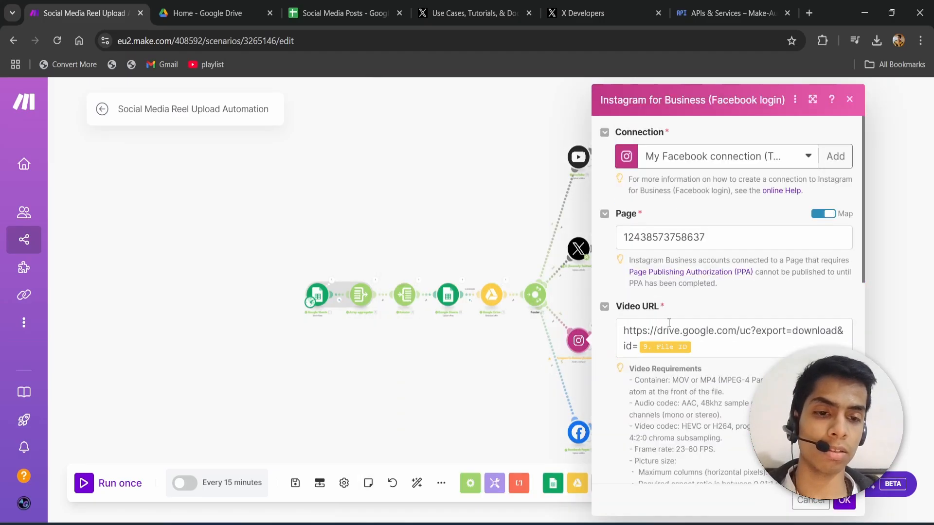
triple_click(704, 346)
left_click(787, 408)
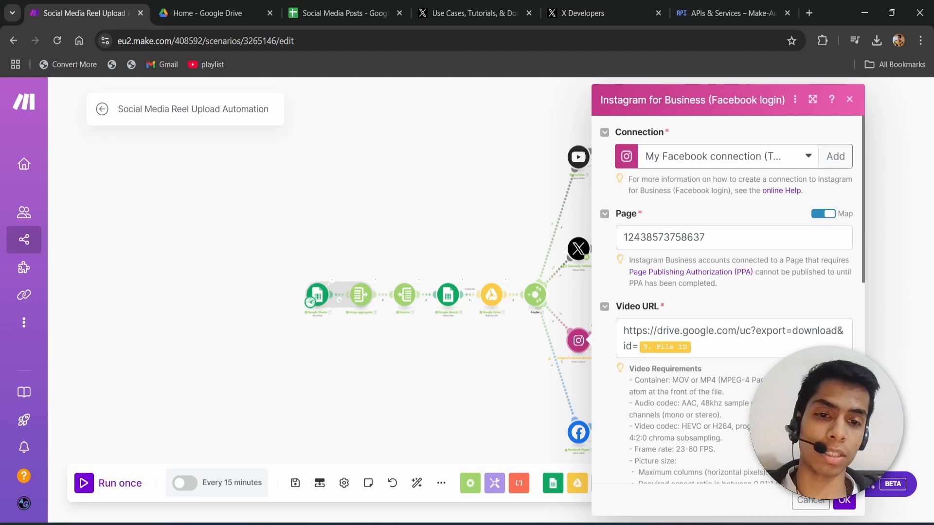
left_click(844, 502)
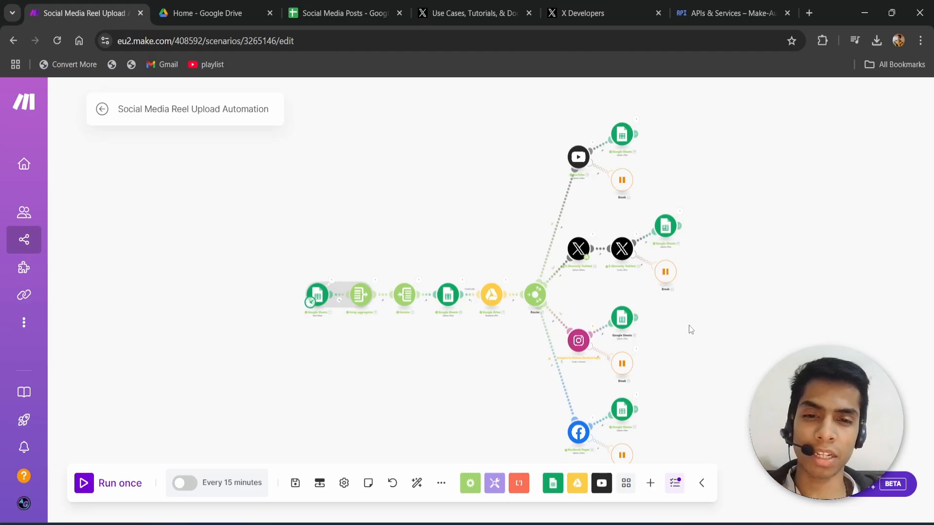
left_click(419, 282)
left_click(397, 245)
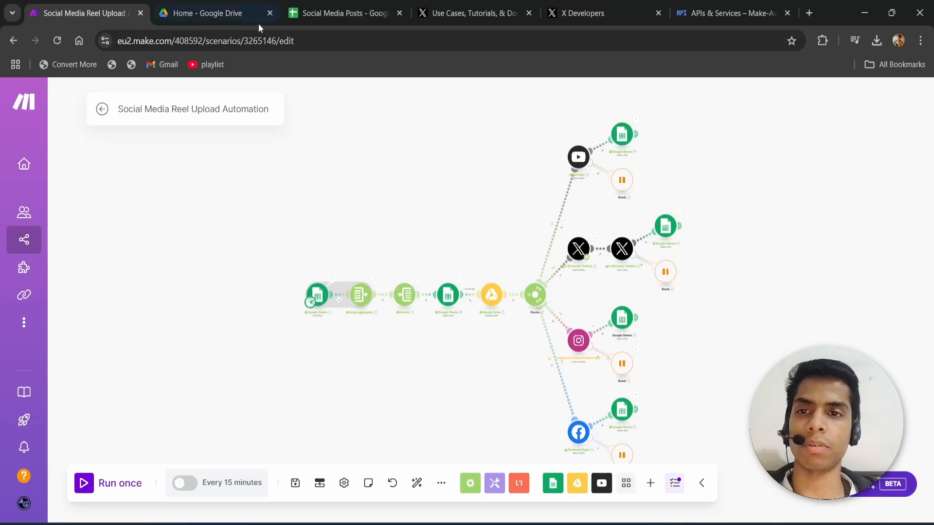
Clear the contents of cells A3:L4 in the Social Media Posts sheet and return to the Make scenario.
left_click(245, 12)
left_click(377, 11)
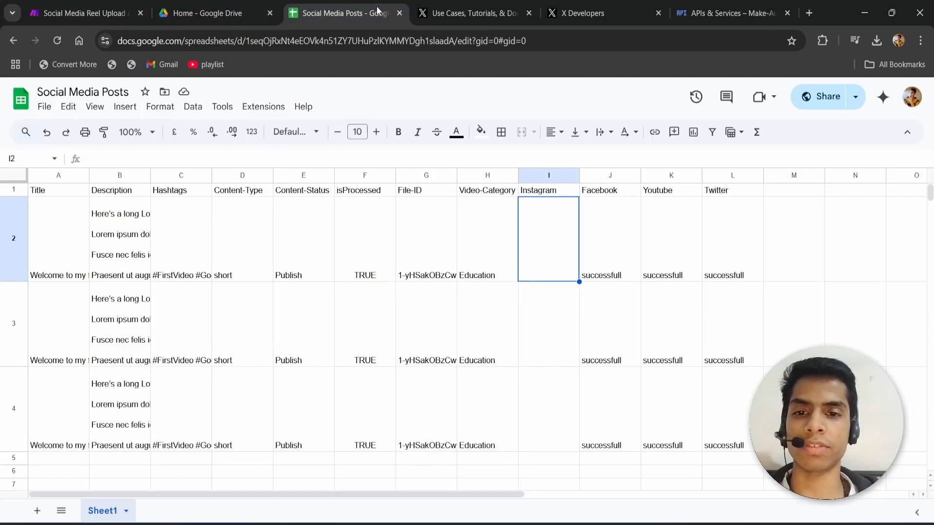
left_click_drag(59, 336, 732, 431)
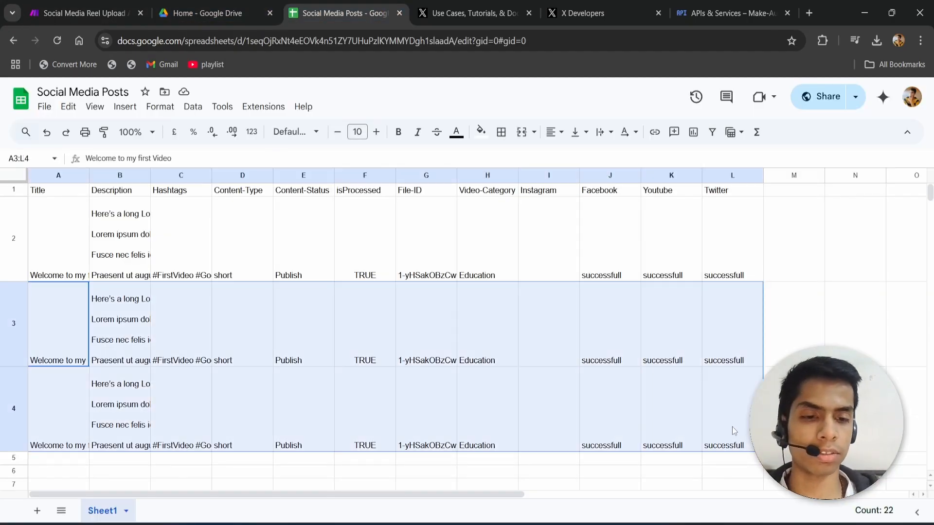
key("Delete")
left_click(687, 371)
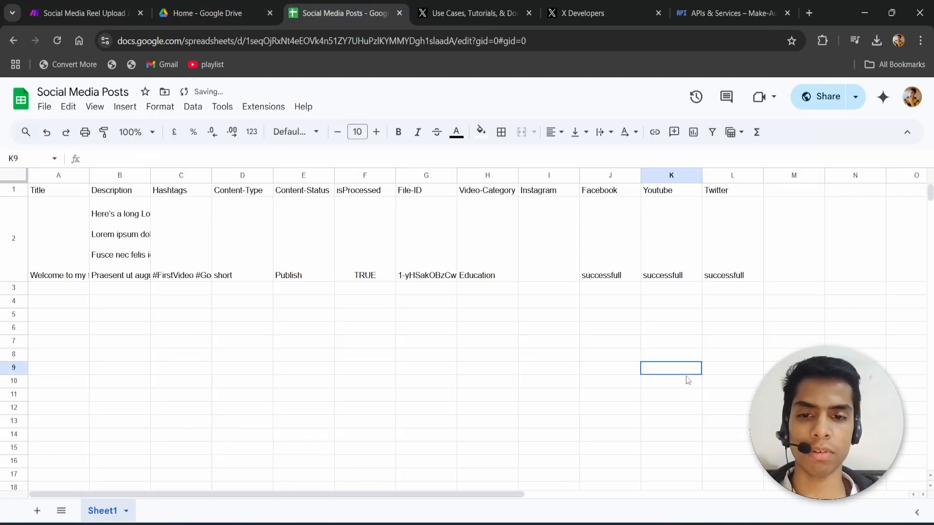
left_click(132, 6)
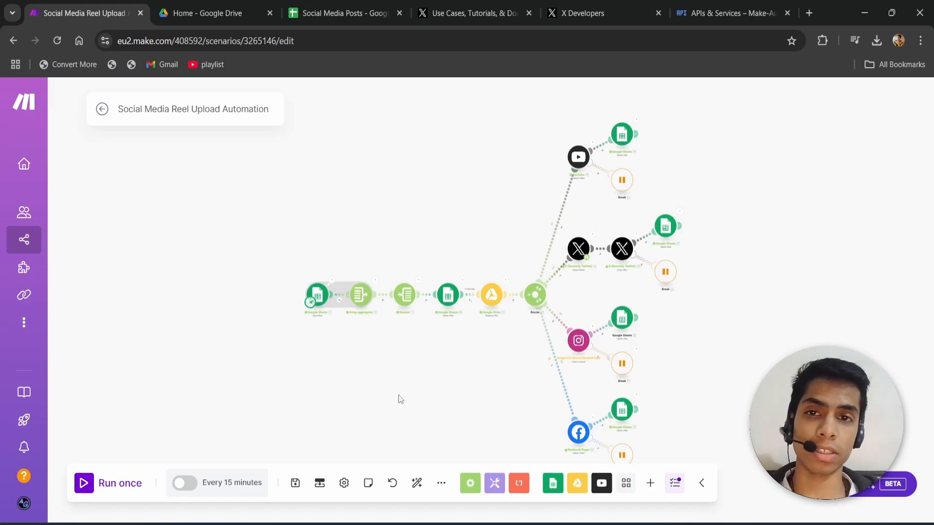
left_click(341, 13)
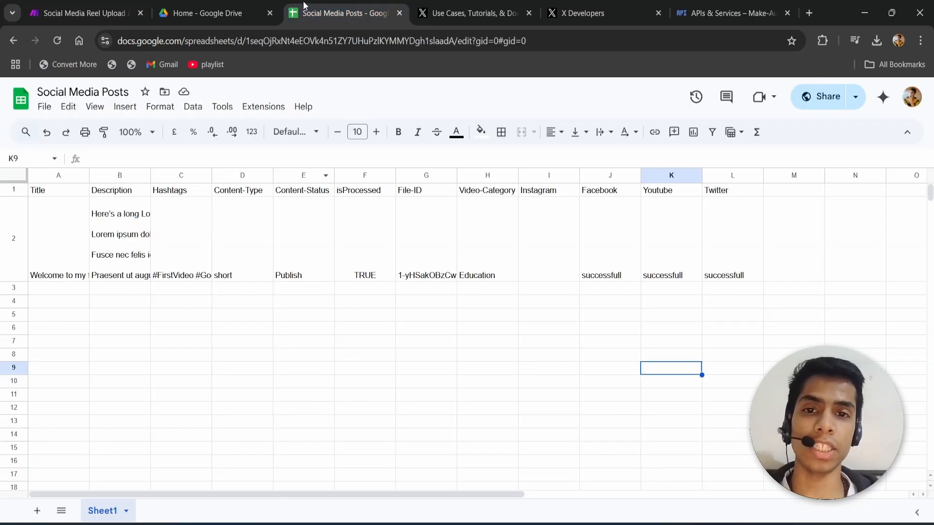
left_click(43, 5)
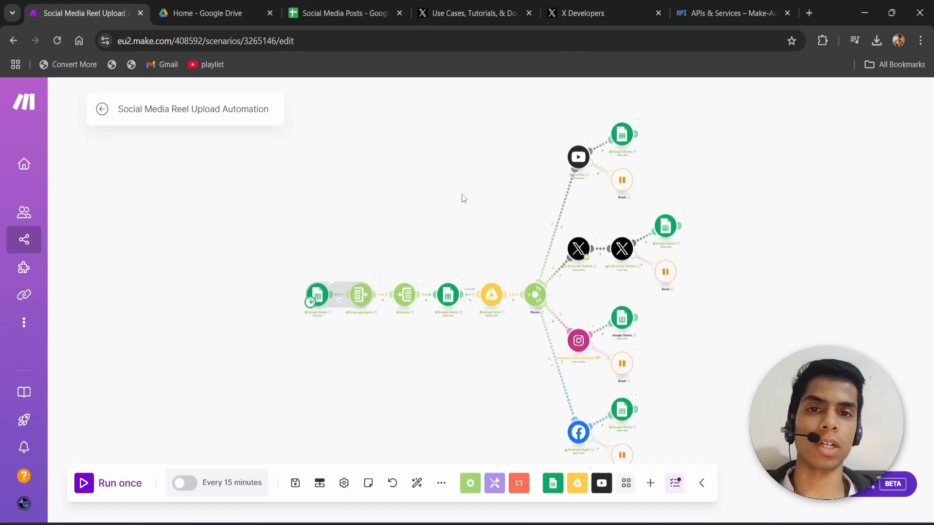
left_click(393, 6)
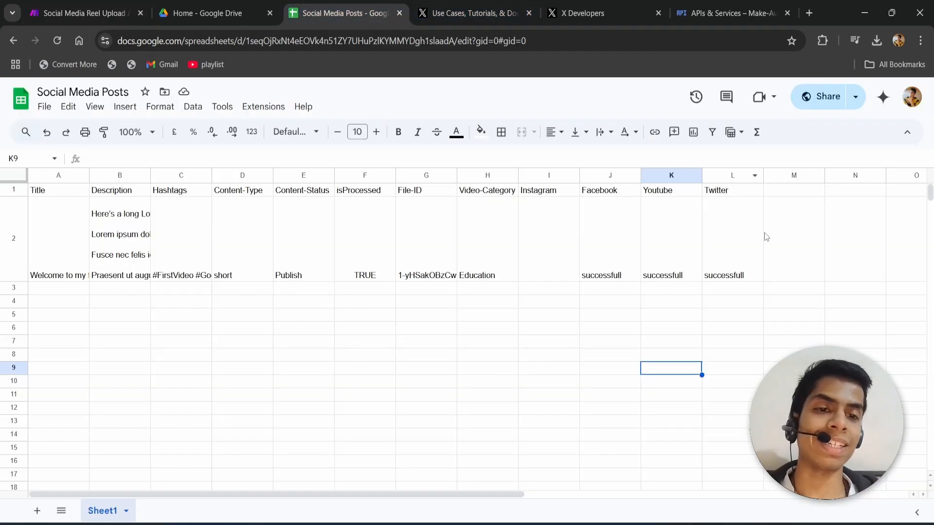
left_click_drag(729, 238, 49, 194)
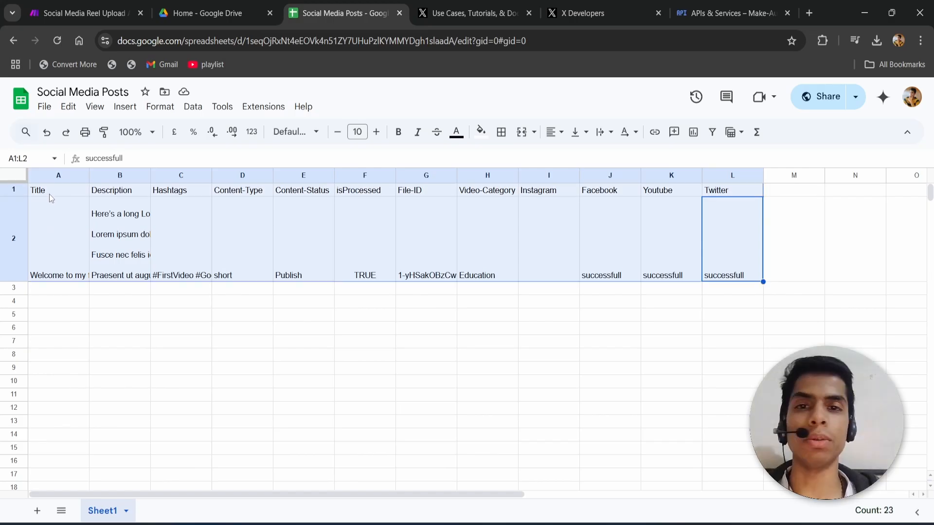
left_click(44, 107)
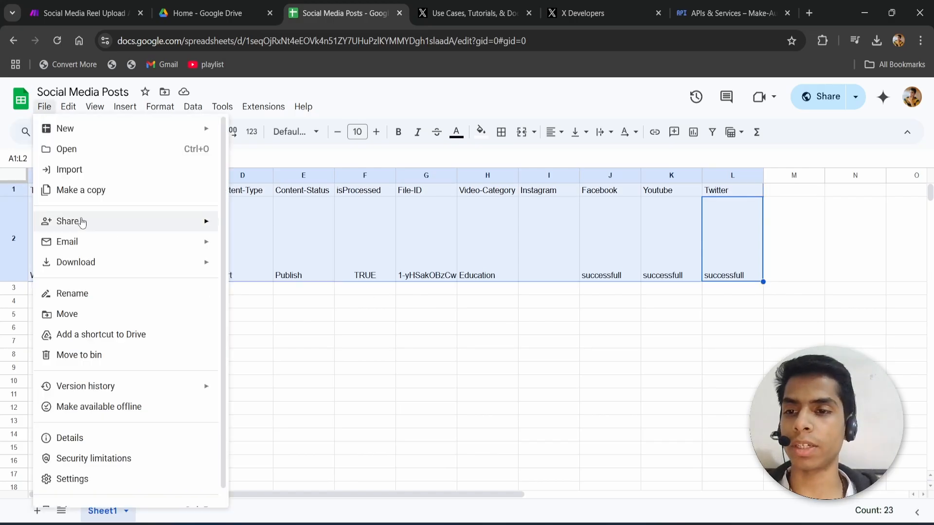
left_click(620, 274)
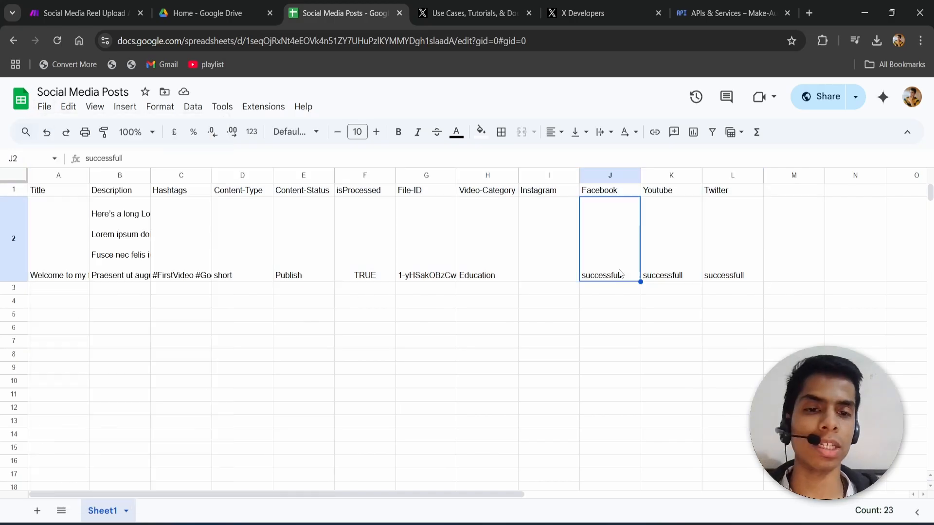
left_click(596, 290)
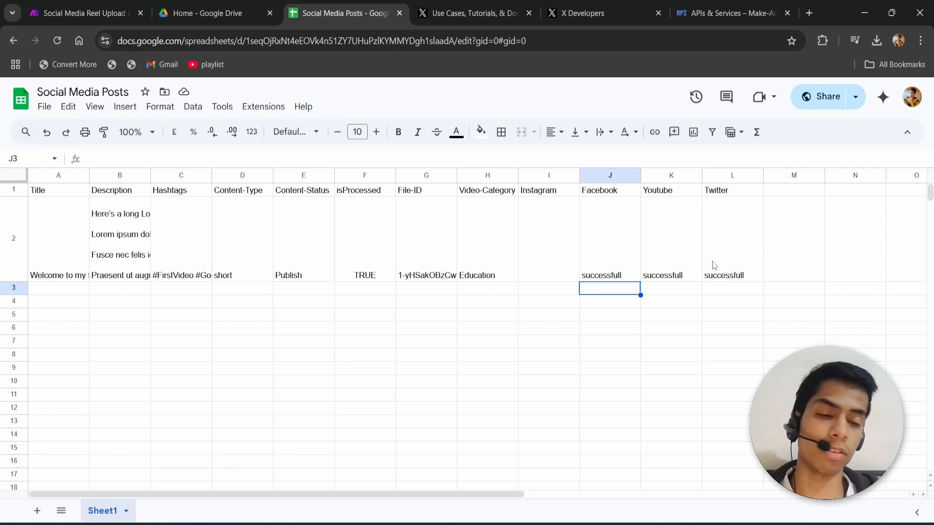
Copy the header row and first post entry, cells A1:L2, in the Social Media Posts sheet and return to the Make scenario.
left_click_drag(714, 265, 50, 191)
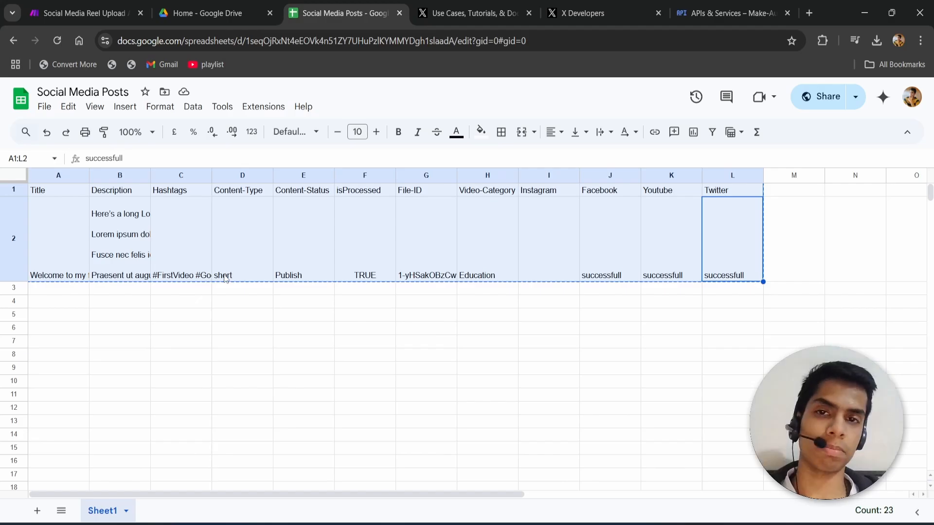
left_click(238, 294)
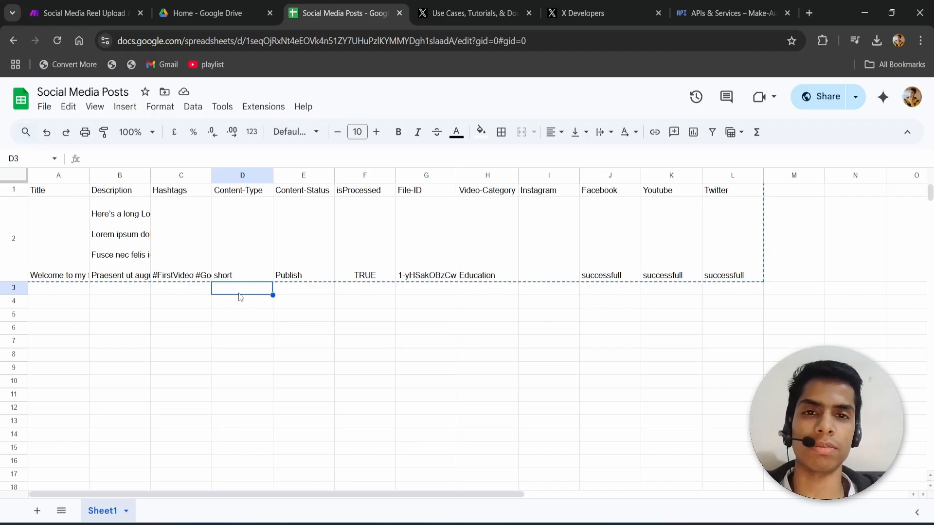
left_click(302, 295)
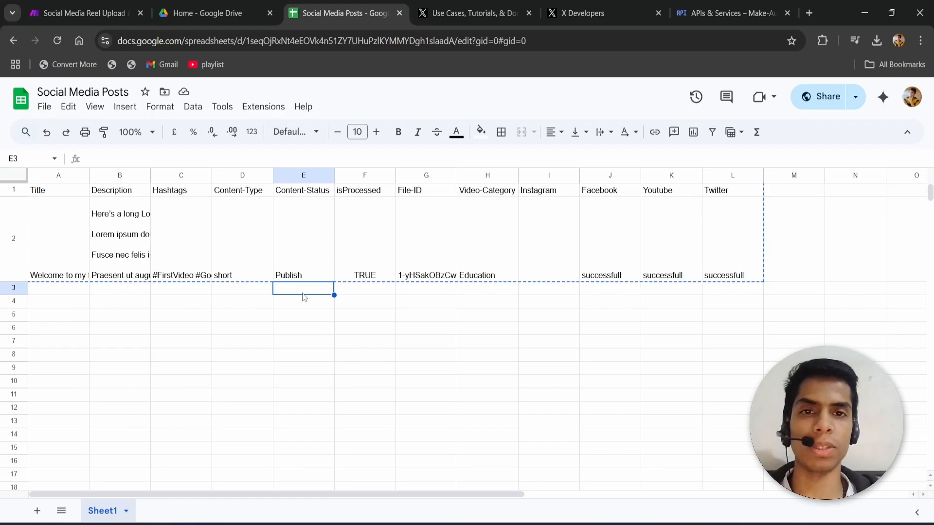
left_click(83, 13)
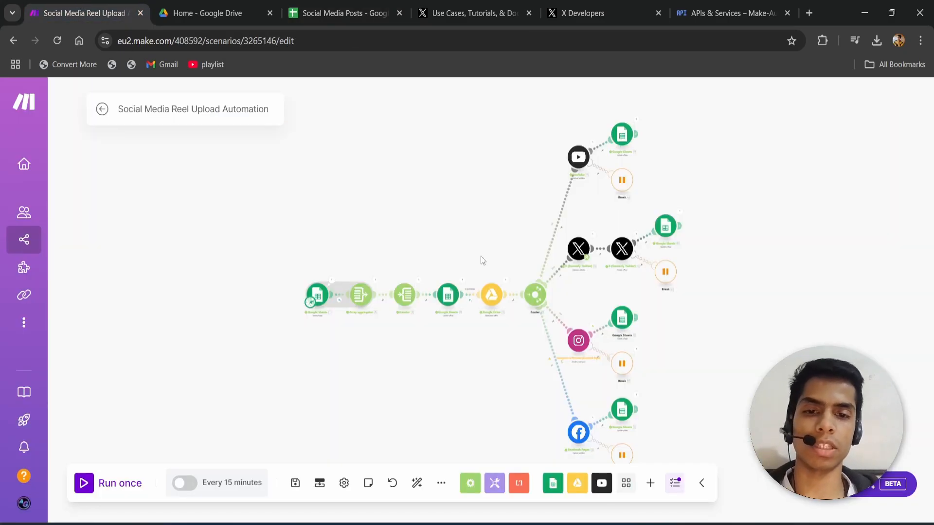